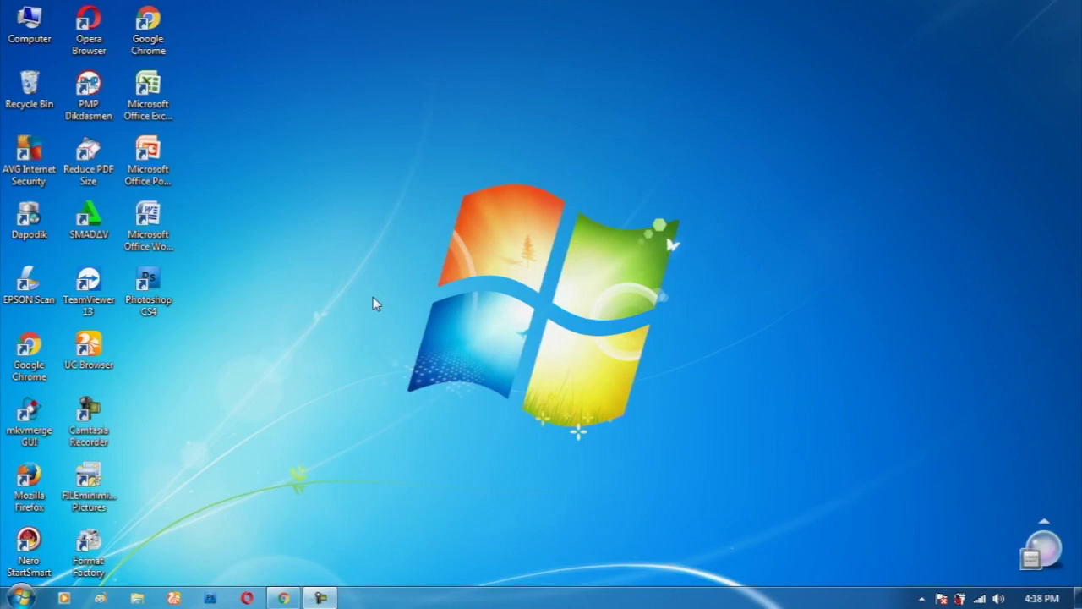
- Refresh the Windows 7 desktop three times from its right-click menu
{"action": "right_click", "coordinate": [296, 189]}
{"action": "left_click", "coordinate": [335, 235]}
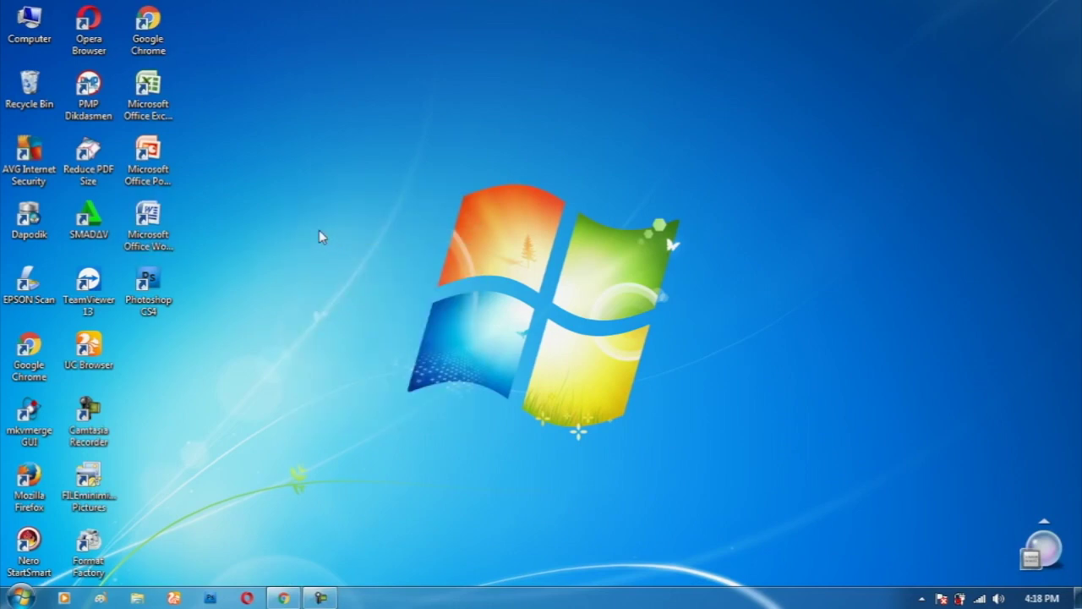
{"action": "right_click", "coordinate": [272, 213]}
{"action": "left_click", "coordinate": [318, 249]}
{"action": "right_click", "coordinate": [319, 213]}
{"action": "left_click", "coordinate": [355, 252]}
- Launch Word 2007 from its desktop shortcut, close it, and launch it again
{"action": "right_click", "coordinate": [149, 219]}
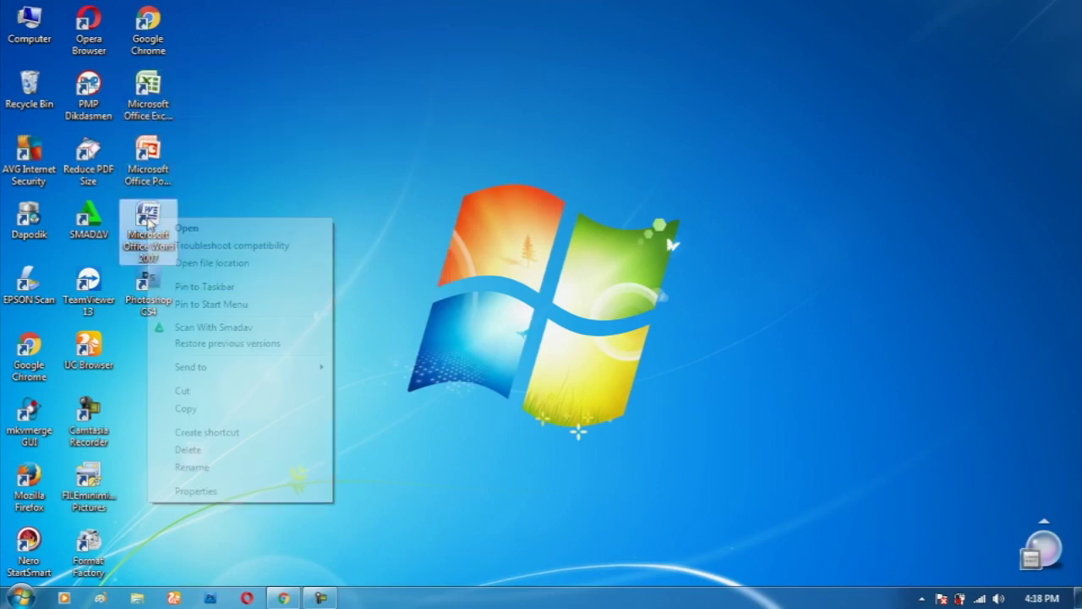
{"action": "left_click", "coordinate": [173, 228]}
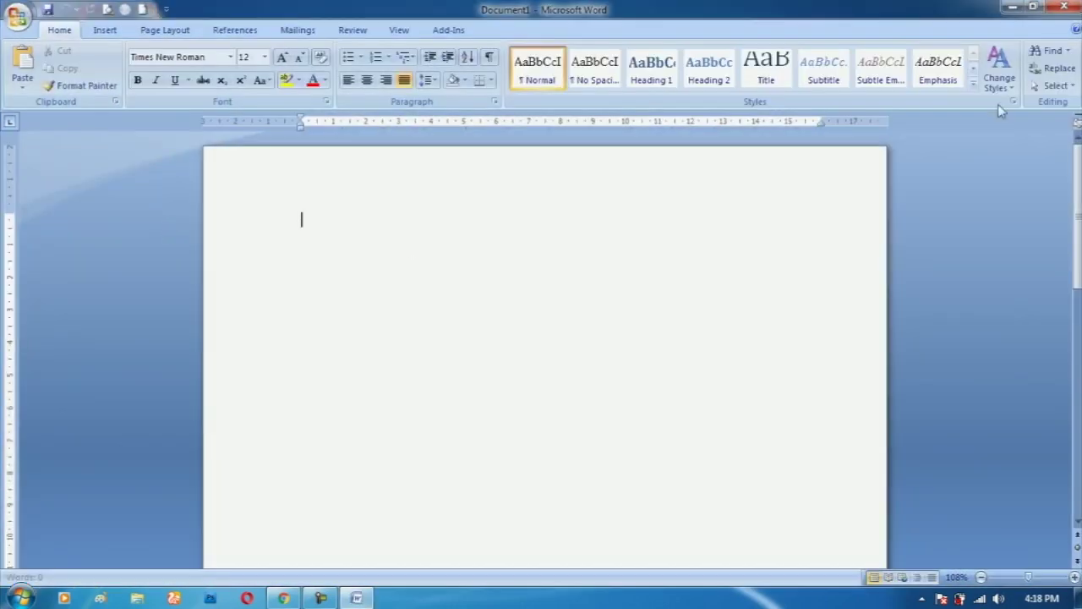
{"action": "left_click", "coordinate": [1065, 8]}
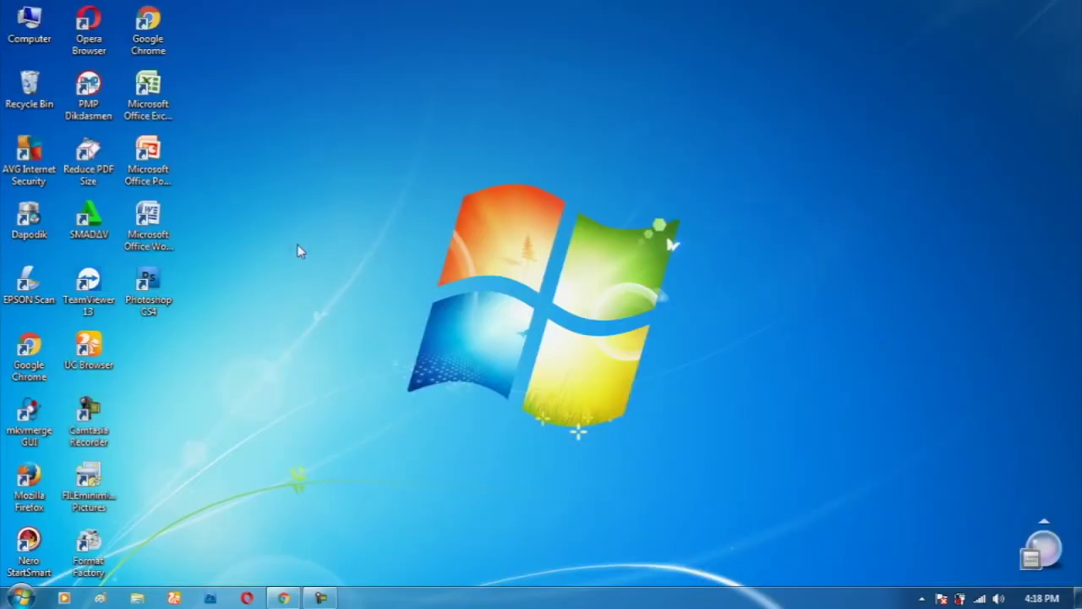
{"action": "right_click", "coordinate": [157, 227]}
{"action": "double_click", "coordinate": [170, 209]}
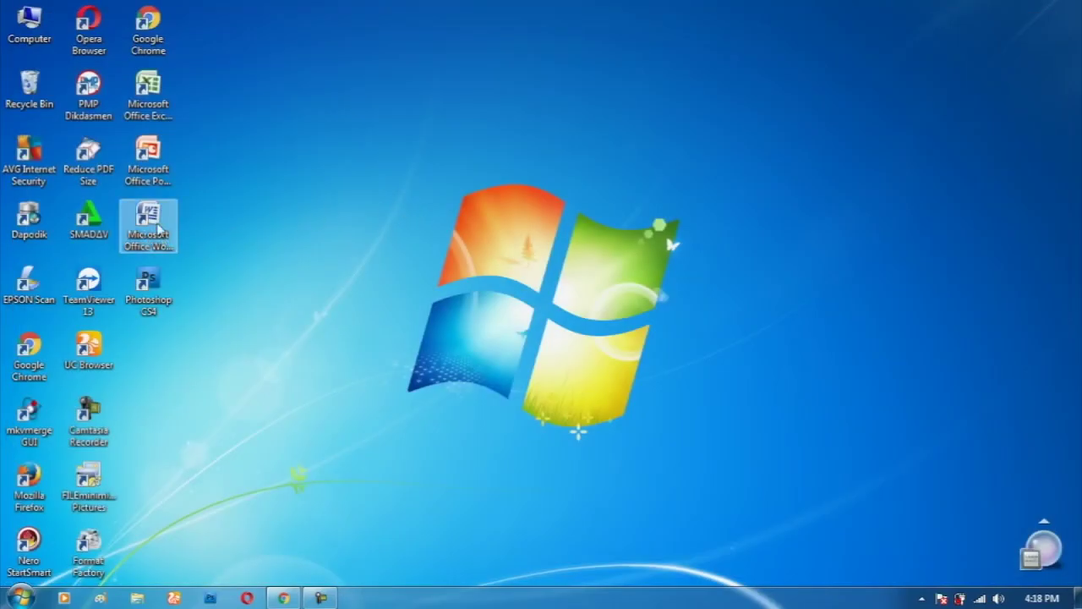
- Assign the Word 2007 desktop shortcut the launch key Ctrl + Alt + J
{"action": "right_click", "coordinate": [158, 224]}
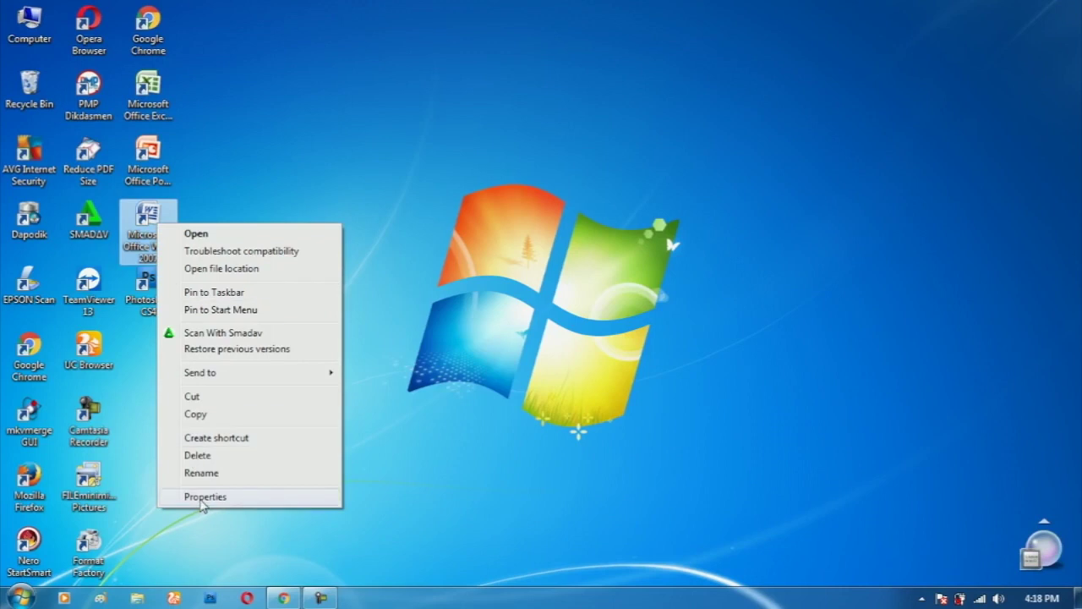
{"action": "left_click", "coordinate": [203, 497]}
{"action": "left_click", "coordinate": [274, 382]}
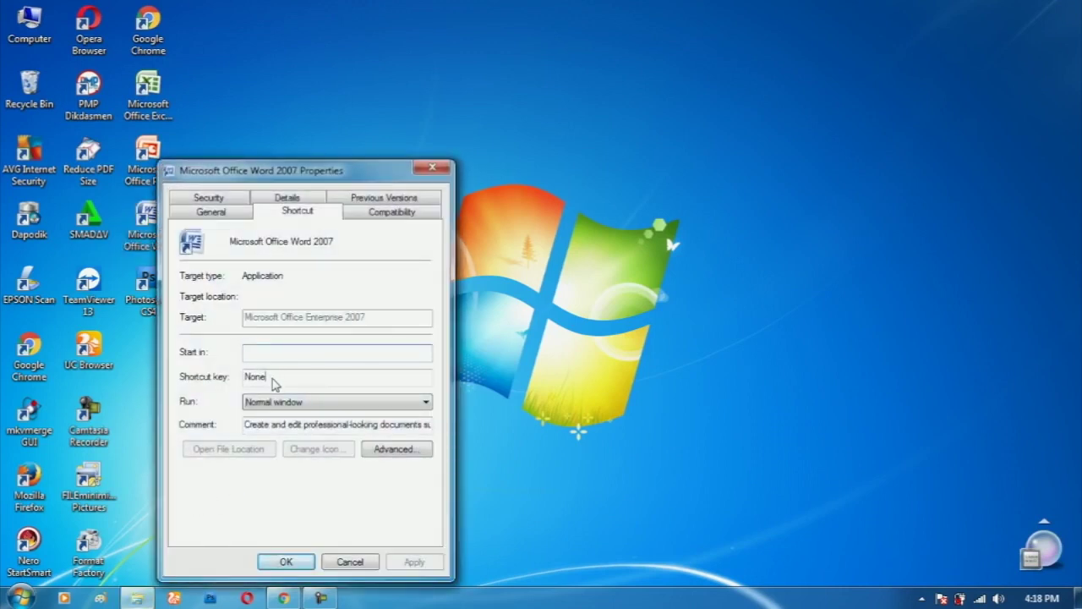
{"action": "key", "text": "ctrl+alt"}
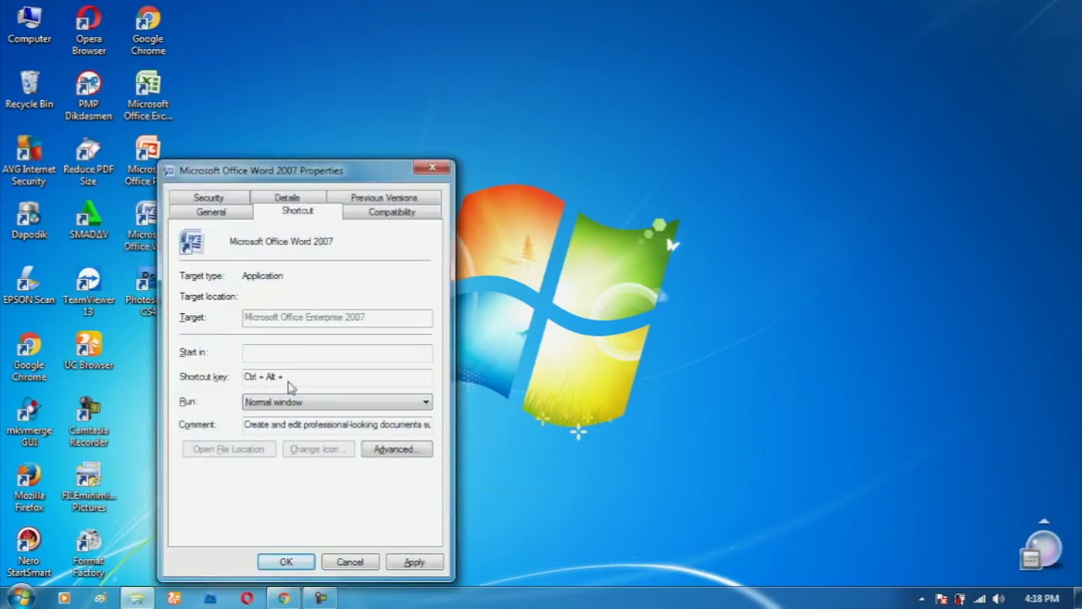
{"action": "key", "text": "ctrl+alt"}
{"action": "left_click", "coordinate": [428, 565]}
{"action": "left_click", "coordinate": [287, 563]}
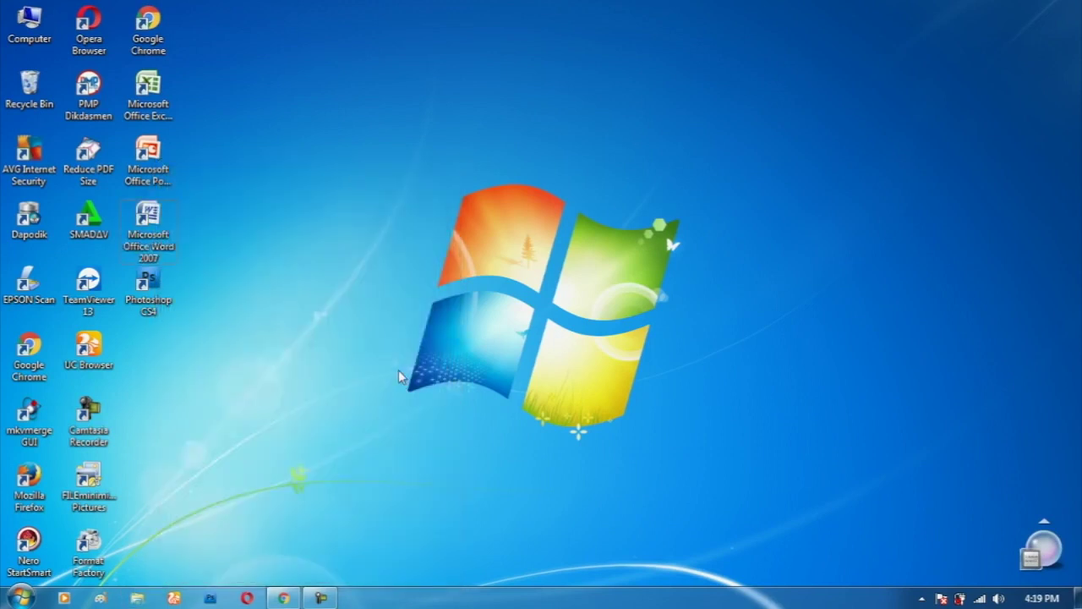
{"action": "key", "text": "ctrl+alt+j"}
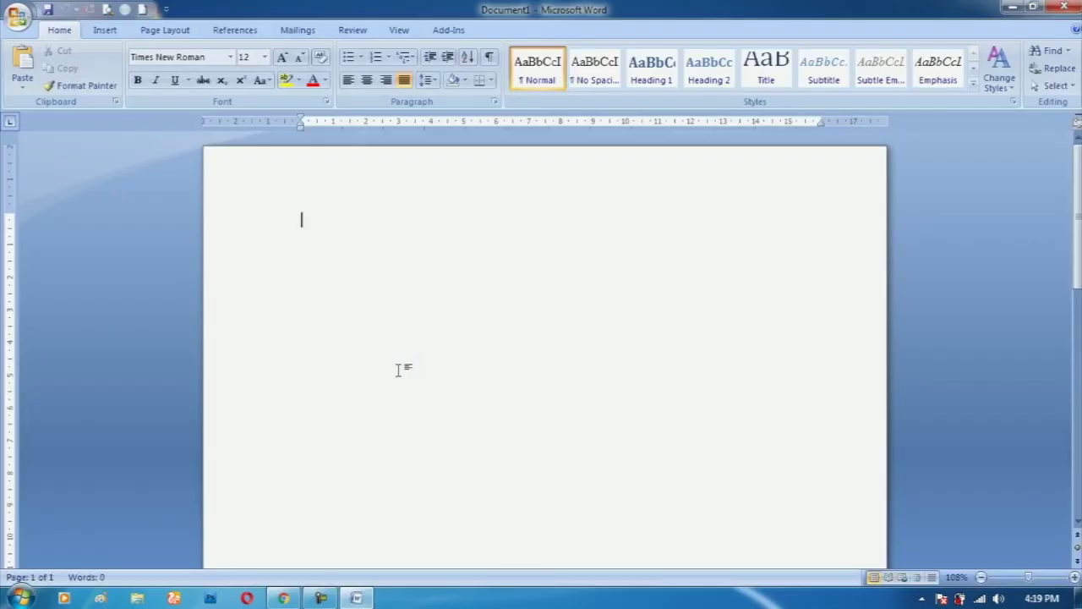
{"action": "key", "text": "ctrl+alt+j"}
{"action": "key", "text": "ctrl+alt+j"}
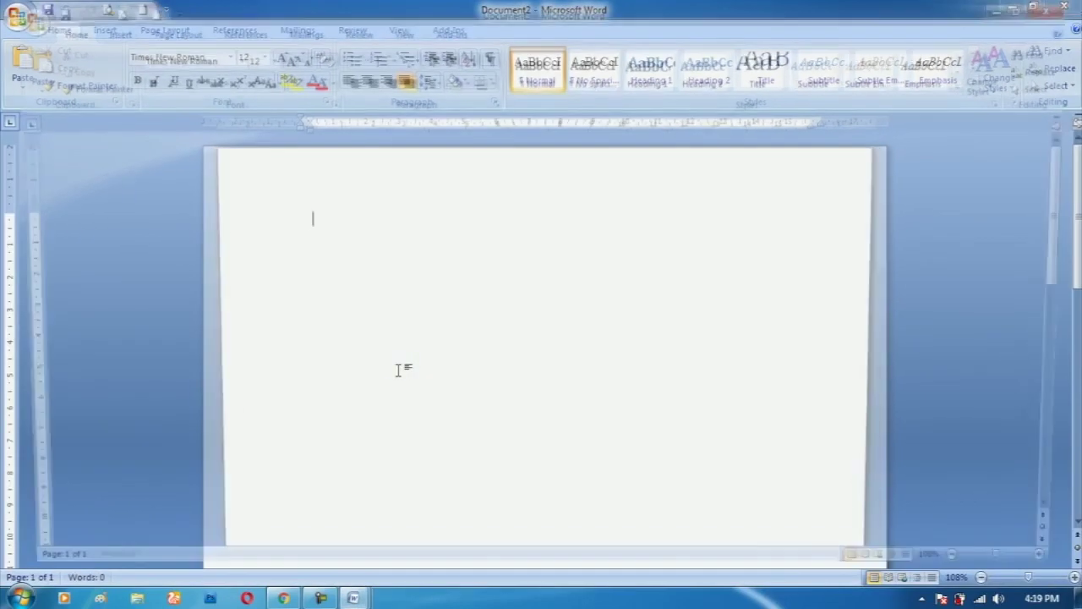
{"action": "mouse_move", "coordinate": [354, 598]}
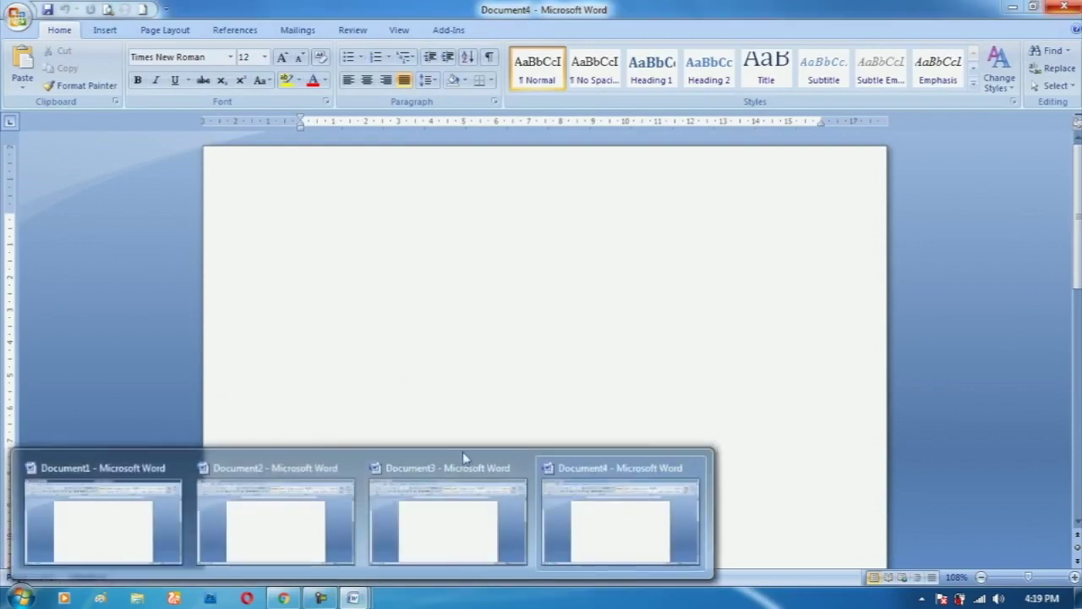
{"action": "right_click", "coordinate": [354, 598]}
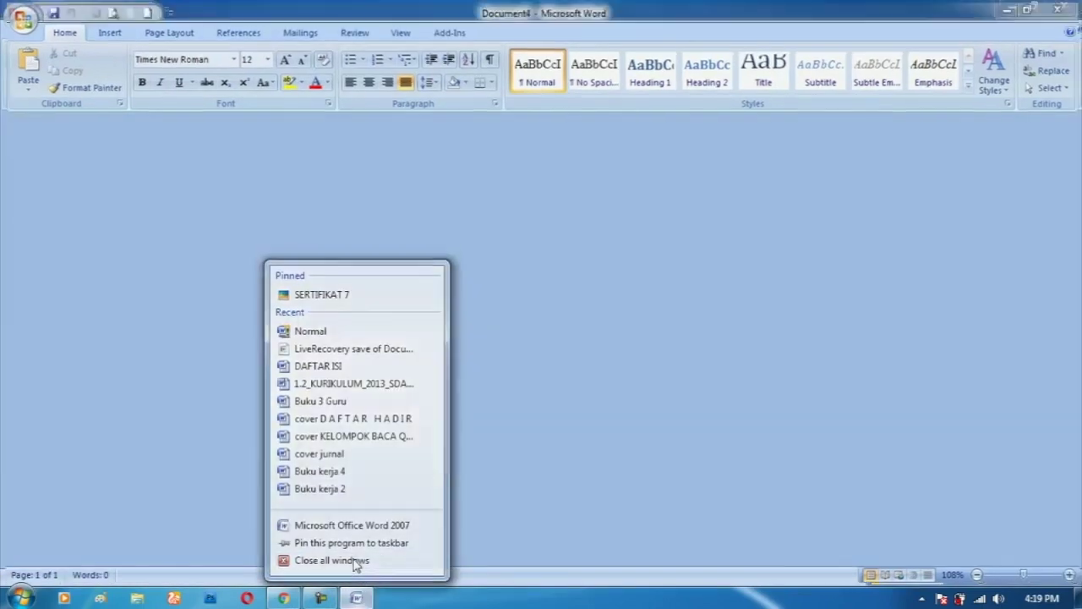
{"action": "left_click", "coordinate": [357, 556]}
{"action": "right_click", "coordinate": [316, 232]}
{"action": "left_click", "coordinate": [343, 275]}
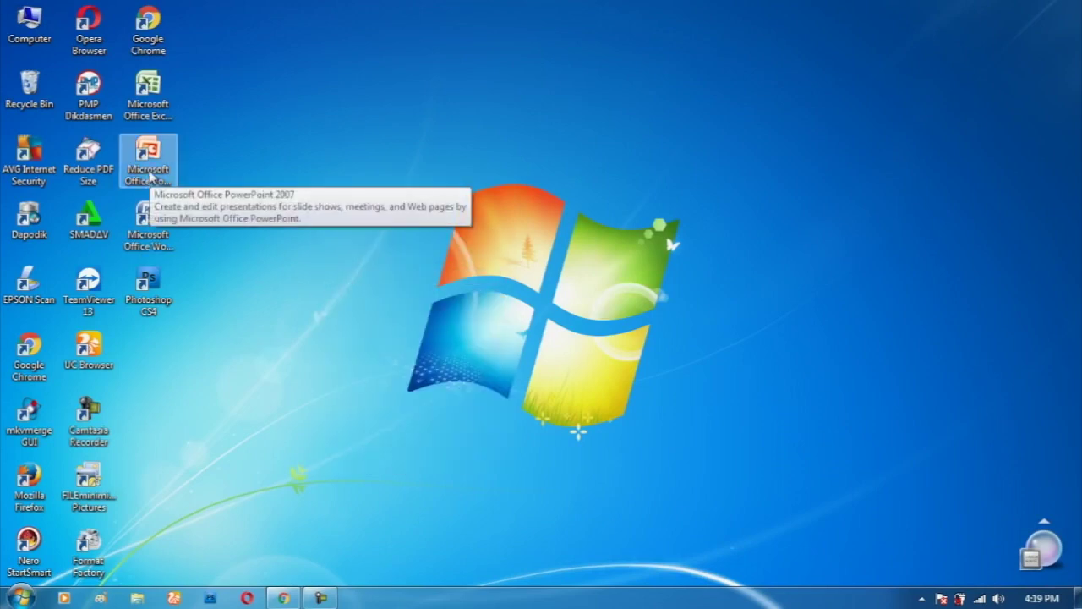
- Assign the PowerPoint 2007 desktop shortcut the launch key Ctrl + Alt + K
{"action": "right_click", "coordinate": [150, 176]}
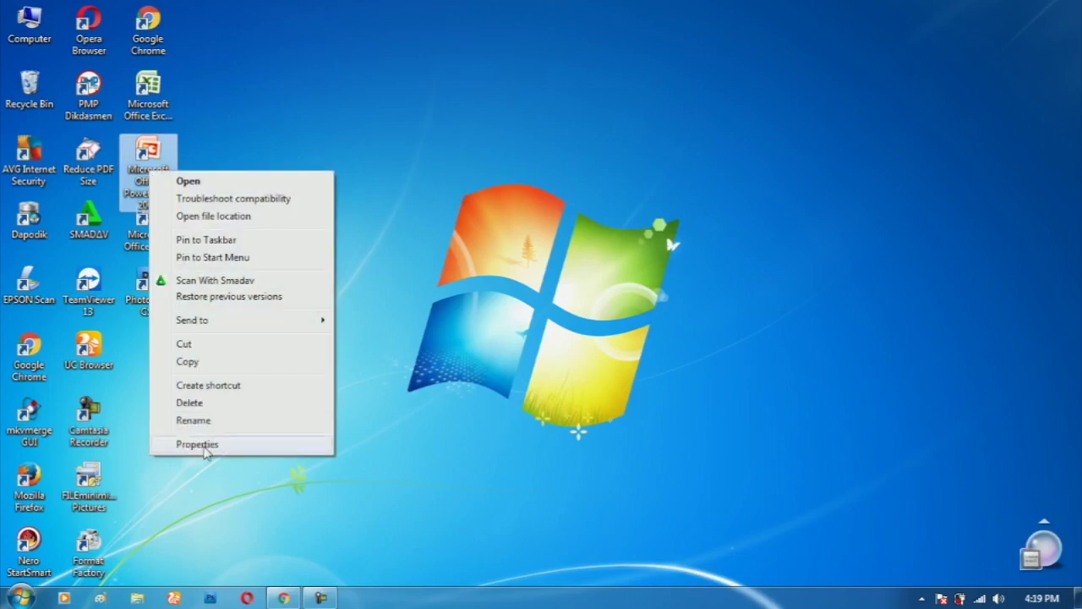
{"action": "left_click", "coordinate": [203, 444]}
{"action": "left_click", "coordinate": [282, 378]}
{"action": "key", "text": "ctrl+alt"}
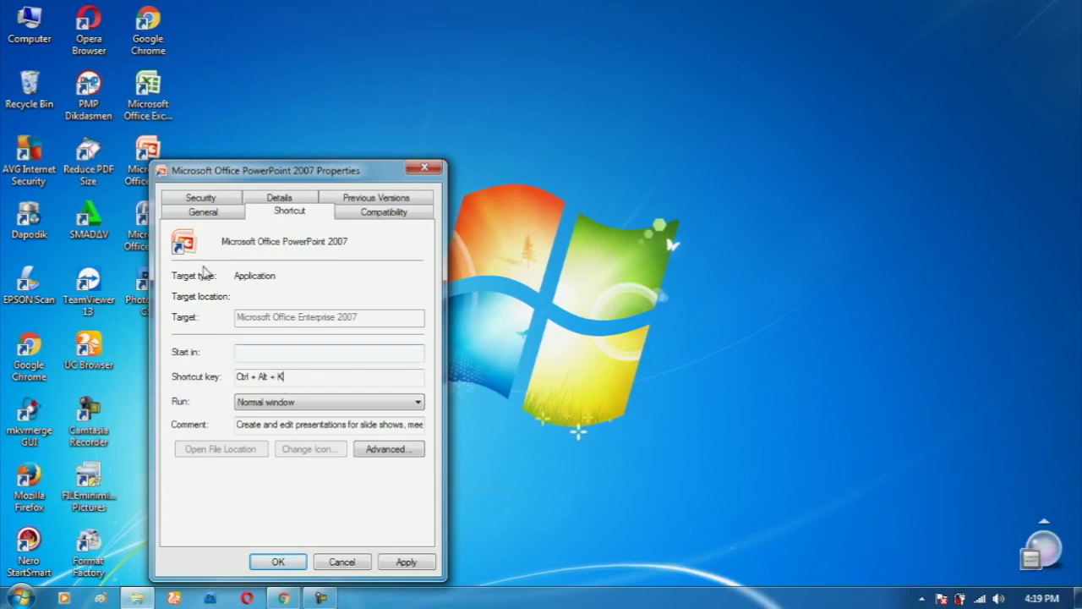
{"action": "left_click", "coordinate": [406, 562]}
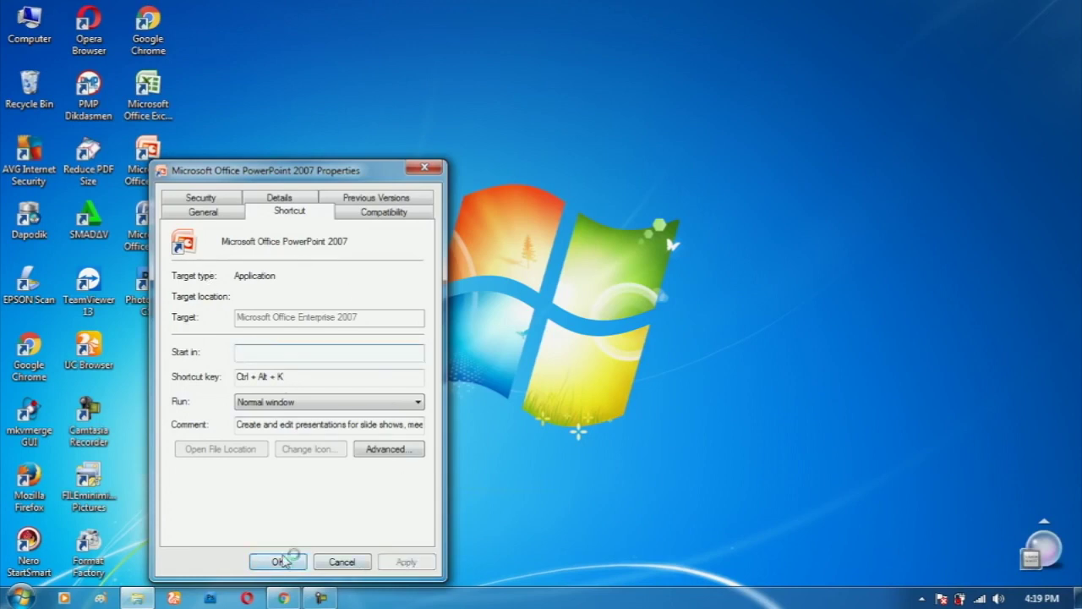
{"action": "left_click", "coordinate": [279, 561]}
- Assign the Excel 2007 desktop shortcut the launch key Ctrl + Alt + L
{"action": "left_click", "coordinate": [157, 96]}
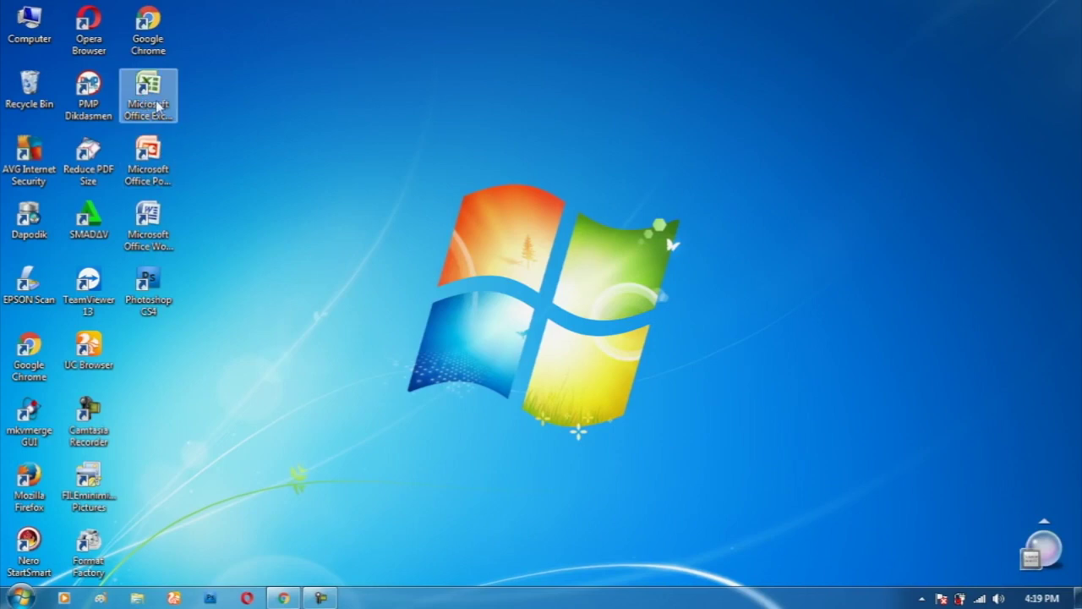
{"action": "right_click", "coordinate": [159, 100]}
{"action": "left_click", "coordinate": [209, 370]}
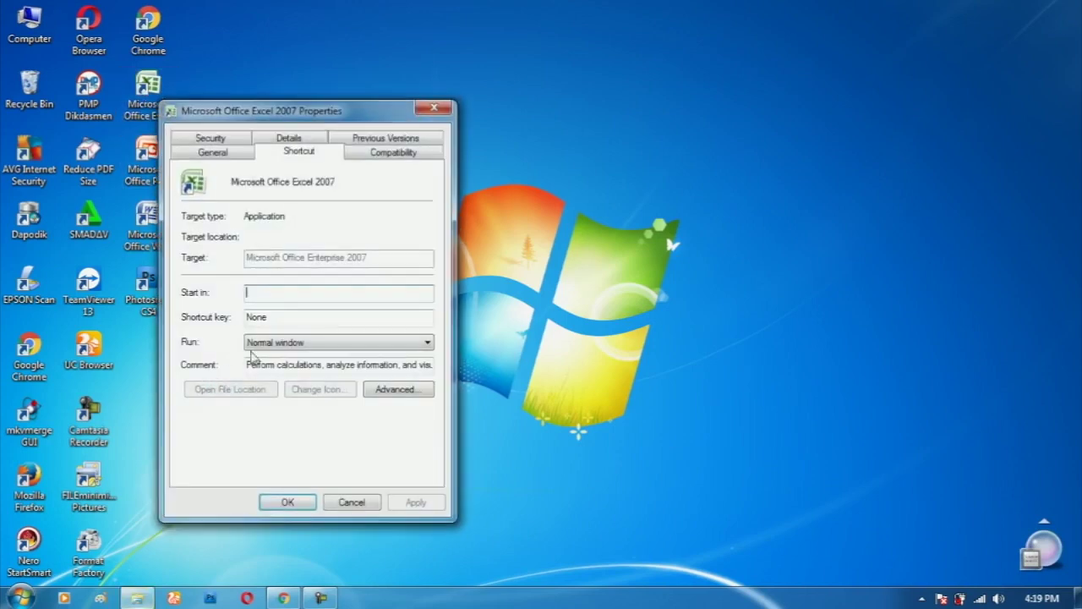
{"action": "left_click", "coordinate": [276, 320]}
{"action": "key", "text": "ctrl+alt"}
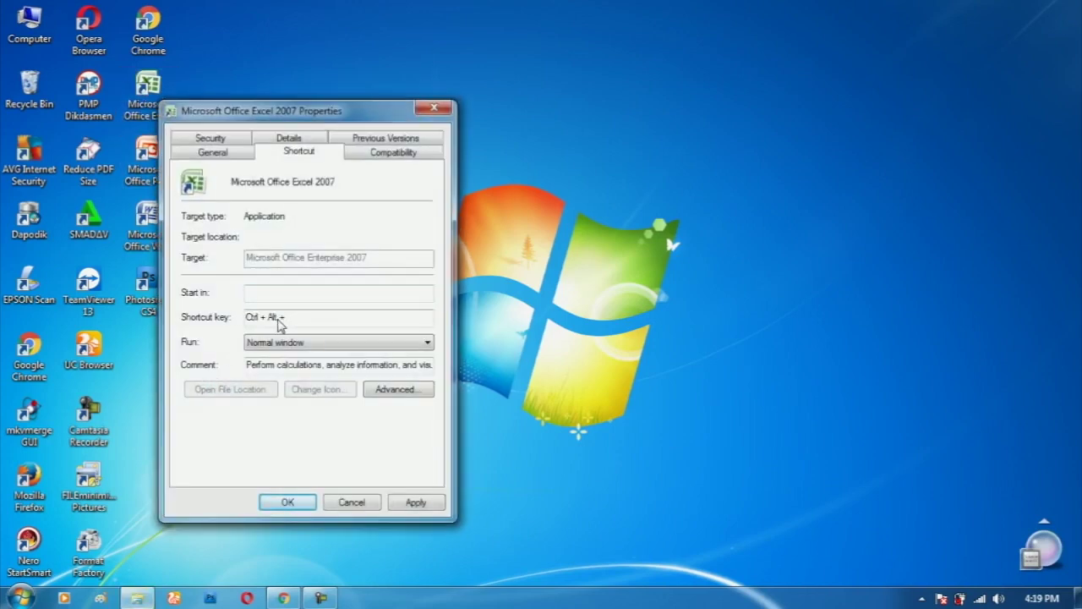
{"action": "left_click", "coordinate": [416, 502]}
{"action": "left_click", "coordinate": [303, 506]}
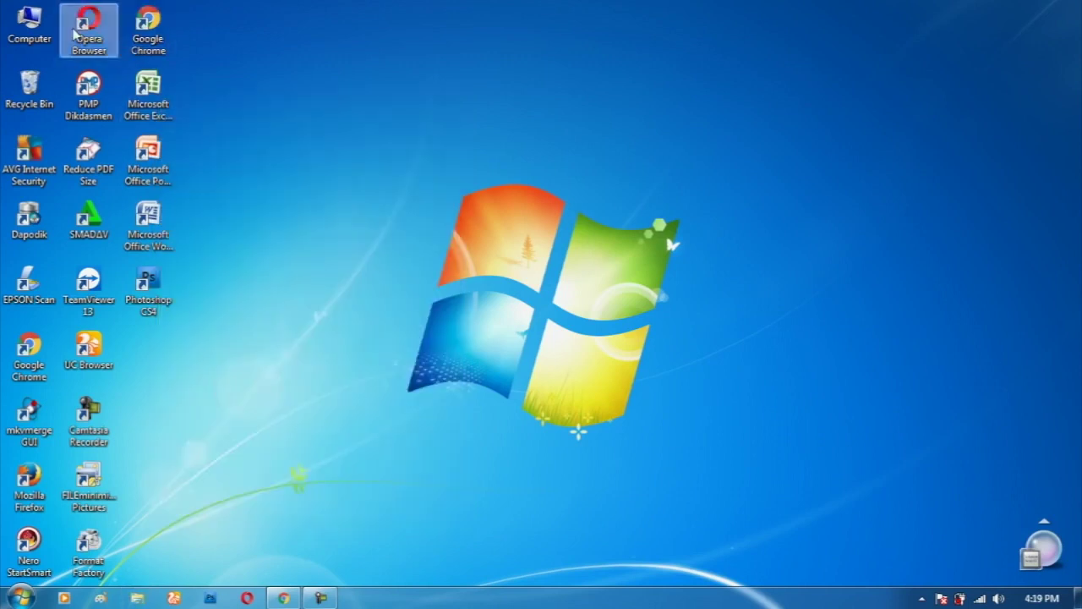
- Refresh the desktop, then type the filler line 'Ksfjsk dfjkdsfj skdfjskdf ksdjf…' into the new Word document
{"action": "right_click", "coordinate": [243, 171]}
{"action": "left_click", "coordinate": [271, 214]}
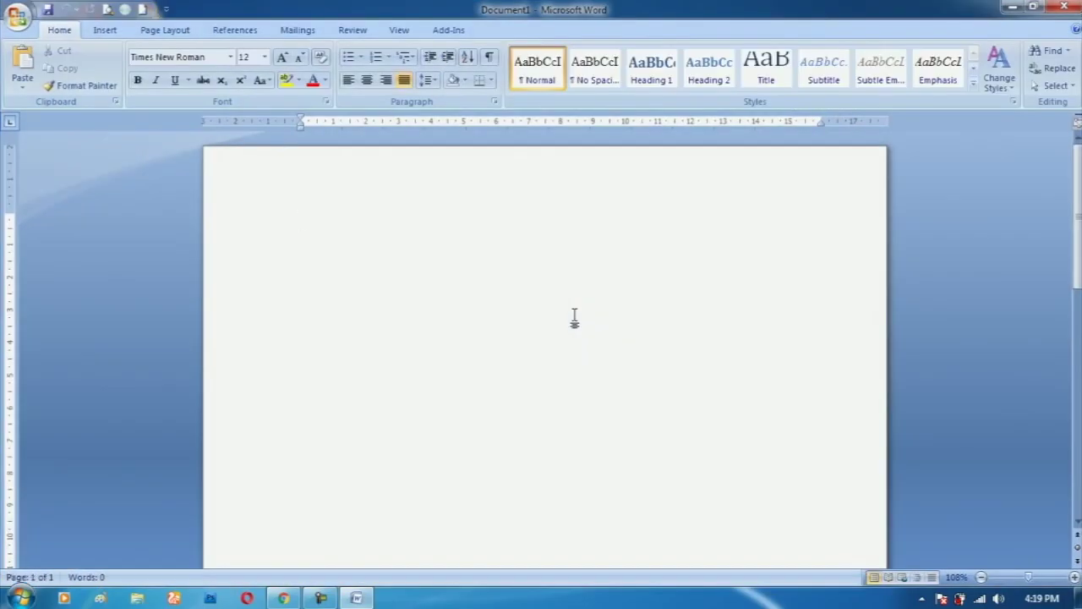
{"action": "type", "text": "Ksfjsk dfjkdsfj skdfjskdf ksdjf"}
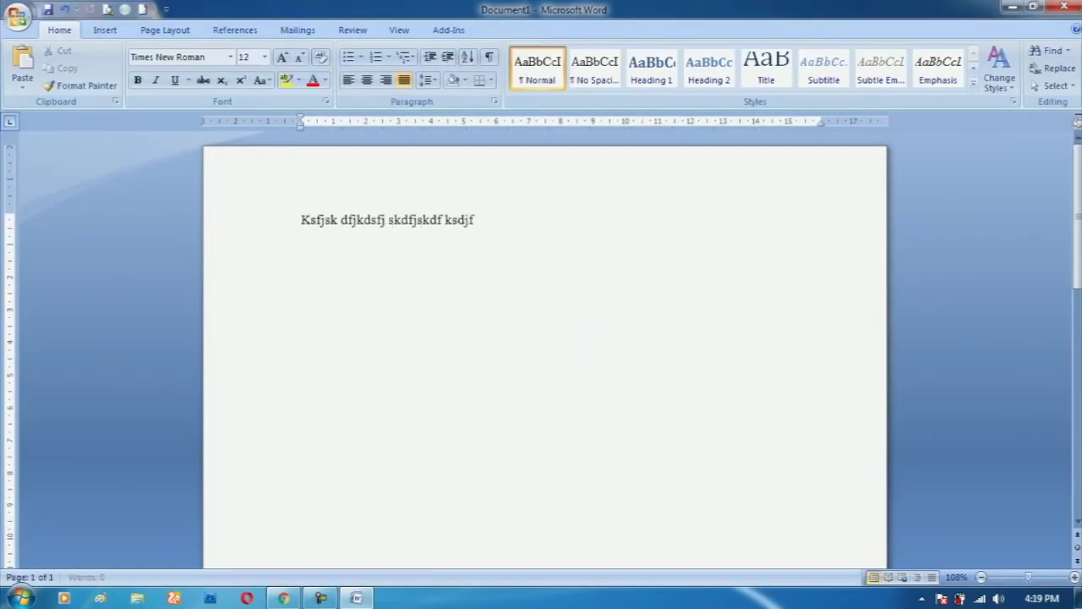
{"action": "type", "text": " ksdjf kdsjfsdk fskd fskdf sdkf j"}
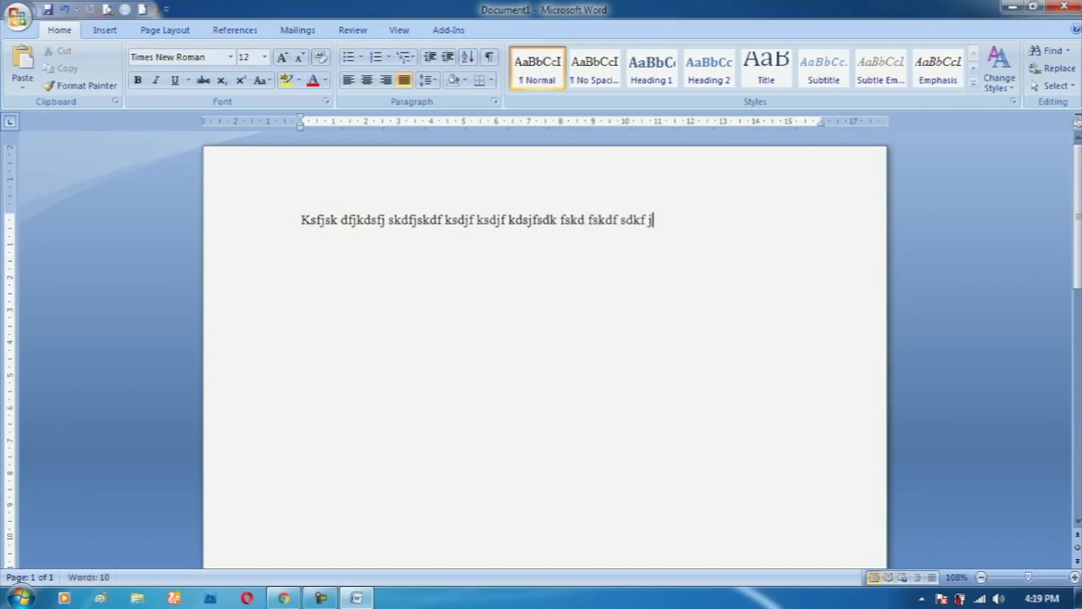
{"action": "type", "text": "kdjsf sjdfksdjfdksfjsdfjsdf"}
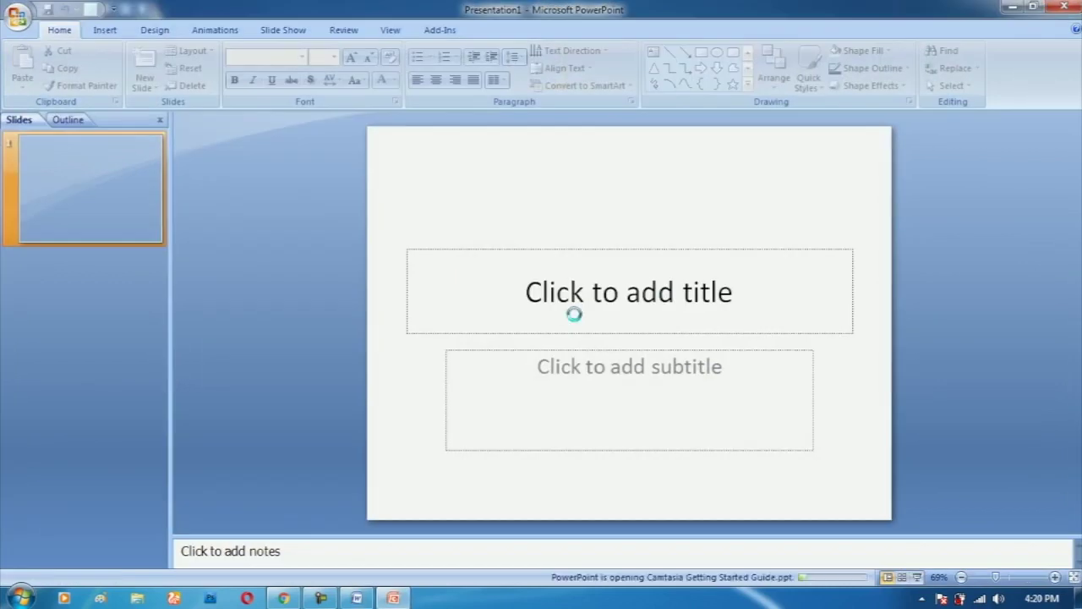
- Dismiss the Camtasia add-in message and close Excel from its taskbar menu
{"action": "key", "text": "Return"}
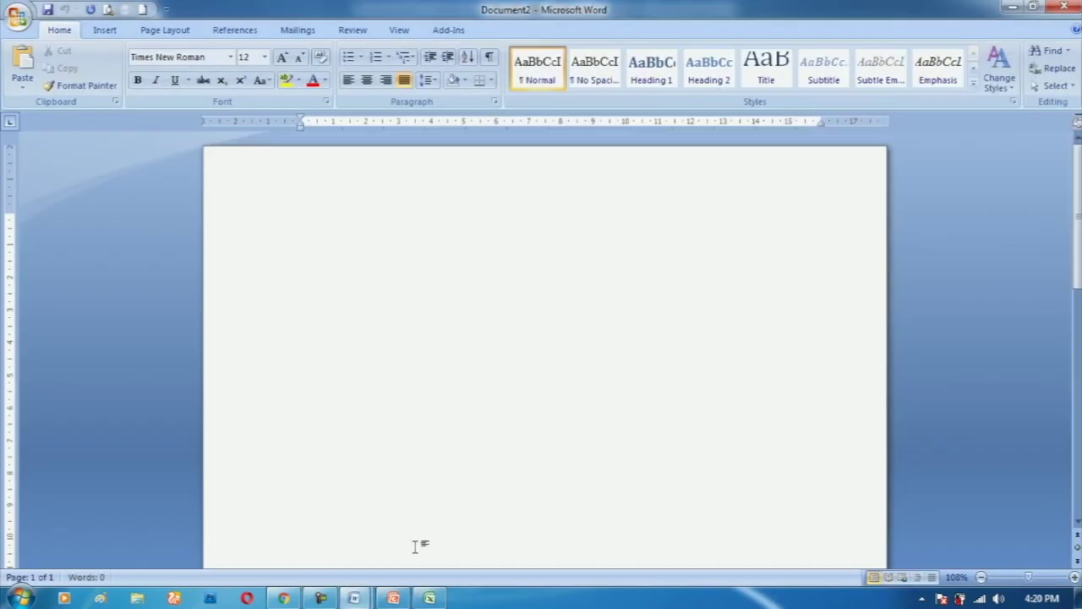
{"action": "left_click", "coordinate": [393, 597]}
{"action": "mouse_move", "coordinate": [357, 598]}
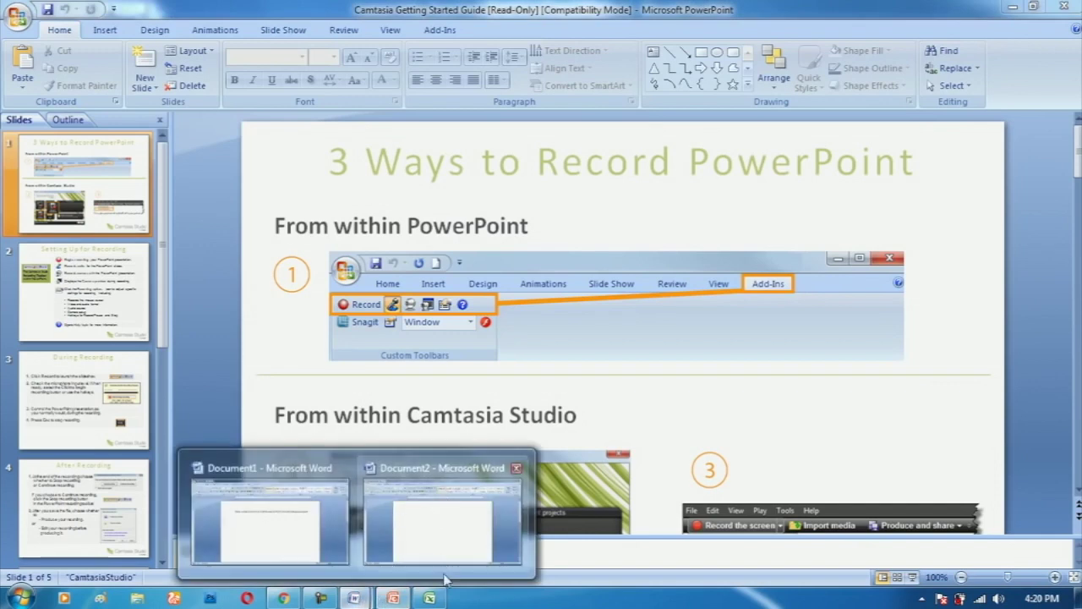
{"action": "right_click", "coordinate": [430, 598]}
{"action": "left_click", "coordinate": [398, 560]}
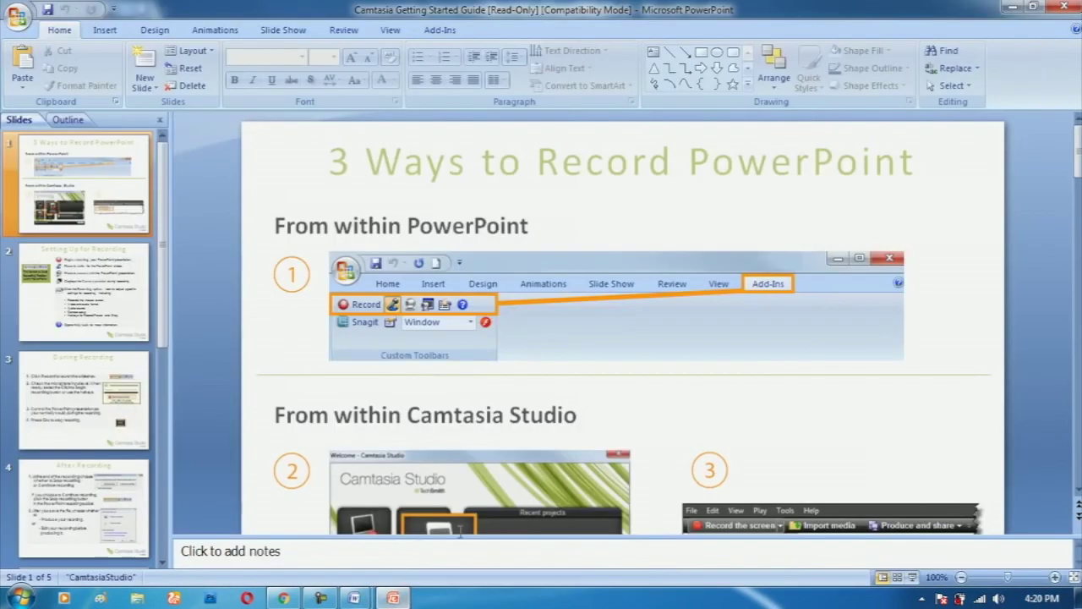
- Close PowerPoint, then close the Word document without saving the filler text
{"action": "left_click", "coordinate": [1062, 7]}
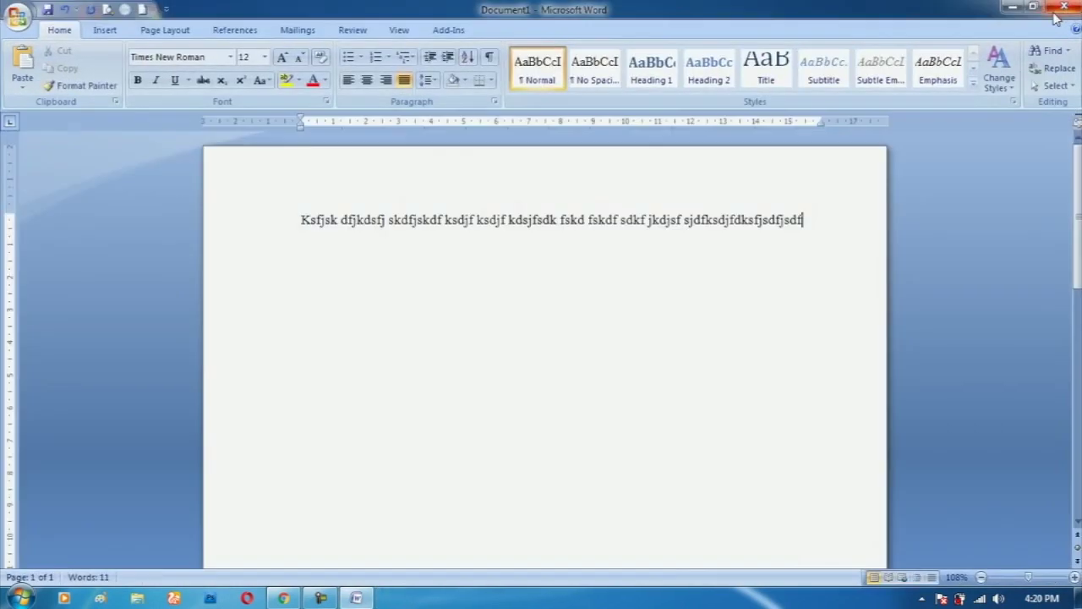
{"action": "left_click", "coordinate": [1064, 6]}
{"action": "left_click", "coordinate": [549, 338]}
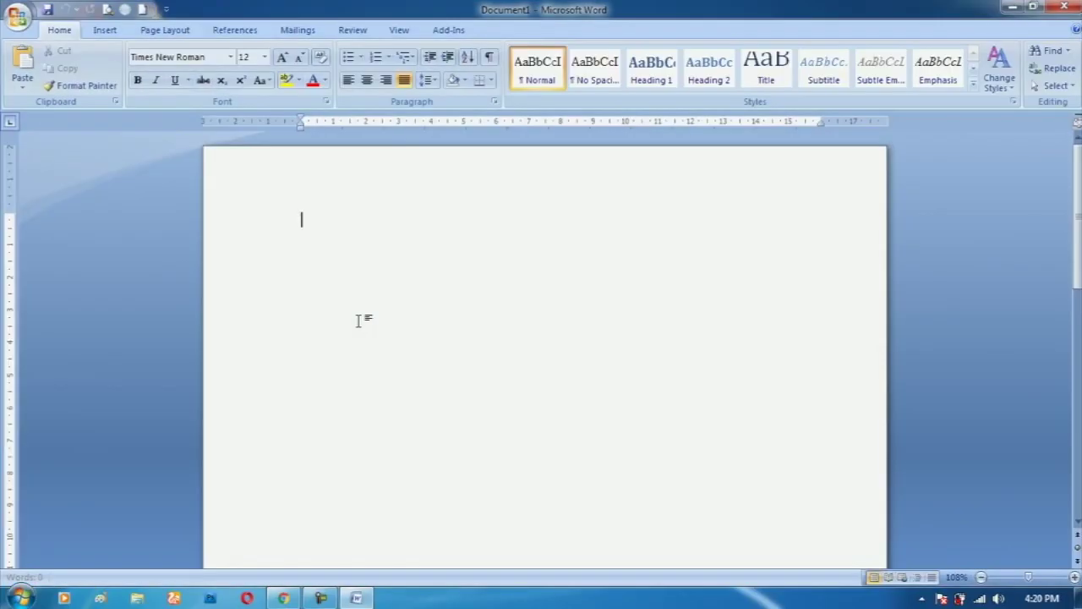
{"action": "left_click", "coordinate": [400, 32]}
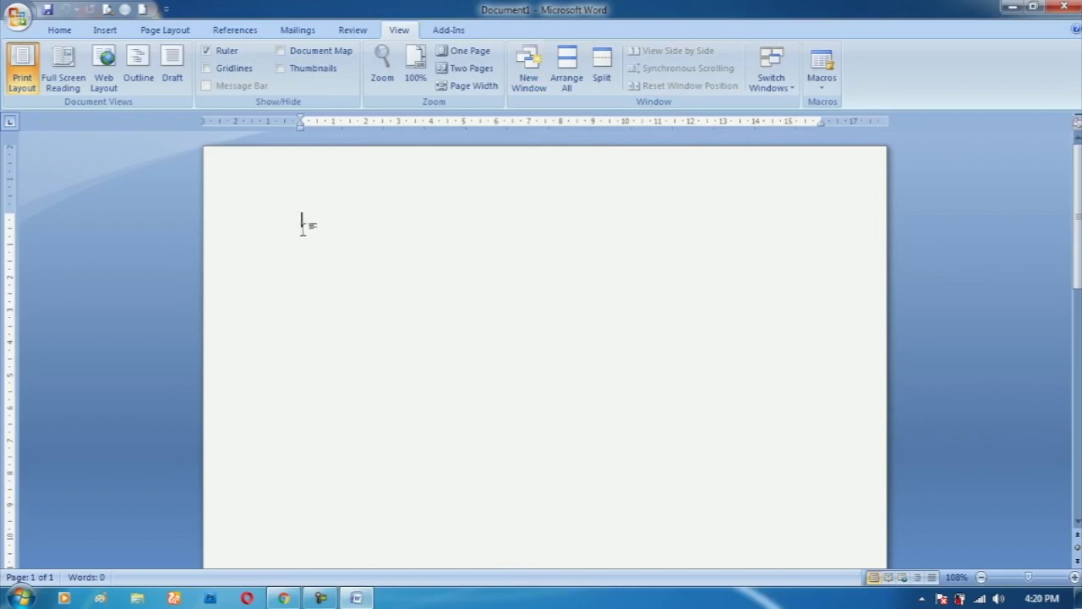
- Type the filler paragraph 'Asdkfj sdkfjsd adksfj…' into the blank document
{"action": "left_click", "coordinate": [357, 598]}
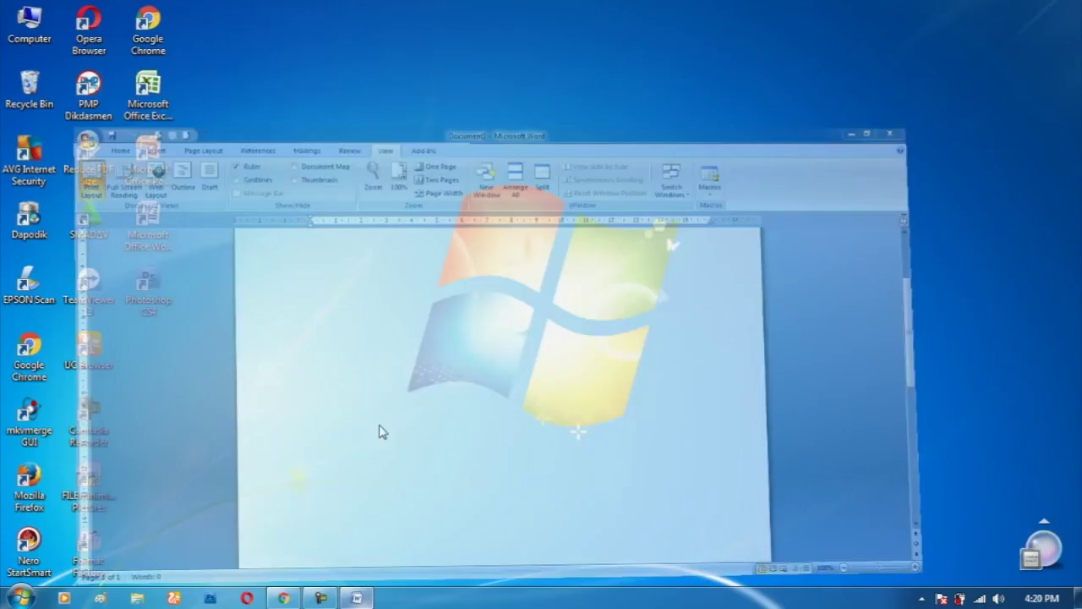
{"action": "left_click", "coordinate": [357, 598]}
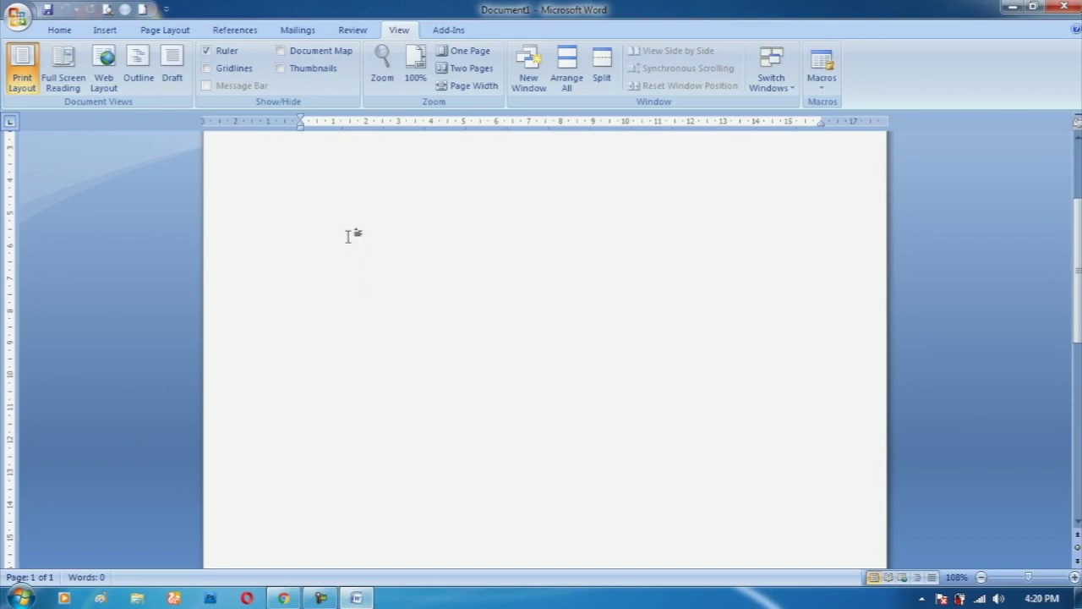
{"action": "scroll", "coordinate": [354, 235], "scroll_direction": "up", "scroll_amount": 1}
{"action": "type", "text": "Asdkfj sdkfjsd adksfj sdkfj sdkfjsdkf adjksf asdkfjadskf ds"}
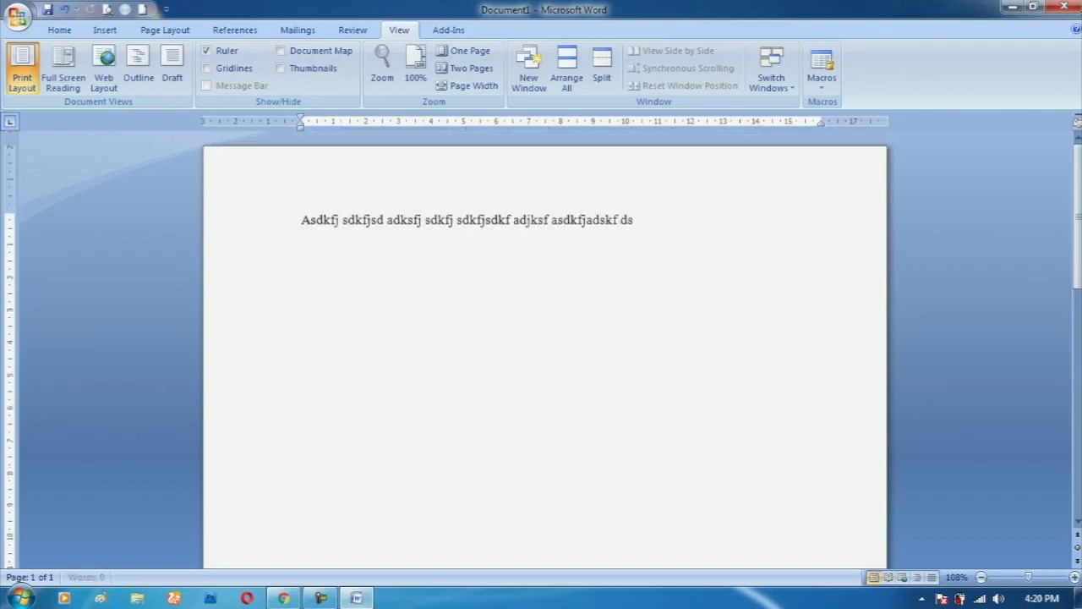
{"action": "type", "text": "fksdjf akds fadksfjadks fjdks fadksf sdkf jsdkf s"}
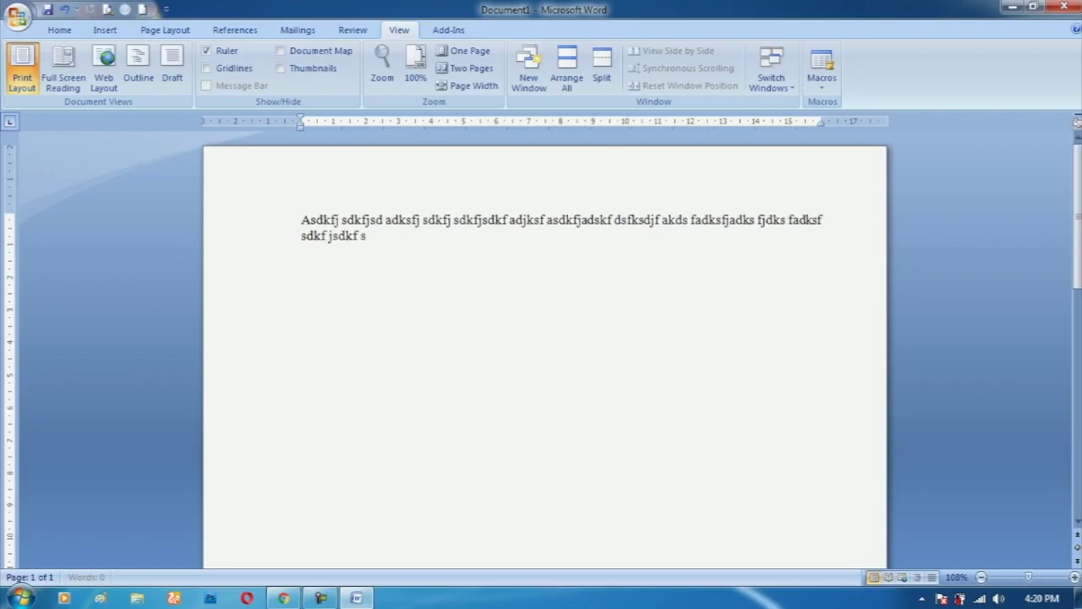
{"action": "type", "text": "dkf jsdkf jsdkf js"}
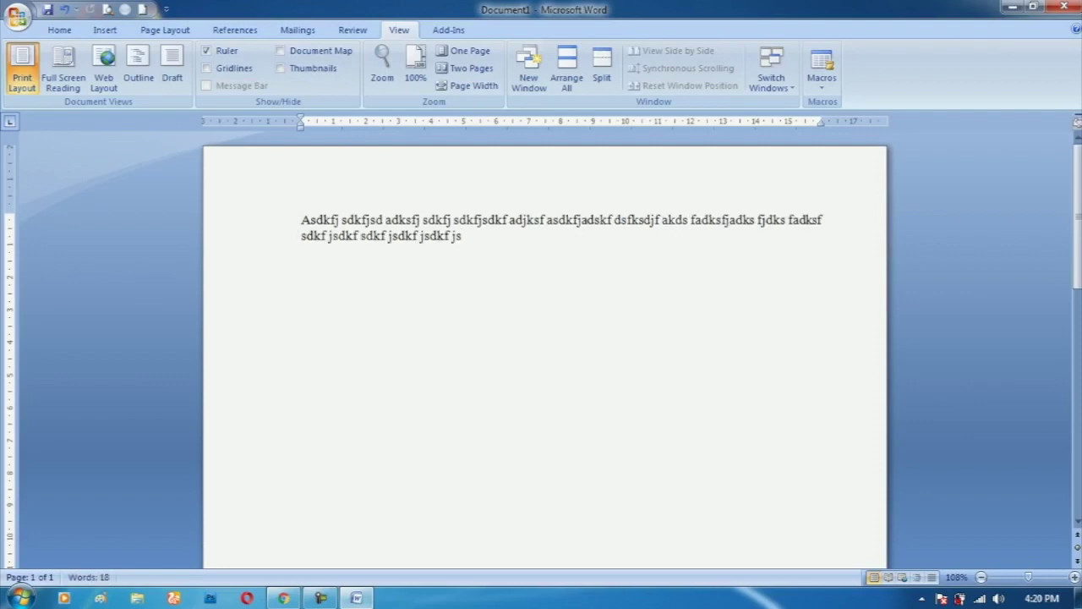
- Open Document1 in new windows 2, 3 and 4, returning to Document1:1 between them
{"action": "left_click", "coordinate": [528, 82]}
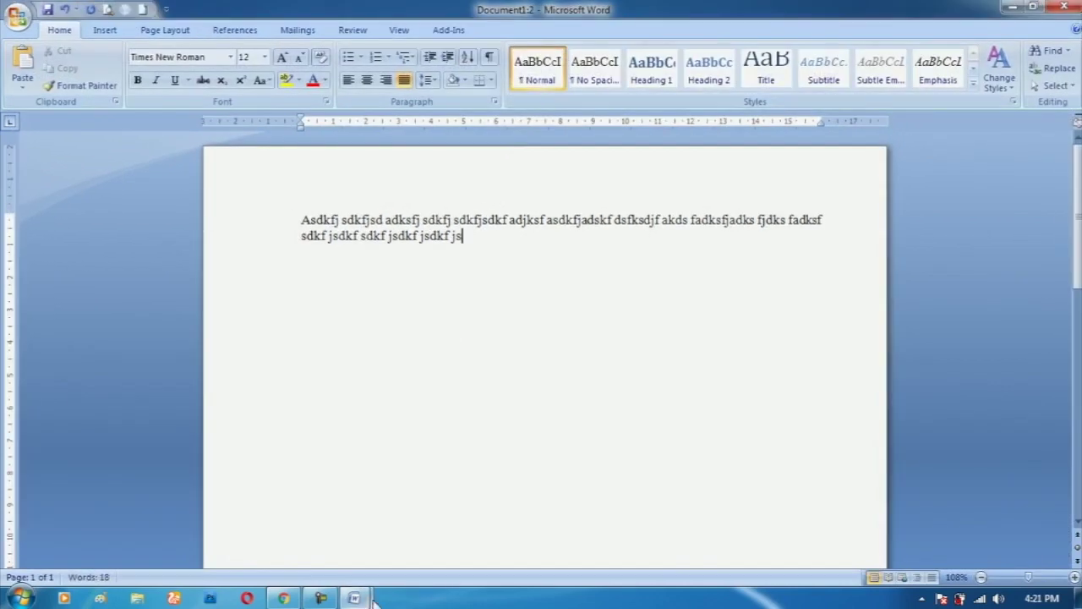
{"action": "mouse_move", "coordinate": [371, 601]}
{"action": "left_click", "coordinate": [334, 520]}
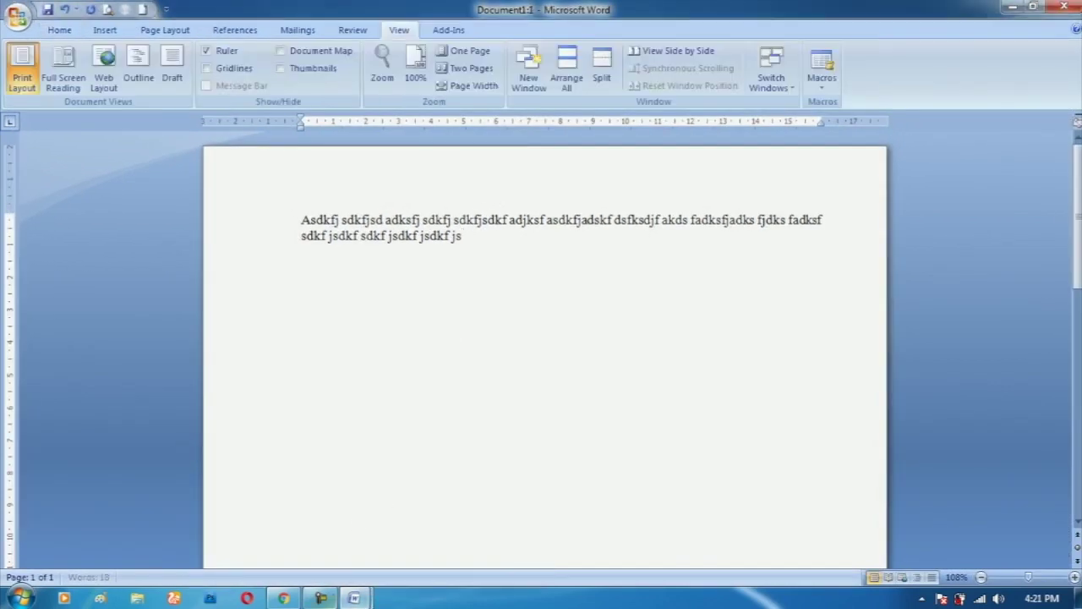
{"action": "mouse_move", "coordinate": [353, 598]}
{"action": "left_click", "coordinate": [382, 544]}
{"action": "left_click", "coordinate": [331, 541]}
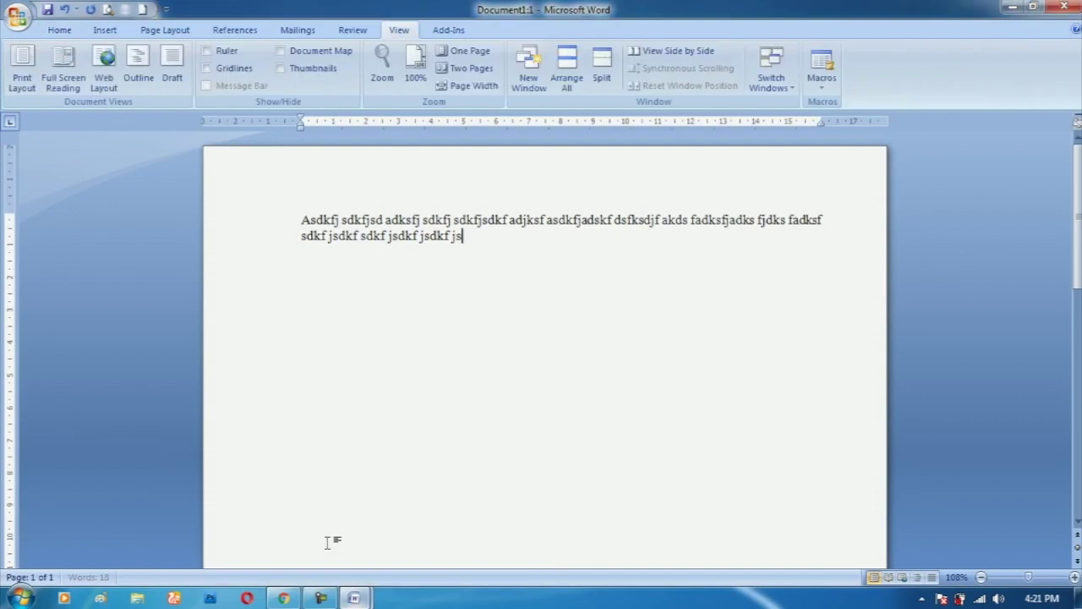
{"action": "left_click", "coordinate": [529, 72]}
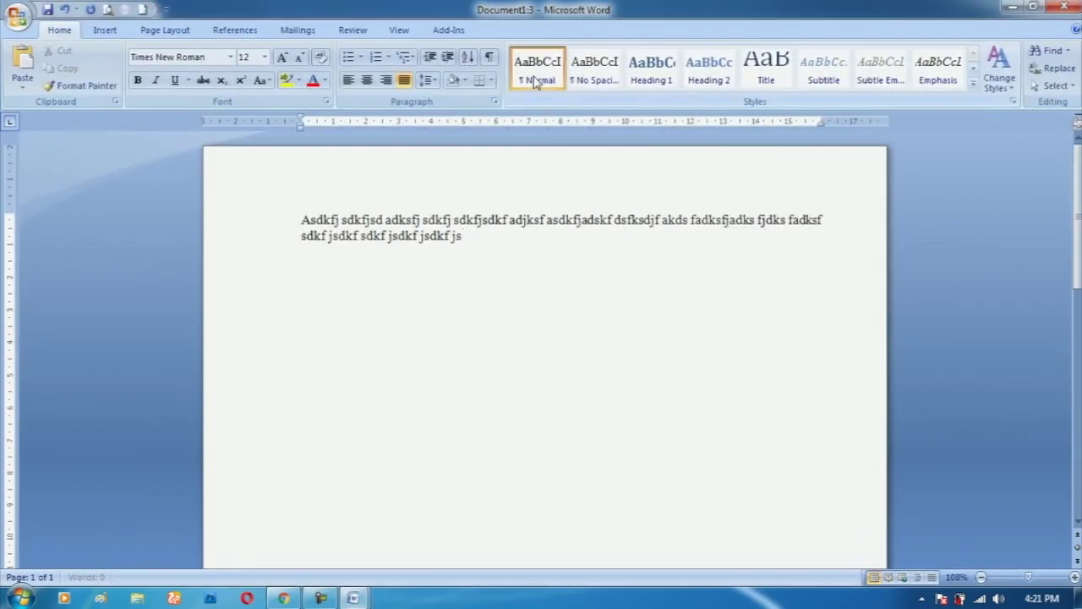
{"action": "left_click", "coordinate": [399, 30]}
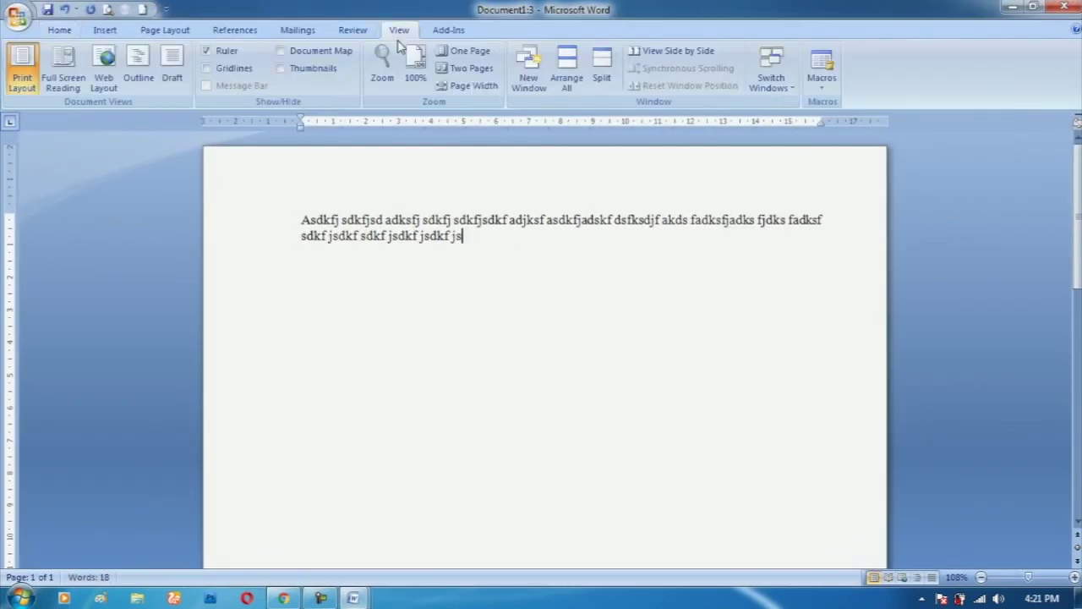
{"action": "left_click", "coordinate": [522, 78]}
{"action": "mouse_move", "coordinate": [354, 598]}
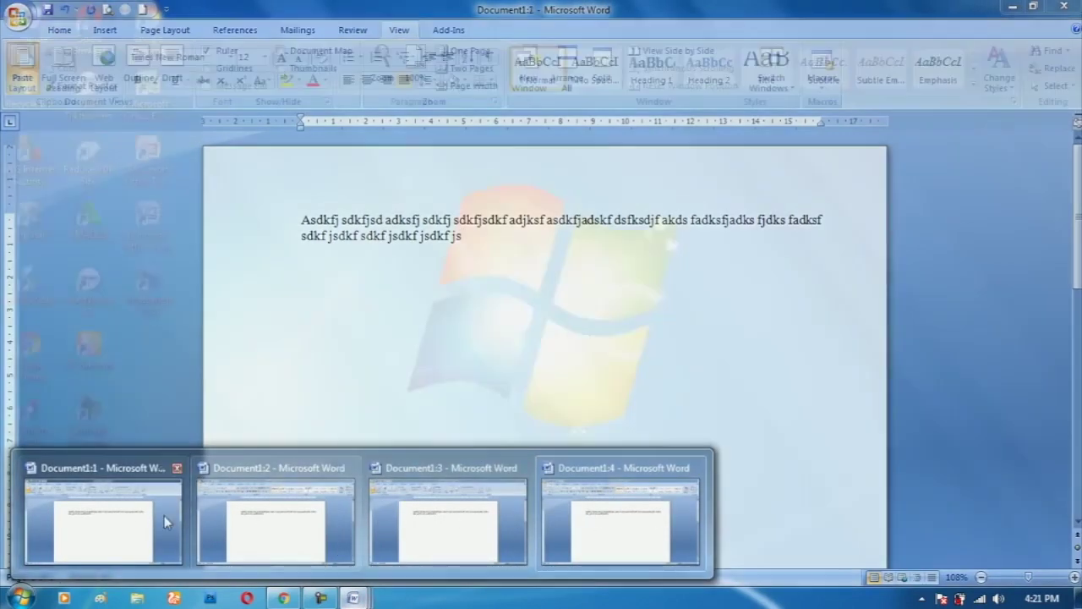
{"action": "left_click", "coordinate": [161, 516]}
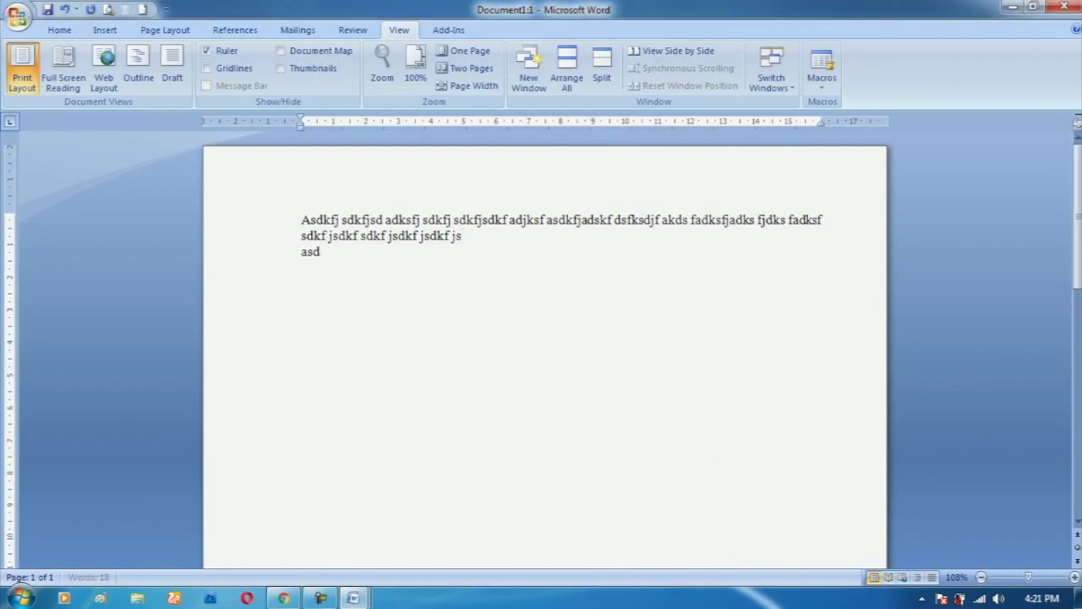
- Add lines 'fjdks fjsdkfs', 'dfkjdsf kdfjsda' and 'fksdjf ksdjfsad…', then return to Document1:1
{"action": "type", "text": "Asdfjdks fjsdkfs"}
{"action": "key", "text": "Return"}
{"action": "type", "text": "dfkjdsf kdfjsda"}
{"action": "key", "text": "Return"}
{"action": "type", "text": "fksdjf ksdjf"}
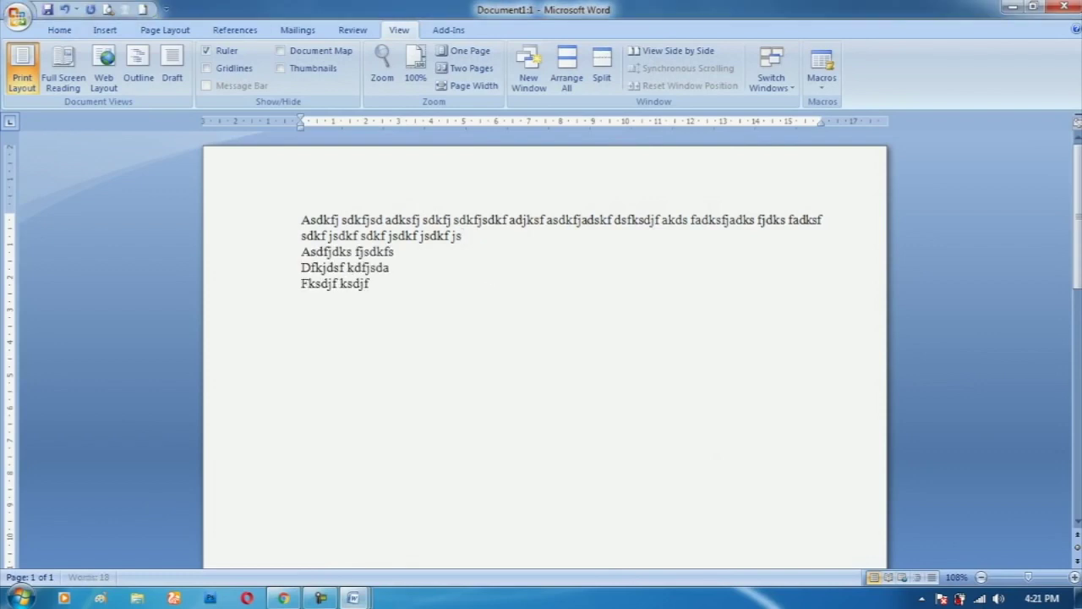
{"action": "type", "text": "sad"}
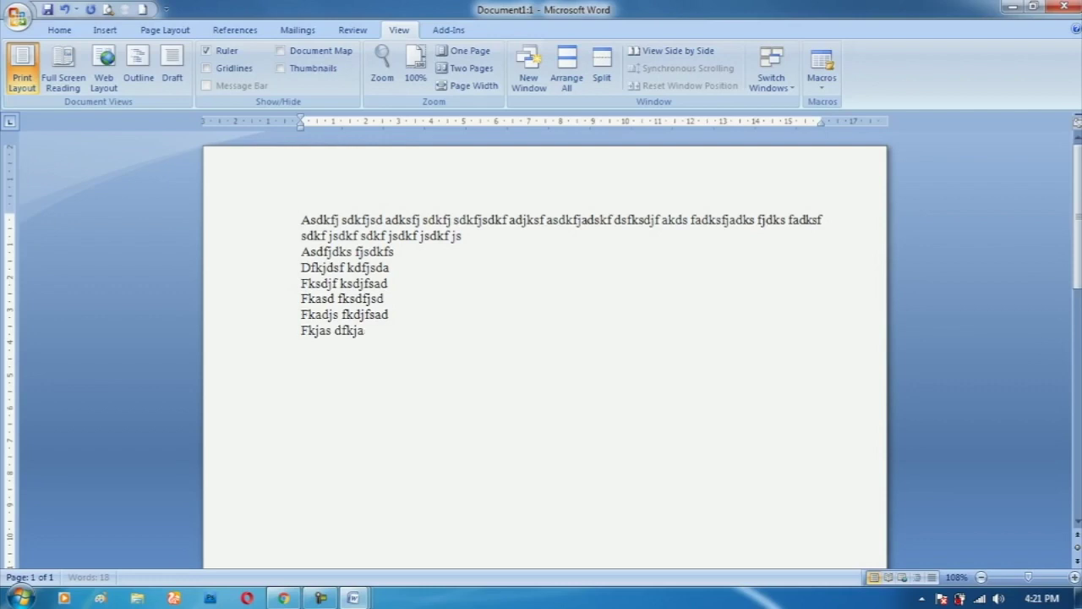
{"action": "type", "text": " fkasd fksdfjsd fkadjs fkdjfsad fkjas dfkjadsfsd fjasd fjasdfl ads"}
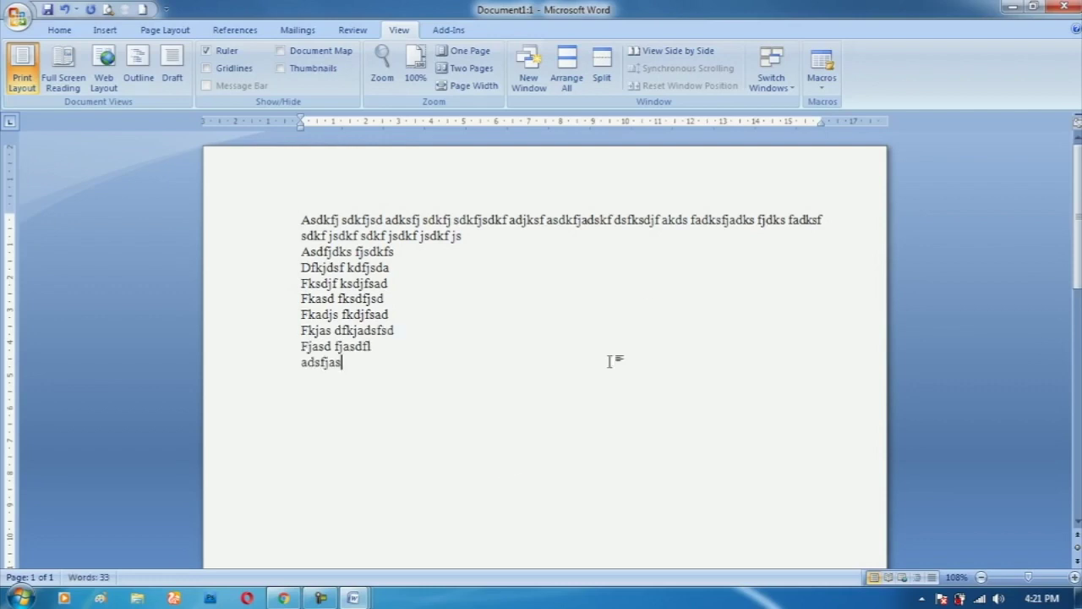
{"action": "mouse_move", "coordinate": [353, 598]}
{"action": "mouse_move", "coordinate": [309, 537]}
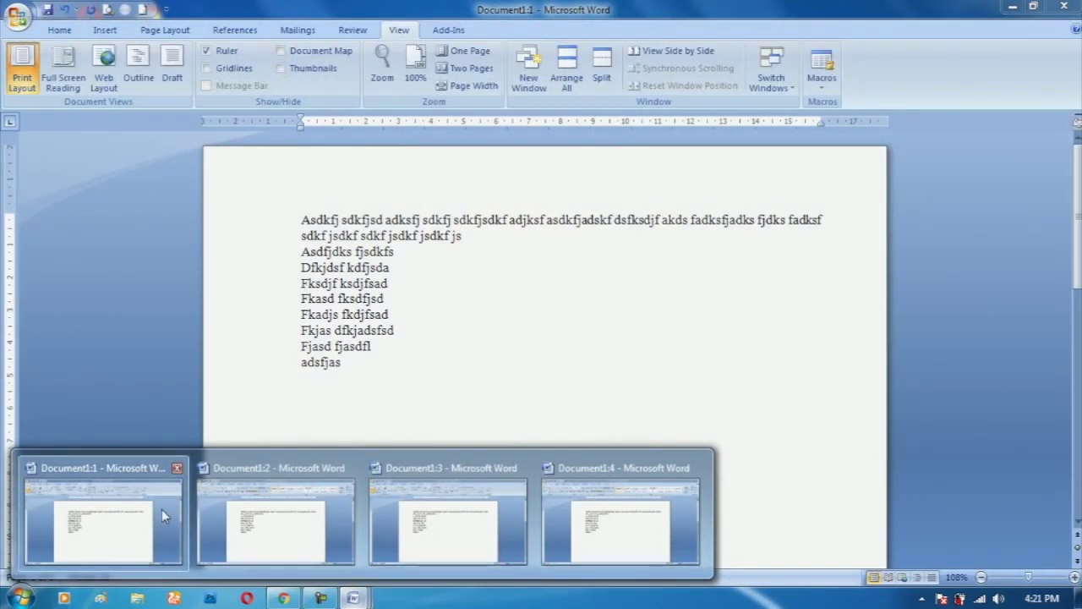
{"action": "left_click", "coordinate": [162, 509]}
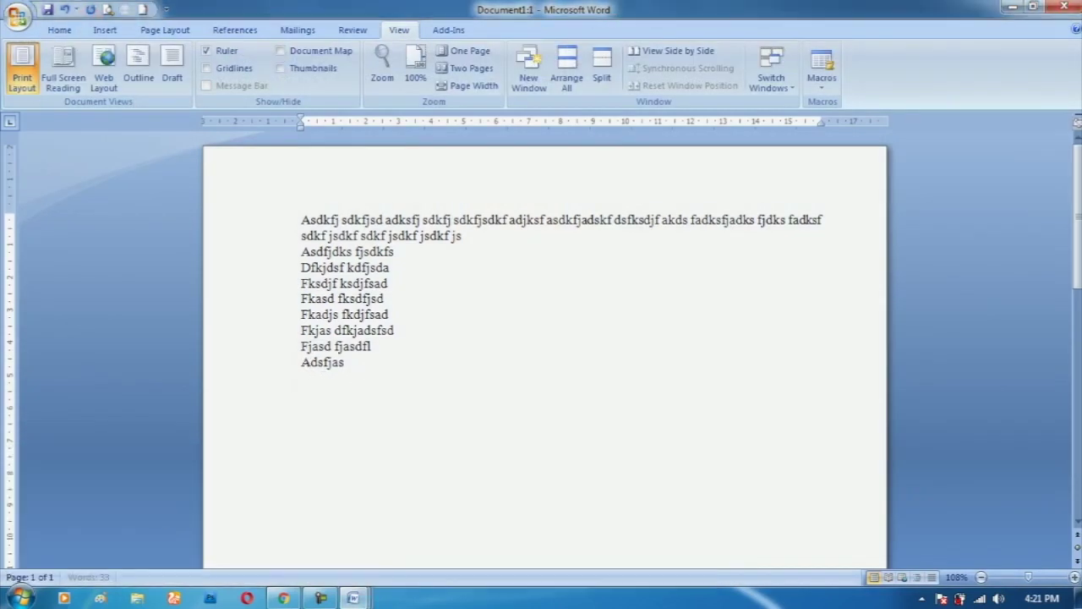
{"action": "left_click", "coordinate": [111, 31]}
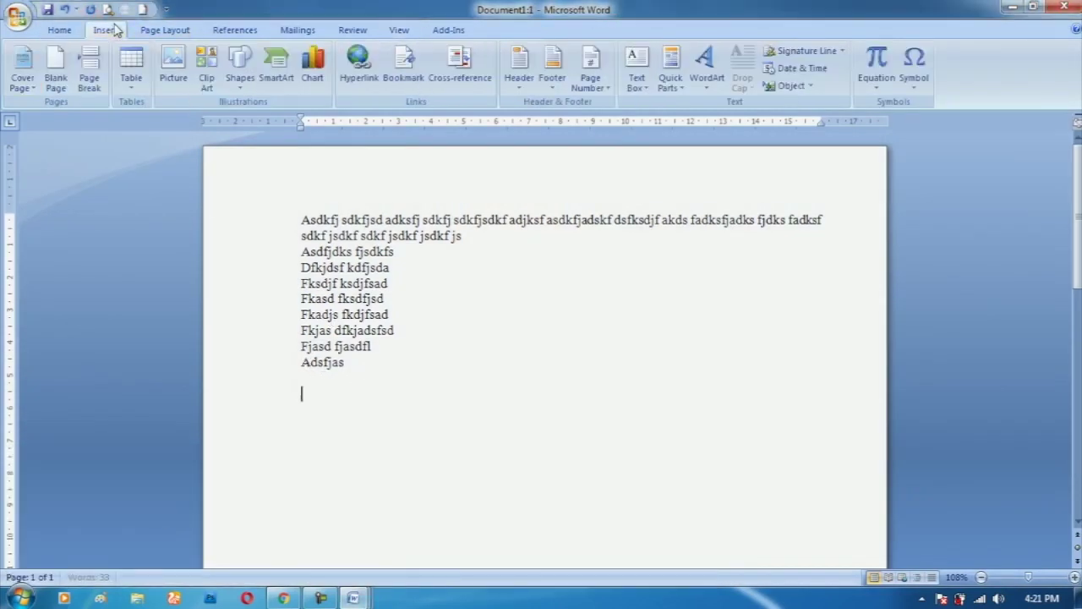
- Insert an 8-column by 7-row table, then select all the text and table and delete them
{"action": "left_click", "coordinate": [134, 93]}
{"action": "left_click", "coordinate": [232, 220]}
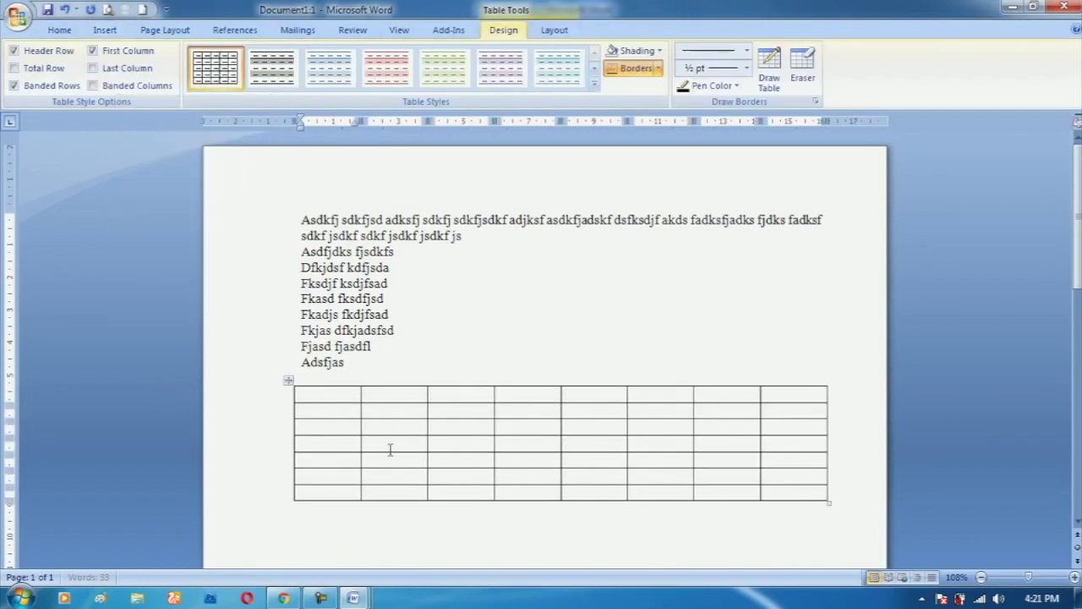
{"action": "left_click", "coordinate": [354, 598]}
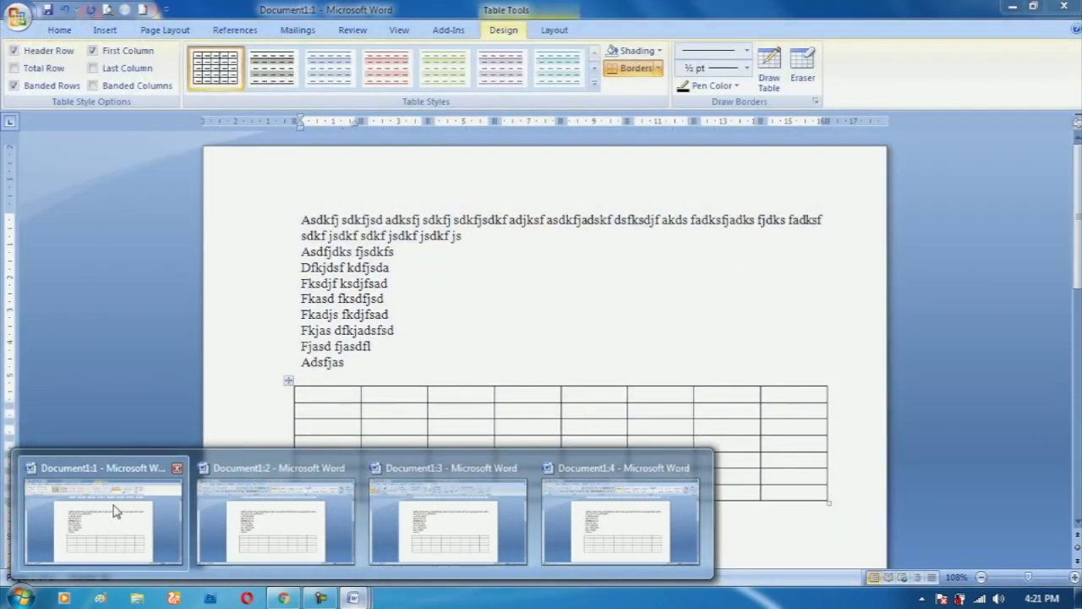
{"action": "left_click", "coordinate": [125, 505]}
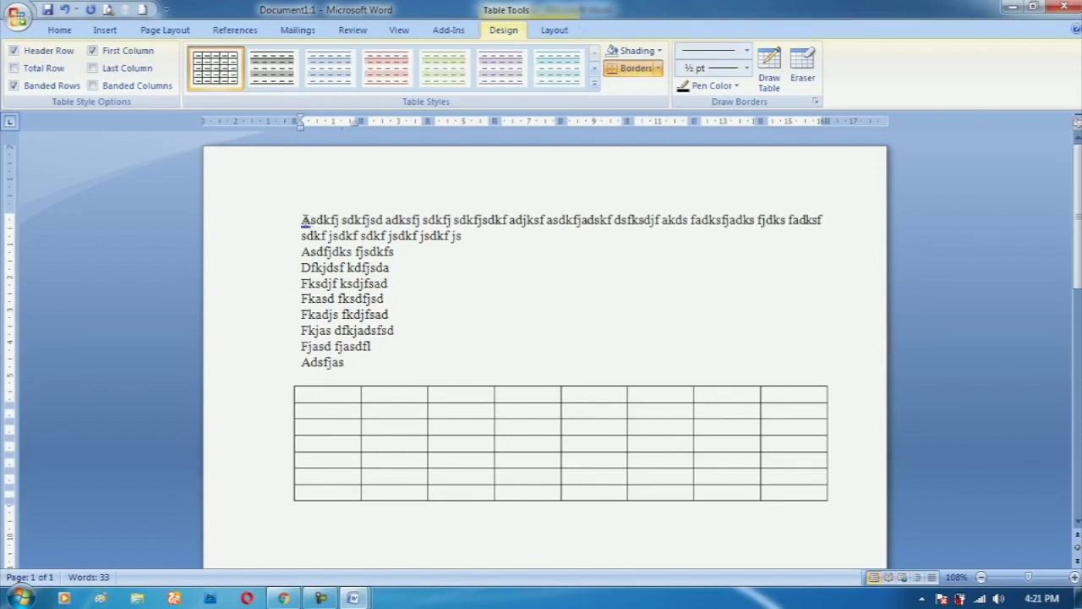
{"action": "left_click_drag", "start_coordinate": [286, 226], "coordinate": [632, 512]}
{"action": "key", "text": "Delete"}
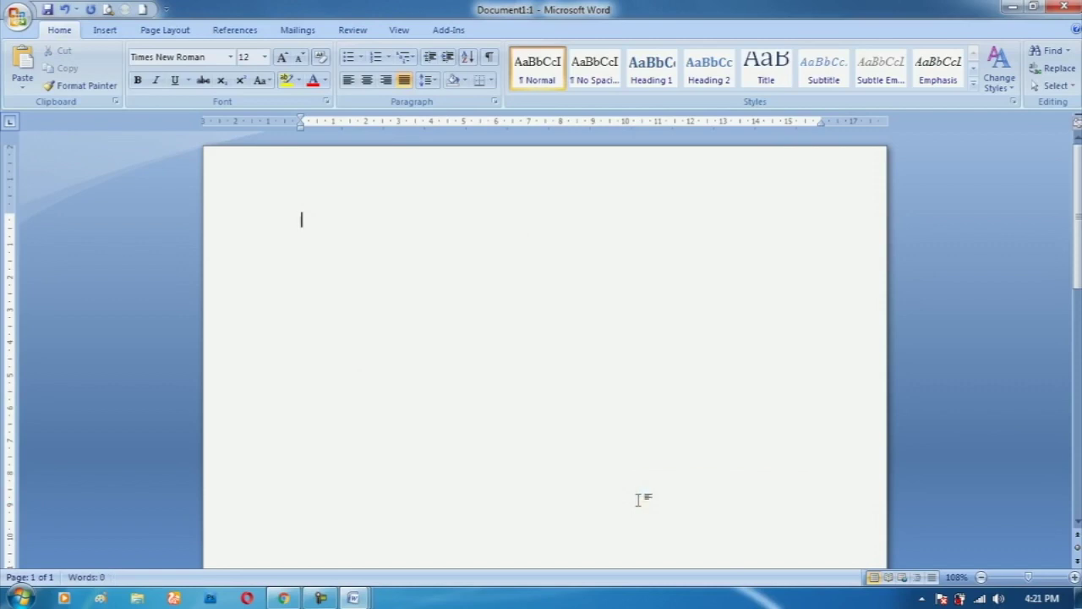
- Close all four Document1 windows, discarding the changes without saving
{"action": "left_click", "coordinate": [1063, 7]}
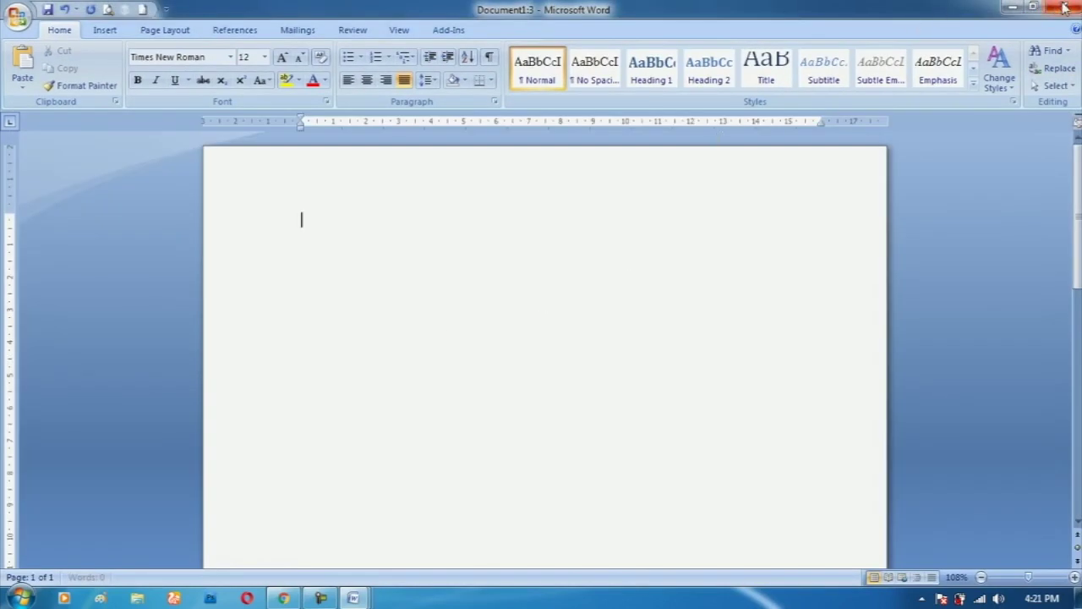
{"action": "left_click", "coordinate": [1064, 7]}
{"action": "left_click", "coordinate": [1064, 7]}
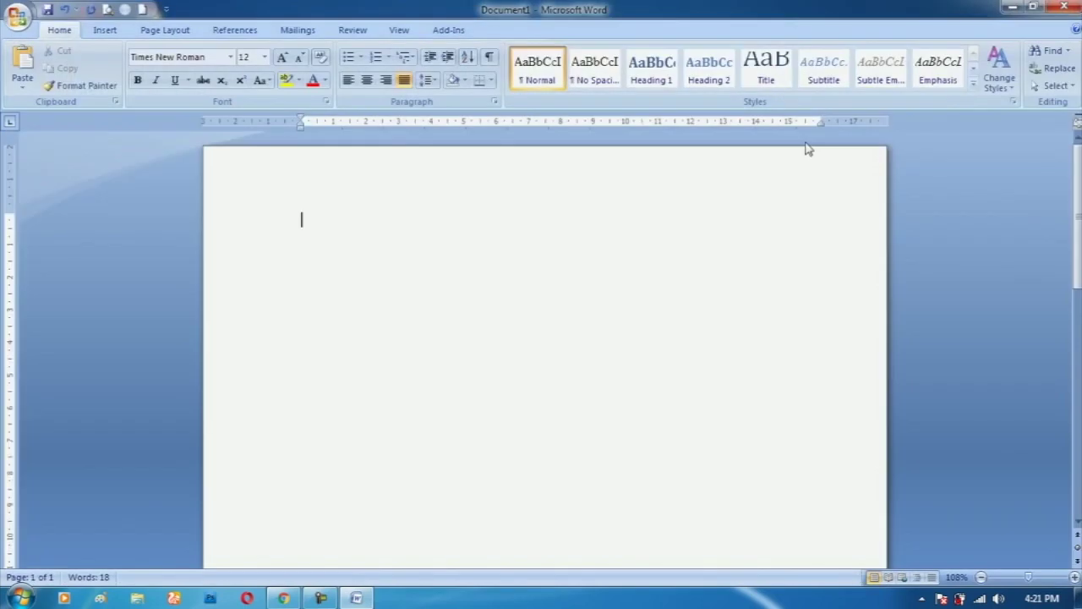
{"action": "left_click", "coordinate": [1064, 7]}
{"action": "left_click", "coordinate": [560, 340]}
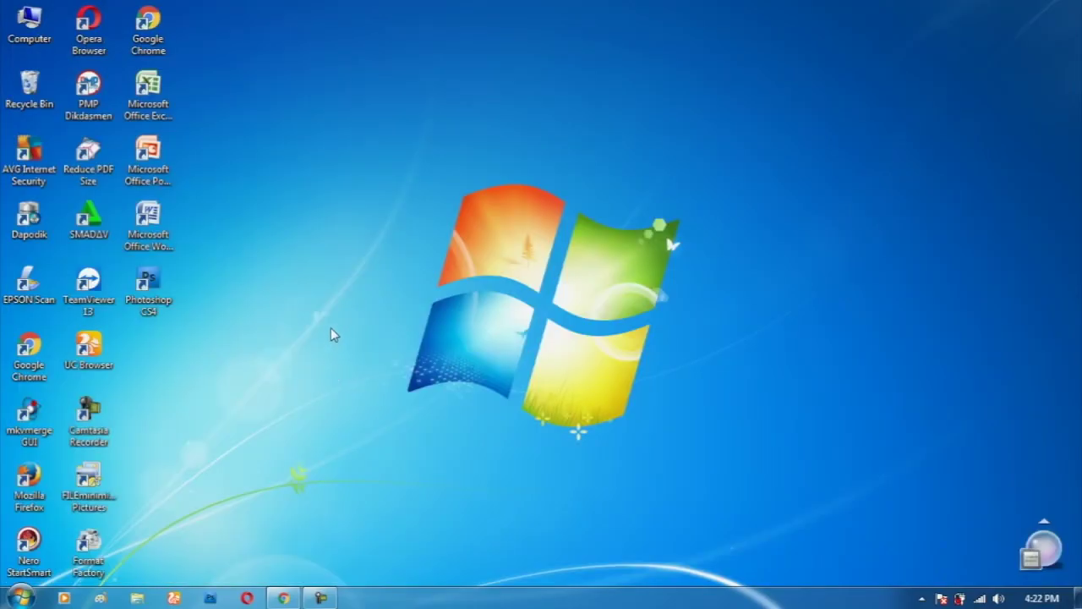
- Open the DAFTAR ISI document from the Documents library in Windows Explorer
{"action": "left_click", "coordinate": [139, 597]}
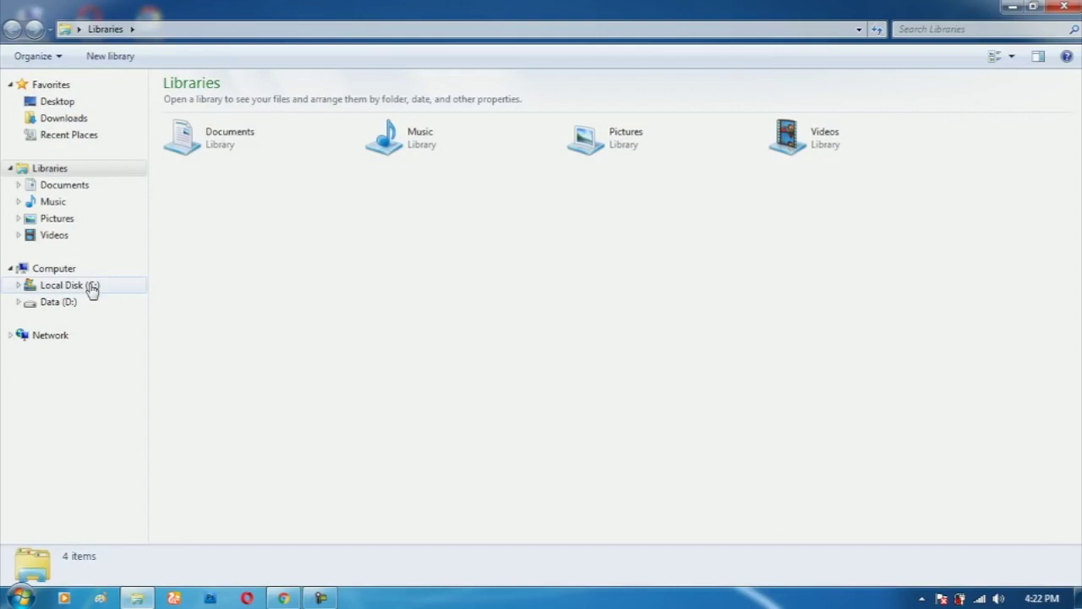
{"action": "left_click", "coordinate": [73, 186]}
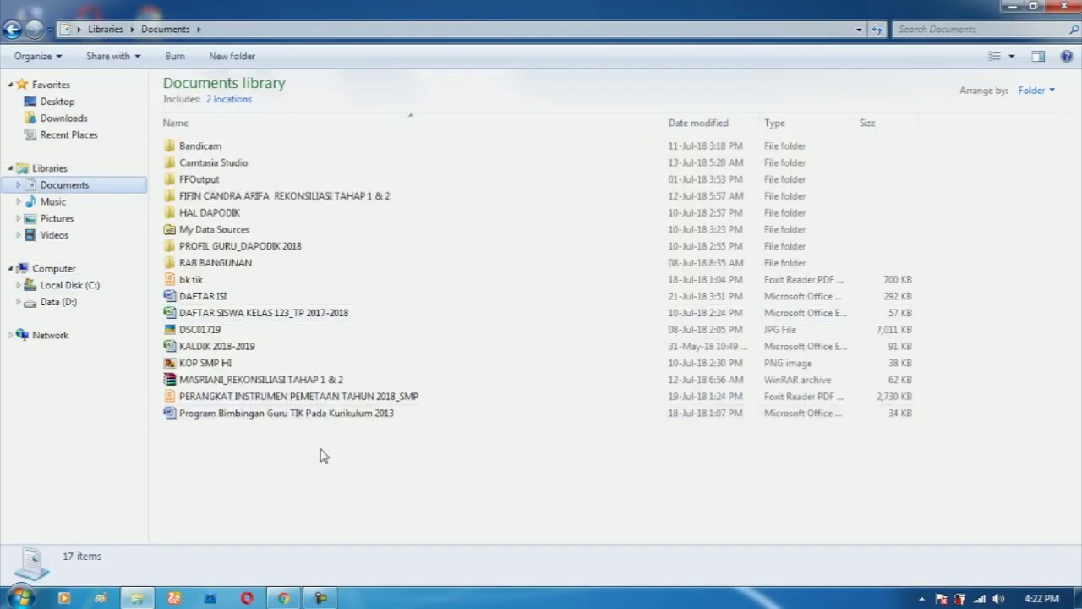
{"action": "double_click", "coordinate": [193, 298]}
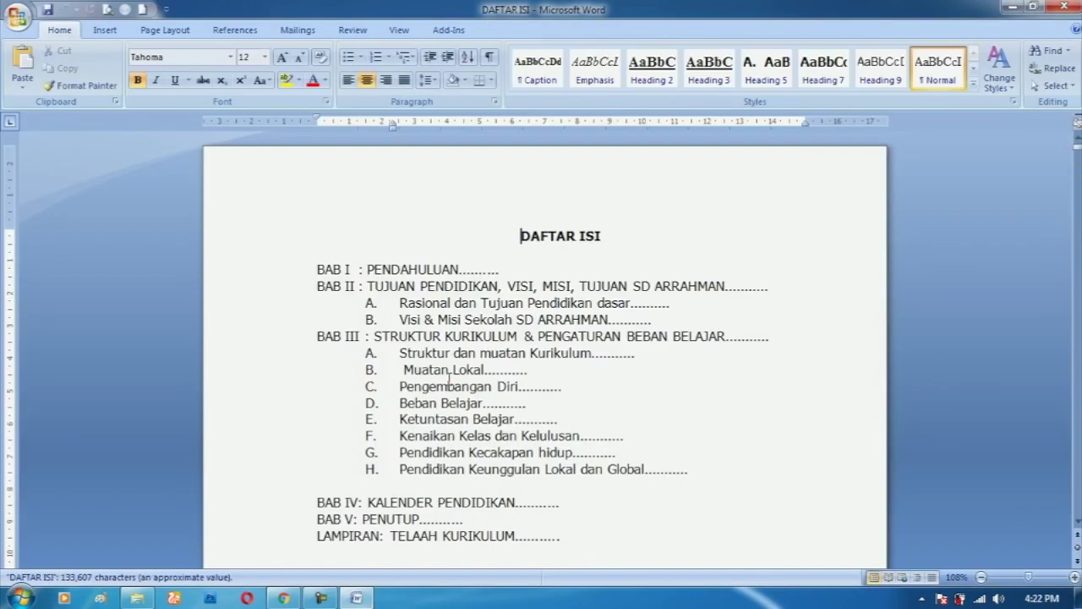
- Scroll through DAFTAR ISI and back up to its table of contents on page 1
{"action": "left_click", "coordinate": [501, 271]}
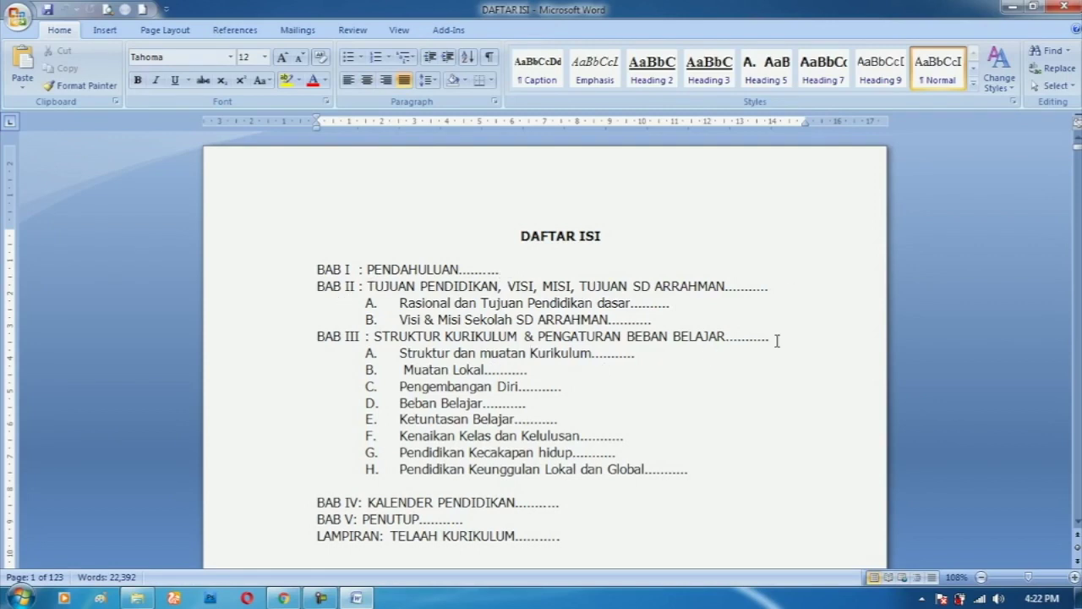
{"action": "scroll", "coordinate": [670, 373], "scroll_direction": "down", "scroll_amount": 3}
{"action": "scroll", "coordinate": [597, 401], "scroll_direction": "down", "scroll_amount": 3}
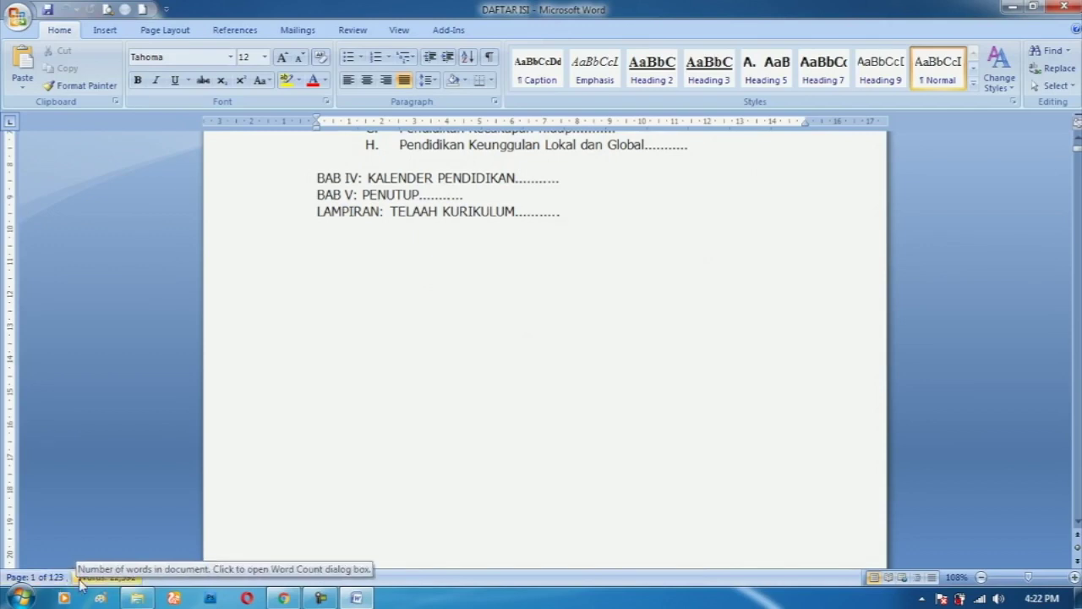
{"action": "left_click", "coordinate": [459, 305]}
{"action": "scroll", "coordinate": [519, 310], "scroll_direction": "up", "scroll_amount": 3}
{"action": "scroll", "coordinate": [592, 317], "scroll_direction": "down", "scroll_amount": 3}
{"action": "scroll", "coordinate": [604, 338], "scroll_direction": "down", "scroll_amount": 5}
{"action": "scroll", "coordinate": [607, 337], "scroll_direction": "down", "scroll_amount": 6}
{"action": "scroll", "coordinate": [607, 337], "scroll_direction": "down", "scroll_amount": 4}
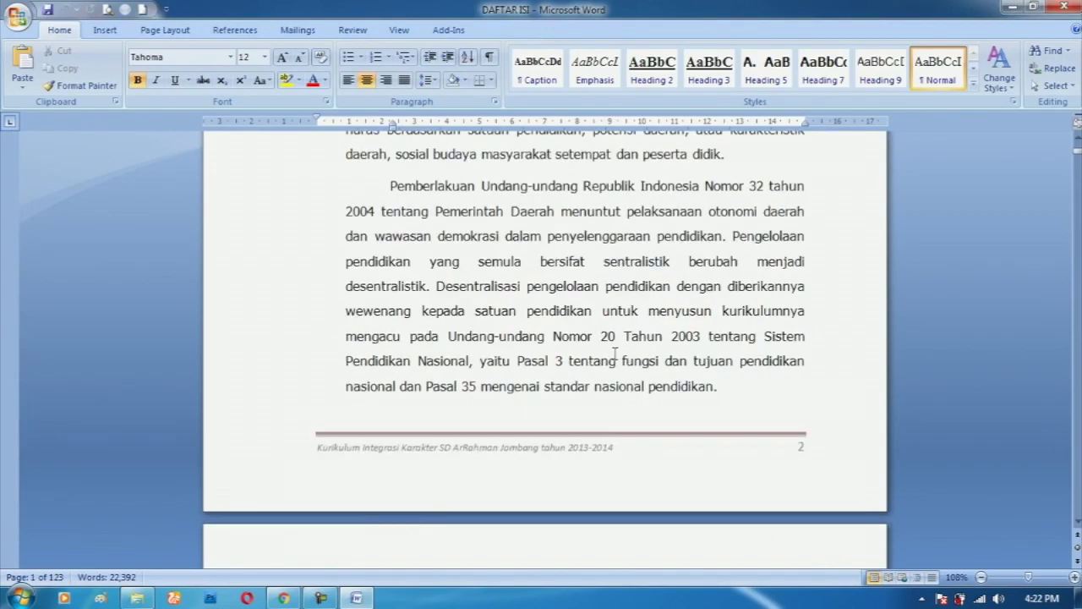
{"action": "scroll", "coordinate": [615, 355], "scroll_direction": "down", "scroll_amount": 9}
{"action": "scroll", "coordinate": [615, 358], "scroll_direction": "up", "scroll_amount": 4}
{"action": "scroll", "coordinate": [614, 349], "scroll_direction": "up", "scroll_amount": 6}
{"action": "scroll", "coordinate": [615, 349], "scroll_direction": "up", "scroll_amount": 5}
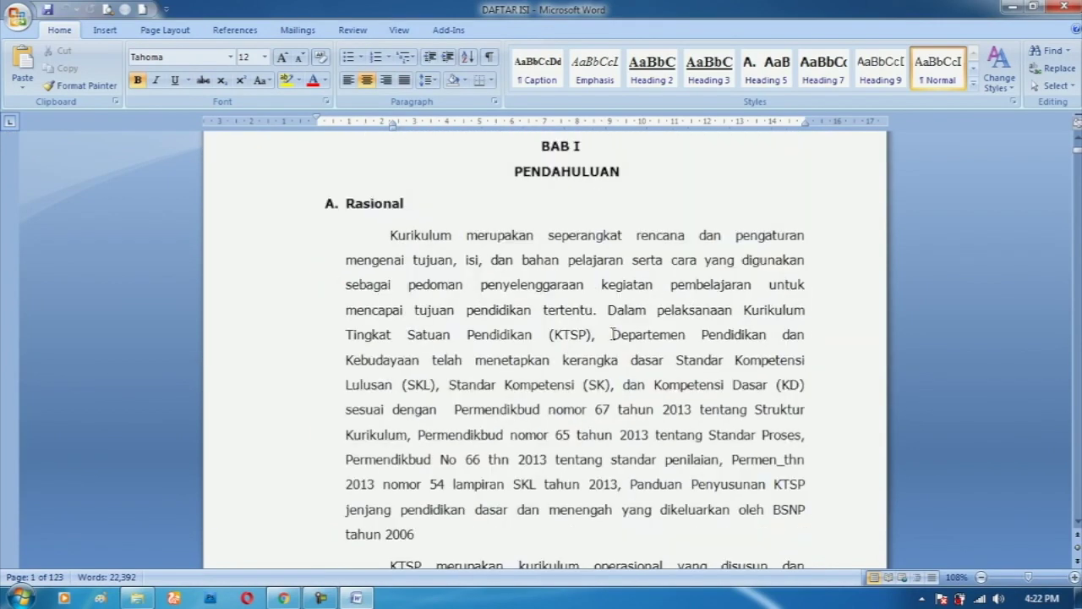
{"action": "scroll", "coordinate": [606, 316], "scroll_direction": "up", "scroll_amount": 5}
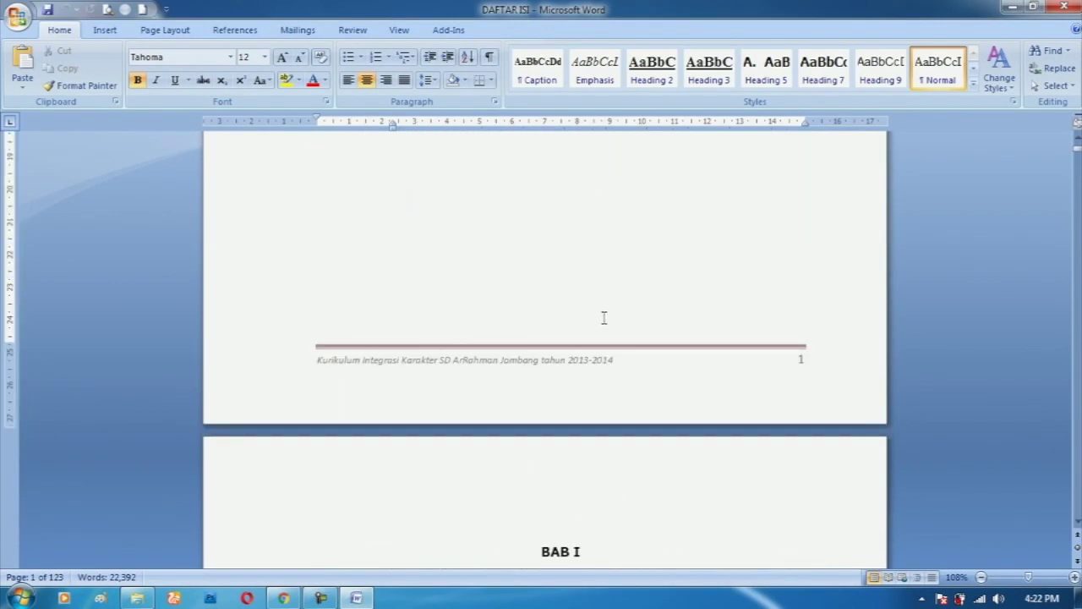
{"action": "scroll", "coordinate": [592, 305], "scroll_direction": "up", "scroll_amount": 1}
{"action": "scroll", "coordinate": [585, 302], "scroll_direction": "up", "scroll_amount": 12}
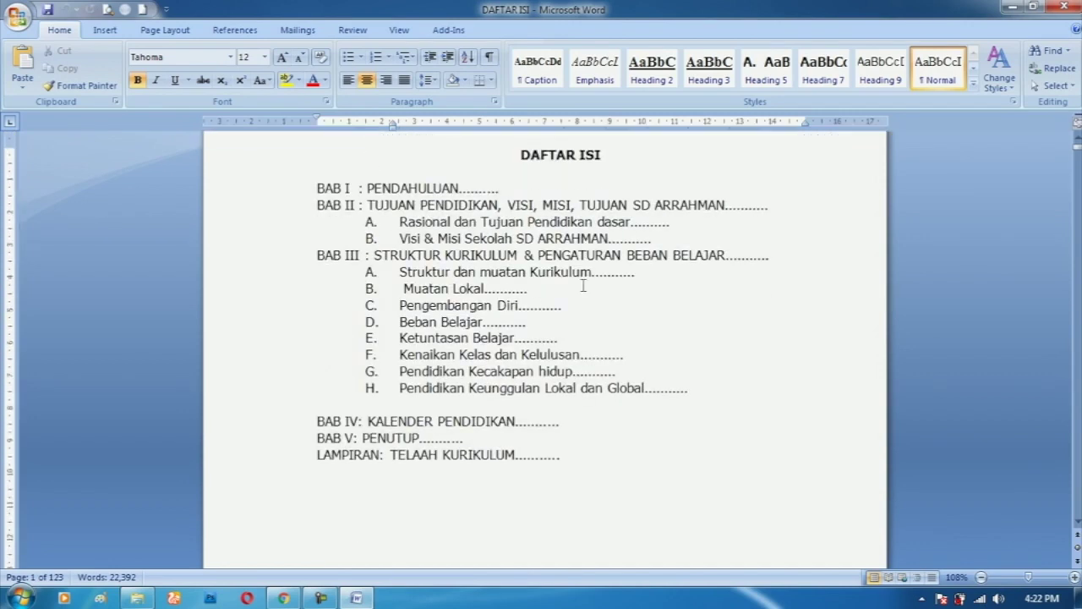
{"action": "left_click", "coordinate": [401, 32]}
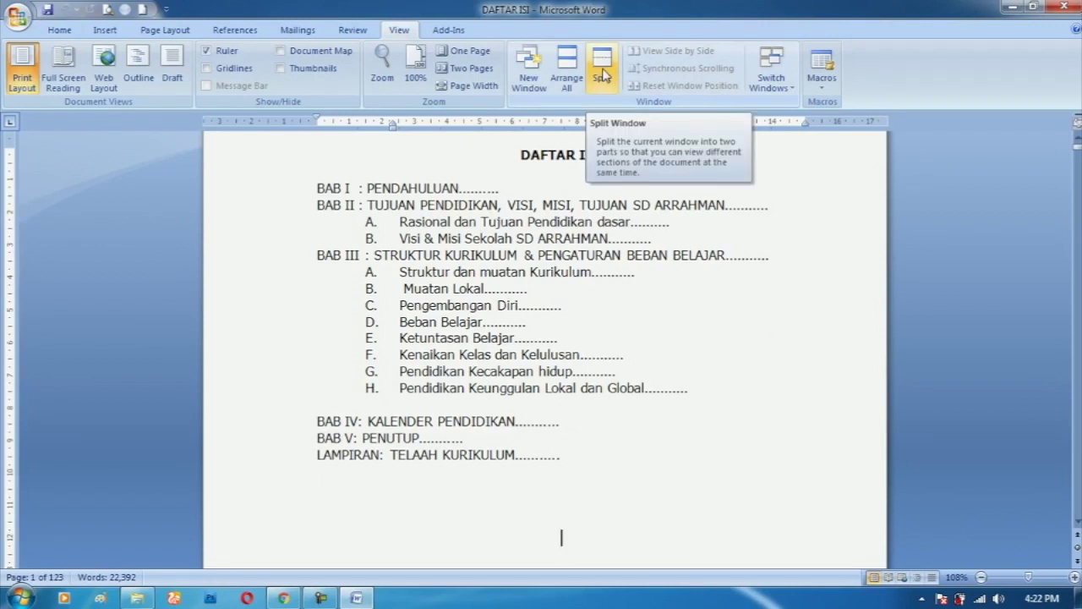
- Split the window between table of contents entries C and D, and scroll the lower pane
{"action": "left_click", "coordinate": [603, 76]}
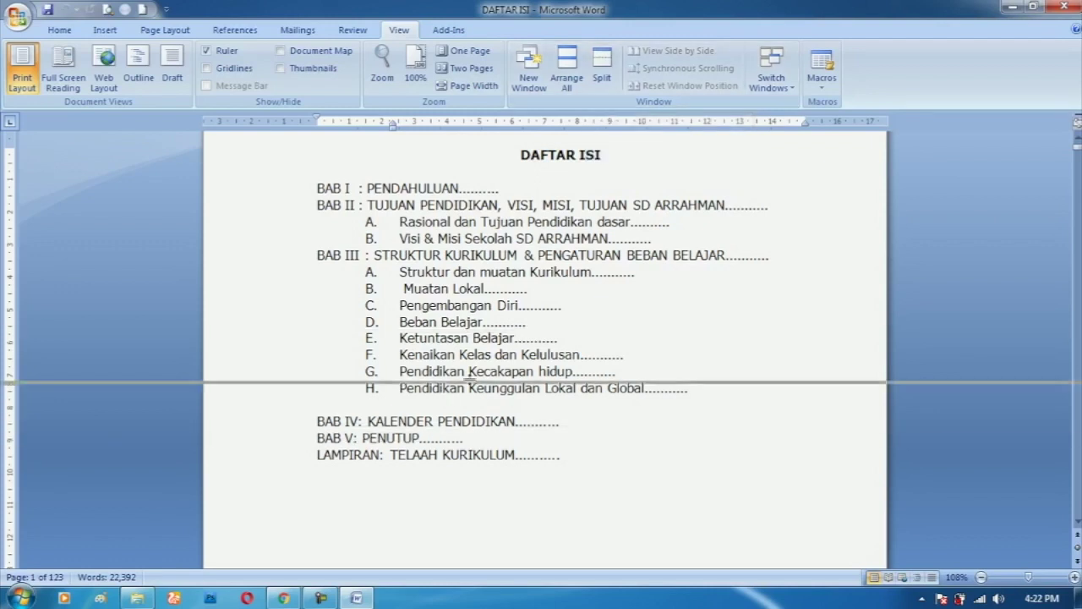
{"action": "left_click", "coordinate": [494, 315]}
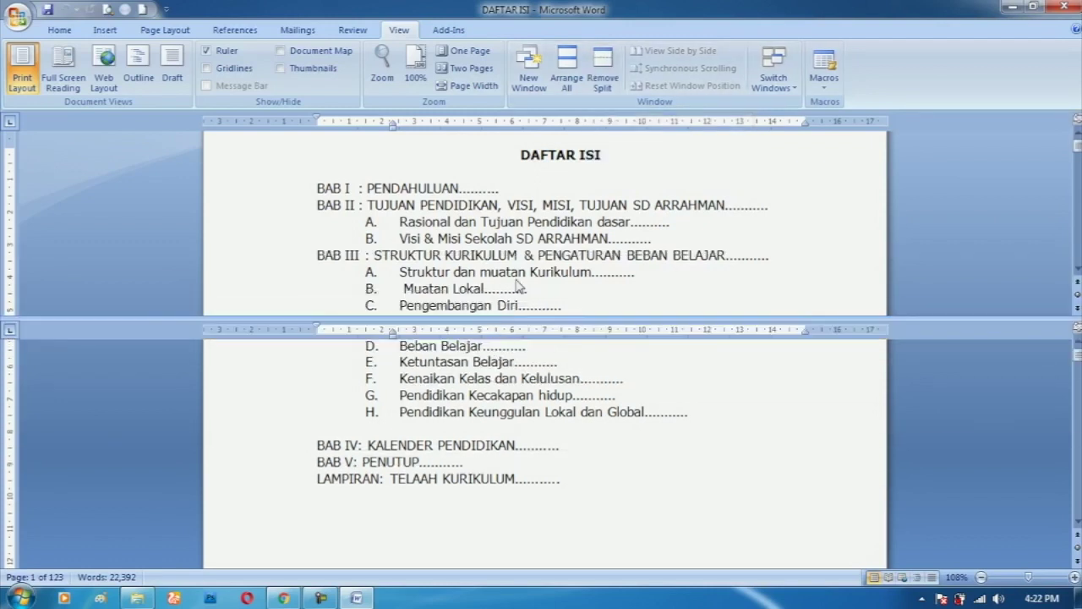
{"action": "scroll", "coordinate": [518, 289], "scroll_direction": "up", "scroll_amount": 2}
{"action": "scroll", "coordinate": [507, 207], "scroll_direction": "down", "scroll_amount": 3}
{"action": "scroll", "coordinate": [565, 233], "scroll_direction": "down", "scroll_amount": 6}
{"action": "scroll", "coordinate": [538, 465], "scroll_direction": "down", "scroll_amount": 5}
{"action": "scroll", "coordinate": [539, 467], "scroll_direction": "down", "scroll_amount": 5}
{"action": "scroll", "coordinate": [541, 470], "scroll_direction": "down", "scroll_amount": 5}
{"action": "scroll", "coordinate": [553, 475], "scroll_direction": "down", "scroll_amount": 5}
{"action": "scroll", "coordinate": [553, 475], "scroll_direction": "down", "scroll_amount": 5}
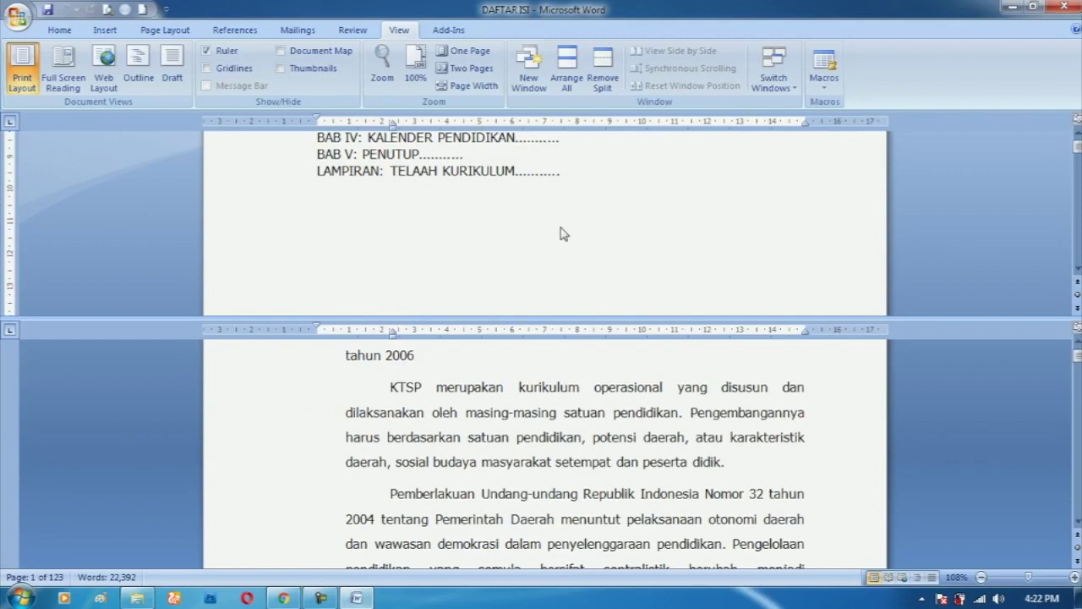
{"action": "scroll", "coordinate": [558, 232], "scroll_direction": "down", "scroll_amount": 2}
{"action": "scroll", "coordinate": [560, 230], "scroll_direction": "down", "scroll_amount": 1}
{"action": "scroll", "coordinate": [560, 230], "scroll_direction": "down", "scroll_amount": 4}
{"action": "scroll", "coordinate": [562, 231], "scroll_direction": "up", "scroll_amount": 4}
{"action": "scroll", "coordinate": [564, 233], "scroll_direction": "up", "scroll_amount": 8}
{"action": "scroll", "coordinate": [565, 243], "scroll_direction": "up", "scroll_amount": 9}
{"action": "scroll", "coordinate": [584, 242], "scroll_direction": "down", "scroll_amount": 2}
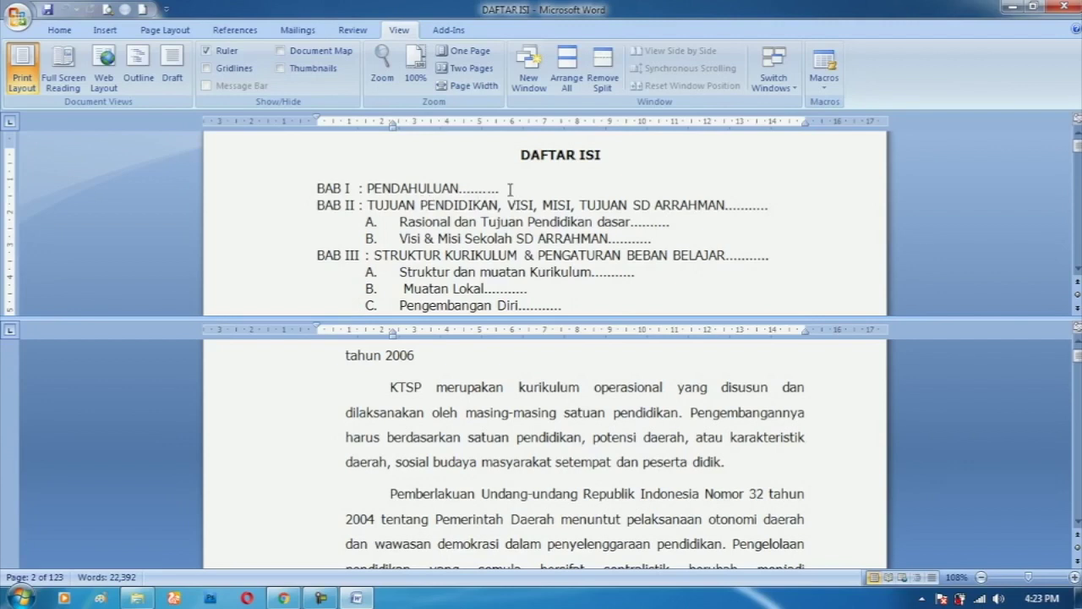
- Browse the lower pane, then type page number 2 after the BAB I : PENDAHULUAN dot leader
{"action": "scroll", "coordinate": [563, 381], "scroll_direction": "down", "scroll_amount": 6}
{"action": "scroll", "coordinate": [559, 393], "scroll_direction": "up", "scroll_amount": 12}
{"action": "scroll", "coordinate": [554, 409], "scroll_direction": "down", "scroll_amount": 12}
{"action": "scroll", "coordinate": [553, 409], "scroll_direction": "down", "scroll_amount": 1}
{"action": "scroll", "coordinate": [558, 415], "scroll_direction": "down", "scroll_amount": 2}
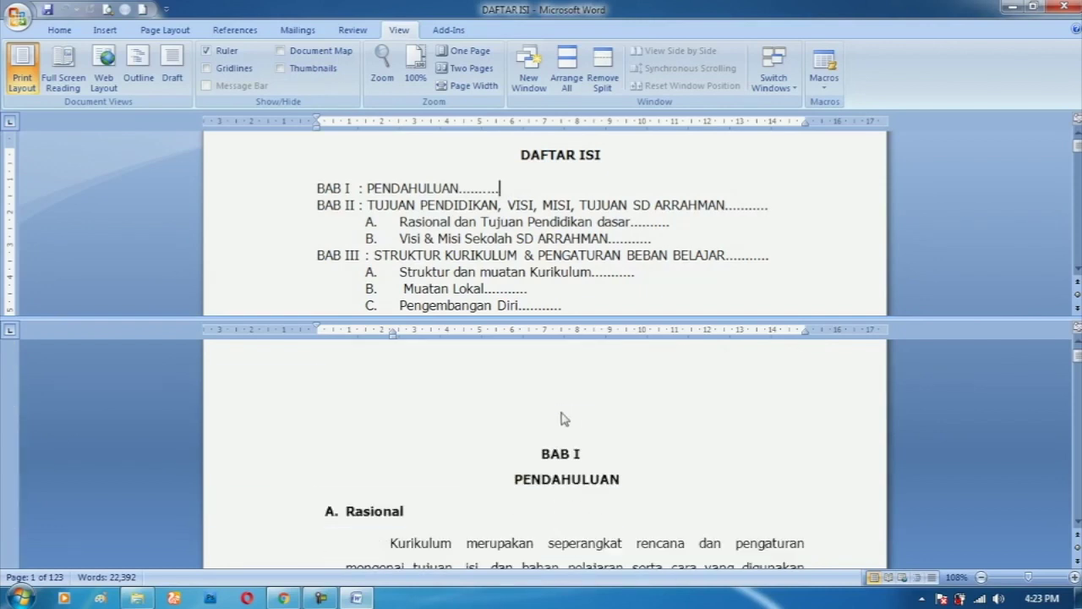
{"action": "scroll", "coordinate": [596, 480], "scroll_direction": "down", "scroll_amount": 4}
{"action": "scroll", "coordinate": [598, 482], "scroll_direction": "down", "scroll_amount": 3}
{"action": "scroll", "coordinate": [672, 415], "scroll_direction": "down", "scroll_amount": 3}
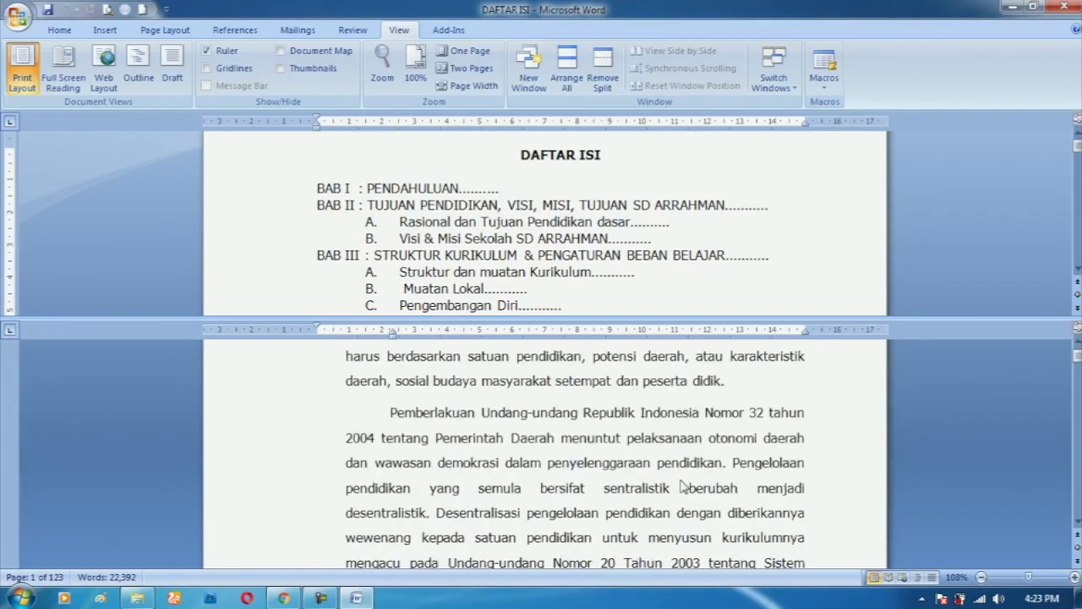
{"action": "scroll", "coordinate": [684, 481], "scroll_direction": "down", "scroll_amount": 3}
{"action": "left_click", "coordinate": [587, 178]}
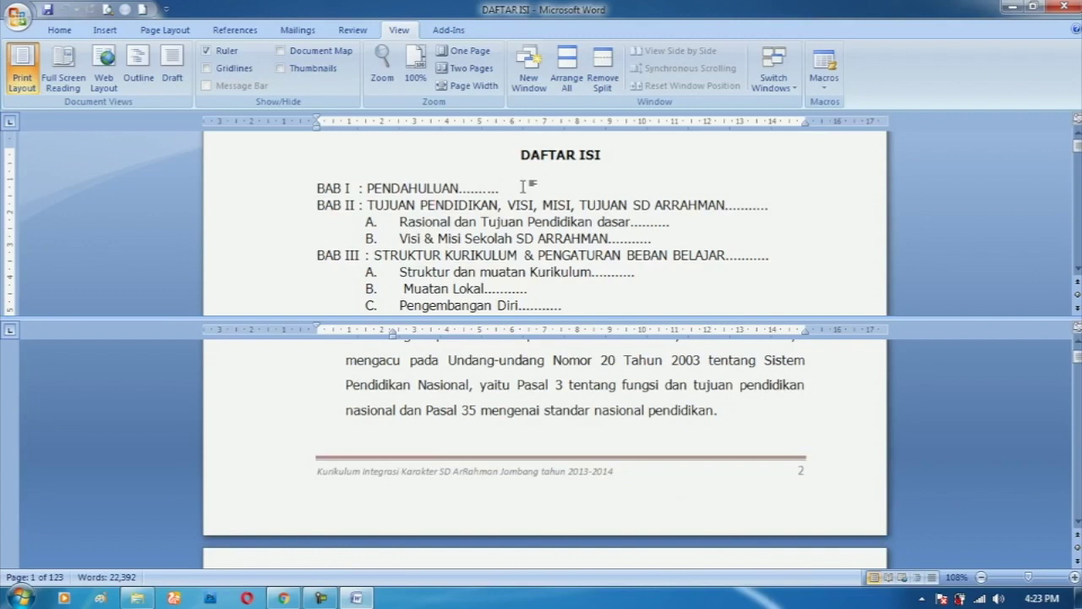
{"action": "type", "text": "2"}
- Enter page number 10 at the end of the BAB II entry in DAFTAR ISI
{"action": "scroll", "coordinate": [562, 408], "scroll_direction": "down", "scroll_amount": 5}
{"action": "scroll", "coordinate": [592, 418], "scroll_direction": "down", "scroll_amount": 5}
{"action": "scroll", "coordinate": [597, 415], "scroll_direction": "down", "scroll_amount": 5}
{"action": "scroll", "coordinate": [588, 407], "scroll_direction": "down", "scroll_amount": 5}
{"action": "scroll", "coordinate": [584, 406], "scroll_direction": "down", "scroll_amount": 5}
{"action": "scroll", "coordinate": [588, 410], "scroll_direction": "down", "scroll_amount": 5}
{"action": "scroll", "coordinate": [592, 414], "scroll_direction": "down", "scroll_amount": 5}
{"action": "scroll", "coordinate": [601, 423], "scroll_direction": "down", "scroll_amount": 5}
{"action": "scroll", "coordinate": [599, 423], "scroll_direction": "down", "scroll_amount": 5}
{"action": "scroll", "coordinate": [597, 415], "scroll_direction": "down", "scroll_amount": 5}
{"action": "scroll", "coordinate": [601, 415], "scroll_direction": "down", "scroll_amount": 5}
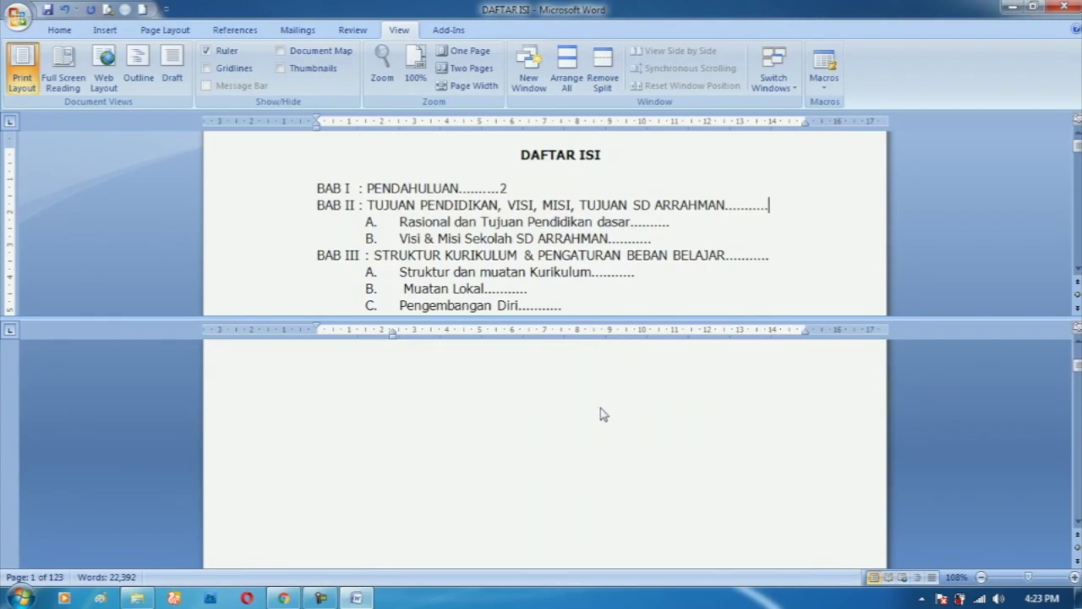
{"action": "scroll", "coordinate": [592, 410], "scroll_direction": "down", "scroll_amount": 5}
{"action": "scroll", "coordinate": [592, 406], "scroll_direction": "down", "scroll_amount": 10}
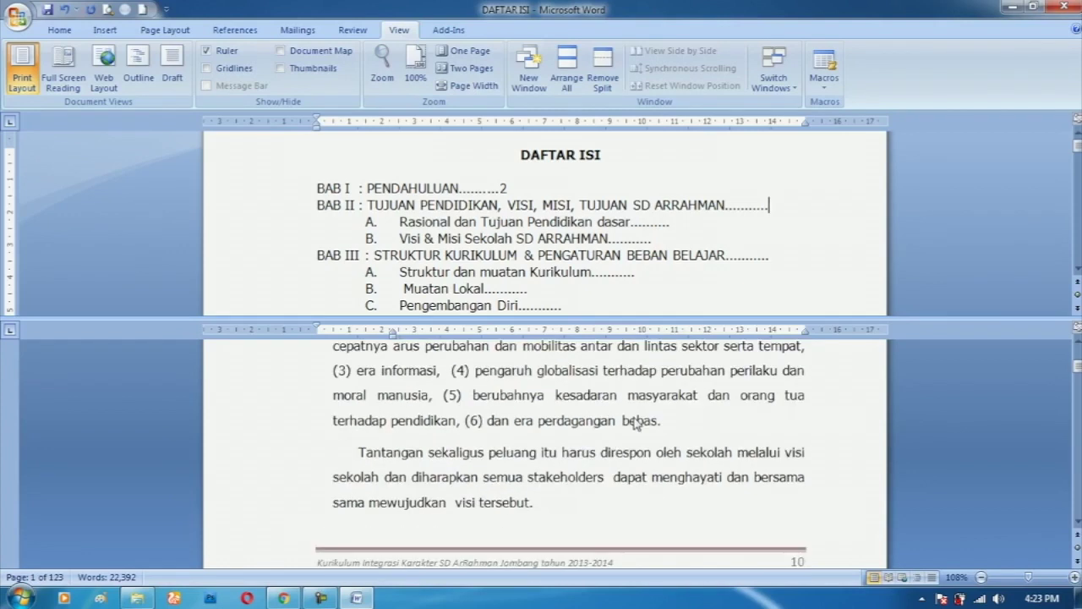
{"action": "scroll", "coordinate": [636, 423], "scroll_direction": "down", "scroll_amount": 3}
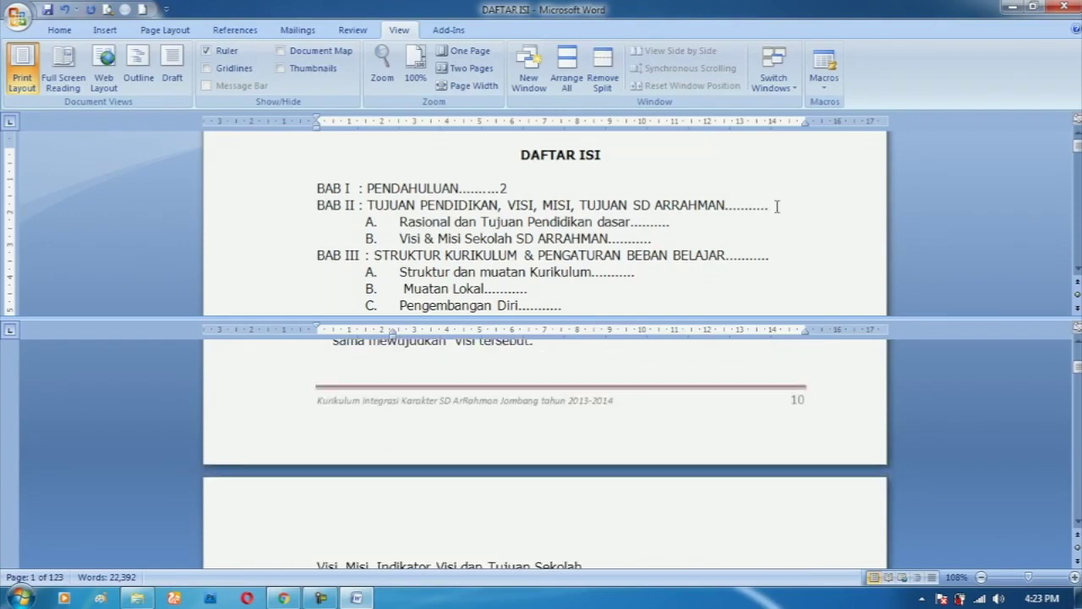
{"action": "type", "text": "10"}
- Add page number 10 to sub-entries A and B under BAB II
{"action": "scroll", "coordinate": [636, 245], "scroll_direction": "up", "scroll_amount": 1}
{"action": "scroll", "coordinate": [636, 245], "scroll_direction": "up", "scroll_amount": 1}
{"action": "scroll", "coordinate": [534, 416], "scroll_direction": "up", "scroll_amount": 3}
{"action": "scroll", "coordinate": [534, 416], "scroll_direction": "down", "scroll_amount": 8}
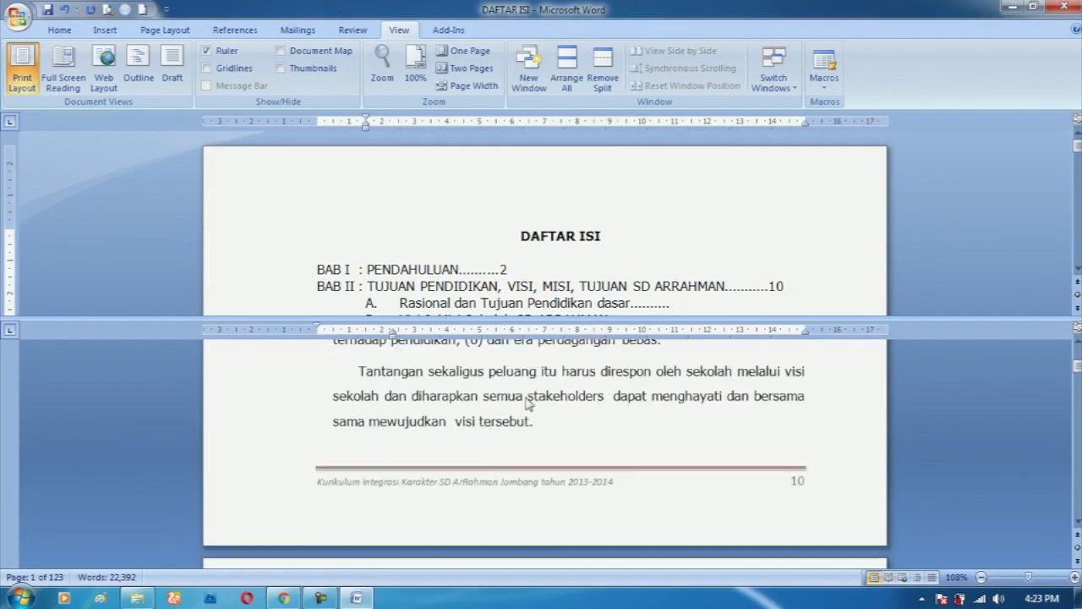
{"action": "scroll", "coordinate": [535, 416], "scroll_direction": "up", "scroll_amount": 5}
{"action": "scroll", "coordinate": [535, 418], "scroll_direction": "up", "scroll_amount": 5}
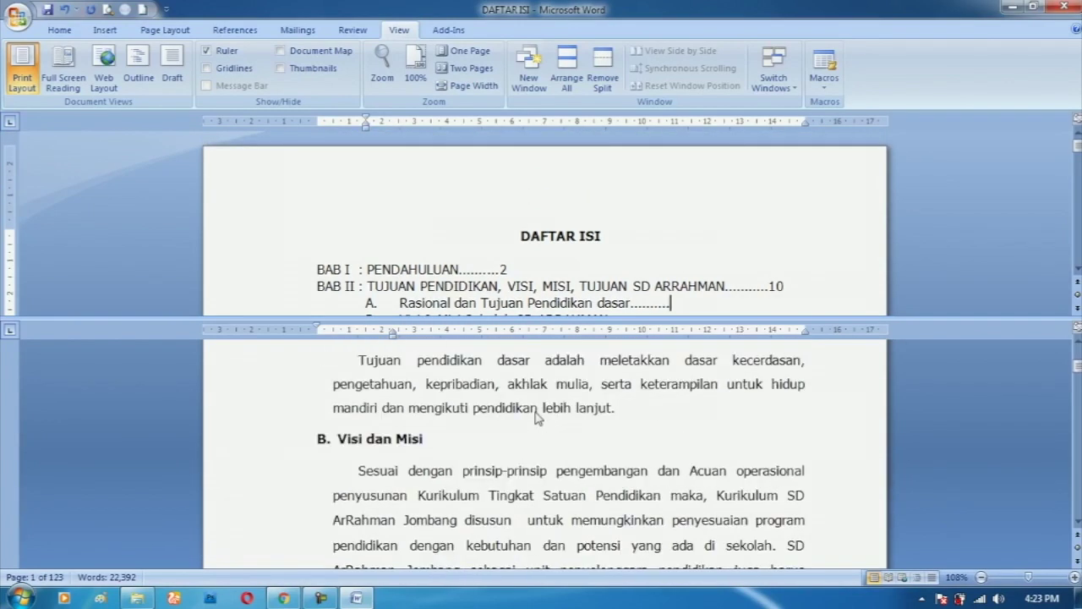
{"action": "scroll", "coordinate": [546, 430], "scroll_direction": "up", "scroll_amount": 5}
{"action": "scroll", "coordinate": [547, 433], "scroll_direction": "up", "scroll_amount": 1}
{"action": "scroll", "coordinate": [546, 434], "scroll_direction": "down", "scroll_amount": 4}
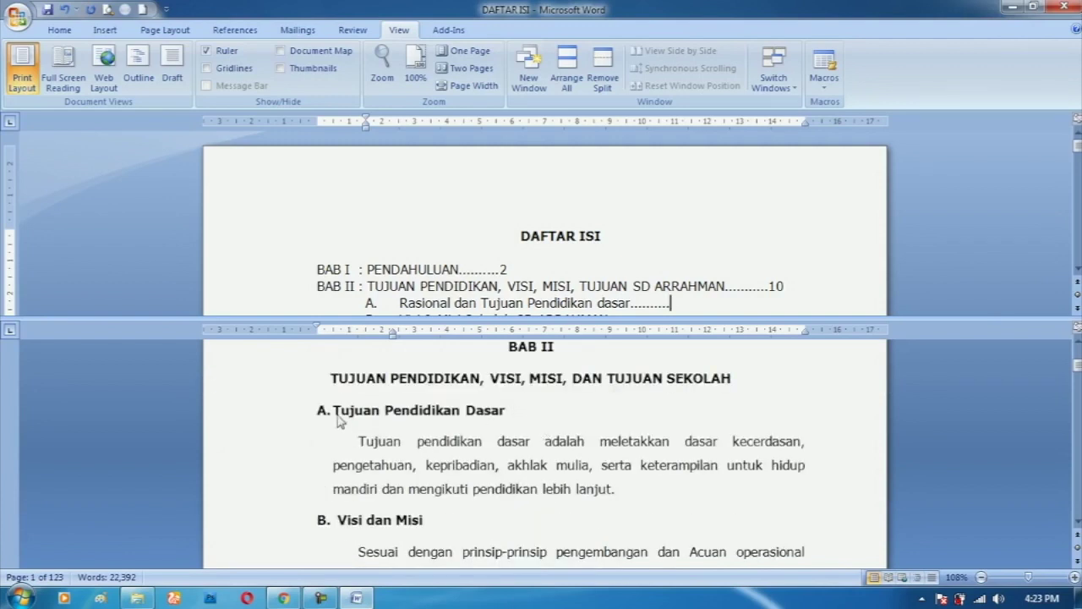
{"action": "scroll", "coordinate": [623, 269], "scroll_direction": "down", "scroll_amount": 1}
{"action": "scroll", "coordinate": [623, 269], "scroll_direction": "down", "scroll_amount": 1}
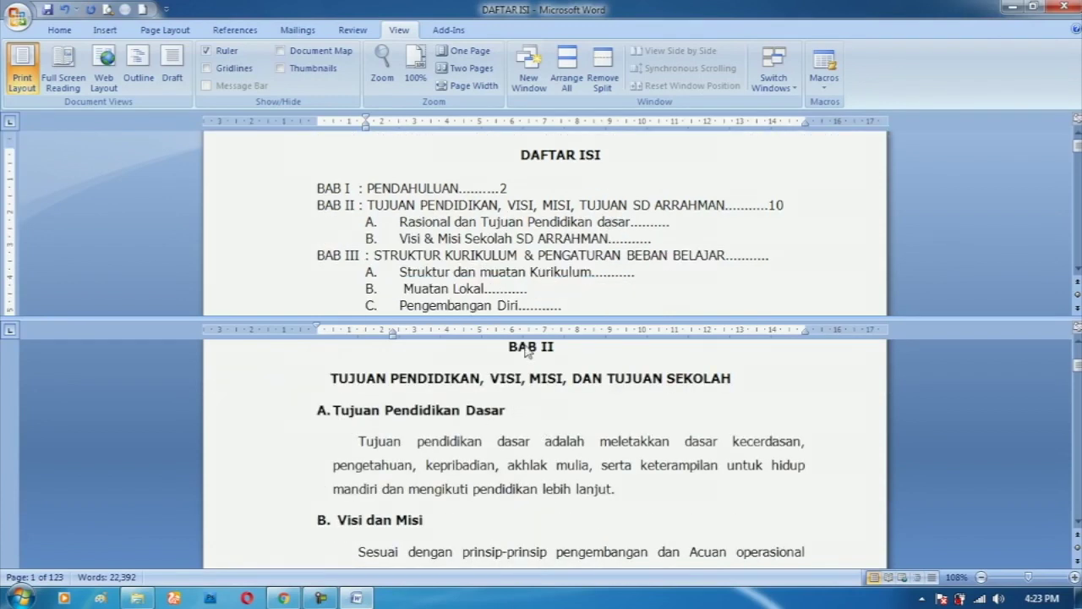
{"action": "scroll", "coordinate": [539, 427], "scroll_direction": "down", "scroll_amount": 5}
{"action": "scroll", "coordinate": [686, 473], "scroll_direction": "down", "scroll_amount": 5}
{"action": "scroll", "coordinate": [767, 474], "scroll_direction": "up", "scroll_amount": 2}
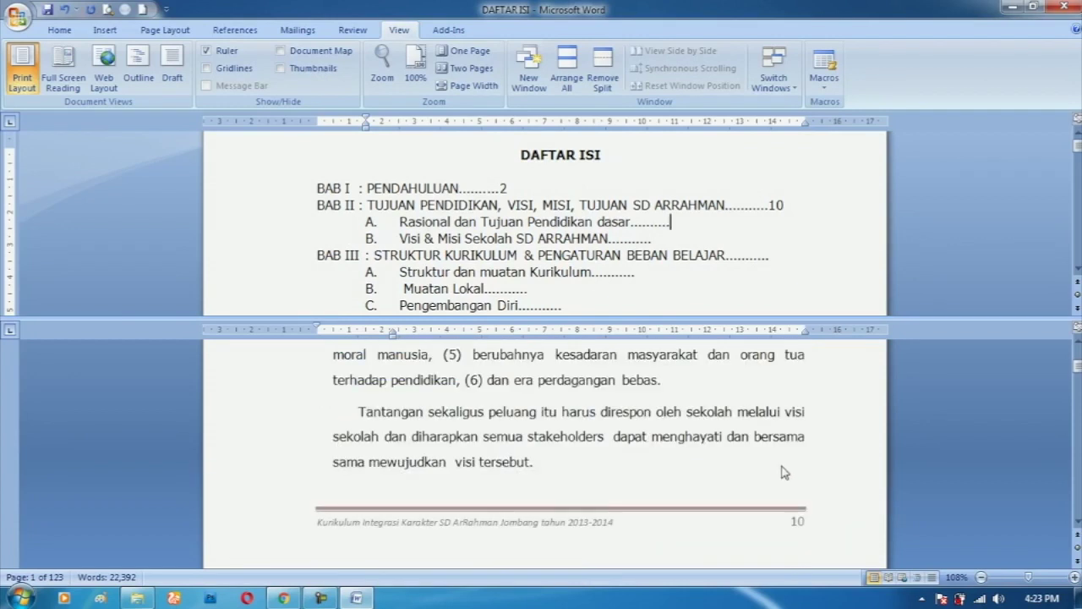
{"action": "type", "text": "10"}
{"action": "key", "text": "Down"}
{"action": "type", "text": "10"}
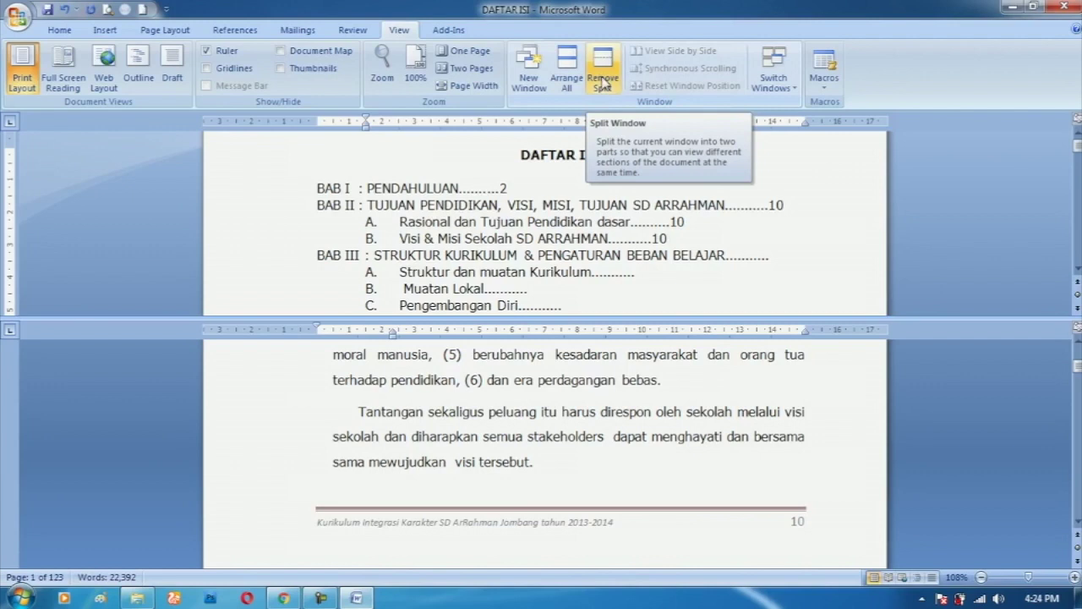
- Remove the window split so the document shows in a single pane
{"action": "left_click", "coordinate": [602, 72]}
{"action": "scroll", "coordinate": [589, 316], "scroll_direction": "up", "scroll_amount": 4}
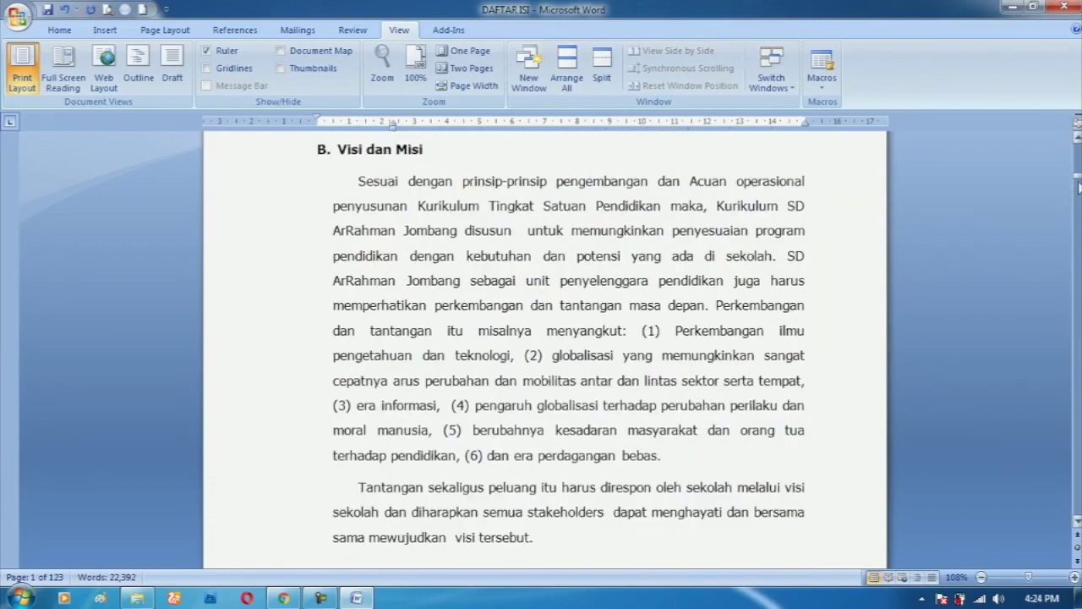
{"action": "left_click_drag", "start_coordinate": [1078, 180], "coordinate": [1077, 135]}
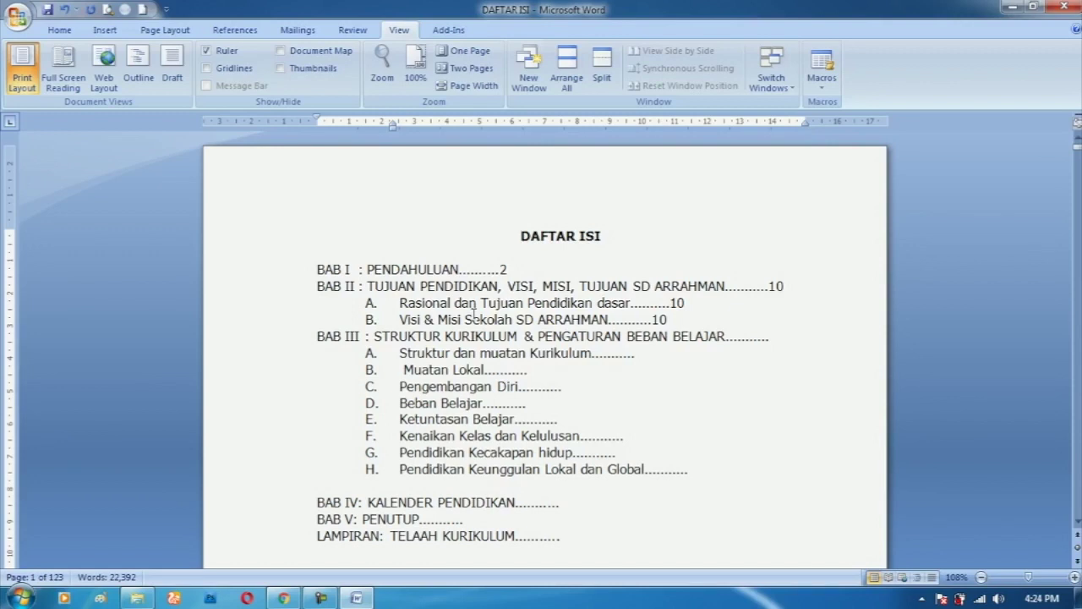
{"action": "scroll", "coordinate": [382, 457], "scroll_direction": "down", "scroll_amount": 12}
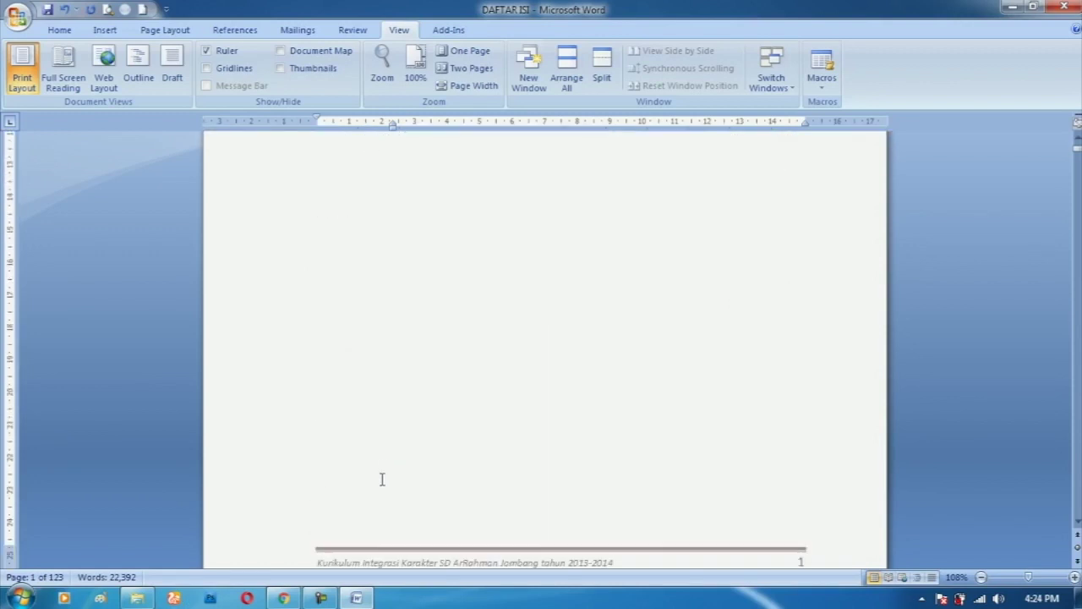
{"action": "scroll", "coordinate": [297, 447], "scroll_direction": "up", "scroll_amount": 3}
{"action": "scroll", "coordinate": [336, 342], "scroll_direction": "up", "scroll_amount": 6}
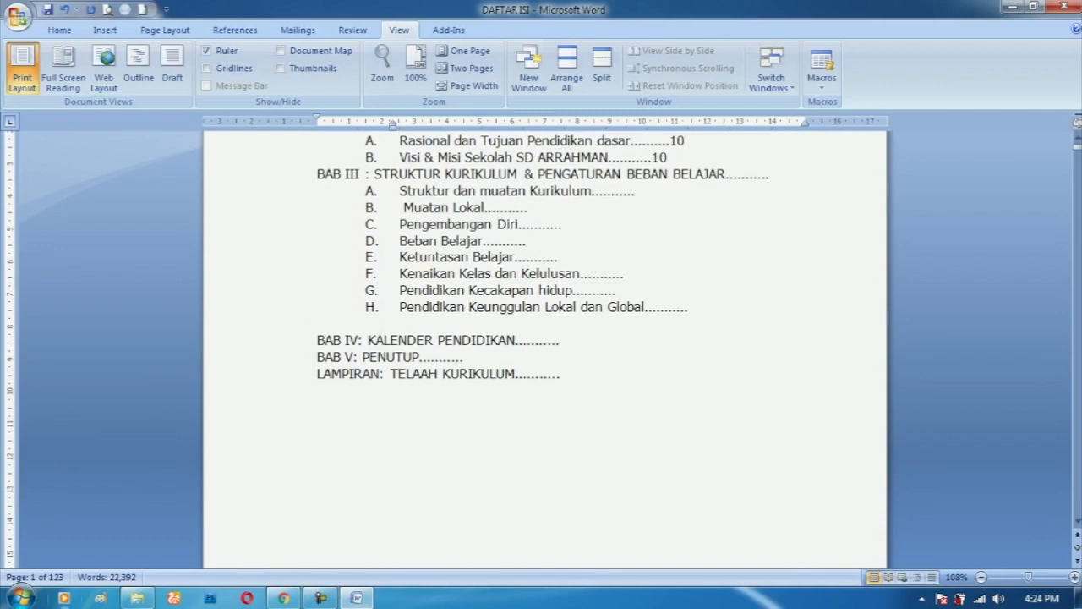
{"action": "left_click", "coordinate": [20, 598]}
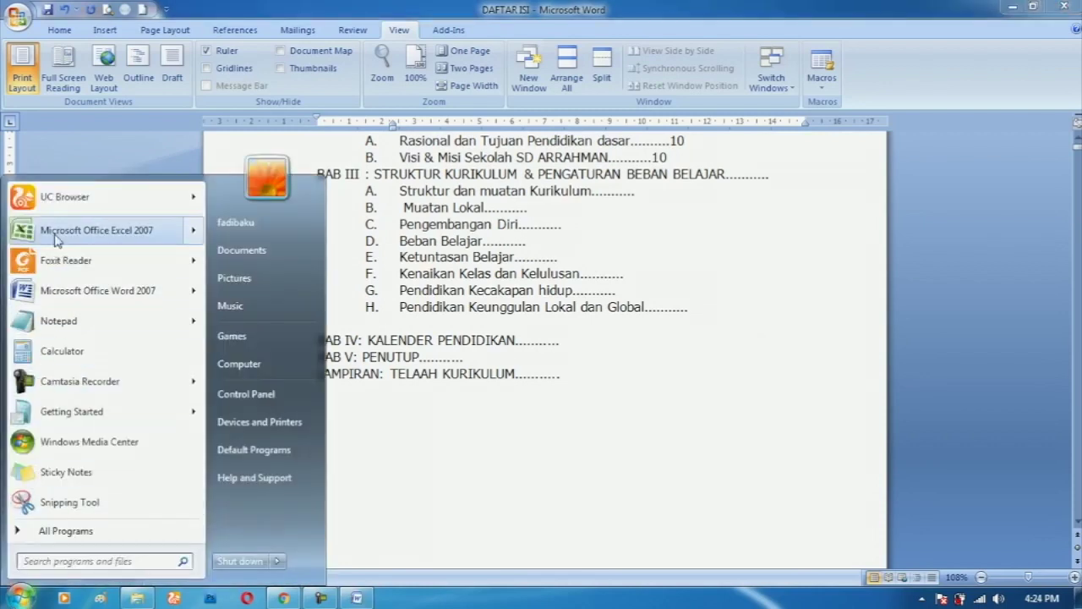
- Launch Excel 2007, select column D cells, E3:R23, H10 and C4:M17, then close Excel
{"action": "left_click", "coordinate": [56, 240]}
{"action": "mouse_move", "coordinate": [185, 188]}
{"action": "left_mouse_down"}
{"action": "mouse_move", "coordinate": [204, 471]}
{"action": "mouse_move", "coordinate": [305, 473]}
{"action": "left_mouse_up"}
{"action": "left_click_drag", "start_coordinate": [262, 188], "coordinate": [904, 524]}
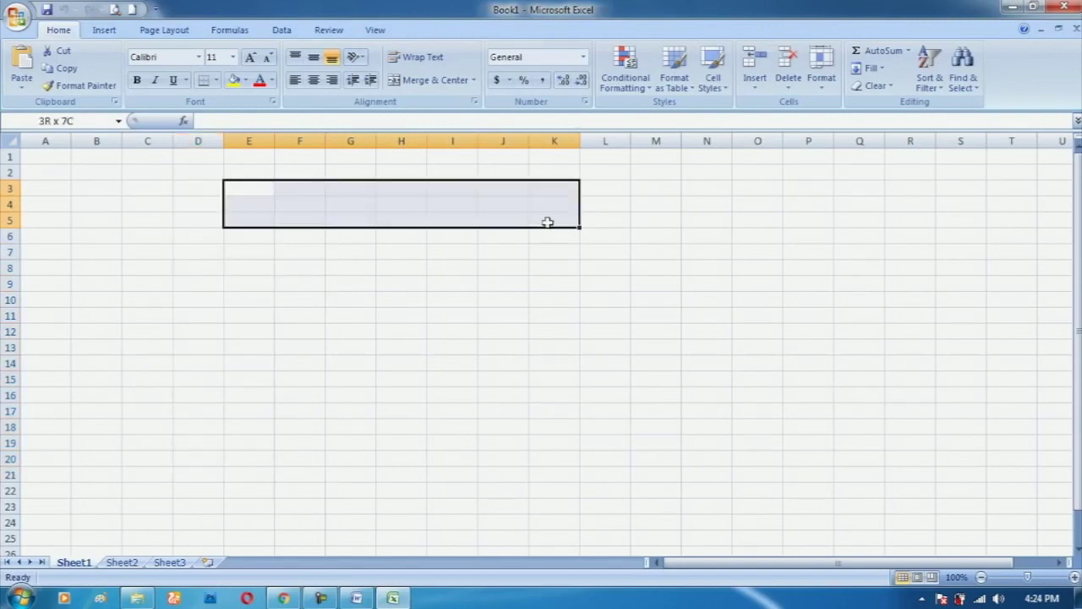
{"action": "left_click", "coordinate": [380, 297]}
{"action": "left_click_drag", "start_coordinate": [126, 203], "coordinate": [667, 416]}
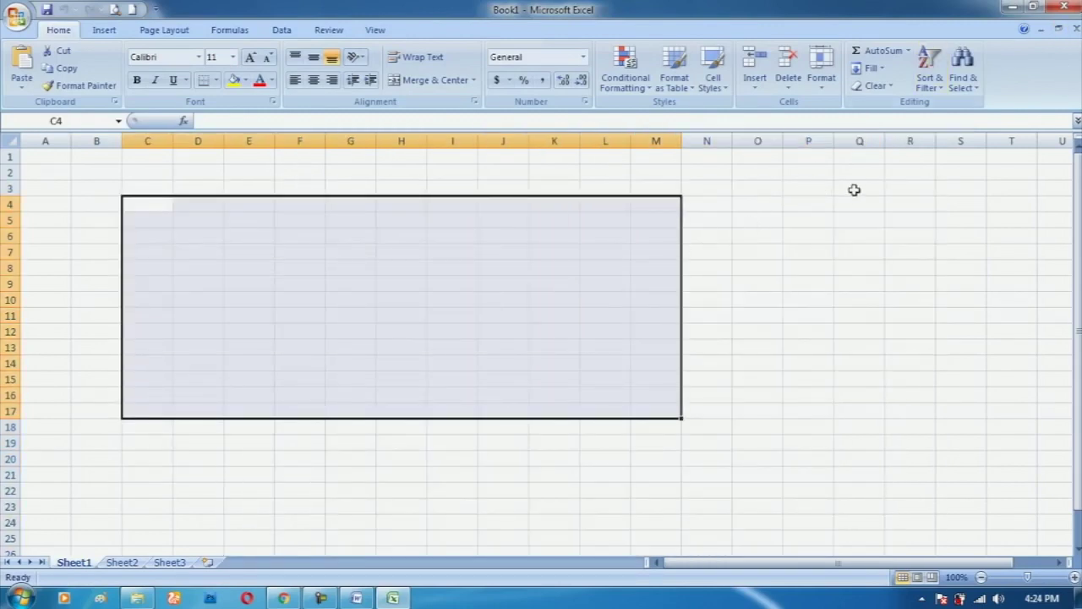
{"action": "left_click", "coordinate": [1064, 7]}
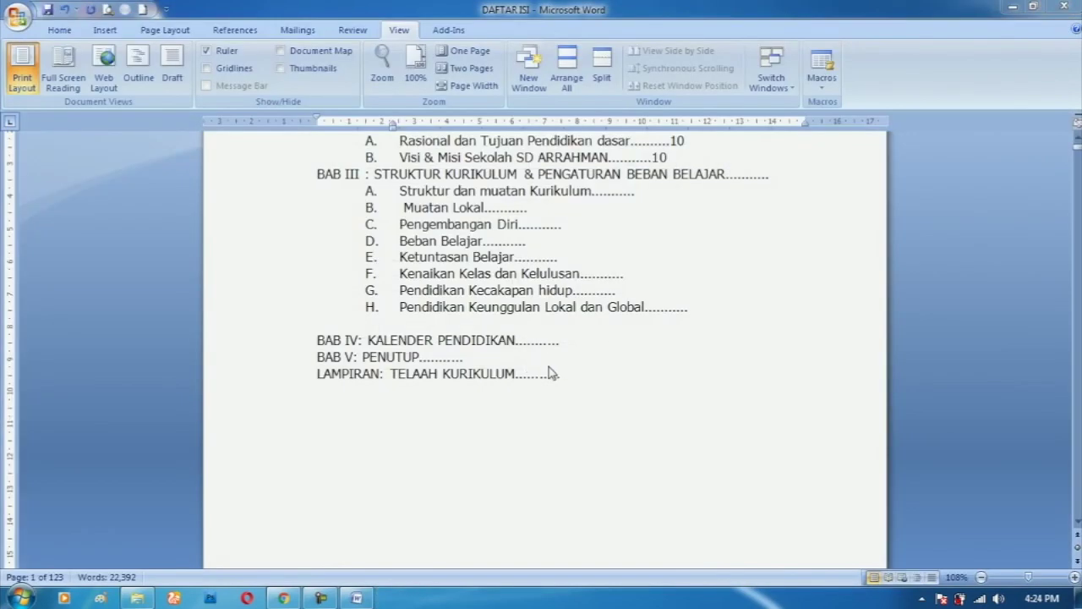
{"action": "scroll", "coordinate": [584, 389], "scroll_direction": "down", "scroll_amount": 3}
{"action": "scroll", "coordinate": [586, 390], "scroll_direction": "down", "scroll_amount": 5}
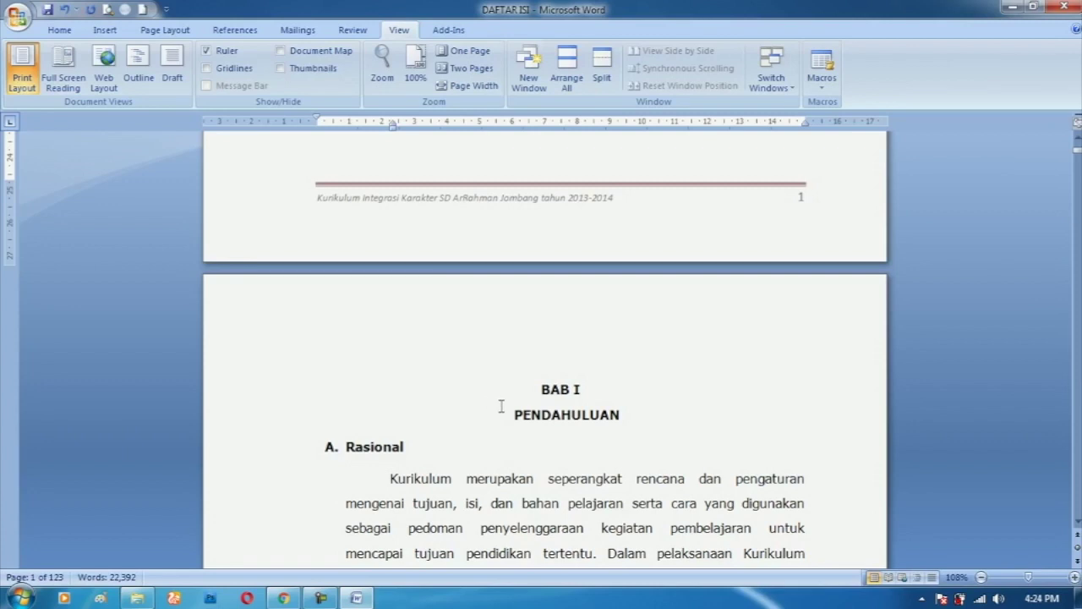
{"action": "scroll", "coordinate": [521, 414], "scroll_direction": "down", "scroll_amount": 4}
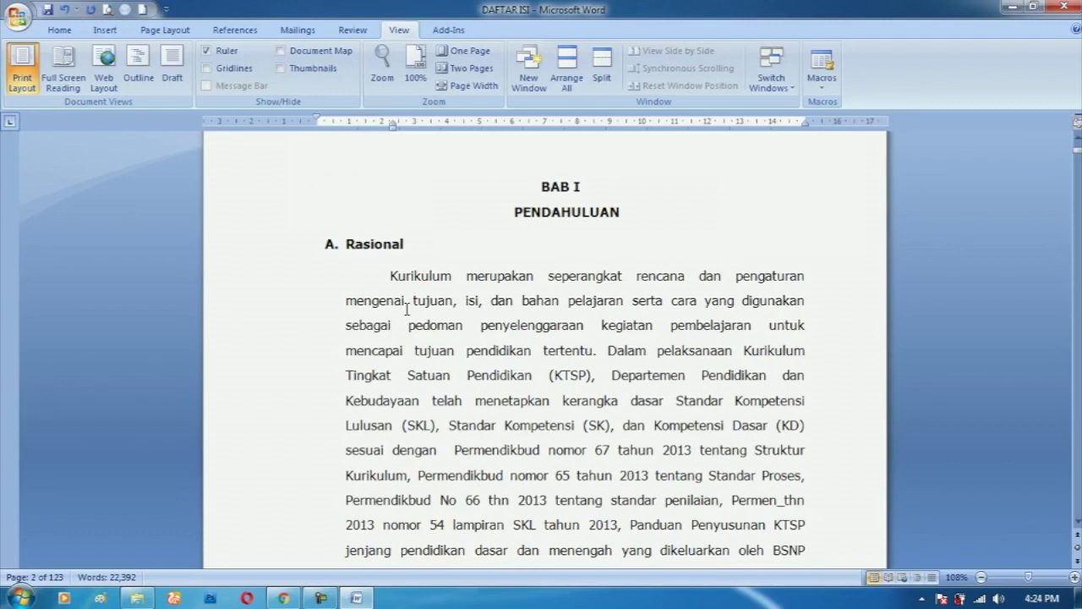
{"action": "key", "text": "alt"}
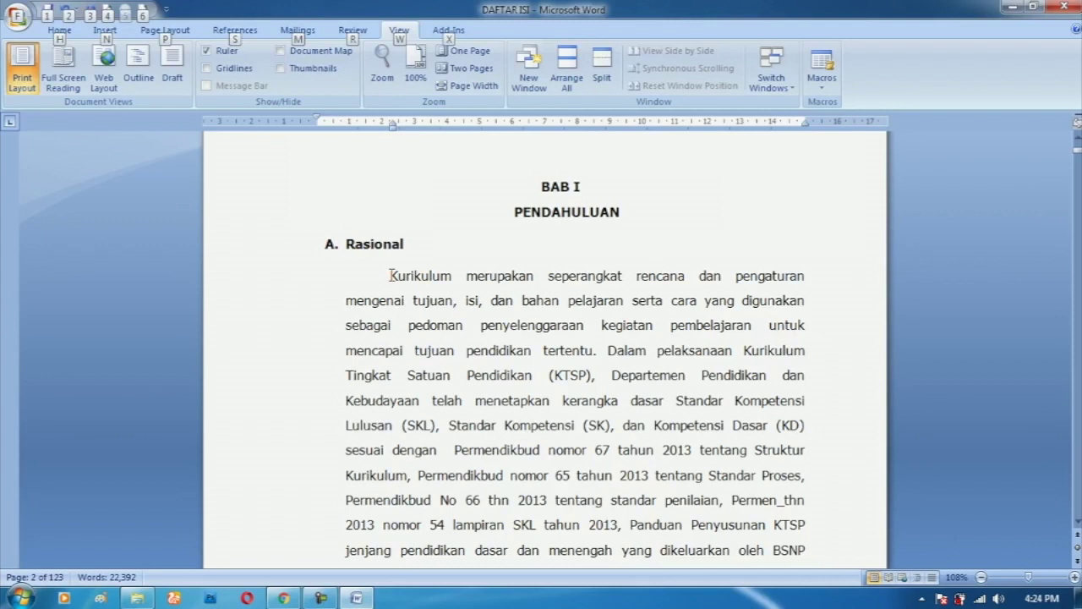
{"action": "mouse_move", "coordinate": [390, 276]}
{"action": "left_mouse_down", "text": "alt"}
{"action": "mouse_move", "coordinate": [449, 489]}
{"action": "mouse_move", "coordinate": [522, 541]}
{"action": "left_mouse_up", "text": "alt"}
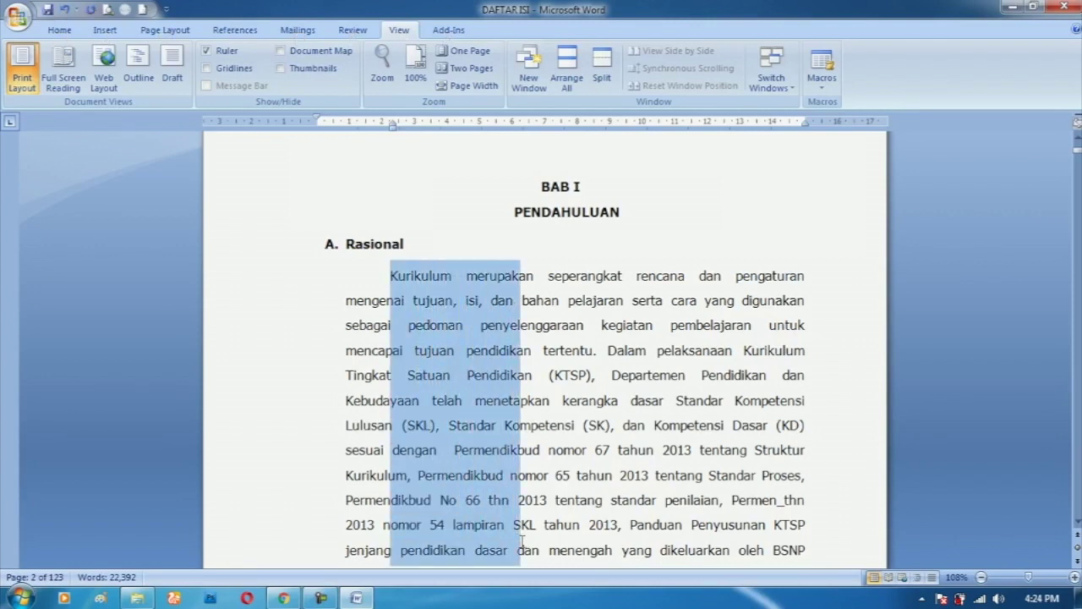
{"action": "left_click", "coordinate": [446, 281]}
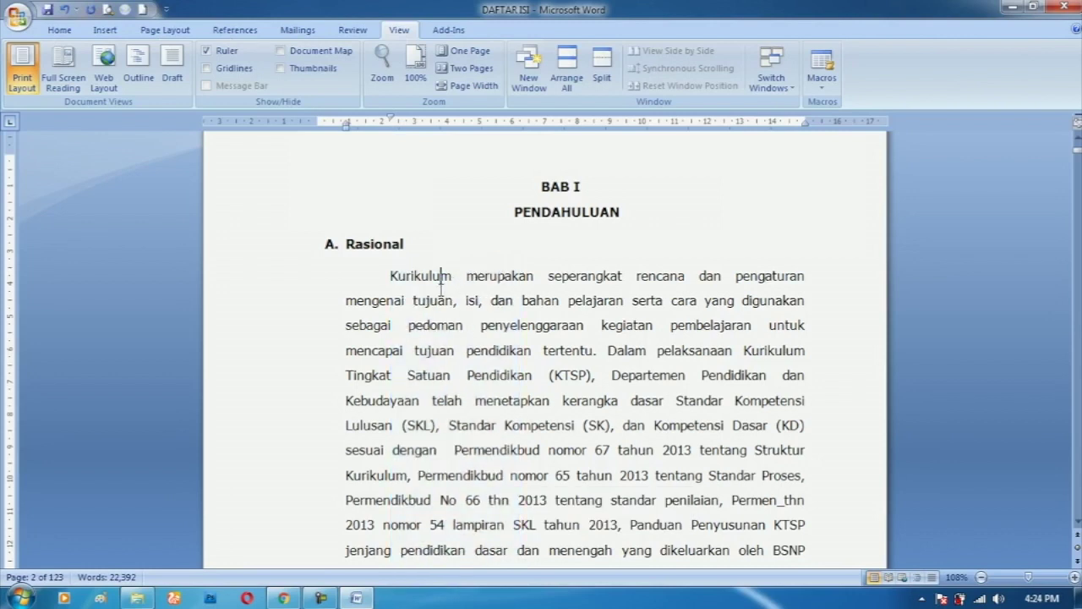
{"action": "mouse_move", "coordinate": [390, 276]}
{"action": "left_mouse_down"}
{"action": "mouse_move", "coordinate": [449, 278]}
{"action": "mouse_move", "coordinate": [802, 457]}
{"action": "left_mouse_up"}
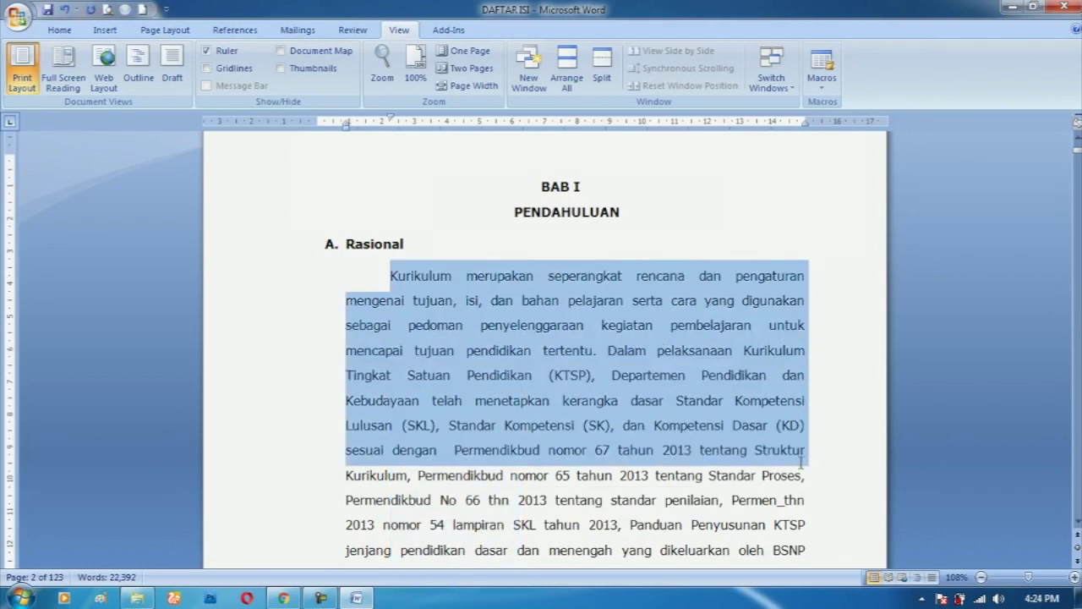
{"action": "left_click", "coordinate": [518, 353]}
{"action": "left_click_drag", "start_coordinate": [386, 282], "coordinate": [440, 524]}
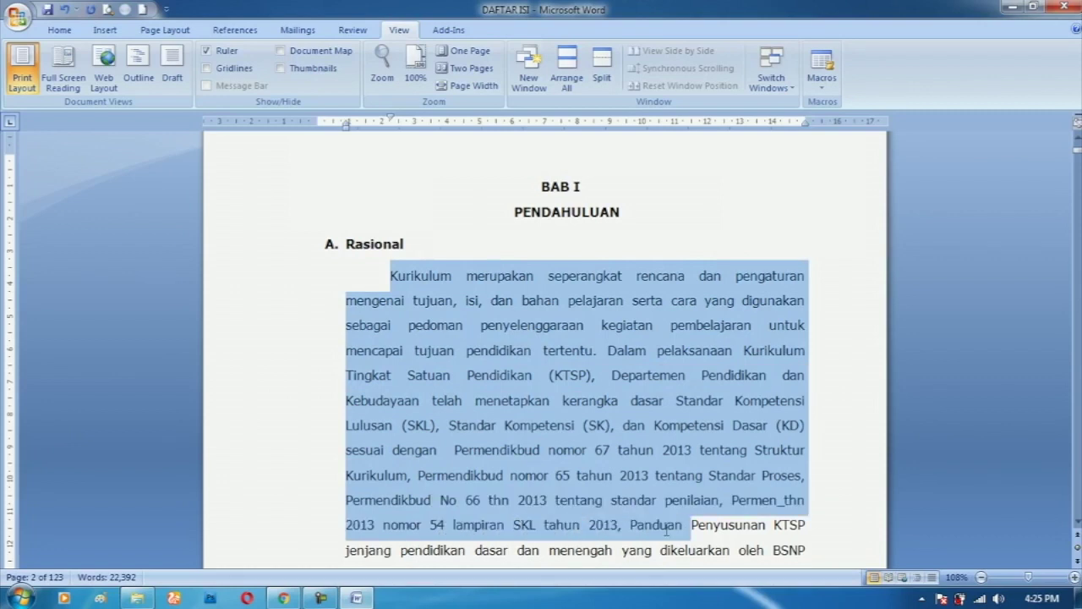
{"action": "left_click_drag", "start_coordinate": [442, 528], "coordinate": [803, 526]}
{"action": "left_click", "coordinate": [440, 332]}
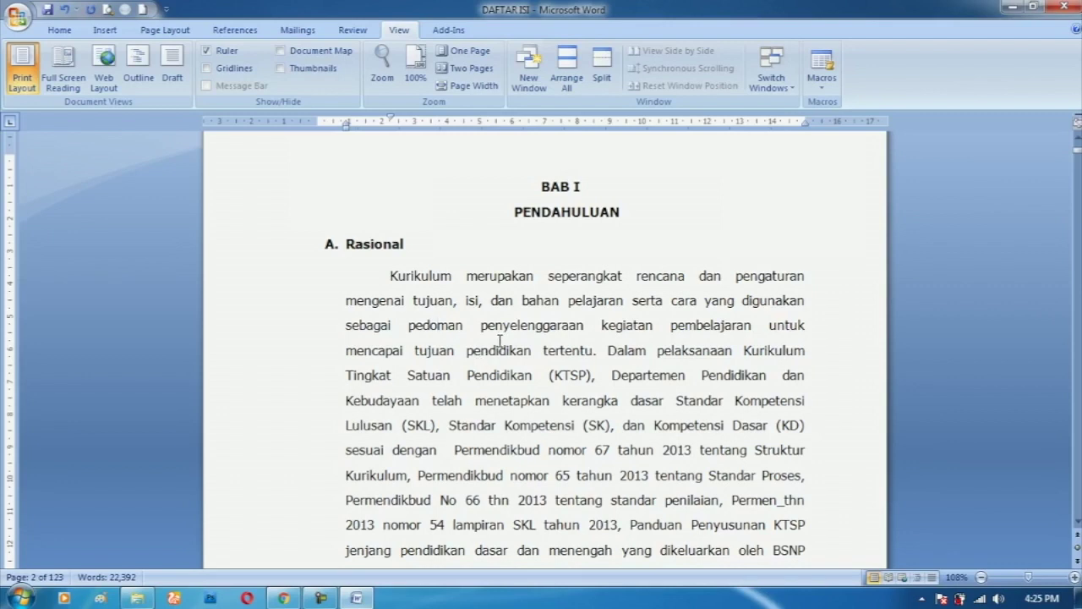
{"action": "key", "text": "alt"}
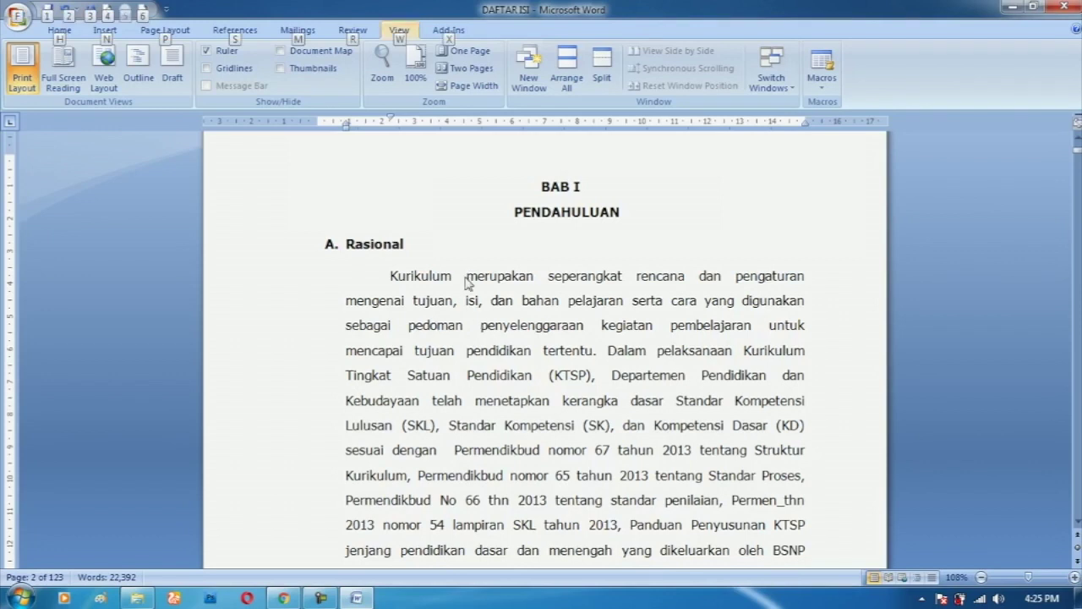
- Alt-drag a vertical block from 'merupakan' down to 'nomor', then deselect it
{"action": "mouse_move", "coordinate": [466, 277]}
{"action": "left_mouse_down"}
{"action": "mouse_move", "coordinate": [541, 500]}
{"action": "mouse_move", "coordinate": [541, 589]}
{"action": "left_mouse_up"}
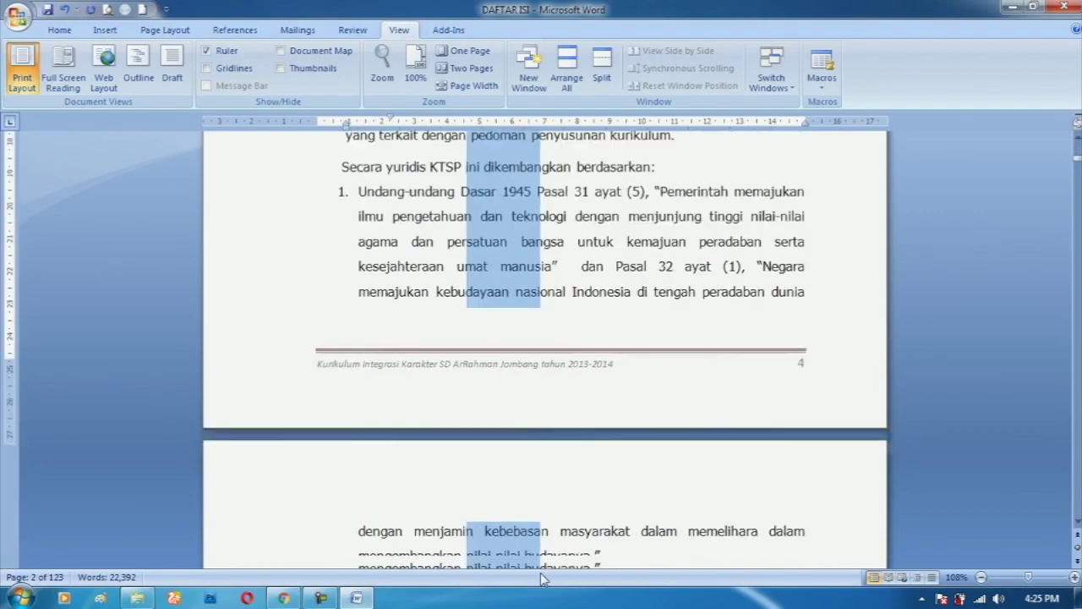
{"action": "scroll", "coordinate": [539, 303], "scroll_direction": "up", "scroll_amount": 5}
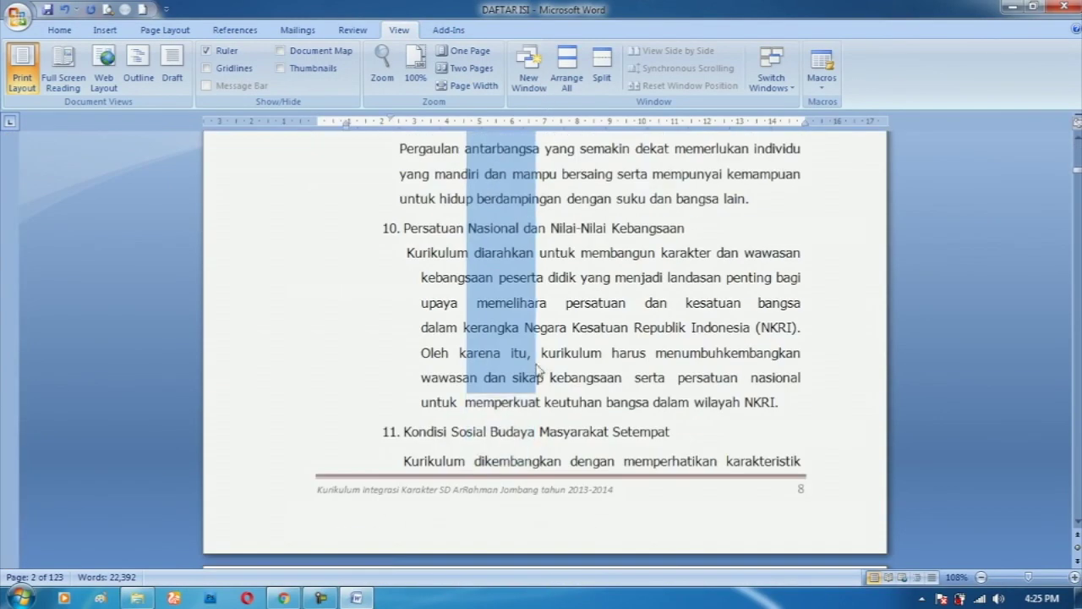
{"action": "scroll", "coordinate": [539, 303], "scroll_direction": "up", "scroll_amount": 3}
{"action": "scroll", "coordinate": [539, 303], "scroll_direction": "up", "scroll_amount": 5}
{"action": "scroll", "coordinate": [539, 303], "scroll_direction": "up", "scroll_amount": 3}
{"action": "scroll", "coordinate": [539, 303], "scroll_direction": "up", "scroll_amount": 6}
{"action": "scroll", "coordinate": [539, 290], "scroll_direction": "up", "scroll_amount": 5}
{"action": "scroll", "coordinate": [538, 290], "scroll_direction": "up", "scroll_amount": 4}
{"action": "scroll", "coordinate": [670, 252], "scroll_direction": "up", "scroll_amount": 5}
{"action": "scroll", "coordinate": [580, 274], "scroll_direction": "up", "scroll_amount": 5}
{"action": "scroll", "coordinate": [581, 273], "scroll_direction": "up", "scroll_amount": 6}
{"action": "scroll", "coordinate": [563, 259], "scroll_direction": "up", "scroll_amount": 6}
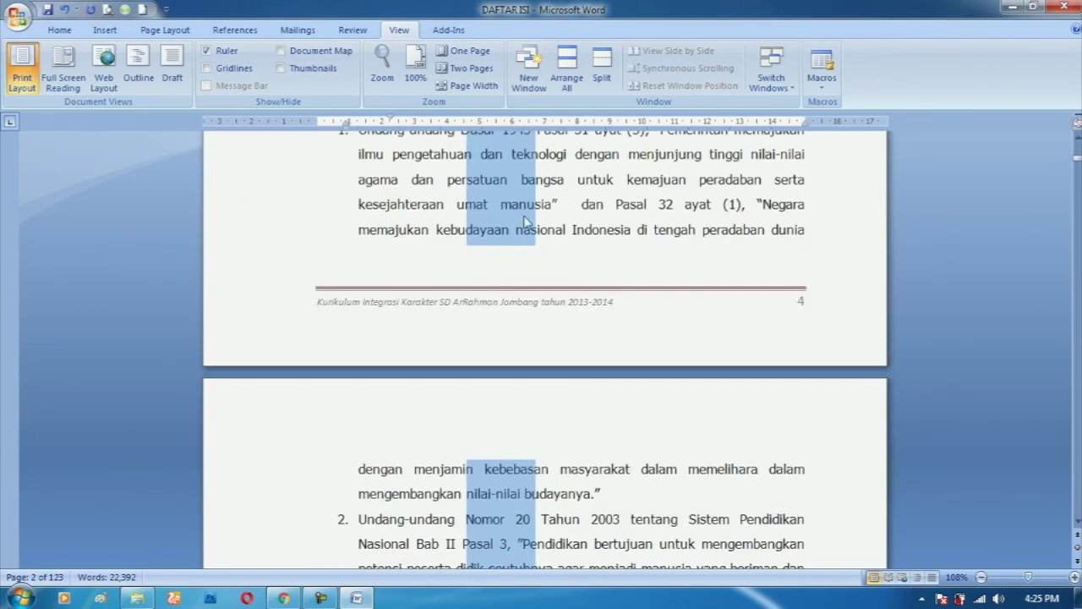
{"action": "left_click", "coordinate": [528, 222]}
- Select a vertical block from 'pusat' down to 'kurikulum'
{"action": "scroll", "coordinate": [528, 223], "scroll_direction": "up", "scroll_amount": 3}
{"action": "scroll", "coordinate": [537, 251], "scroll_direction": "up", "scroll_amount": 5}
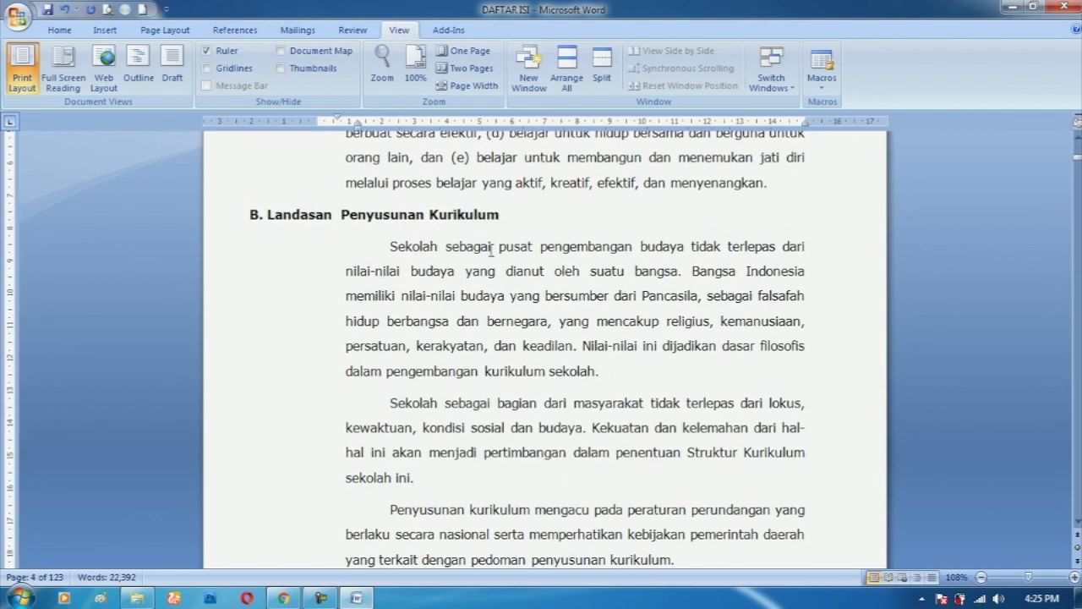
{"action": "mouse_move", "coordinate": [507, 246]}
{"action": "left_mouse_down", "text": "alt"}
{"action": "mouse_move", "coordinate": [531, 382]}
{"action": "mouse_move", "coordinate": [577, 462]}
{"action": "left_mouse_up", "text": "alt"}
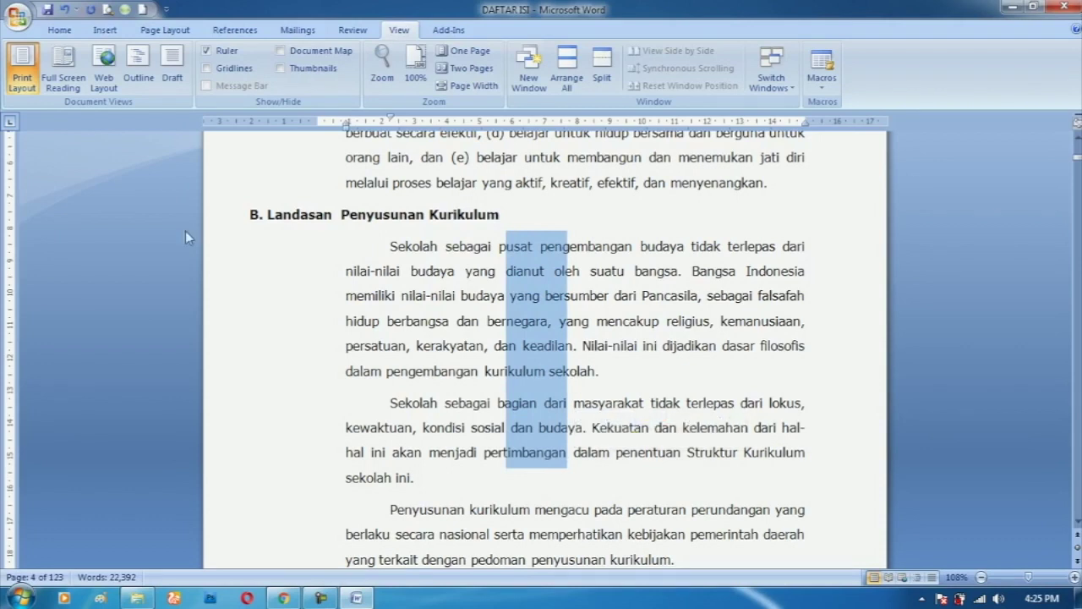
{"action": "left_click", "coordinate": [59, 30]}
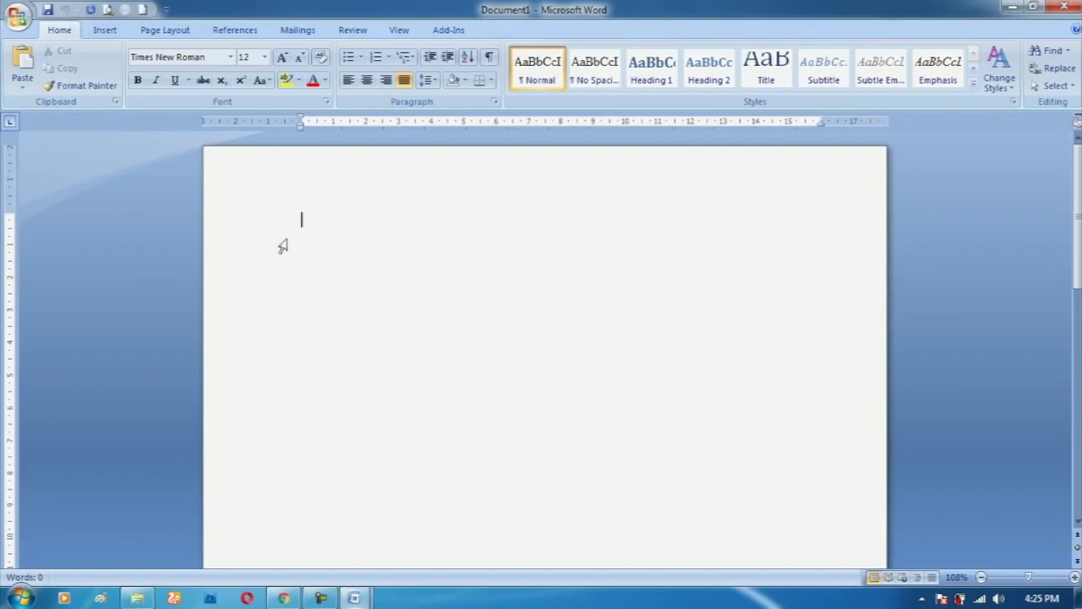
- Paste the copied vertical block into the blank Document1
{"action": "left_click", "coordinate": [22, 61]}
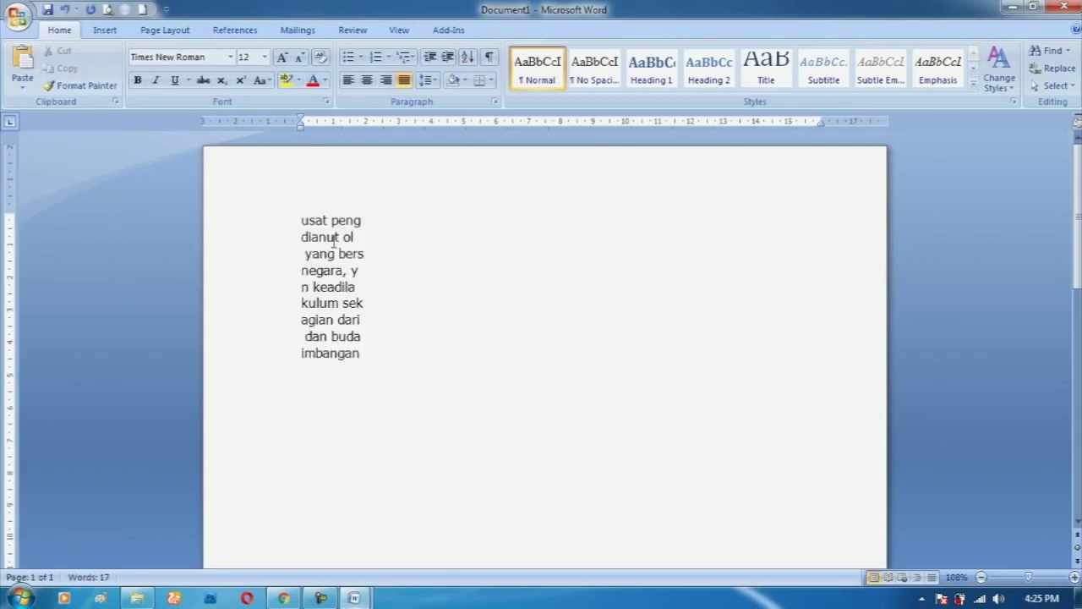
{"action": "mouse_move", "coordinate": [355, 598]}
{"action": "left_click", "coordinate": [338, 551]}
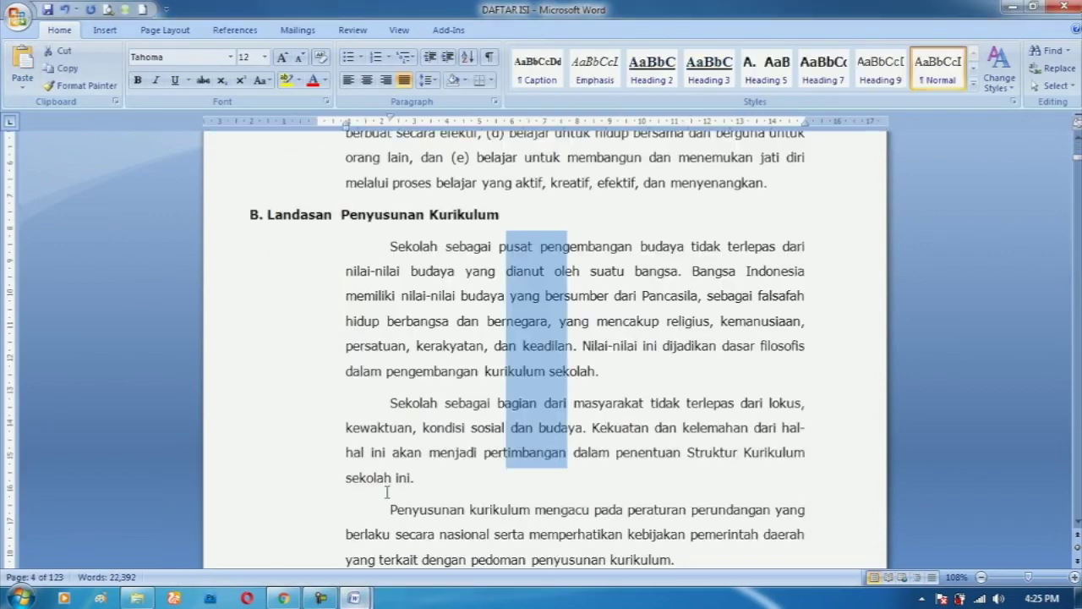
{"action": "left_click", "coordinate": [625, 369]}
- Back in DAFTAR ISI, select a vertical block across the Tujuan paragraph
{"action": "scroll", "coordinate": [598, 376], "scroll_direction": "down", "scroll_amount": 2}
{"action": "scroll", "coordinate": [598, 376], "scroll_direction": "up", "scroll_amount": 3}
{"action": "scroll", "coordinate": [592, 355], "scroll_direction": "up", "scroll_amount": 4}
{"action": "scroll", "coordinate": [583, 330], "scroll_direction": "up", "scroll_amount": 4}
{"action": "scroll", "coordinate": [576, 301], "scroll_direction": "up", "scroll_amount": 4}
{"action": "scroll", "coordinate": [522, 296], "scroll_direction": "up", "scroll_amount": 2}
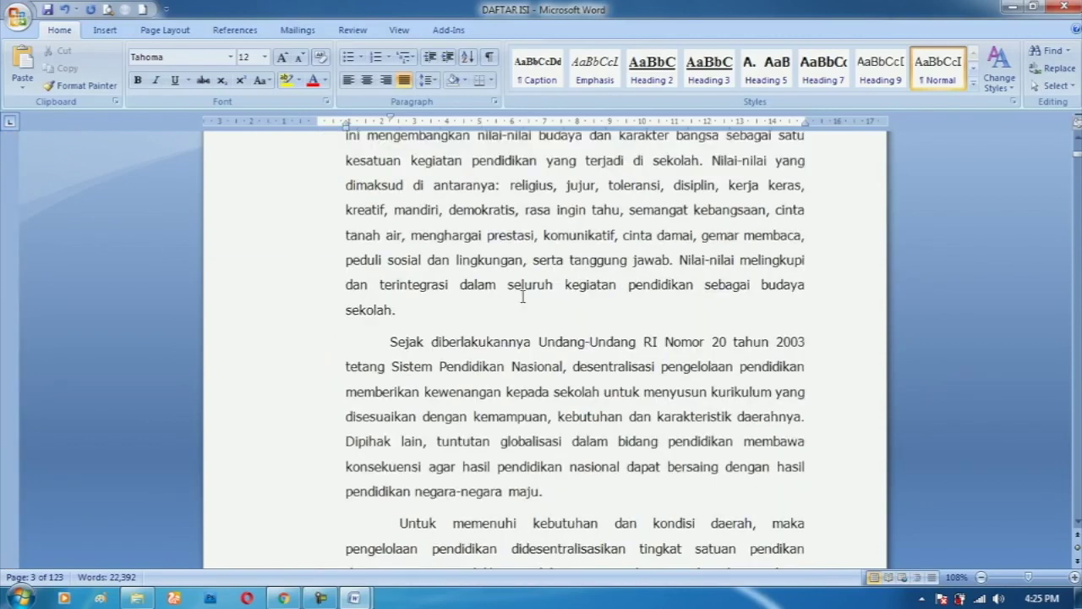
{"action": "scroll", "coordinate": [518, 290], "scroll_direction": "up", "scroll_amount": 1}
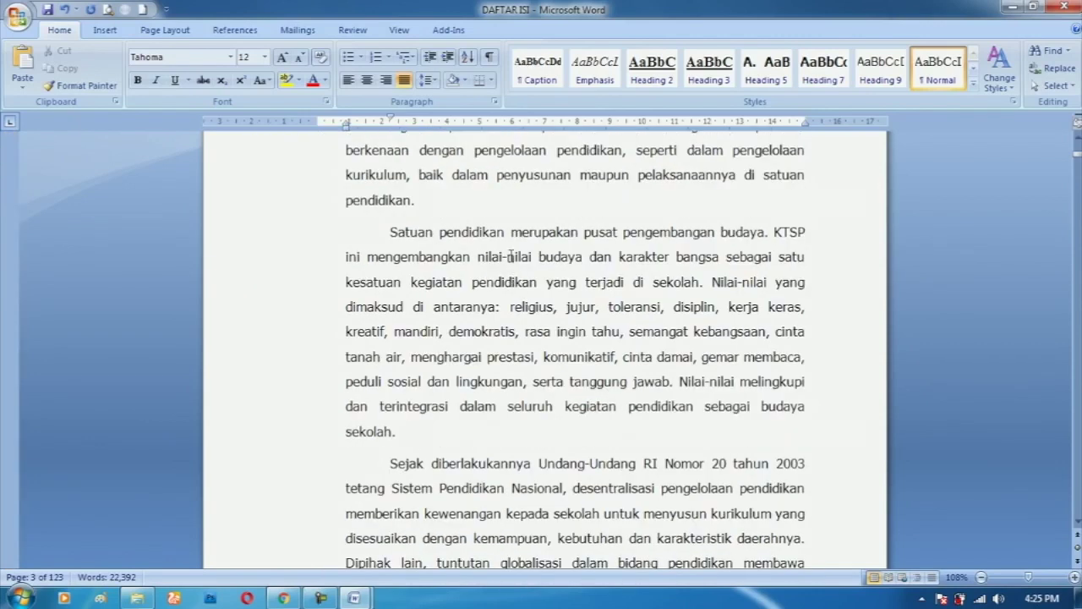
{"action": "left_click_drag", "start_coordinate": [475, 145], "coordinate": [579, 466]}
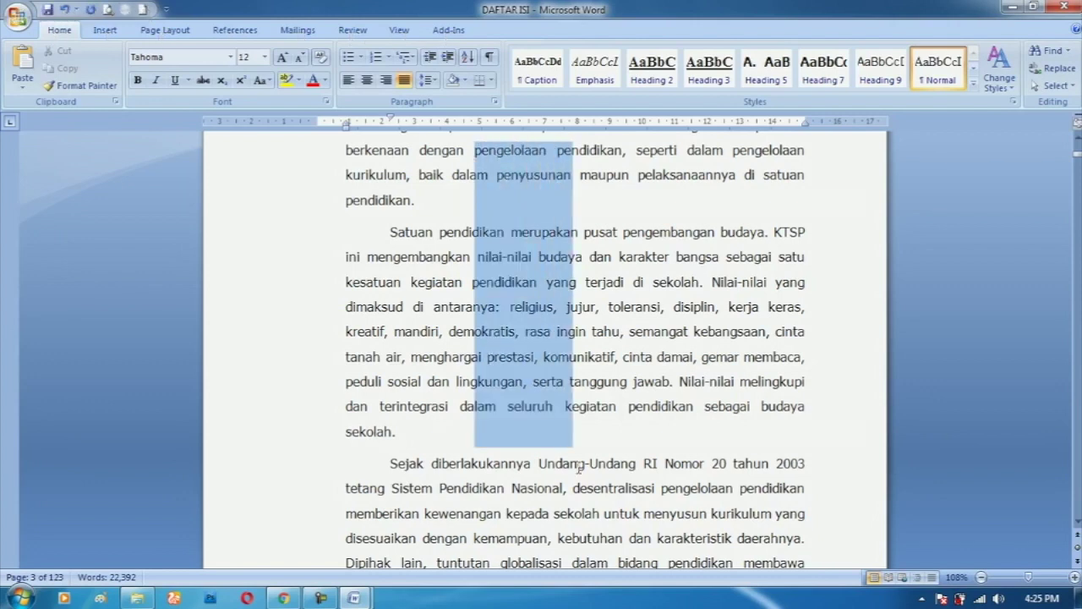
{"action": "scroll", "coordinate": [579, 467], "scroll_direction": "down", "scroll_amount": 10}
{"action": "left_click_drag", "start_coordinate": [474, 221], "coordinate": [581, 365]}
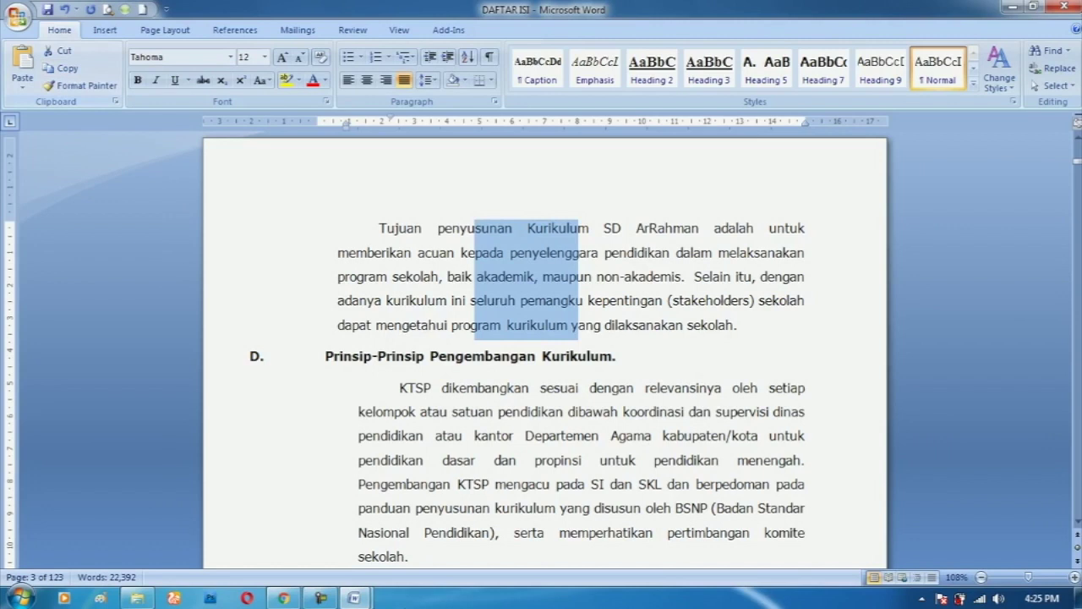
- Paste the second block into Document1 on a new line below the first
{"action": "mouse_move", "coordinate": [371, 598]}
{"action": "left_click", "coordinate": [411, 512]}
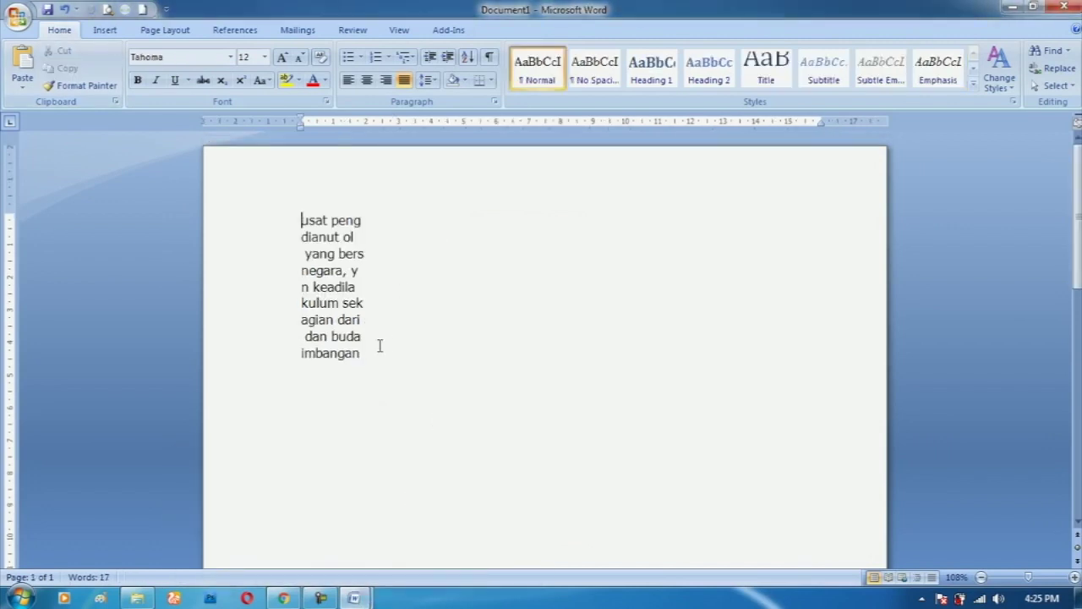
{"action": "key", "text": "Return"}
{"action": "key", "text": "Return"}
{"action": "key", "text": "ctrl+v"}
{"action": "scroll", "coordinate": [415, 367], "scroll_direction": "down", "scroll_amount": 3}
{"action": "scroll", "coordinate": [442, 401], "scroll_direction": "down", "scroll_amount": 7}
{"action": "scroll", "coordinate": [435, 401], "scroll_direction": "down", "scroll_amount": 3}
{"action": "scroll", "coordinate": [421, 401], "scroll_direction": "down", "scroll_amount": 2}
{"action": "scroll", "coordinate": [415, 405], "scroll_direction": "down", "scroll_amount": 5}
{"action": "scroll", "coordinate": [413, 405], "scroll_direction": "down", "scroll_amount": 8}
{"action": "scroll", "coordinate": [412, 406], "scroll_direction": "down", "scroll_amount": 5}
{"action": "scroll", "coordinate": [412, 406], "scroll_direction": "down", "scroll_amount": 1}
{"action": "scroll", "coordinate": [411, 406], "scroll_direction": "up", "scroll_amount": 5}
{"action": "scroll", "coordinate": [414, 406], "scroll_direction": "up", "scroll_amount": 10}
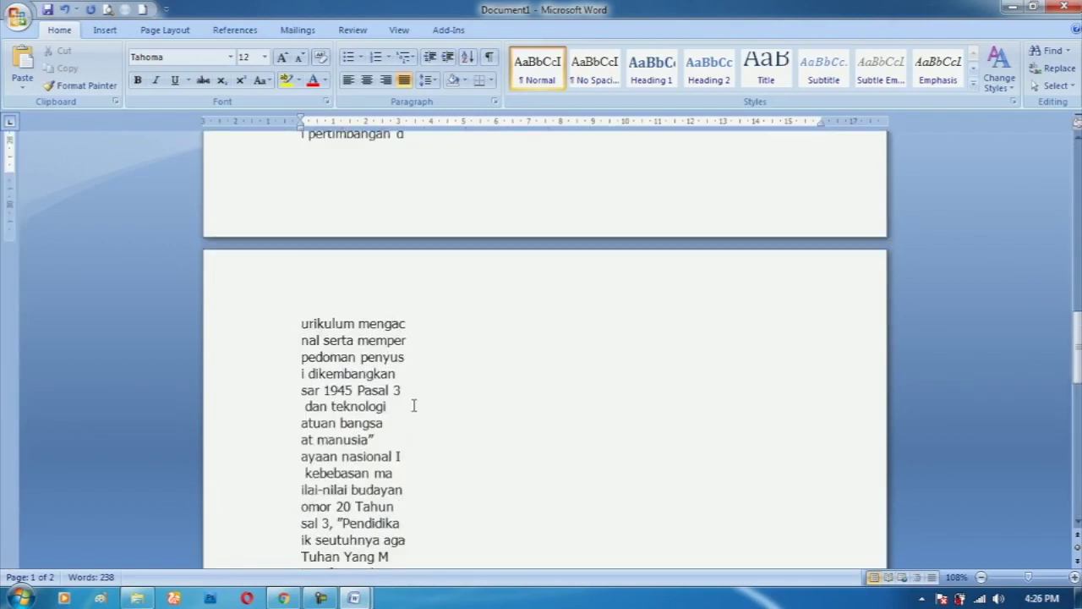
{"action": "scroll", "coordinate": [406, 401], "scroll_direction": "up", "scroll_amount": 8}
{"action": "scroll", "coordinate": [403, 398], "scroll_direction": "up", "scroll_amount": 8}
{"action": "scroll", "coordinate": [401, 400], "scroll_direction": "up", "scroll_amount": 3}
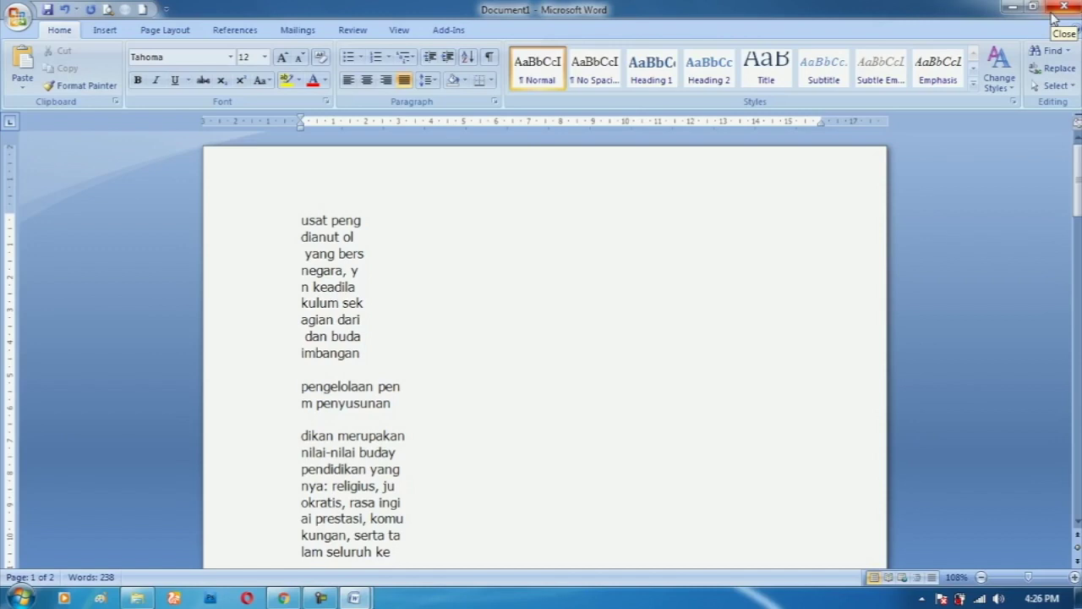
- Close Document1 without saving it
{"action": "left_click", "coordinate": [1054, 19]}
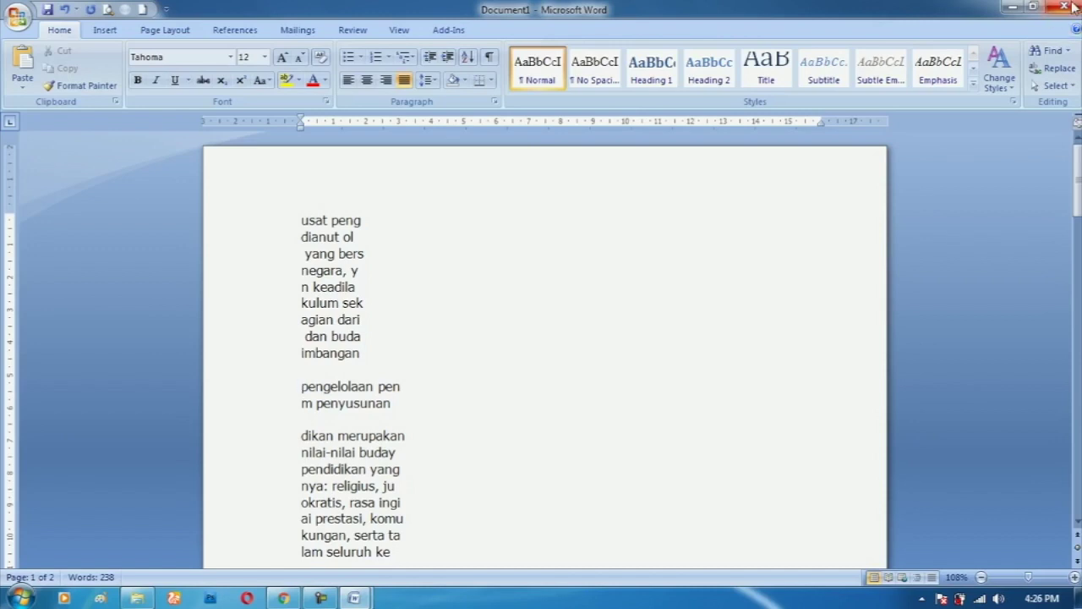
{"action": "left_click", "coordinate": [546, 340]}
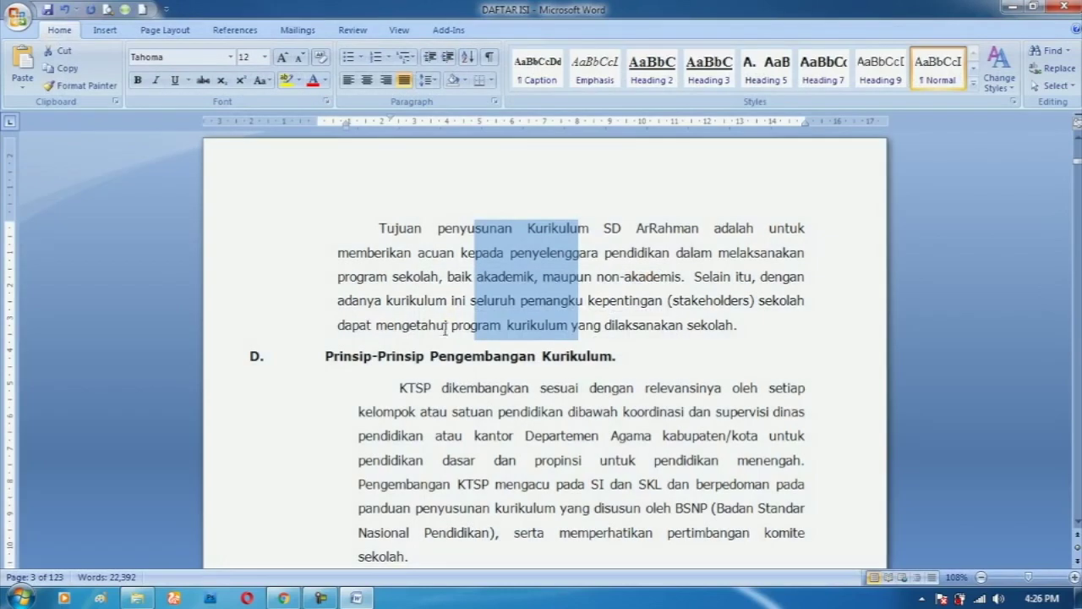
{"action": "scroll", "coordinate": [447, 329], "scroll_direction": "up", "scroll_amount": 1}
- Select single words such as penyusunan, ArRahman, penyelenggara, akademik and Tujuan by double-clicking
{"action": "left_click", "coordinate": [441, 321]}
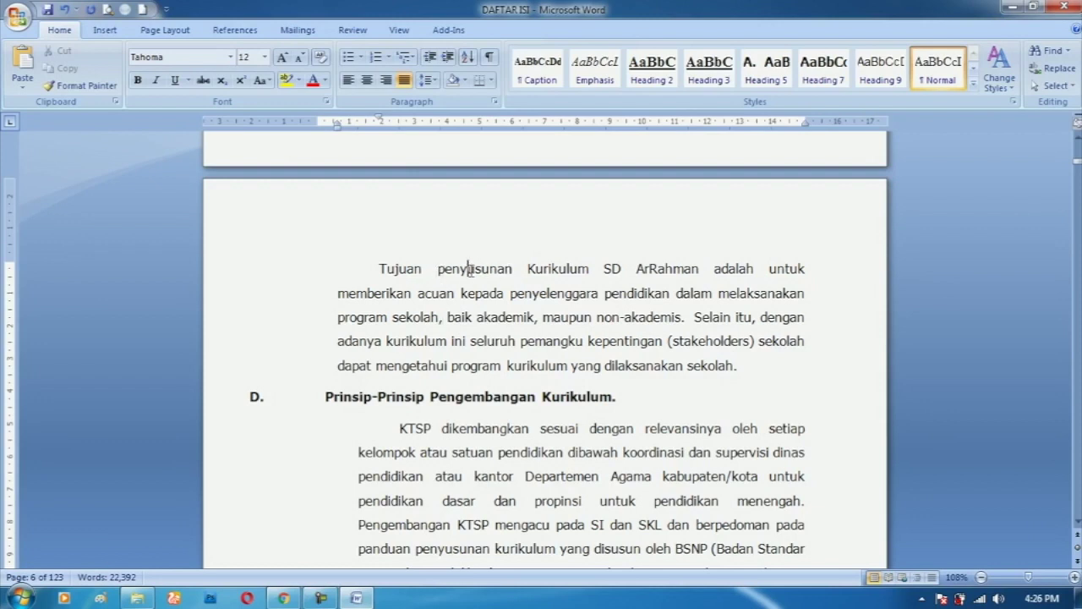
{"action": "left_click", "coordinate": [468, 269]}
{"action": "double_click", "coordinate": [473, 268]}
{"action": "double_click", "coordinate": [665, 269]}
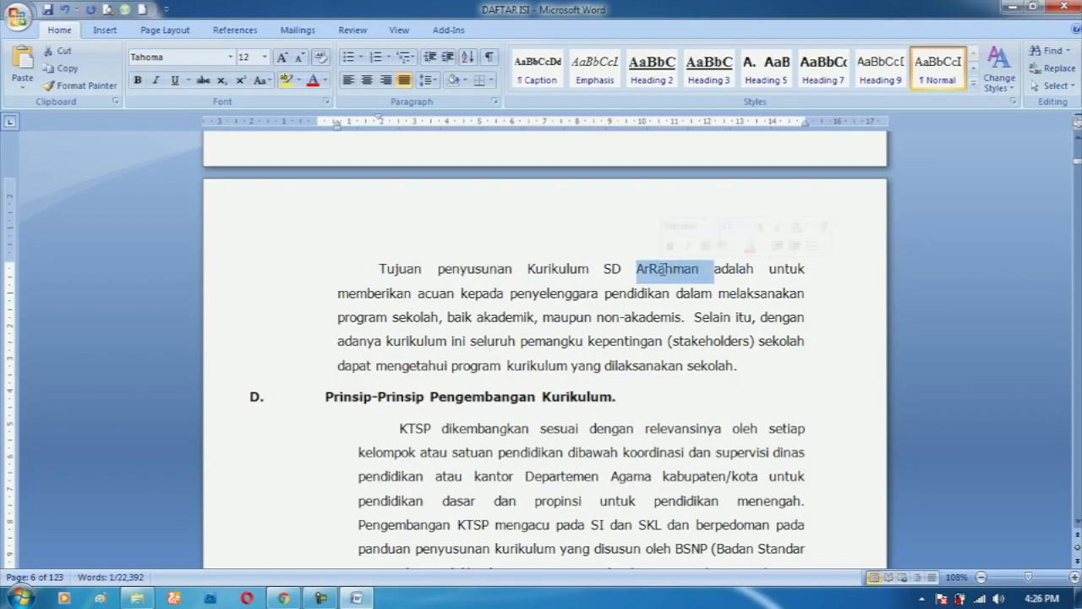
{"action": "double_click", "coordinate": [554, 294]}
{"action": "double_click", "coordinate": [507, 319]}
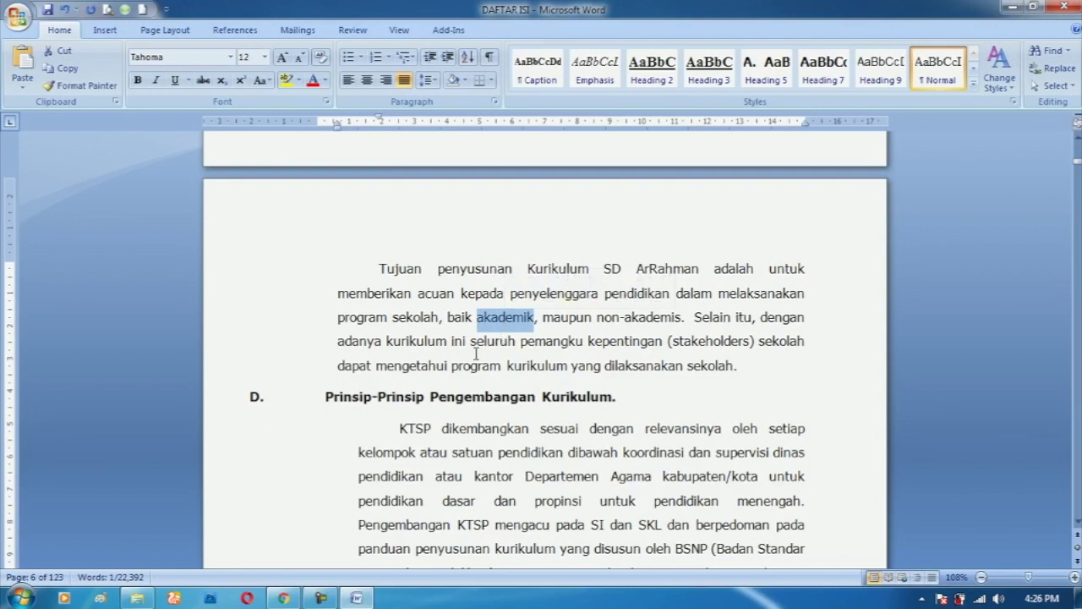
{"action": "double_click", "coordinate": [649, 321]}
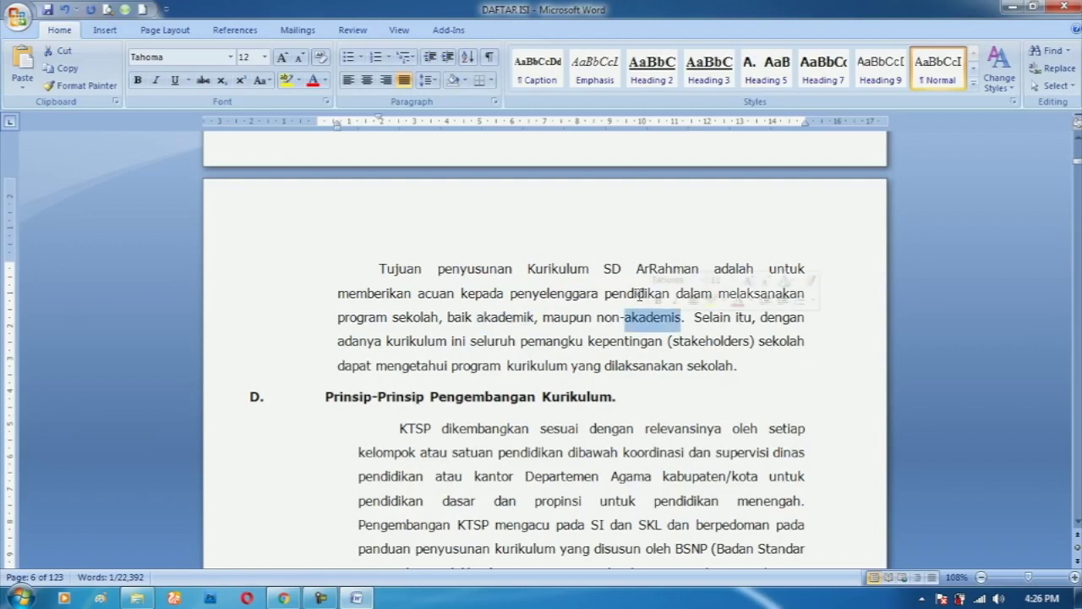
{"action": "double_click", "coordinate": [641, 294]}
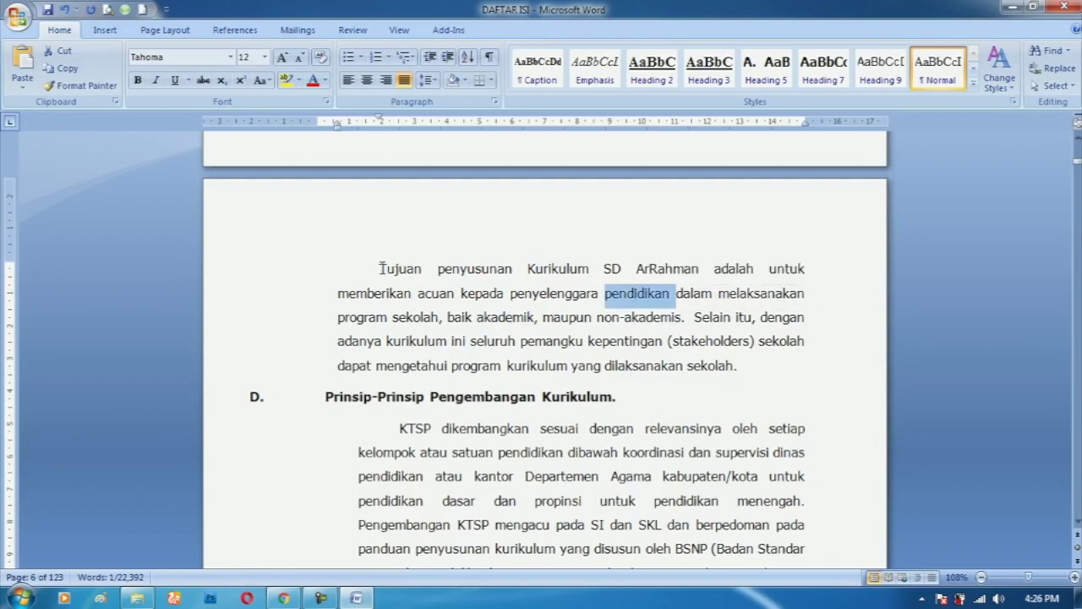
{"action": "left_click_drag", "start_coordinate": [380, 269], "coordinate": [423, 271]}
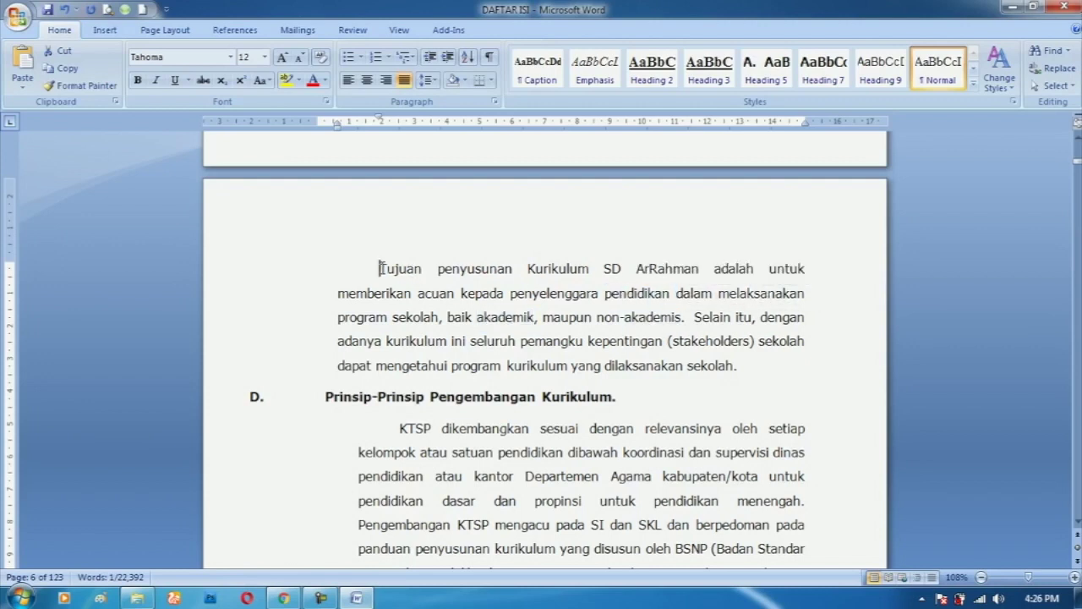
{"action": "double_click", "coordinate": [448, 269]}
{"action": "double_click", "coordinate": [397, 270]}
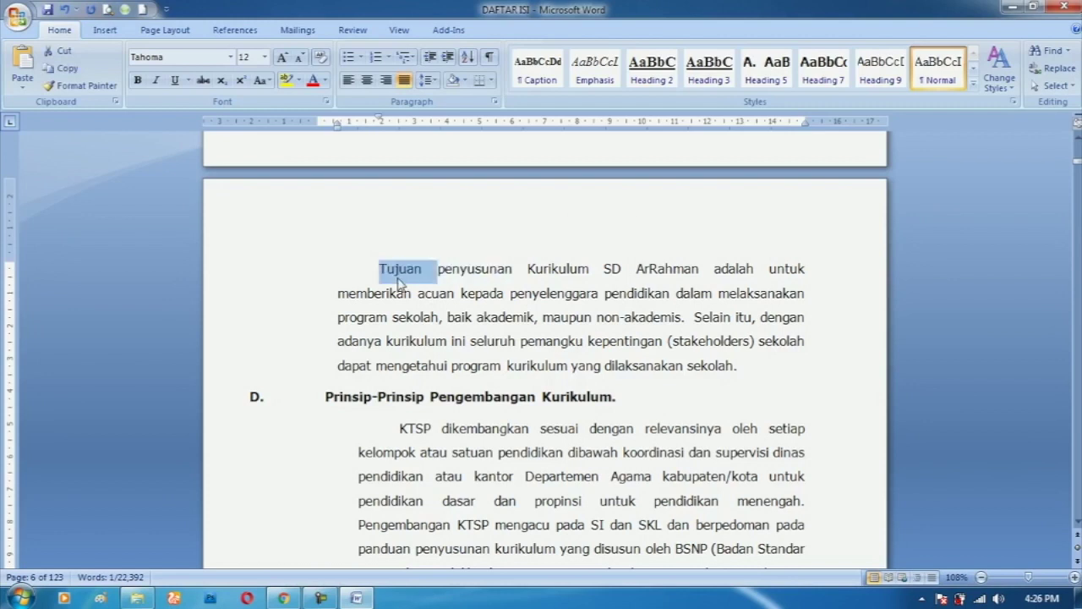
{"action": "left_click", "coordinate": [398, 293]}
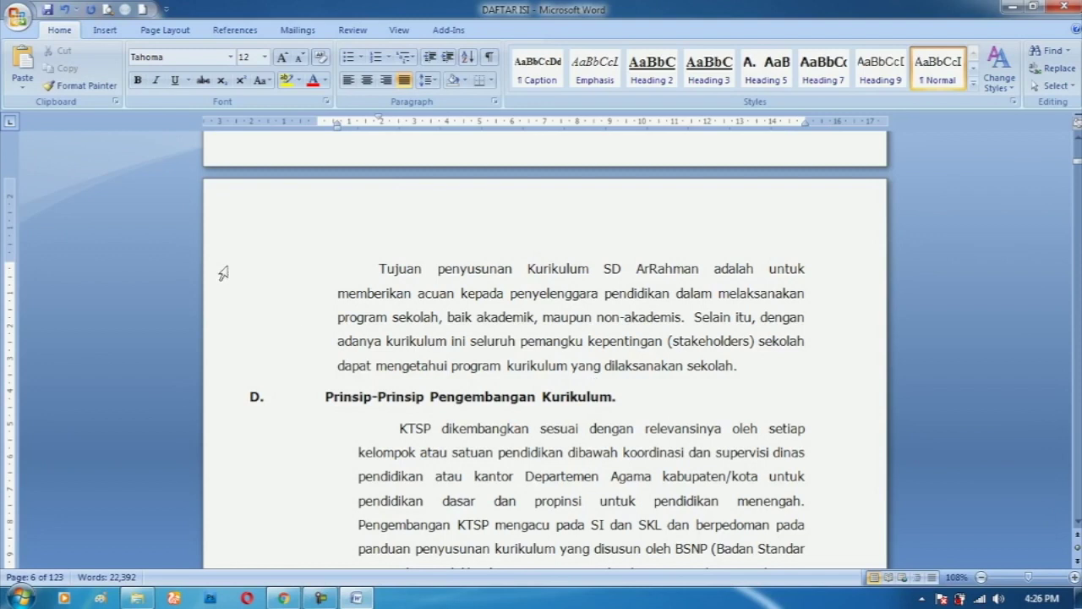
- Select the whole Tujuan paragraph, then the KTSP paragraph, from the left margin
{"action": "left_click_drag", "start_coordinate": [227, 274], "coordinate": [231, 384]}
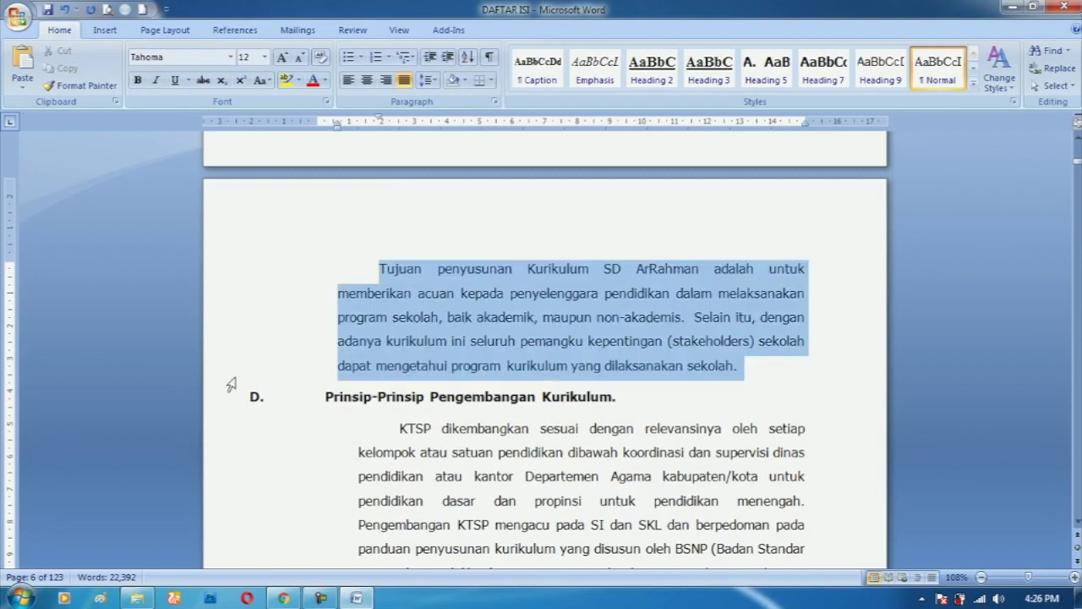
{"action": "scroll", "coordinate": [235, 356], "scroll_direction": "down", "scroll_amount": 3}
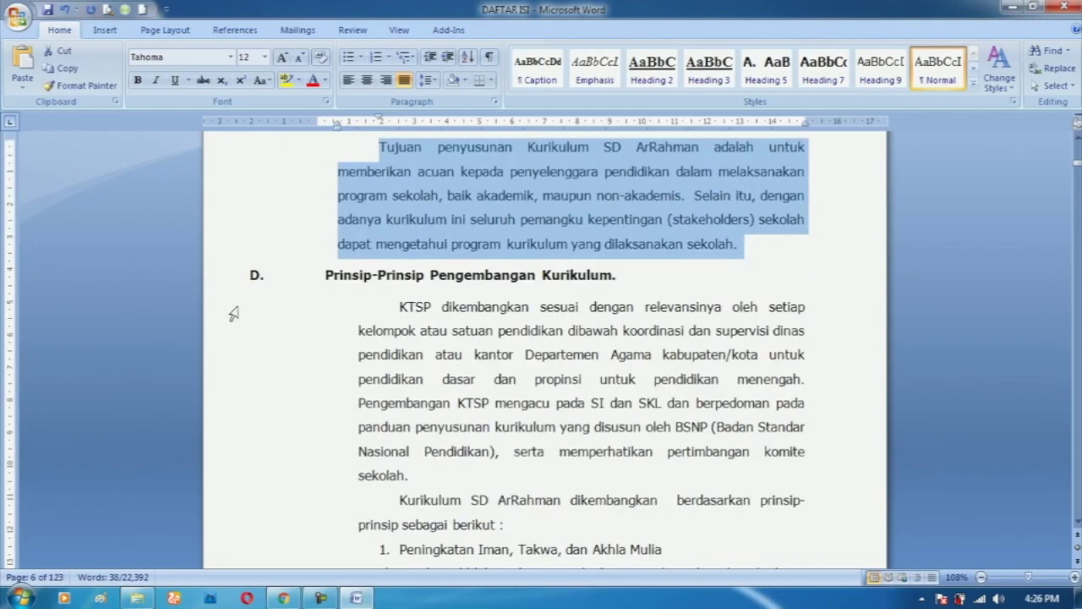
{"action": "left_click_drag", "start_coordinate": [234, 314], "coordinate": [236, 481]}
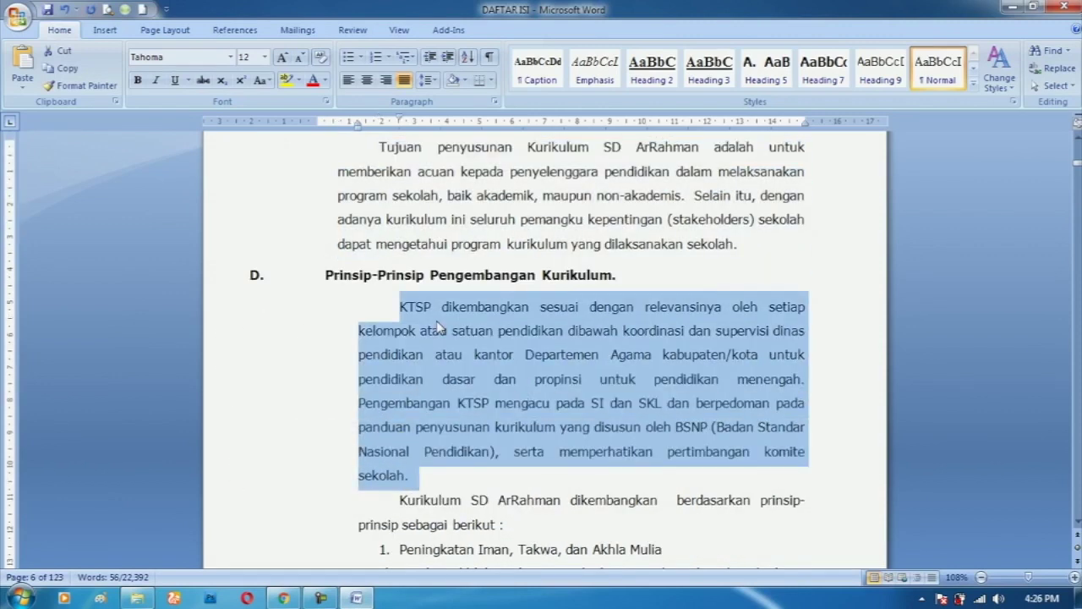
{"action": "left_click", "coordinate": [462, 307]}
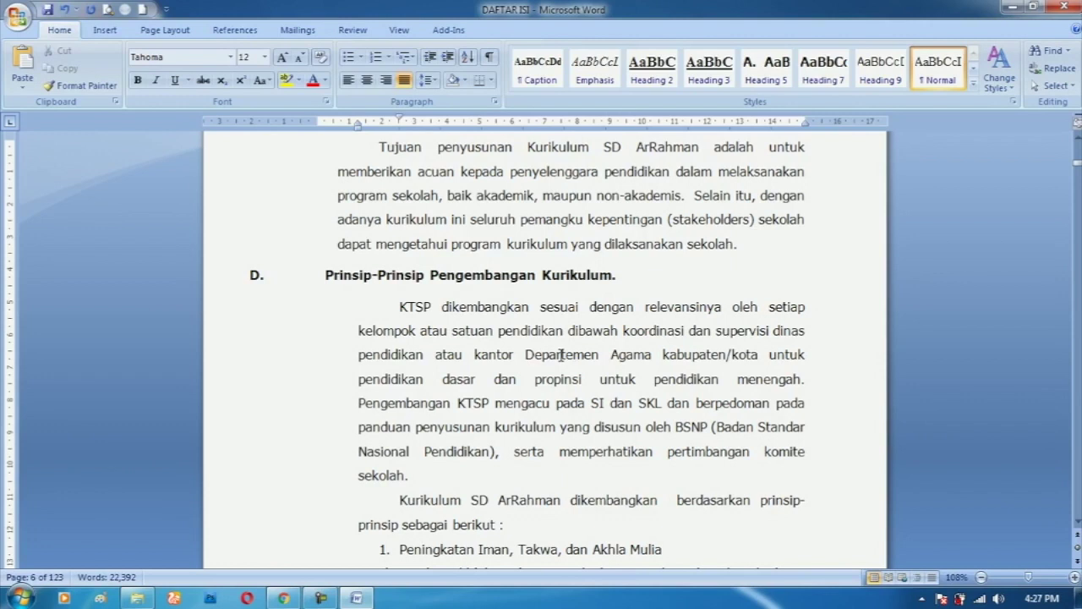
- Select the words penyelenggara and maupun, then triple-click to select the Tujuan paragraph
{"action": "double_click", "coordinate": [486, 171]}
{"action": "double_click", "coordinate": [581, 175]}
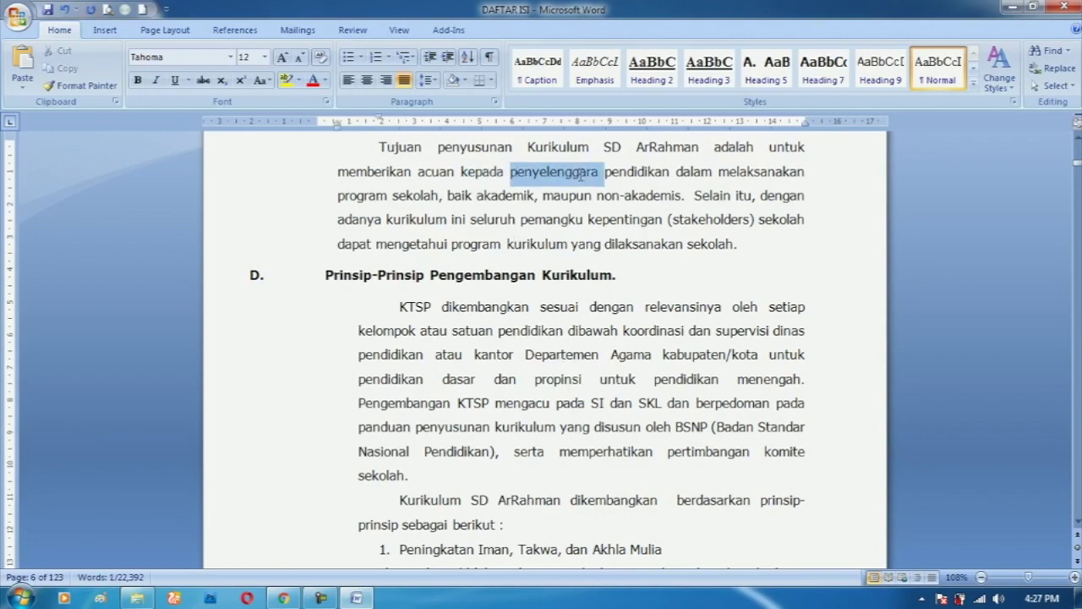
{"action": "double_click", "coordinate": [564, 196]}
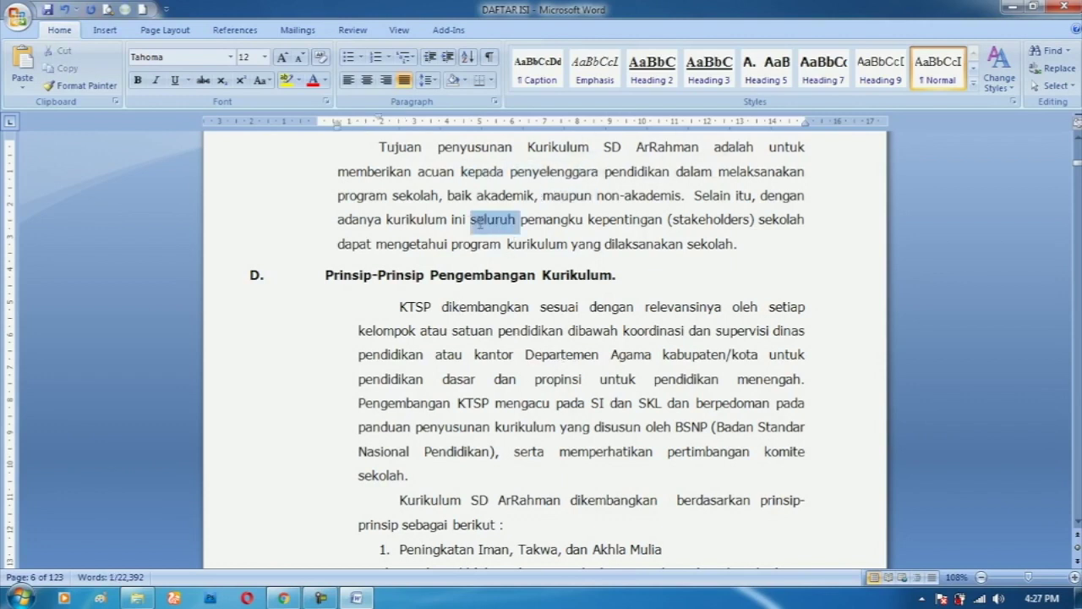
{"action": "triple_click", "coordinate": [479, 221]}
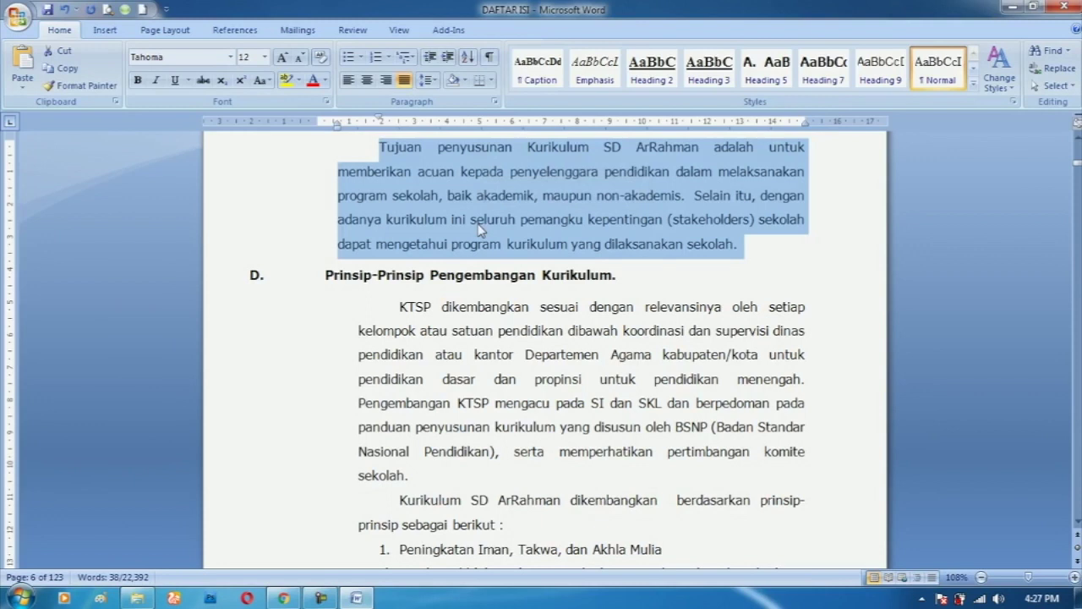
{"action": "scroll", "coordinate": [477, 223], "scroll_direction": "up", "scroll_amount": 1}
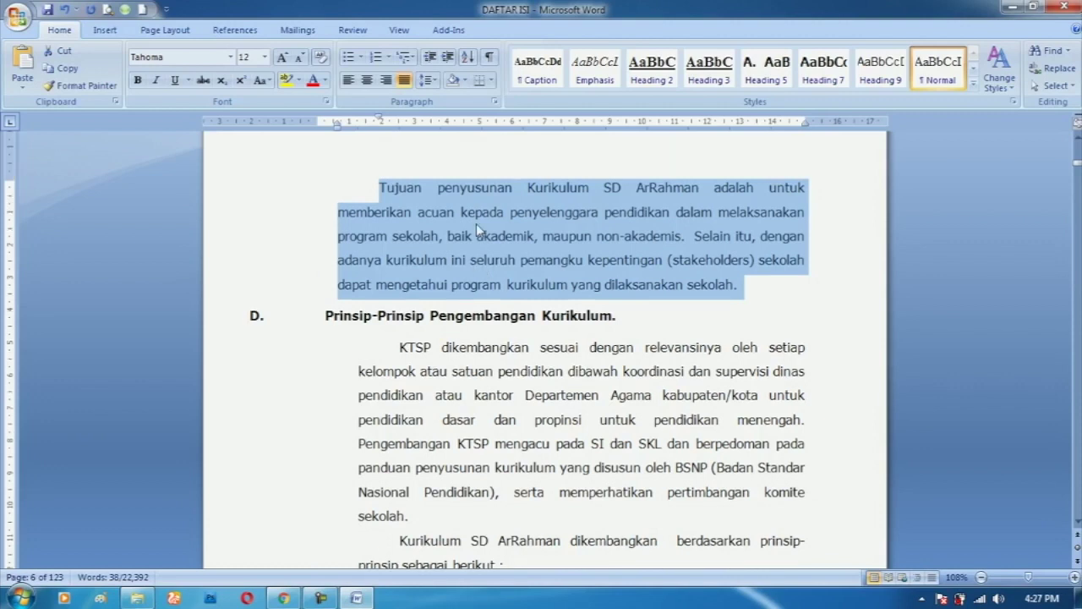
{"action": "scroll", "coordinate": [483, 249], "scroll_direction": "up", "scroll_amount": 2}
{"action": "scroll", "coordinate": [483, 251], "scroll_direction": "up", "scroll_amount": 1}
{"action": "scroll", "coordinate": [565, 319], "scroll_direction": "down", "scroll_amount": 3}
{"action": "scroll", "coordinate": [369, 307], "scroll_direction": "up", "scroll_amount": 3}
- Add a new line reading 'shift+F3' above the Tujuan paragraph
{"action": "left_click", "coordinate": [373, 309]}
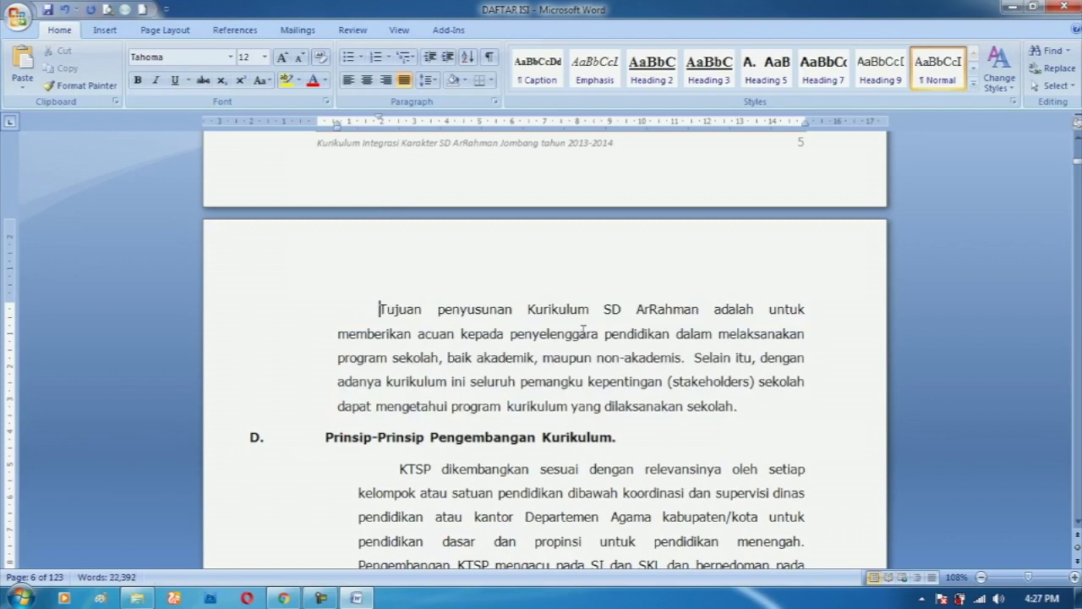
{"action": "key", "text": "Return"}
{"action": "key", "text": "Return"}
{"action": "key", "text": "Up"}
{"action": "key", "text": "Up"}
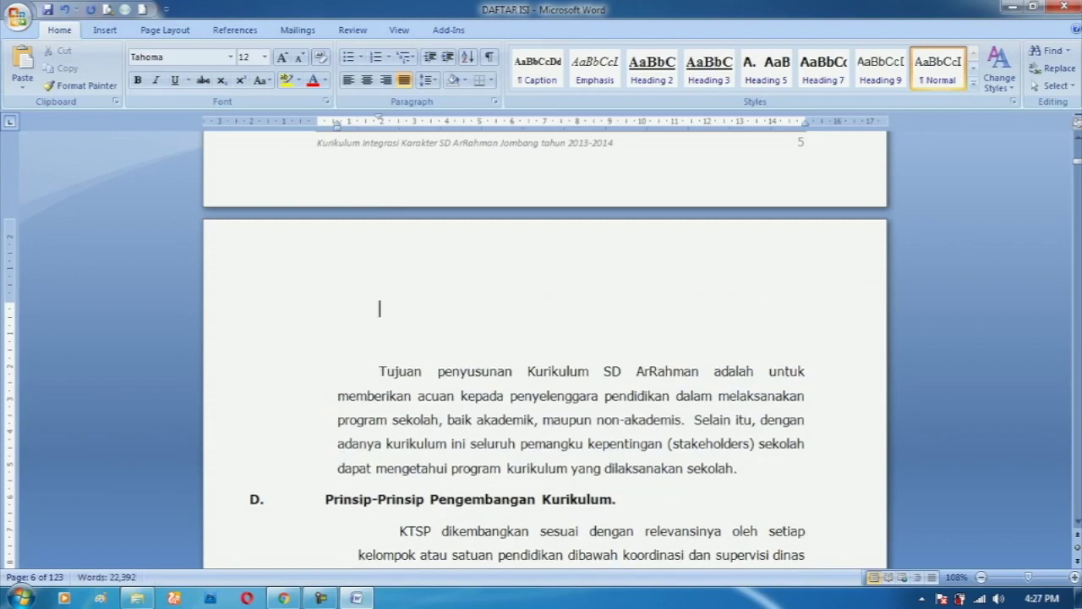
{"action": "type", "text": "shit"}
{"action": "key", "text": "BackSpace"}
{"action": "key", "text": "BackSpace"}
{"action": "key", "text": "BackSpace"}
{"action": "type", "text": "ift"}
{"action": "key", "text": "BackSpace"}
{"action": "key", "text": "BackSpace"}
{"action": "key", "text": "BackSpace"}
{"action": "type", "text": "shift+"}
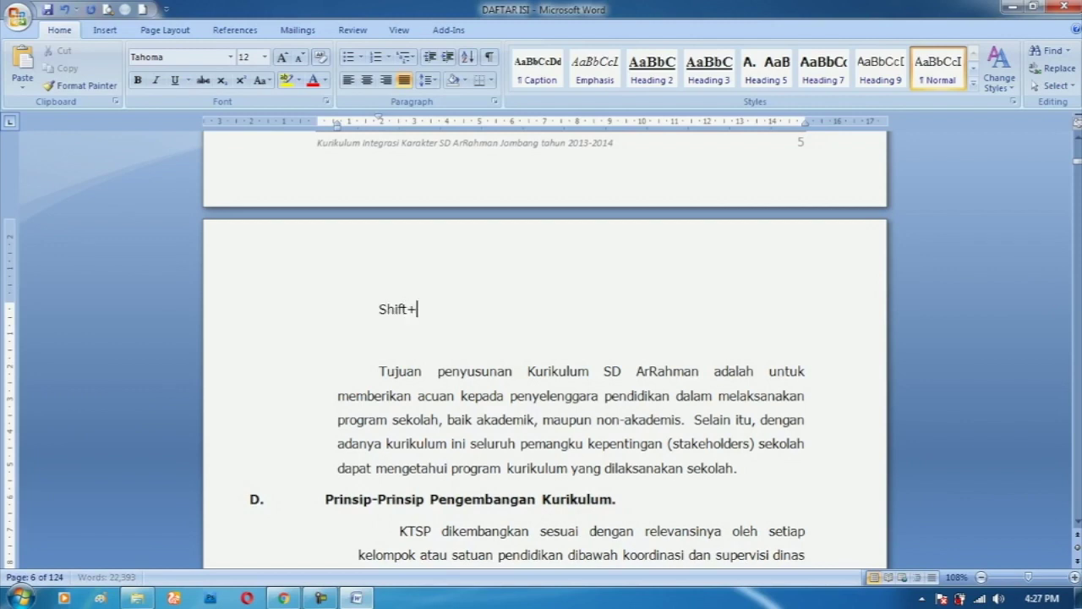
{"action": "type", "text": "F3"}
- Cycle the word penyusunan through capitalized, uppercase and lowercase with Shift+F3
{"action": "left_click", "coordinate": [477, 376]}
{"action": "left_click_drag", "start_coordinate": [438, 376], "coordinate": [513, 375]}
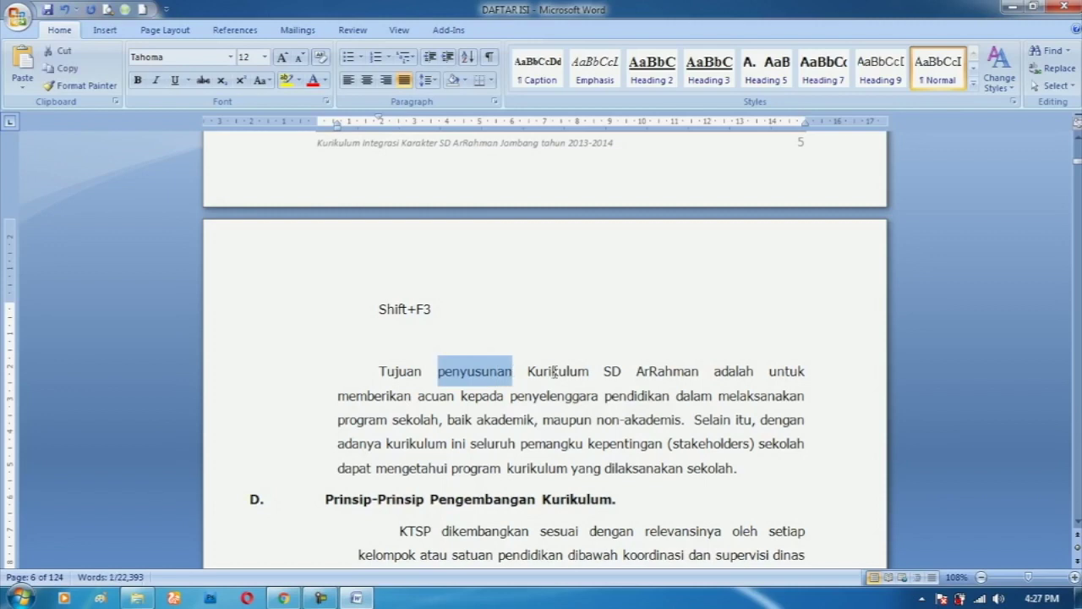
{"action": "double_click", "coordinate": [550, 378]}
{"action": "left_click", "coordinate": [475, 372]}
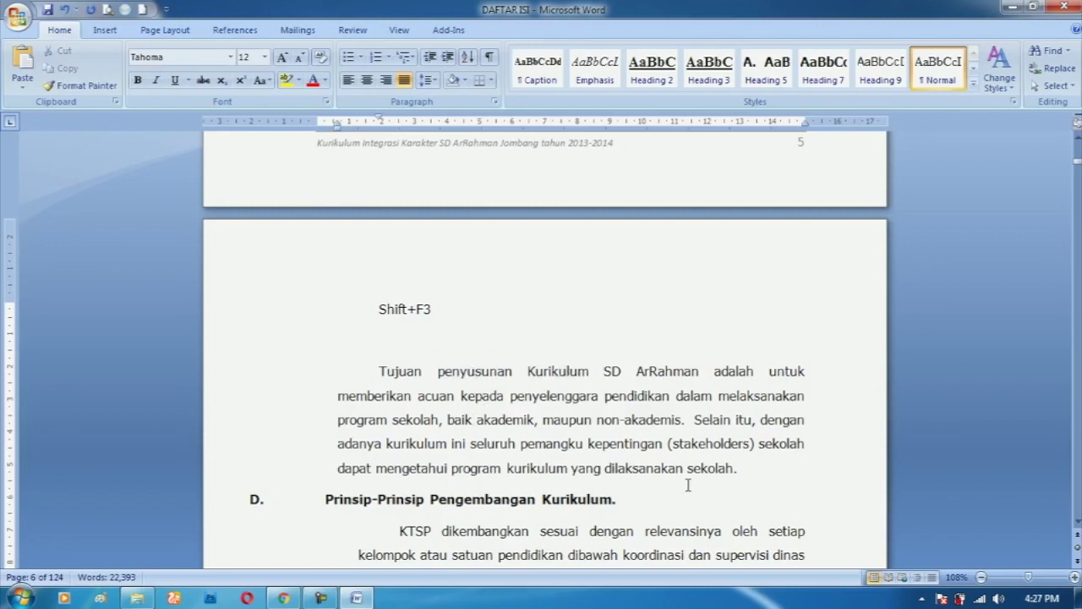
{"action": "key", "text": "shift+F3"}
{"action": "key", "text": "shift+F3"}
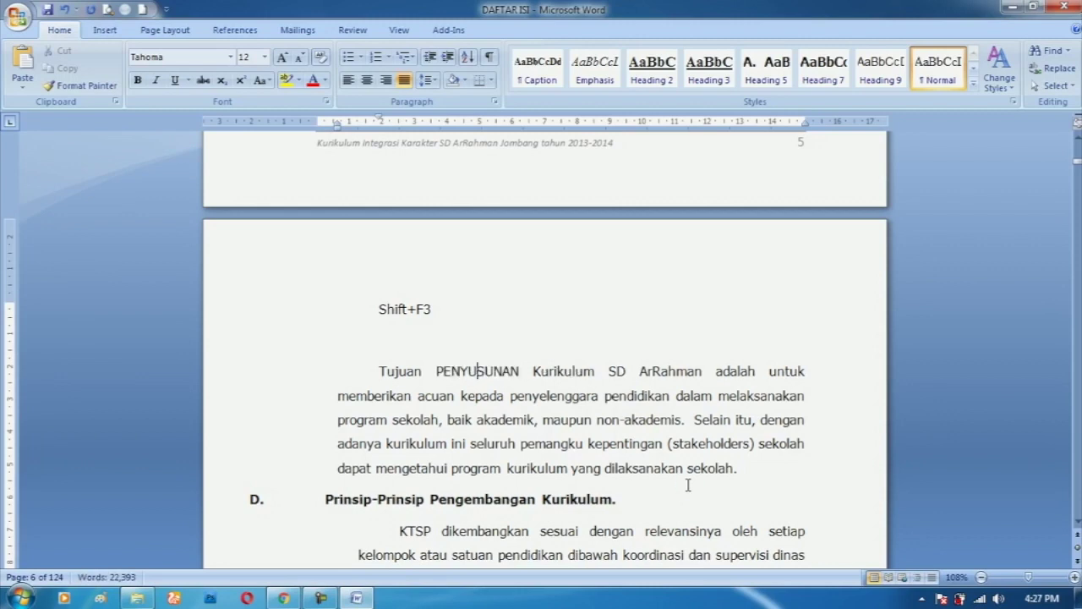
{"action": "key", "text": "shift+F3"}
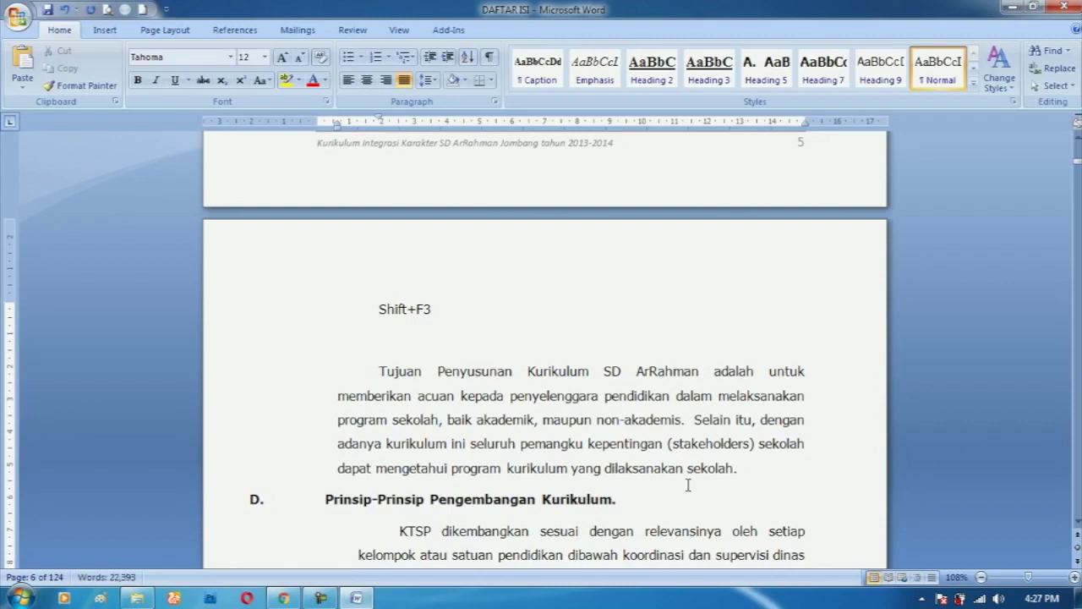
{"action": "key", "text": "shift+F3"}
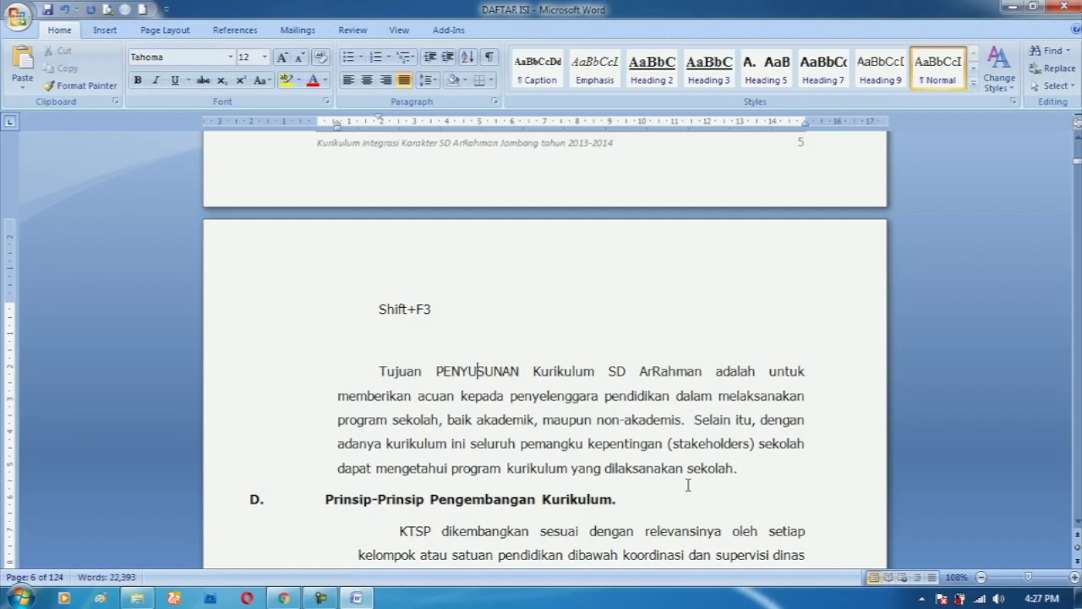
{"action": "key", "text": "shift+F3"}
{"action": "key", "text": "shift+F3"}
{"action": "key", "text": "shift+F3"}
{"action": "key", "text": "shift+F3"}
{"action": "key", "text": "shift+F3"}
{"action": "key", "text": "shift+F3"}
{"action": "key", "text": "shift+F3"}
{"action": "key", "text": "shift+F3"}
- Switch the whole Tujuan paragraph to uppercase, then to sentence case
{"action": "left_click_drag", "start_coordinate": [254, 395], "coordinate": [247, 448]}
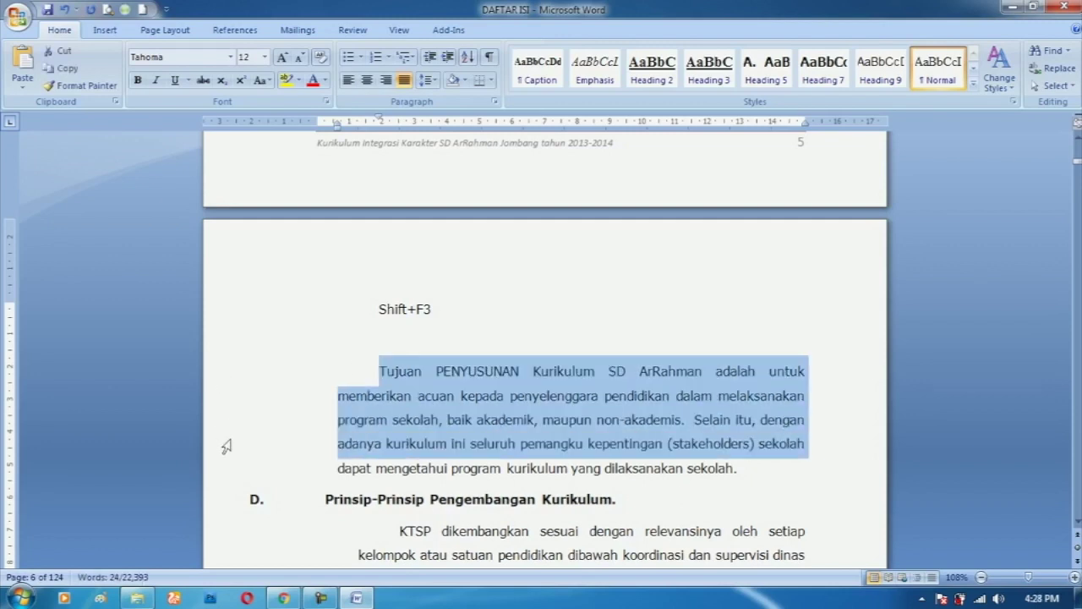
{"action": "left_click_drag", "start_coordinate": [216, 378], "coordinate": [229, 470]}
{"action": "key", "text": "shift+F3"}
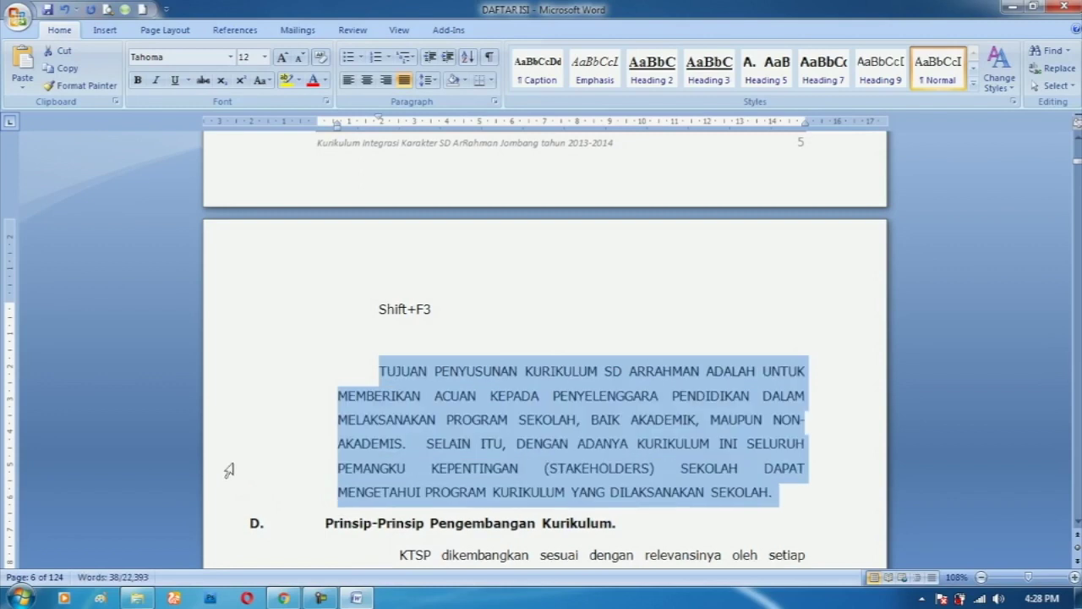
{"action": "key", "text": "shift+F3"}
{"action": "key", "text": "shift+F3"}
{"action": "key", "text": "shift+F3"}
{"action": "key", "text": "shift+F3"}
{"action": "key", "text": "shift+F3"}
{"action": "key", "text": "shift+F3"}
{"action": "key", "text": "shift+F3"}
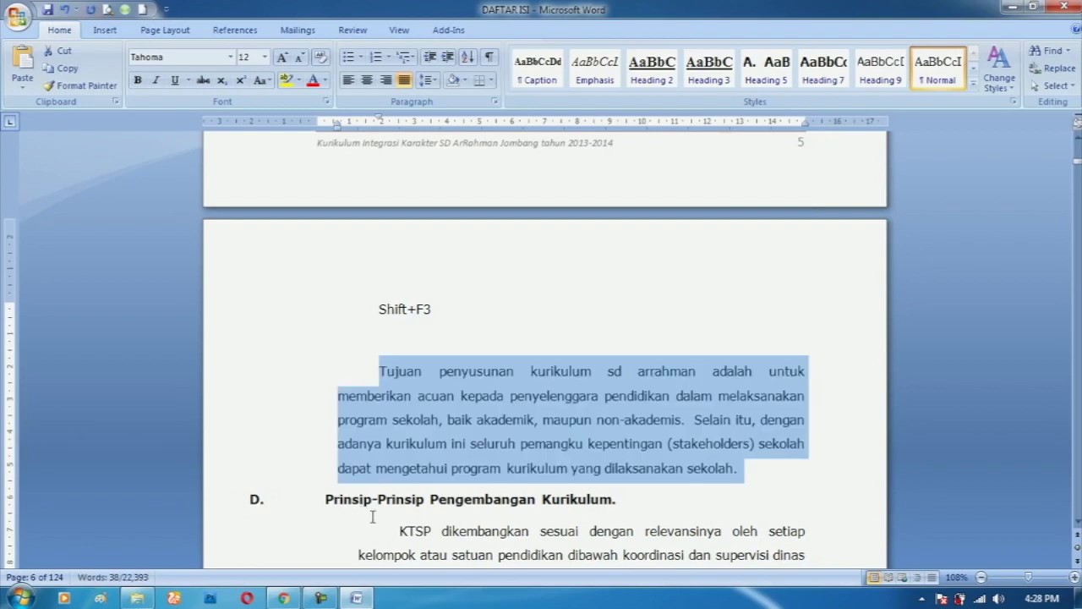
{"action": "left_click", "coordinate": [418, 332]}
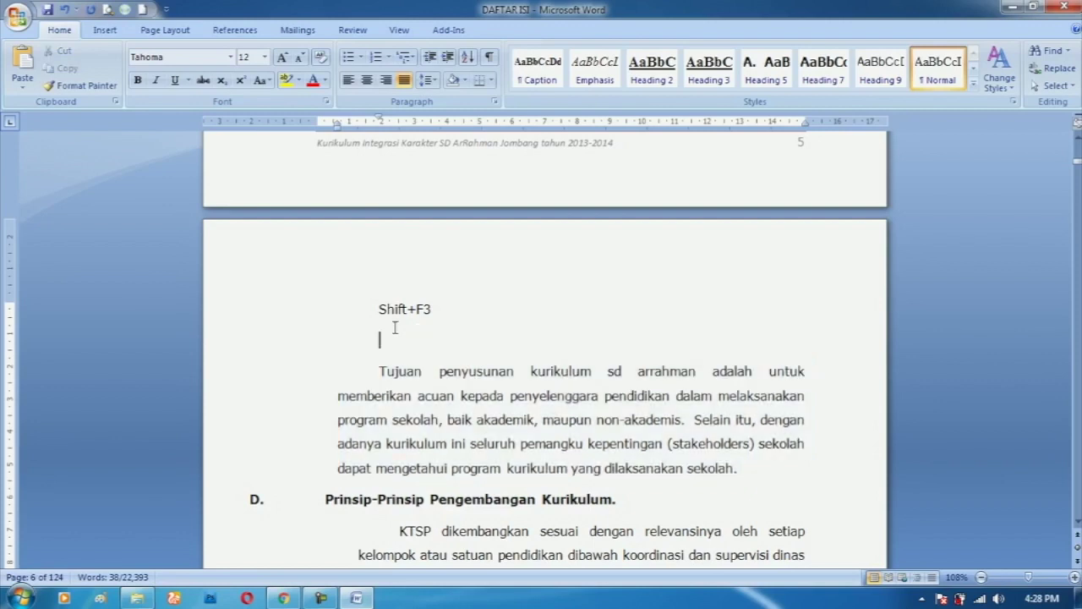
- Delete the Shift+F3 note line, then try 22 pt on the paragraph and undo it
{"action": "left_click", "coordinate": [271, 314]}
{"action": "key", "text": "Delete"}
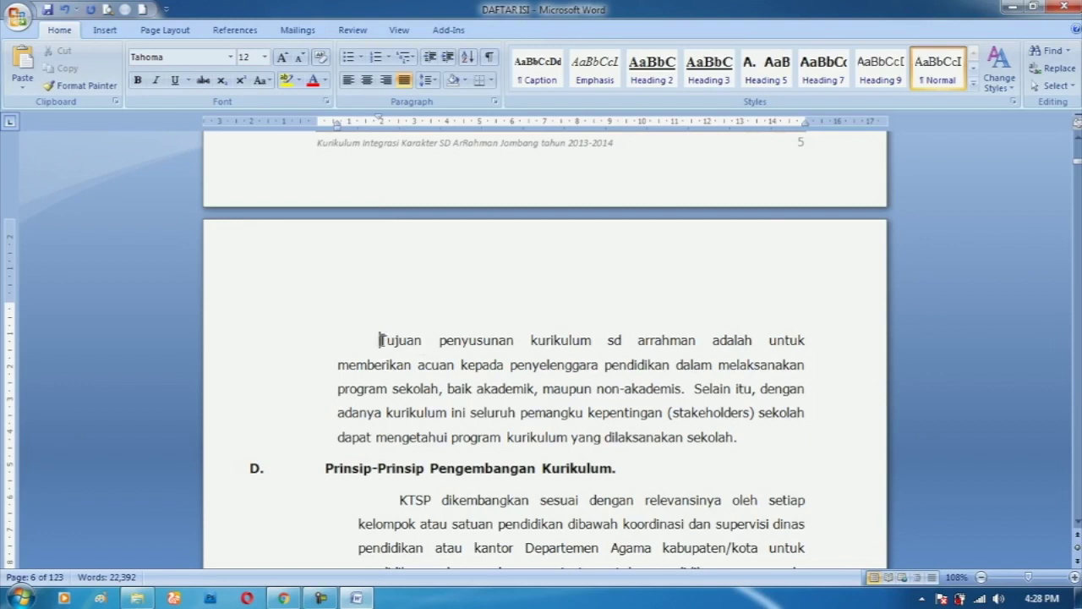
{"action": "left_click_drag", "start_coordinate": [382, 340], "coordinate": [761, 440]}
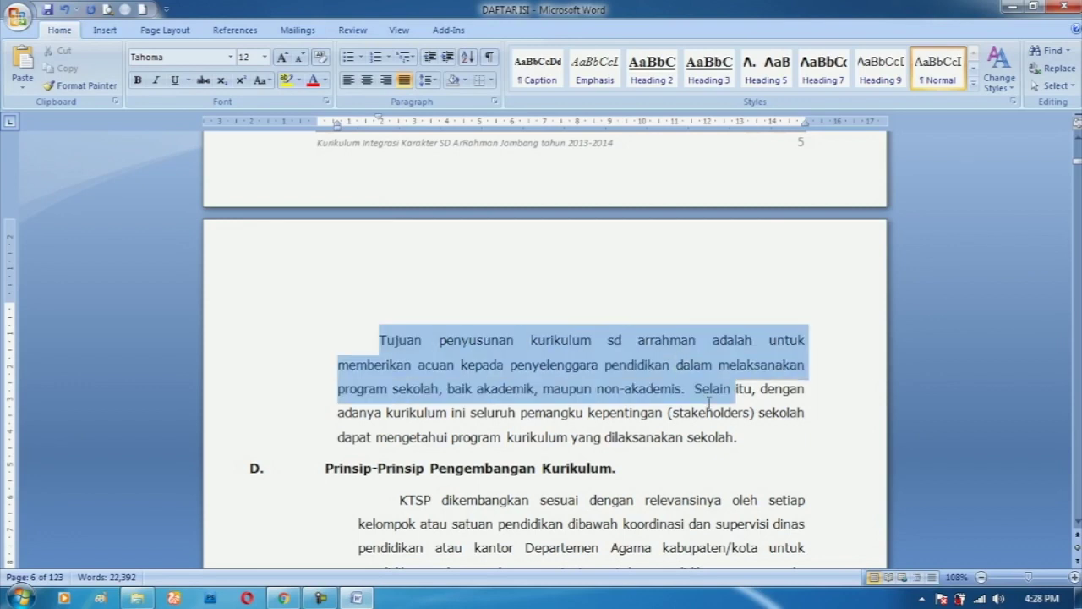
{"action": "left_click", "coordinate": [265, 57]}
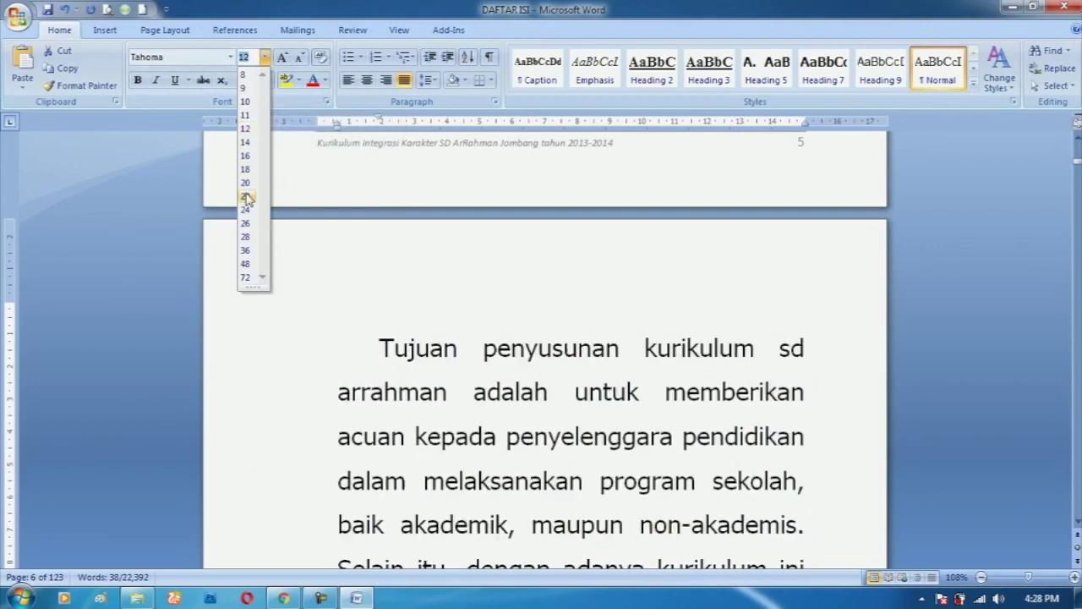
{"action": "left_click", "coordinate": [245, 196]}
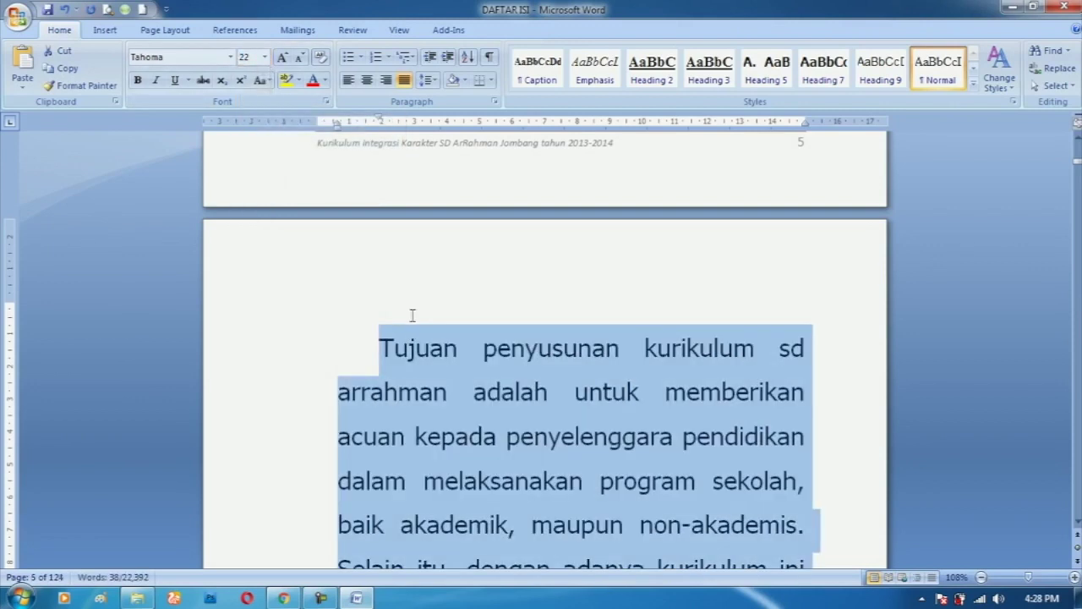
{"action": "key", "text": "ctrl+z"}
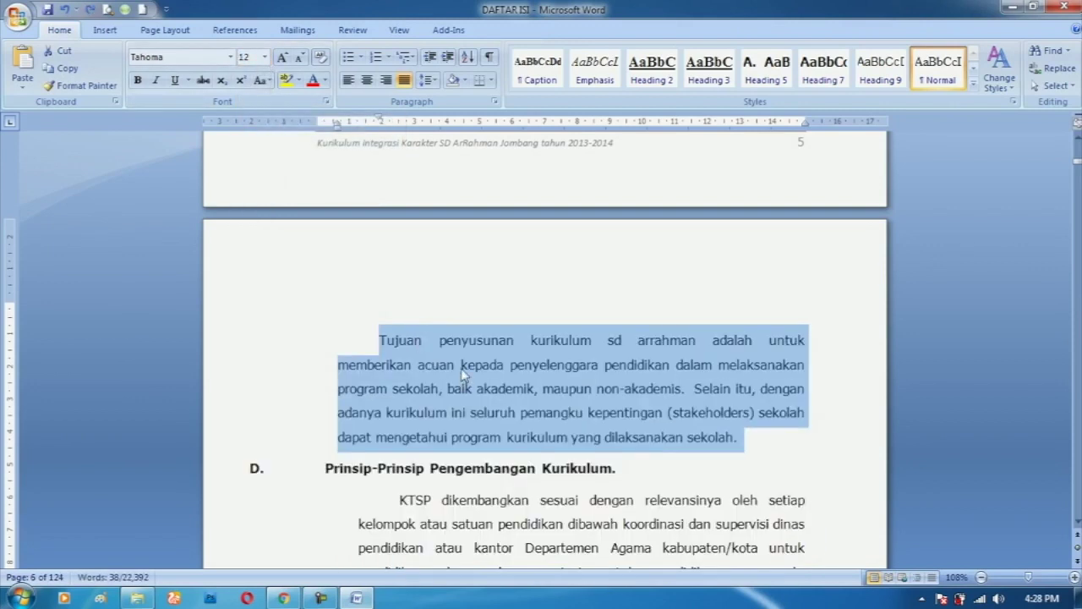
- Insert a new line containing '[ ]' above Tujuan
{"action": "left_click", "coordinate": [381, 339]}
{"action": "key", "text": "Return"}
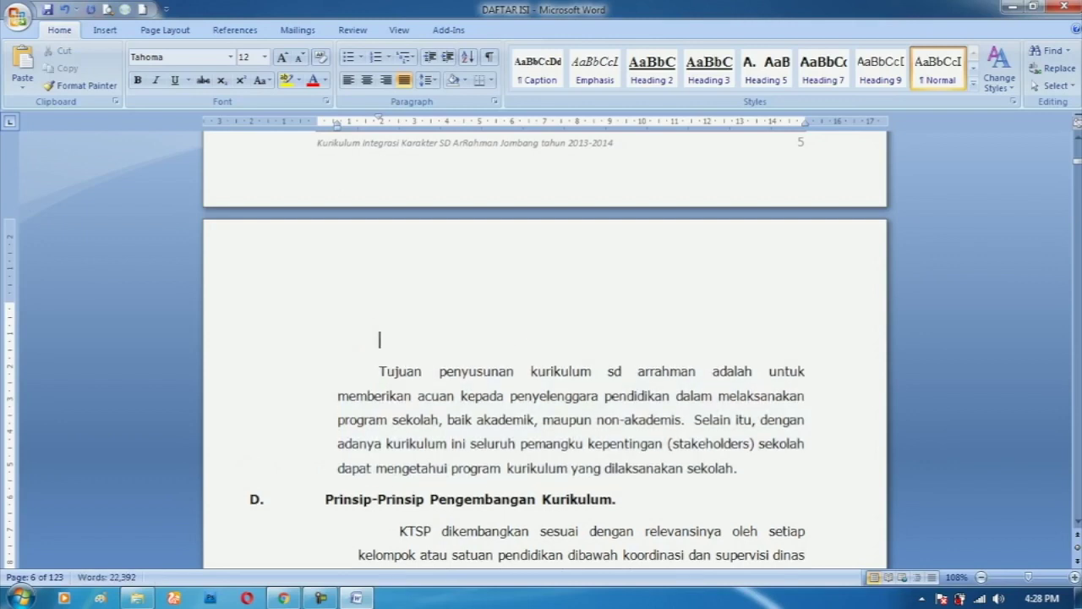
{"action": "type", "text": "["}
{"action": "type", "text": " ]"}
- Enlarge the [ ] brackets by one point
{"action": "left_click", "coordinate": [381, 372]}
{"action": "key", "text": "ctrl+shift+Right"}
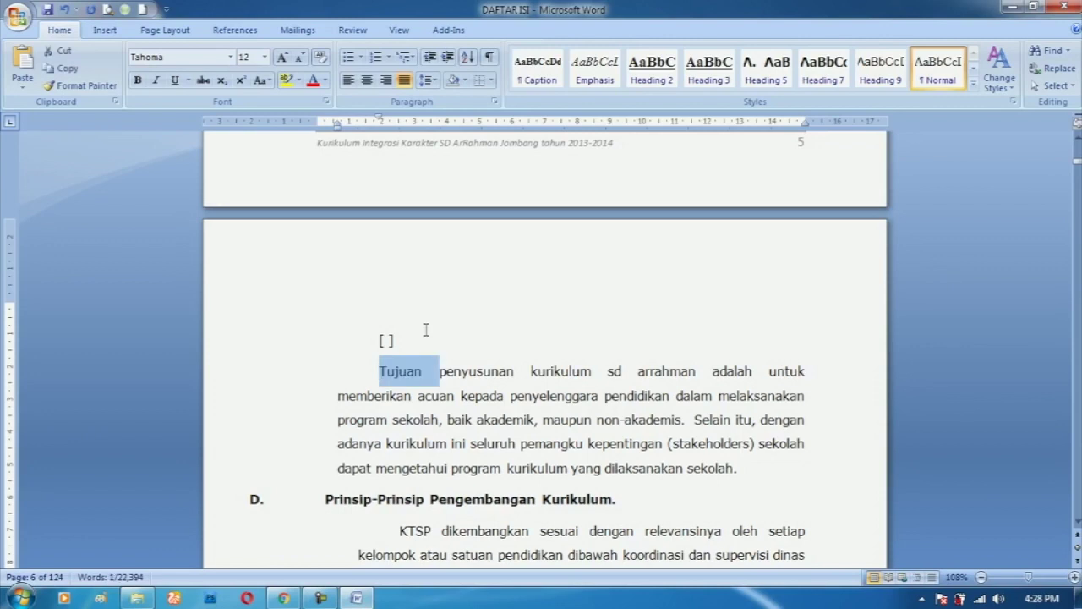
{"action": "left_click_drag", "start_coordinate": [388, 341], "coordinate": [399, 343]}
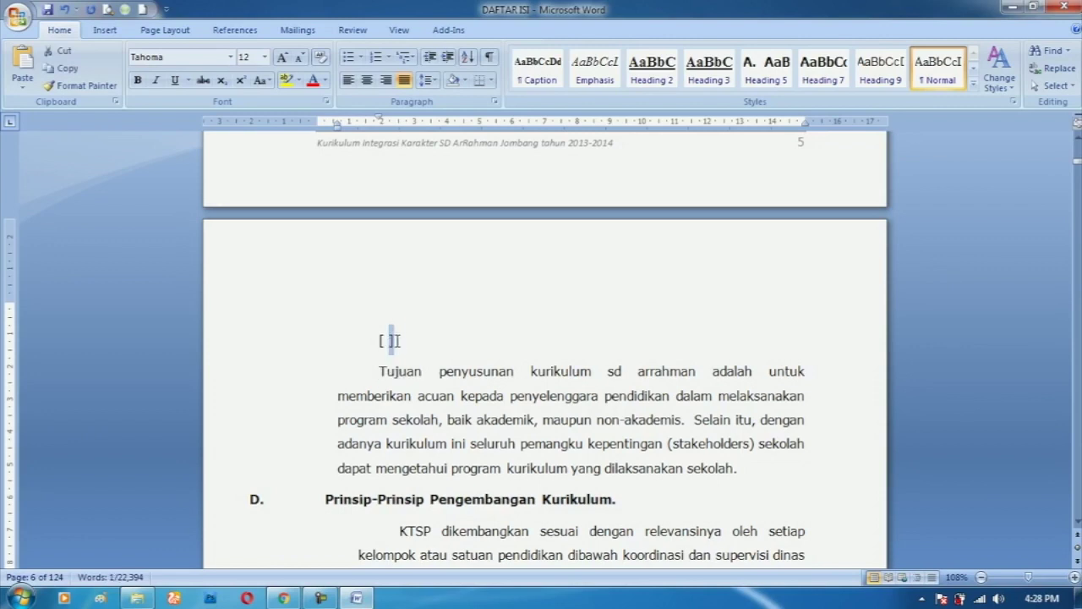
{"action": "left_click_drag", "start_coordinate": [399, 344], "coordinate": [377, 351]}
{"action": "key", "text": "ctrl+bracketright"}
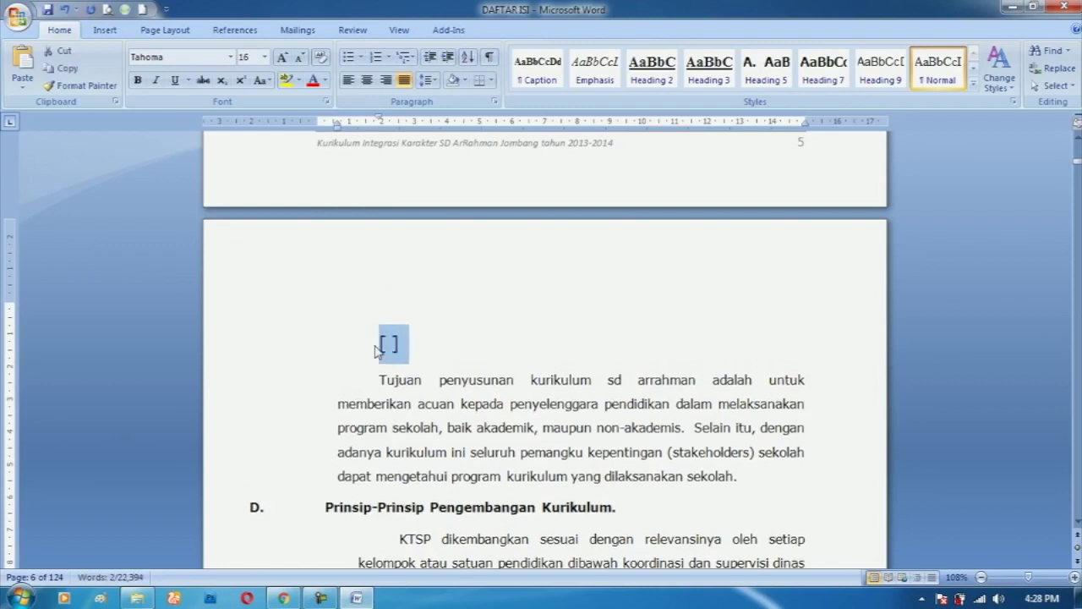
- Resize penyusunan between 8 pt and 44 pt, settling at 17 pt
{"action": "left_click", "coordinate": [387, 380]}
{"action": "left_click_drag", "start_coordinate": [439, 380], "coordinate": [512, 379]}
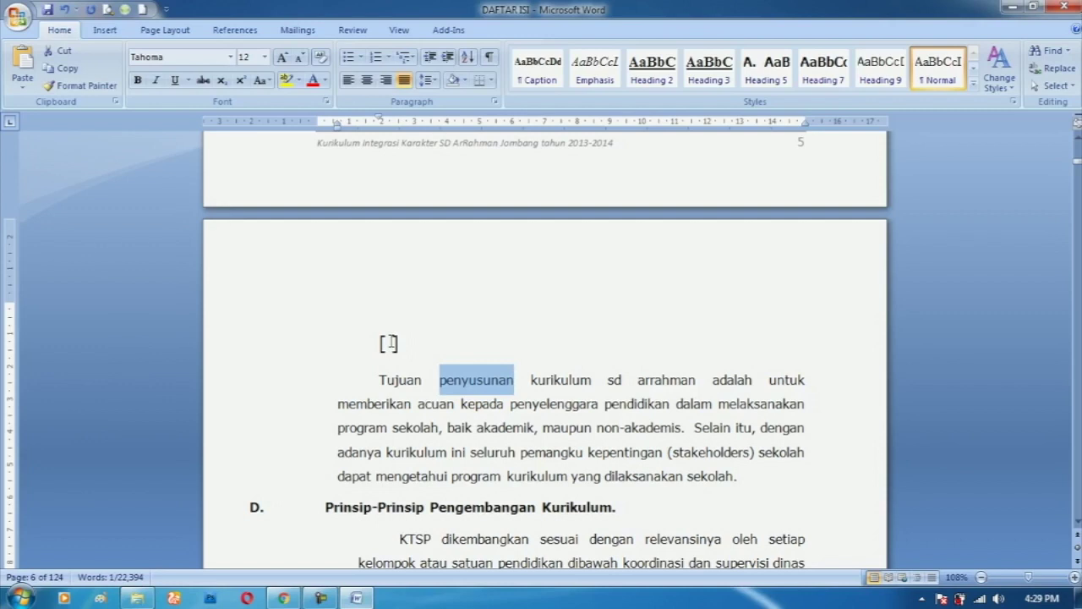
{"action": "key", "text": "ctrl+bracketright"}
{"action": "key", "text": "ctrl+bracketright"}
{"action": "key", "text": "ctrl+bracketright"}
{"action": "key", "text": "ctrl+bracketright"}
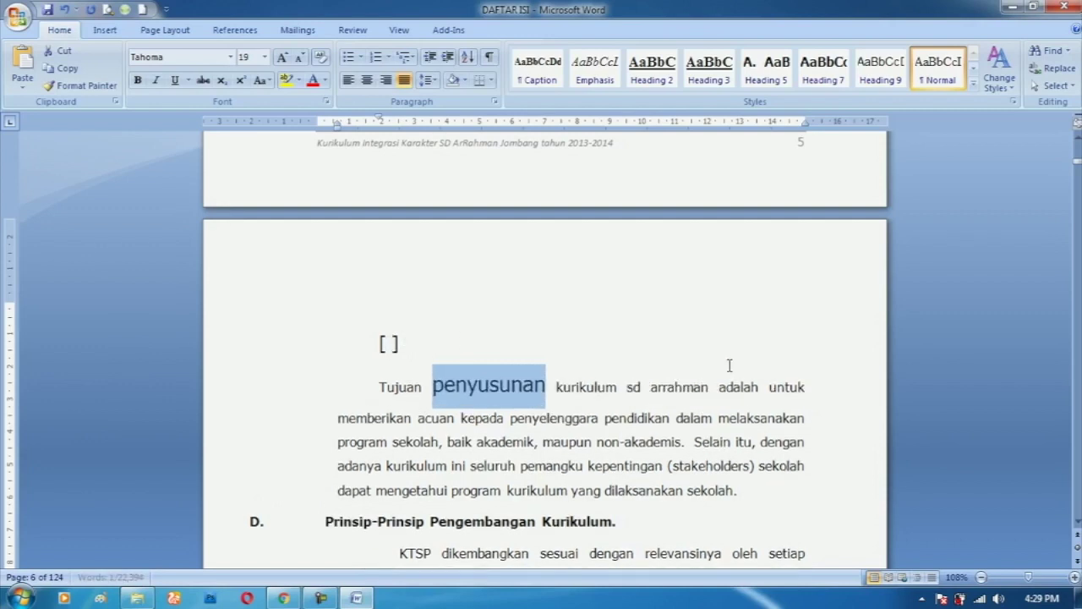
{"action": "key", "text": "ctrl+bracketright"}
{"action": "key", "text": "ctrl+bracketright"}
{"action": "key", "text": "ctrl+bracketright"}
{"action": "key", "text": "ctrl+bracketright"}
{"action": "key", "text": "ctrl+bracketright"}
{"action": "key", "text": "ctrl+bracketright"}
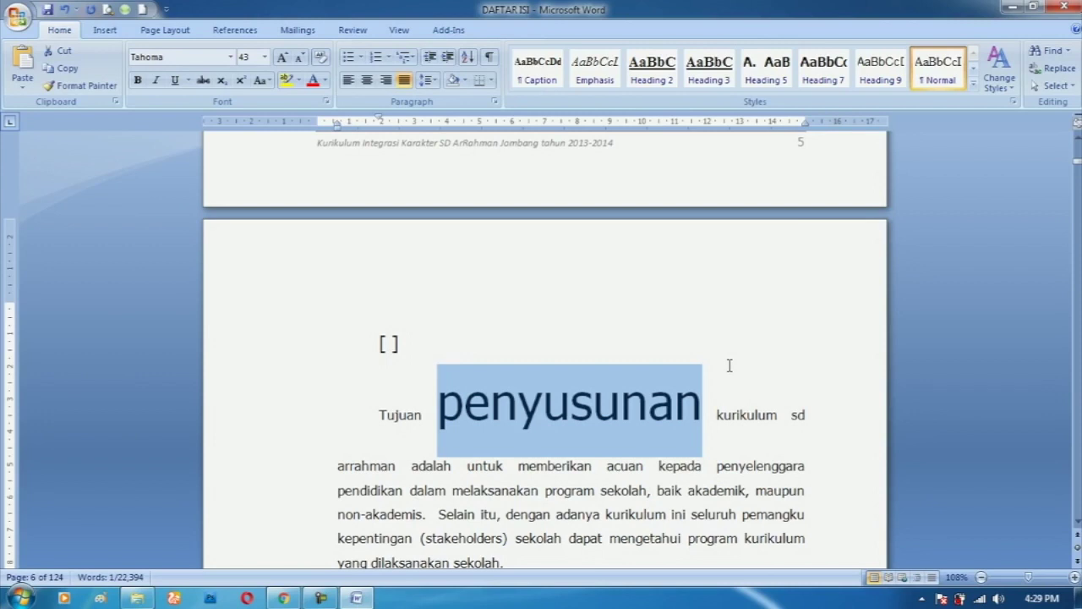
{"action": "key", "text": "ctrl+bracketleft"}
{"action": "key", "text": "ctrl+bracketleft"}
{"action": "key", "text": "ctrl+bracketleft"}
{"action": "key", "text": "ctrl+bracketleft"}
{"action": "key", "text": "ctrl+bracketleft"}
{"action": "key", "text": "ctrl+bracketleft"}
{"action": "key", "text": "ctrl+bracketleft"}
{"action": "key", "text": "ctrl+bracketleft"}
{"action": "key", "text": "ctrl+bracketleft"}
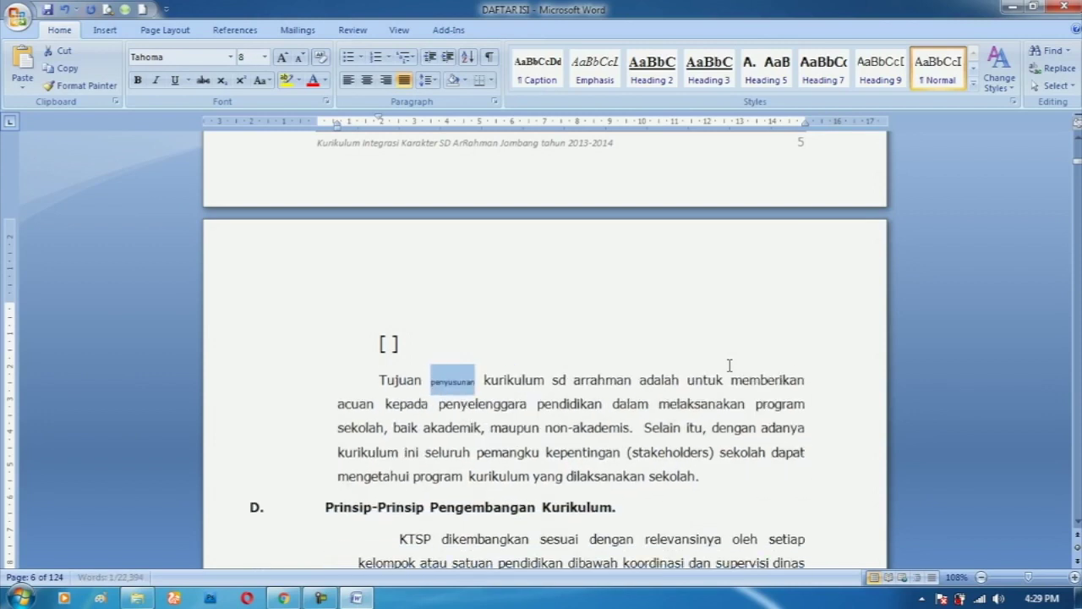
{"action": "key", "text": "ctrl+bracketleft"}
{"action": "key", "text": "ctrl+bracketleft"}
{"action": "key", "text": "ctrl+bracketleft"}
{"action": "key", "text": "ctrl+bracketright"}
{"action": "key", "text": "ctrl+bracketright"}
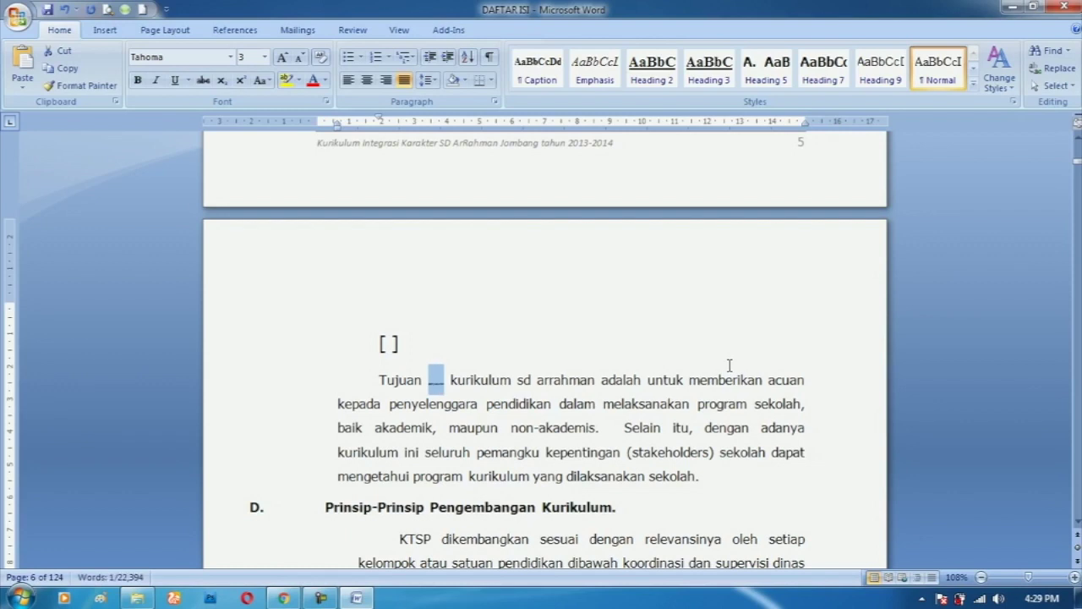
{"action": "key", "text": "ctrl+bracketright"}
{"action": "key", "text": "ctrl+bracketright"}
{"action": "key", "text": "ctrl+bracketright"}
{"action": "key", "text": "ctrl+bracketright"}
{"action": "key", "text": "ctrl+bracketright"}
{"action": "key", "text": "ctrl+bracketright"}
{"action": "key", "text": "ctrl+bracketright"}
{"action": "key", "text": "ctrl+bracketright"}
{"action": "key", "text": "ctrl+bracketright"}
{"action": "key", "text": "ctrl+bracketright"}
{"action": "key", "text": "ctrl+bracketright"}
{"action": "key", "text": "ctrl+bracketright"}
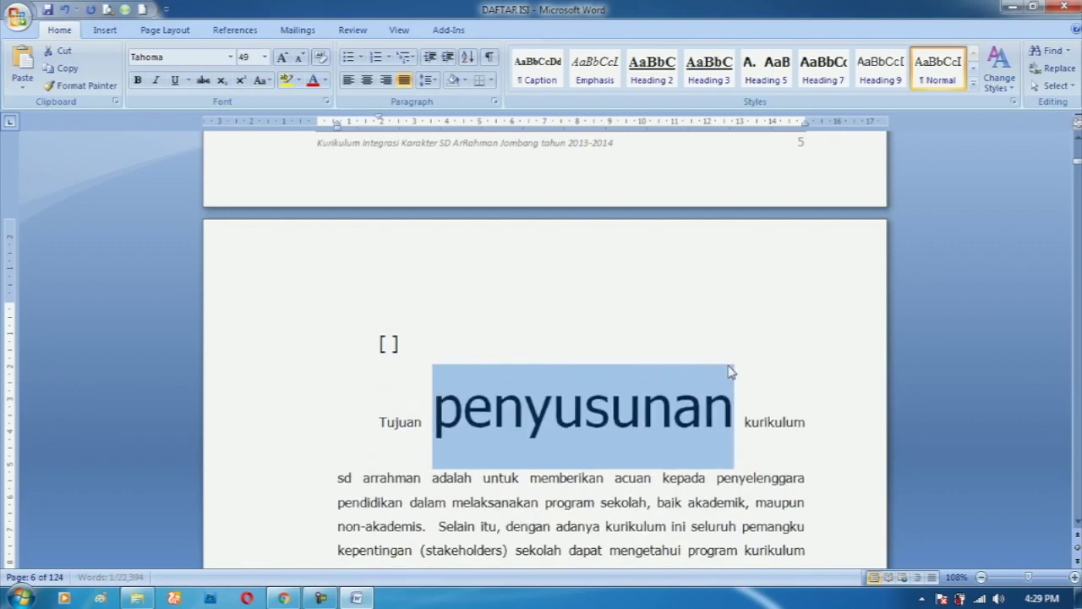
{"action": "key", "text": "ctrl+bracketleft"}
{"action": "key", "text": "ctrl+bracketleft"}
{"action": "key", "text": "ctrl+bracketleft"}
{"action": "key", "text": "ctrl+bracketleft"}
{"action": "key", "text": "ctrl+bracketleft"}
{"action": "key", "text": "ctrl+bracketleft"}
{"action": "key", "text": "ctrl+bracketleft"}
{"action": "key", "text": "ctrl+bracketleft"}
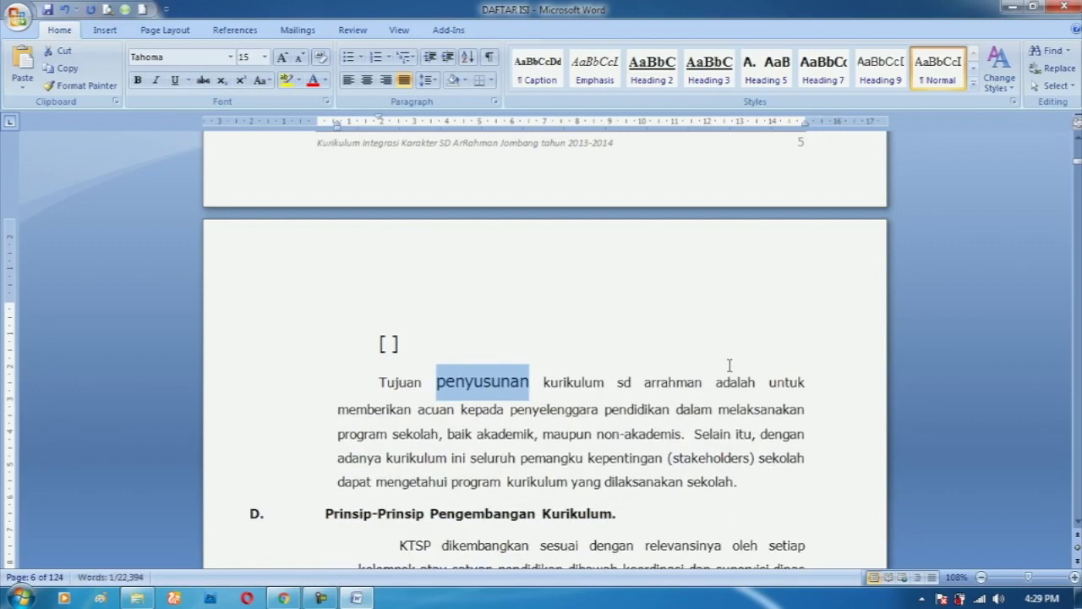
- Make arrahman slightly larger and shrink acuan down to 3 pt
{"action": "left_click", "coordinate": [674, 387]}
{"action": "key", "text": "ctrl+bracketright"}
{"action": "key", "text": "ctrl+bracketright"}
{"action": "key", "text": "ctrl+bracketright"}
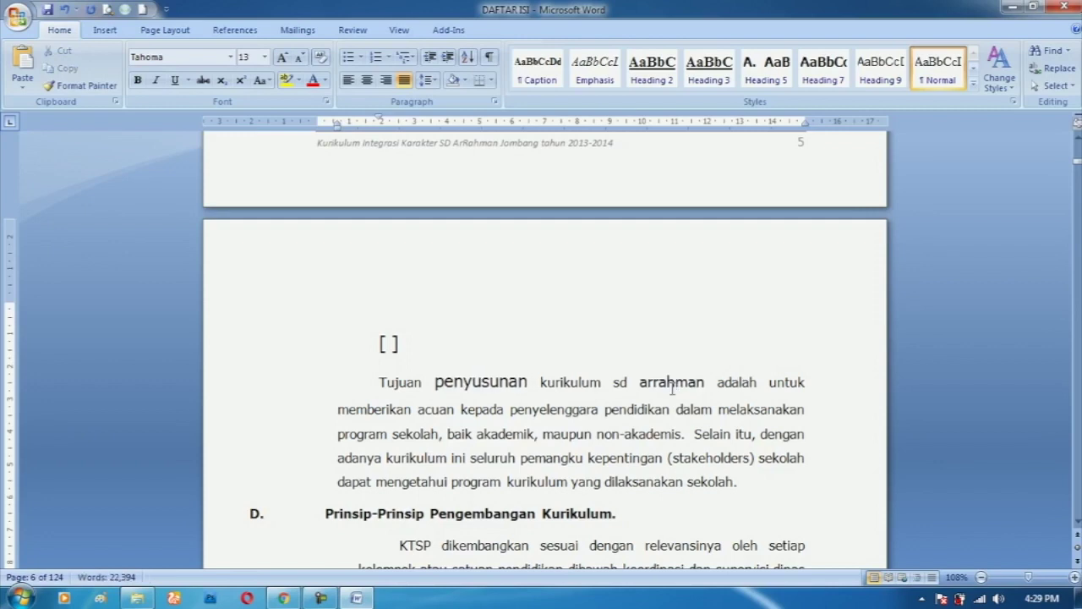
{"action": "key", "text": "ctrl+bracketright"}
{"action": "key", "text": "ctrl+bracketright"}
{"action": "key", "text": "ctrl+bracketright"}
{"action": "key", "text": "ctrl+bracketright"}
{"action": "key", "text": "ctrl+bracketright"}
{"action": "key", "text": "ctrl+bracketright"}
{"action": "key", "text": "ctrl+bracketright"}
{"action": "key", "text": "ctrl+bracketright"}
{"action": "key", "text": "ctrl+bracketright"}
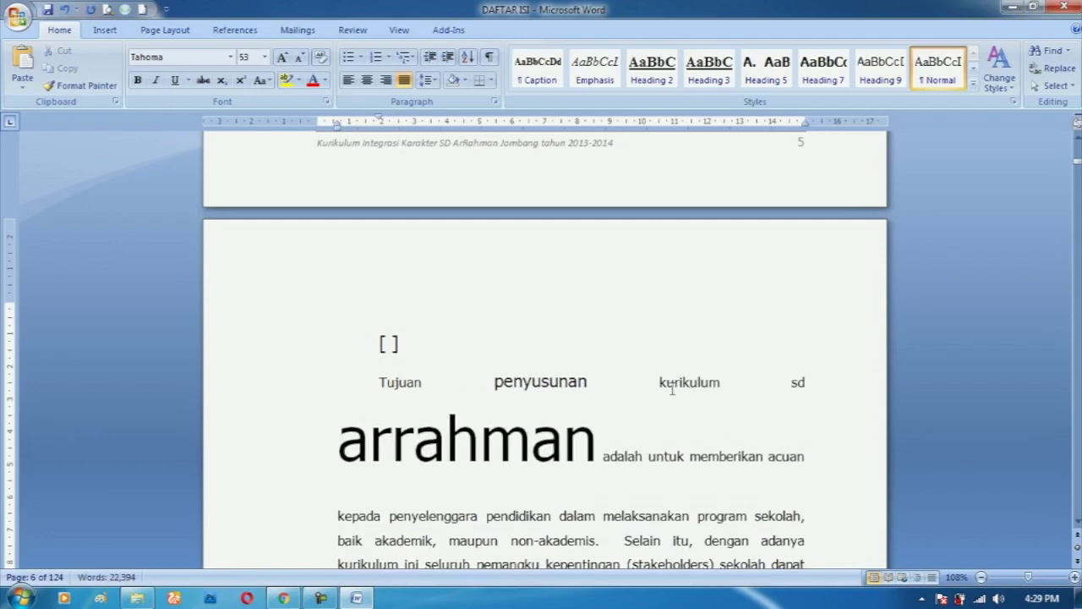
{"action": "key", "text": "ctrl+bracketleft"}
{"action": "key", "text": "ctrl+bracketleft"}
{"action": "key", "text": "ctrl+bracketleft"}
{"action": "key", "text": "ctrl+bracketleft"}
{"action": "key", "text": "ctrl+bracketleft"}
{"action": "key", "text": "ctrl+bracketleft"}
{"action": "key", "text": "ctrl+bracketleft"}
{"action": "key", "text": "ctrl+bracketleft"}
{"action": "key", "text": "ctrl+bracketleft"}
{"action": "key", "text": "ctrl+bracketleft"}
{"action": "key", "text": "ctrl+bracketleft"}
{"action": "key", "text": "ctrl+bracketleft"}
{"action": "key", "text": "ctrl+bracketleft"}
{"action": "key", "text": "ctrl+bracketleft"}
{"action": "key", "text": "ctrl+bracketleft"}
{"action": "key", "text": "ctrl+bracketleft"}
{"action": "key", "text": "ctrl+bracketleft"}
{"action": "key", "text": "ctrl+bracketleft"}
{"action": "key", "text": "ctrl+bracketleft"}
{"action": "key", "text": "ctrl+bracketleft"}
{"action": "key", "text": "ctrl+bracketleft"}
{"action": "key", "text": "ctrl+bracketleft"}
{"action": "key", "text": "ctrl+bracketleft"}
{"action": "key", "text": "ctrl+bracketleft"}
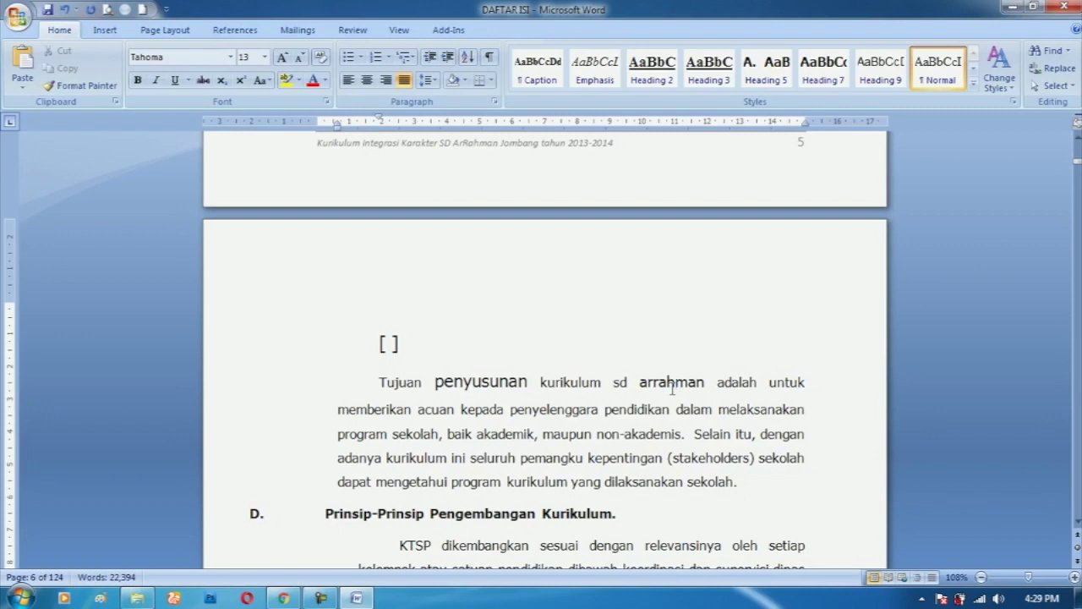
{"action": "left_click", "coordinate": [439, 412]}
{"action": "key", "text": "ctrl+bracketright"}
{"action": "key", "text": "ctrl+bracketright"}
{"action": "key", "text": "ctrl+bracketright"}
{"action": "key", "text": "ctrl+bracketright"}
{"action": "key", "text": "ctrl+bracketright"}
{"action": "key", "text": "ctrl+bracketright"}
{"action": "key", "text": "ctrl+bracketright"}
{"action": "key", "text": "ctrl+bracketright"}
{"action": "key", "text": "ctrl+bracketright"}
{"action": "key", "text": "ctrl+bracketright"}
{"action": "key", "text": "ctrl+bracketright"}
{"action": "key", "text": "ctrl+bracketright"}
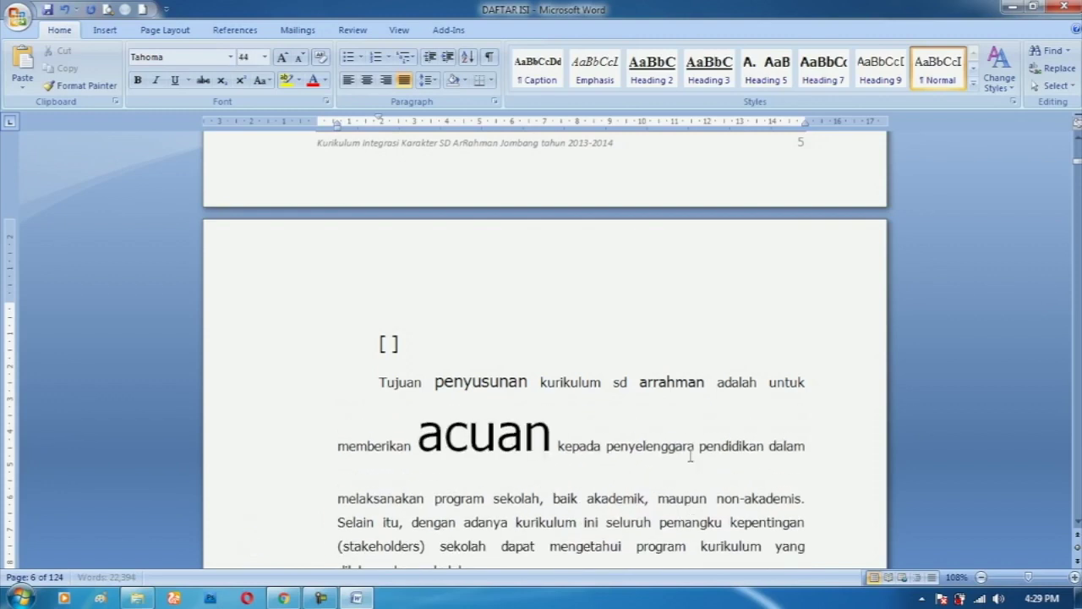
{"action": "key", "text": "ctrl+bracketleft"}
{"action": "key", "text": "ctrl+bracketleft"}
{"action": "key", "text": "ctrl+bracketleft"}
{"action": "key", "text": "ctrl+bracketleft"}
{"action": "key", "text": "ctrl+bracketleft"}
{"action": "key", "text": "ctrl+bracketleft"}
{"action": "key", "text": "ctrl+bracketleft"}
{"action": "key", "text": "ctrl+bracketleft"}
{"action": "key", "text": "ctrl+bracketleft"}
{"action": "key", "text": "ctrl+bracketleft"}
{"action": "key", "text": "ctrl+bracketleft"}
{"action": "key", "text": "ctrl+bracketleft"}
{"action": "key", "text": "ctrl+bracketleft"}
{"action": "key", "text": "ctrl+bracketleft"}
{"action": "key", "text": "ctrl+bracketleft"}
{"action": "key", "text": "ctrl+bracketleft"}
{"action": "key", "text": "ctrl+bracketleft"}
{"action": "key", "text": "ctrl+bracketleft"}
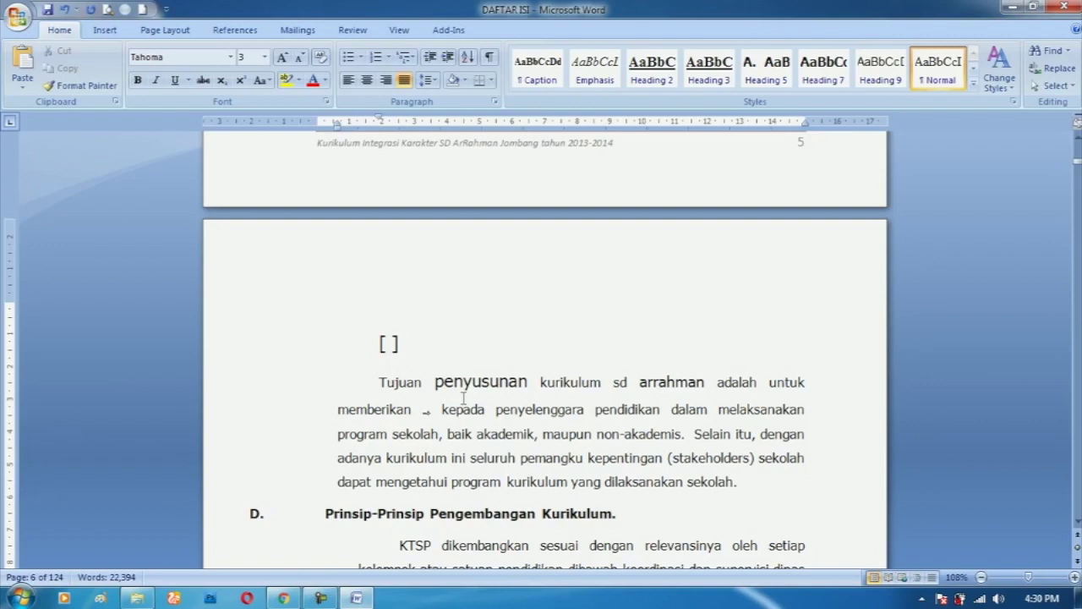
- Replace the [ ] placeholder with the text H2O
{"action": "left_click_drag", "start_coordinate": [381, 342], "coordinate": [408, 343]}
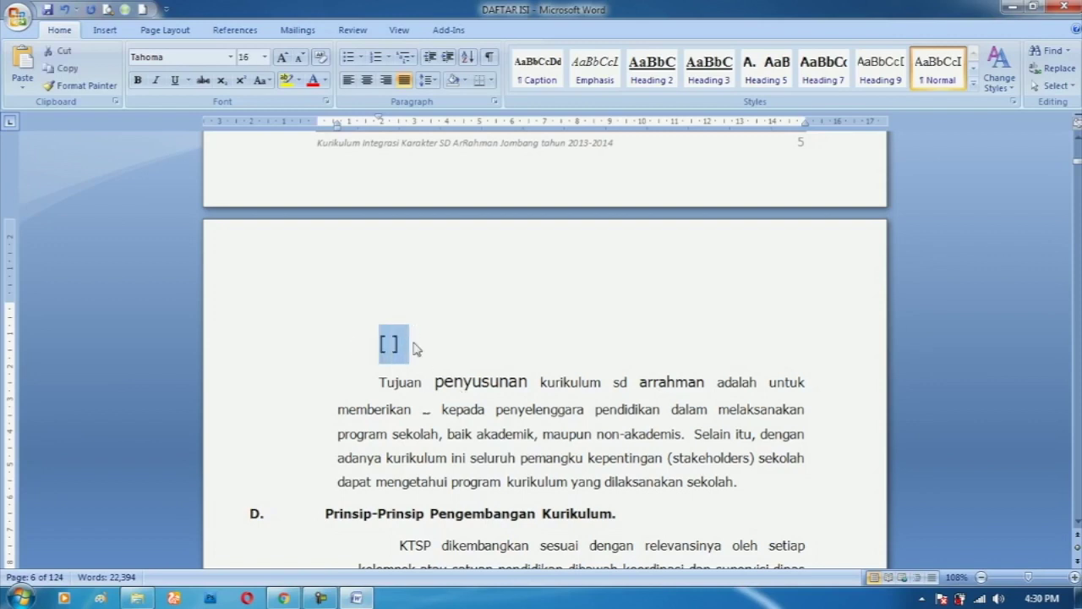
{"action": "type", "text": "H2O"}
{"action": "left_click", "coordinate": [403, 342]}
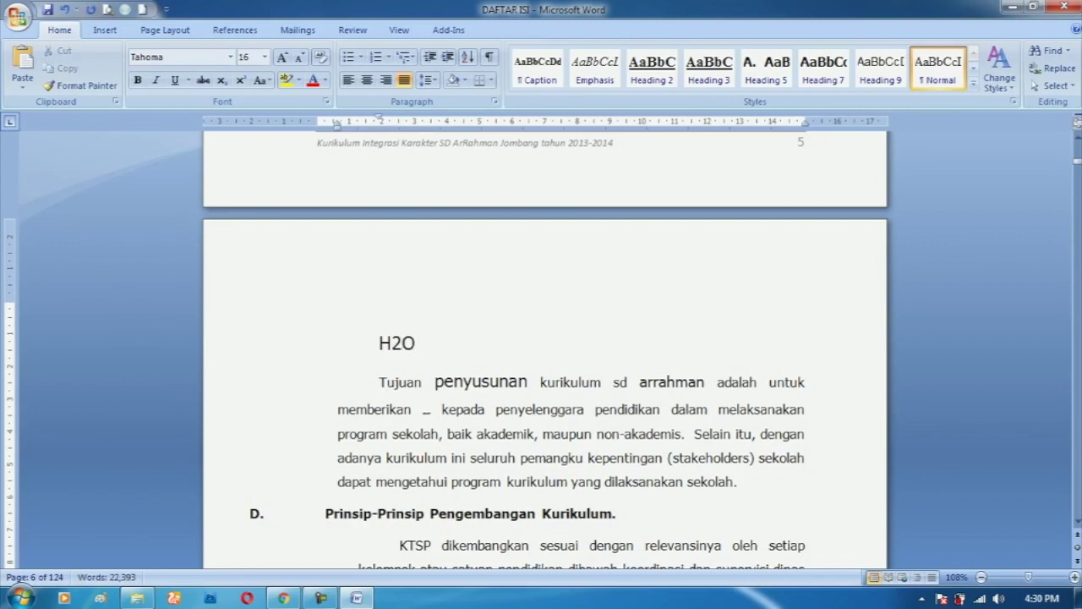
- Format the 2 in H2O as superscript after trying subscript
{"action": "left_click_drag", "start_coordinate": [404, 342], "coordinate": [392, 342]}
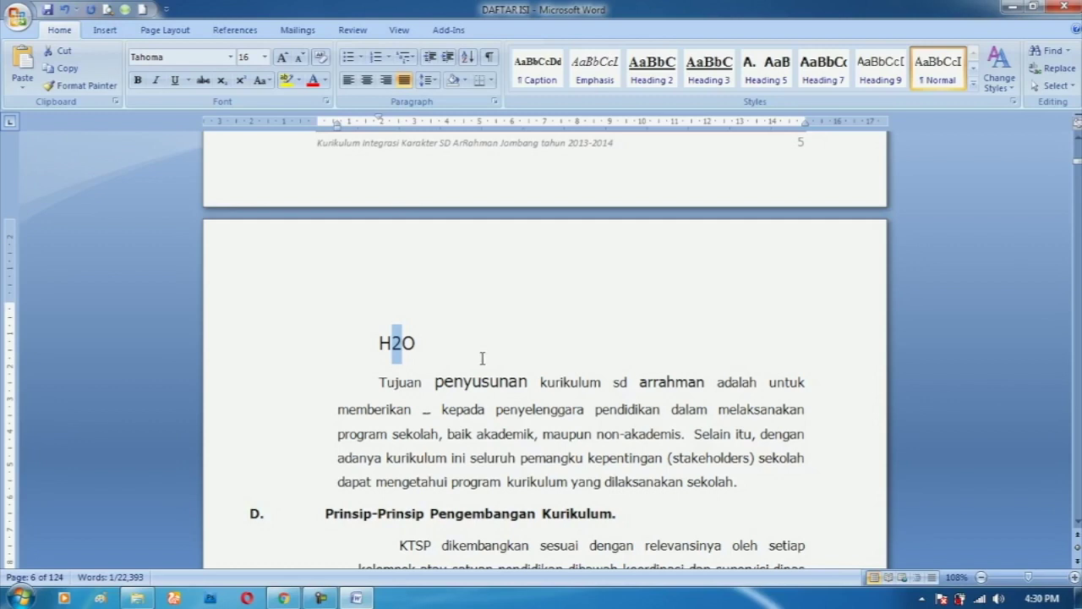
{"action": "key", "text": "ctrl+equal"}
{"action": "key", "text": "ctrl+equal"}
{"action": "key", "text": "ctrl+equal"}
{"action": "key", "text": "ctrl+shift+plus"}
{"action": "key", "text": "ctrl+shift+plus"}
{"action": "key", "text": "ctrl+shift+plus"}
{"action": "key", "text": "ctrl+equal"}
{"action": "key", "text": "ctrl+shift+equal"}
{"action": "key", "text": "ctrl+equal"}
{"action": "key", "text": "ctrl+shift+equal"}
{"action": "key", "text": "Down"}
{"action": "key", "text": "Home"}
{"action": "key", "text": "ctrl+shift+Right"}
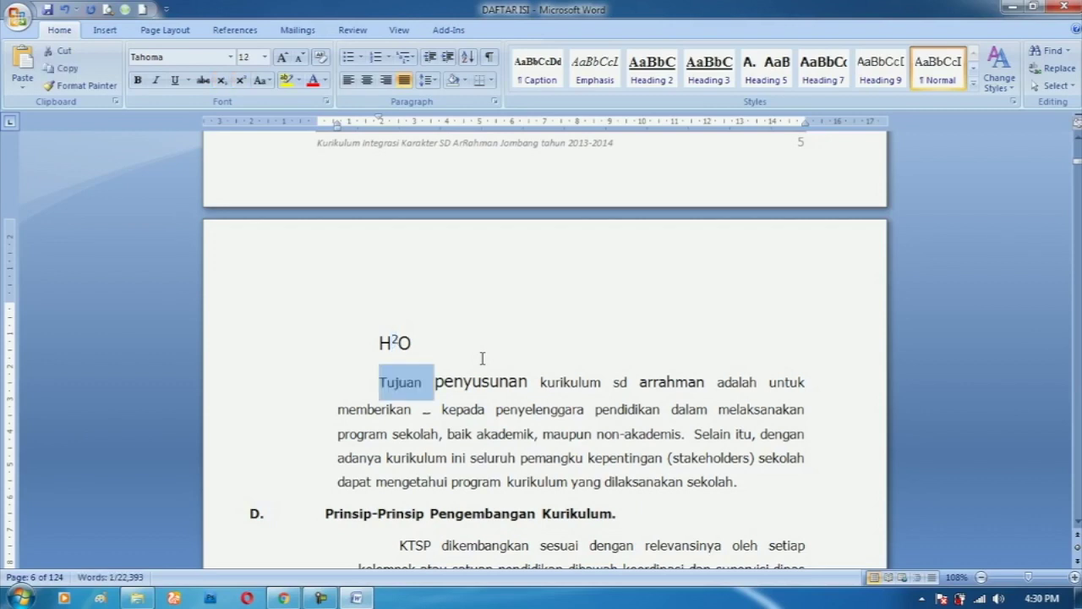
{"action": "key", "text": "ctrl+equal"}
{"action": "key", "text": "ctrl+shift+equal"}
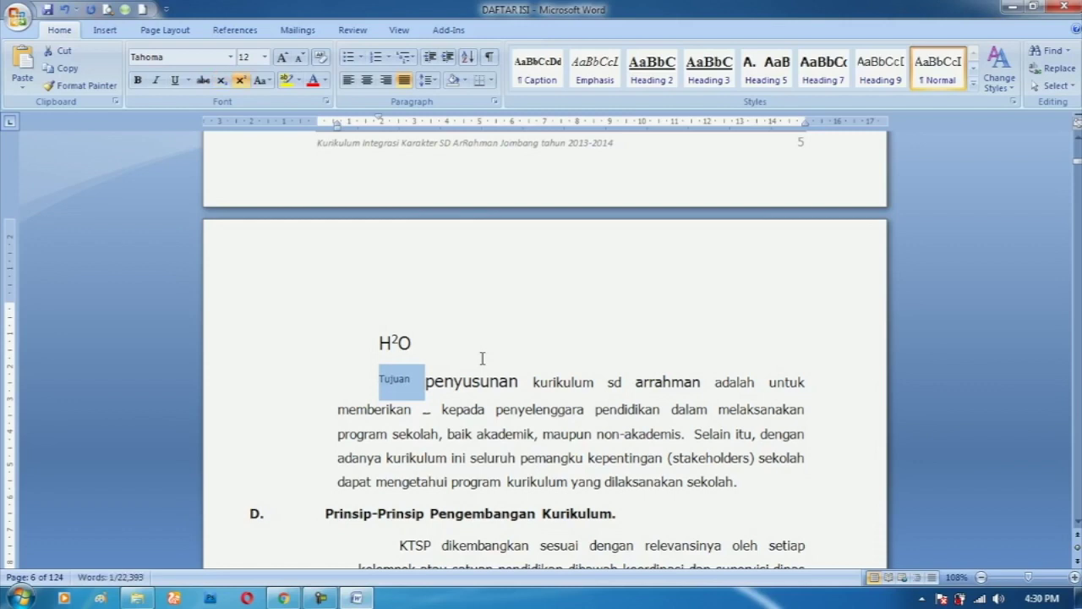
{"action": "key", "text": "ctrl+shift+equal"}
{"action": "key", "text": "Right"}
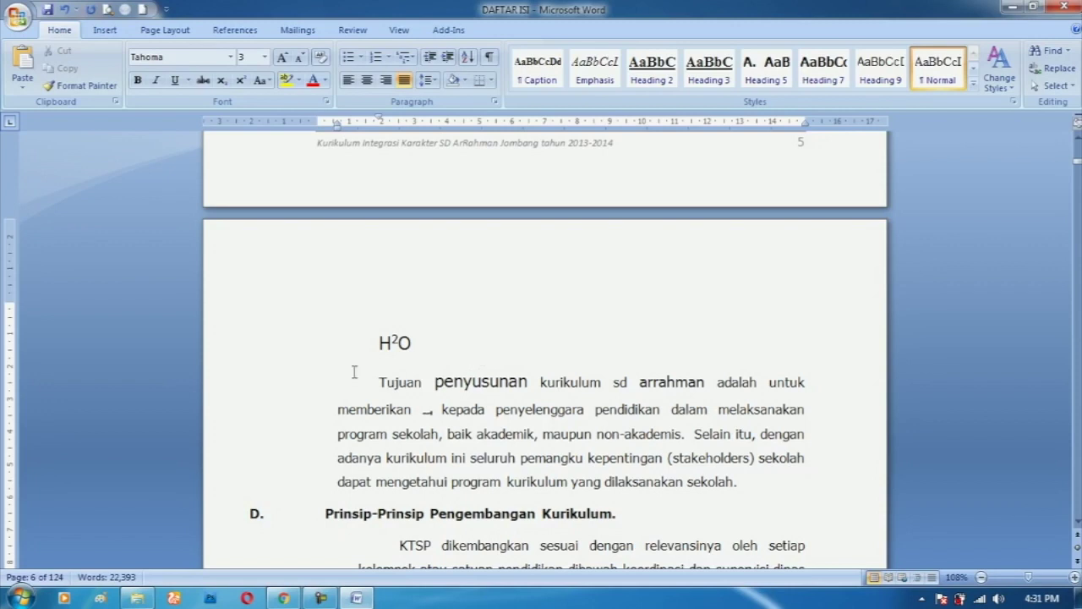
{"action": "left_click", "coordinate": [246, 345]}
- Delete the H²O line, review the page, and place the caret after sekolah
{"action": "key", "text": "Delete"}
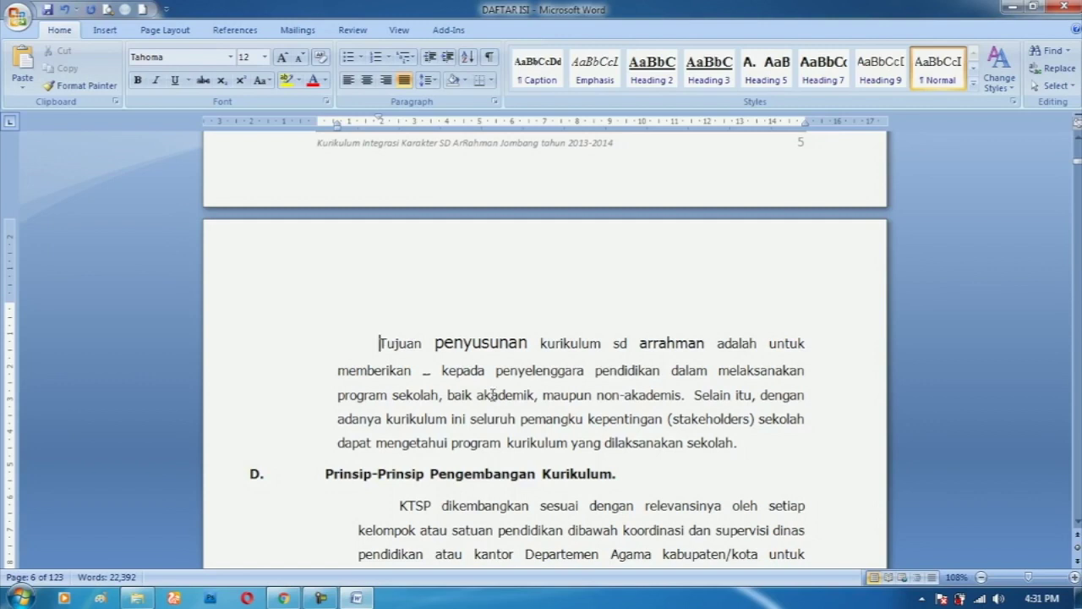
{"action": "scroll", "coordinate": [451, 354], "scroll_direction": "down", "scroll_amount": 1}
{"action": "scroll", "coordinate": [594, 387], "scroll_direction": "down", "scroll_amount": 1}
{"action": "scroll", "coordinate": [625, 430], "scroll_direction": "down", "scroll_amount": 5}
{"action": "scroll", "coordinate": [625, 431], "scroll_direction": "down", "scroll_amount": 6}
{"action": "scroll", "coordinate": [541, 442], "scroll_direction": "up", "scroll_amount": 1}
{"action": "scroll", "coordinate": [512, 379], "scroll_direction": "up", "scroll_amount": 5}
{"action": "scroll", "coordinate": [511, 364], "scroll_direction": "up", "scroll_amount": 3}
{"action": "scroll", "coordinate": [511, 365], "scroll_direction": "up", "scroll_amount": 1}
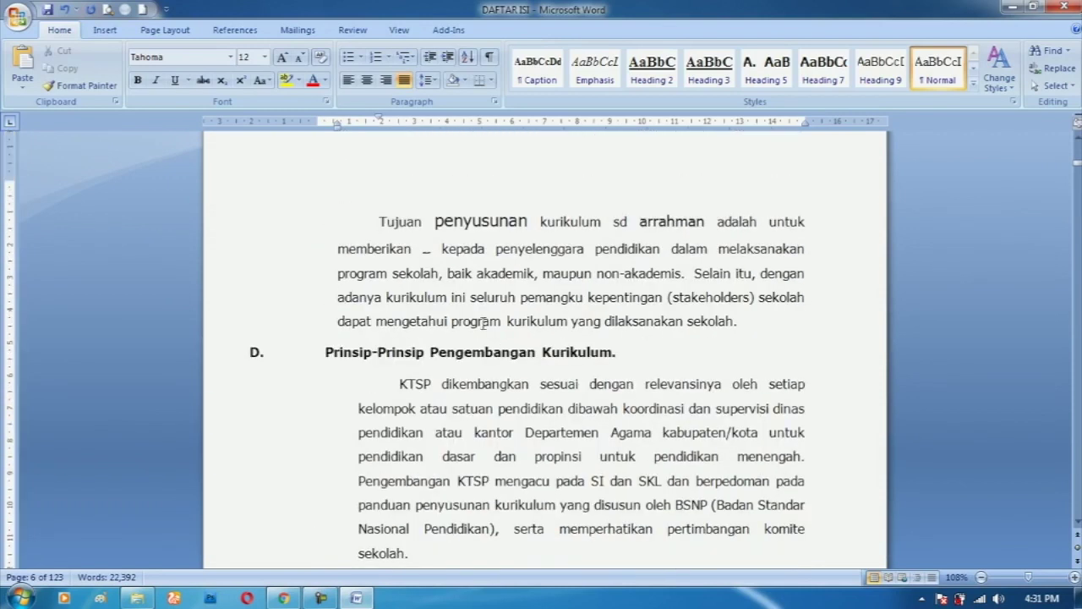
{"action": "left_click", "coordinate": [737, 322]}
{"action": "key", "text": "ctrl+alt+f"}
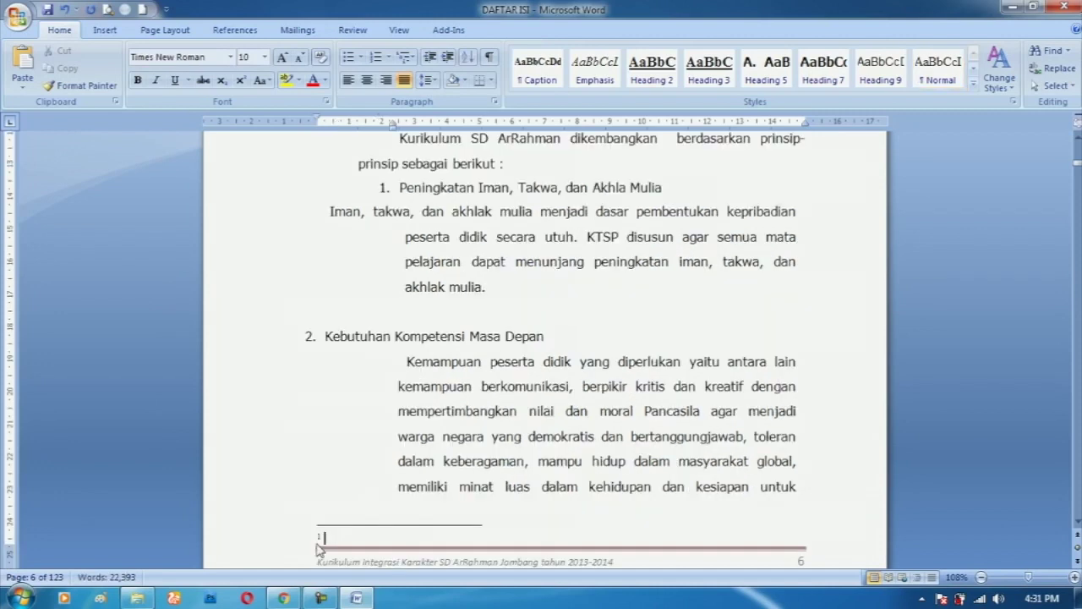
{"action": "scroll", "coordinate": [663, 335], "scroll_direction": "up", "scroll_amount": 10}
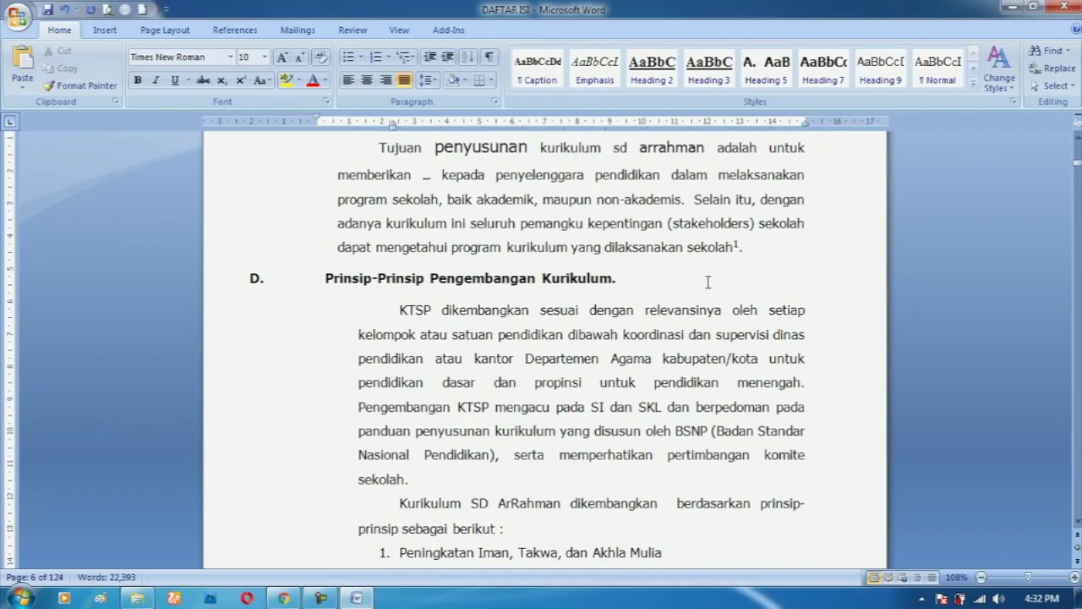
{"action": "scroll", "coordinate": [567, 438], "scroll_direction": "down", "scroll_amount": 3}
{"action": "scroll", "coordinate": [567, 437], "scroll_direction": "down", "scroll_amount": 5}
{"action": "scroll", "coordinate": [508, 457], "scroll_direction": "down", "scroll_amount": 3}
{"action": "type", "text": "SDFSDFSDFSDF SD FSFSFS"}
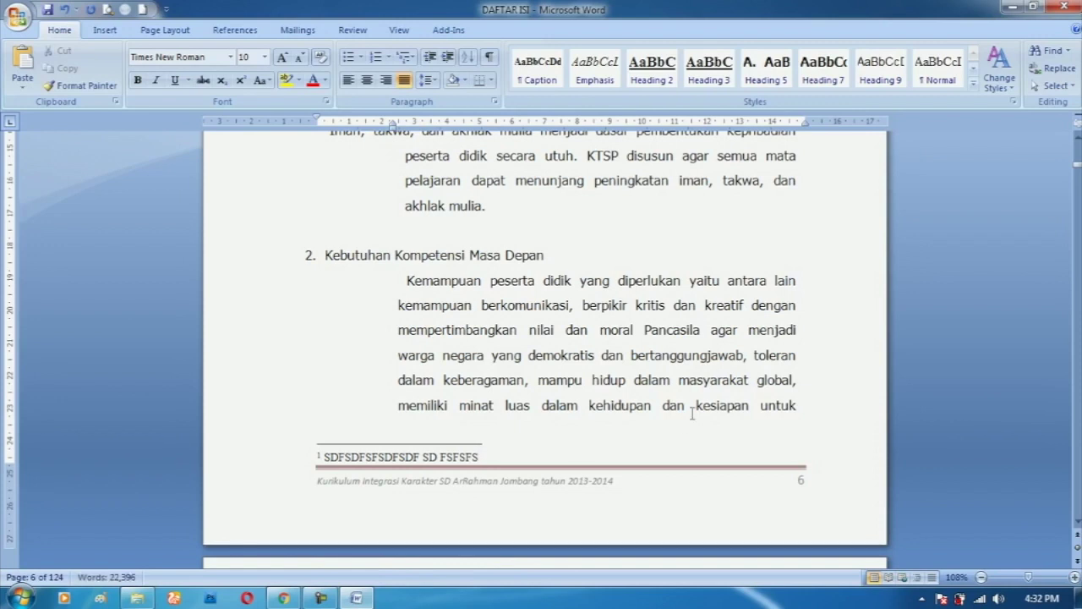
{"action": "scroll", "coordinate": [702, 383], "scroll_direction": "up", "scroll_amount": 5}
{"action": "scroll", "coordinate": [701, 383], "scroll_direction": "up", "scroll_amount": 4}
{"action": "scroll", "coordinate": [702, 383], "scroll_direction": "up", "scroll_amount": 2}
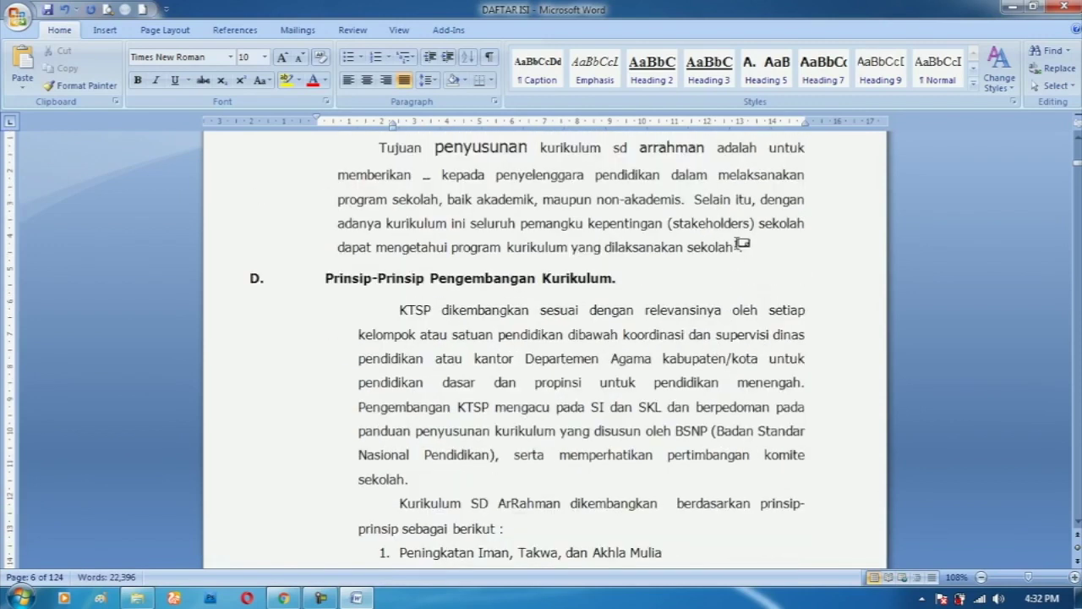
{"action": "mouse_move", "coordinate": [742, 245]}
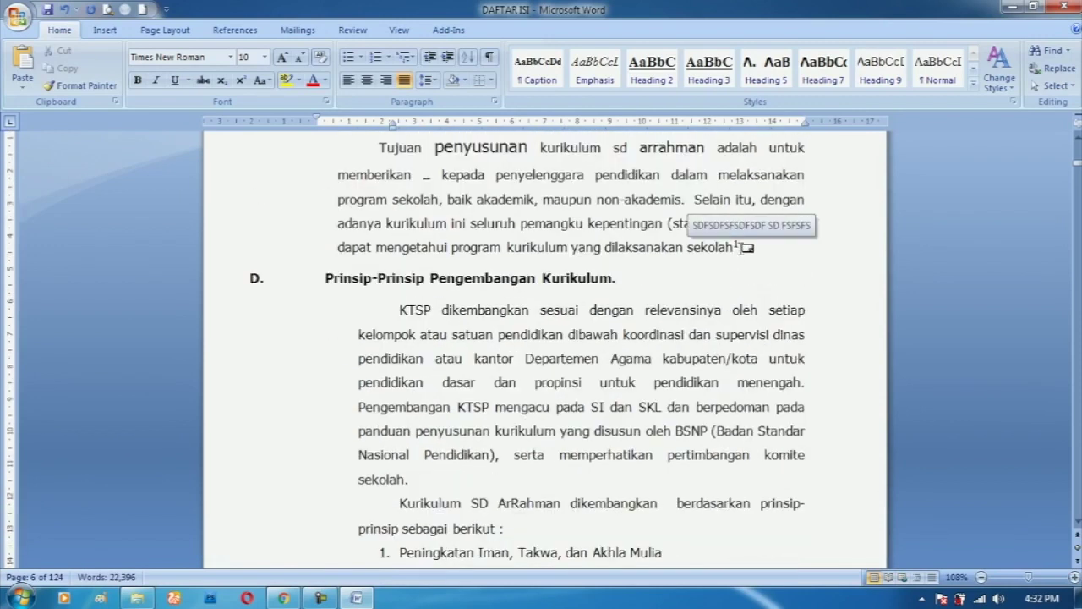
{"action": "left_click", "coordinate": [631, 280]}
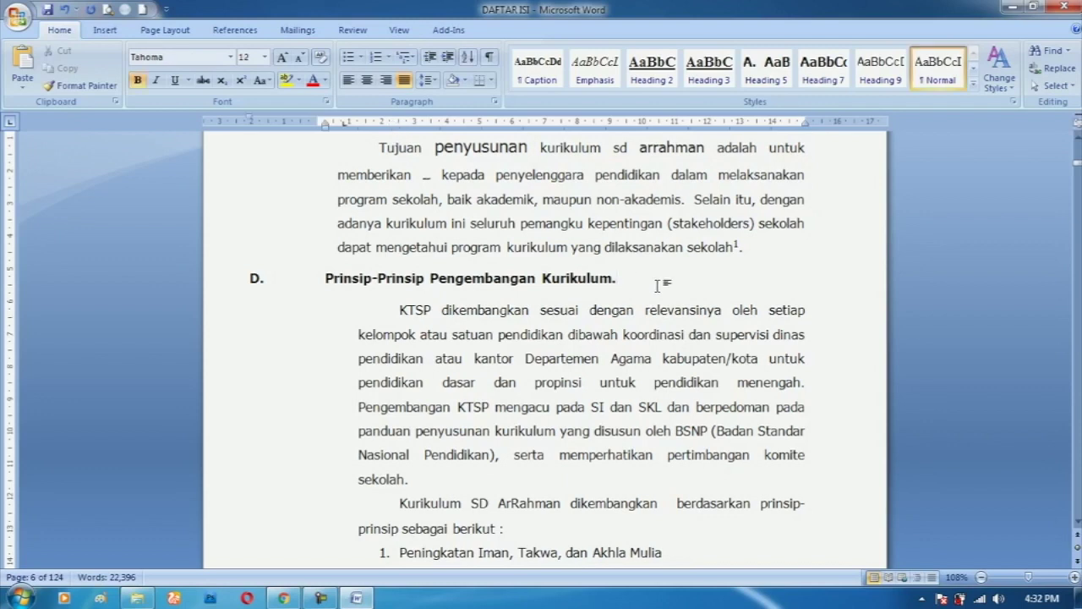
{"action": "key", "text": "ctrl+alt+f"}
{"action": "type", "text": "SDK"}
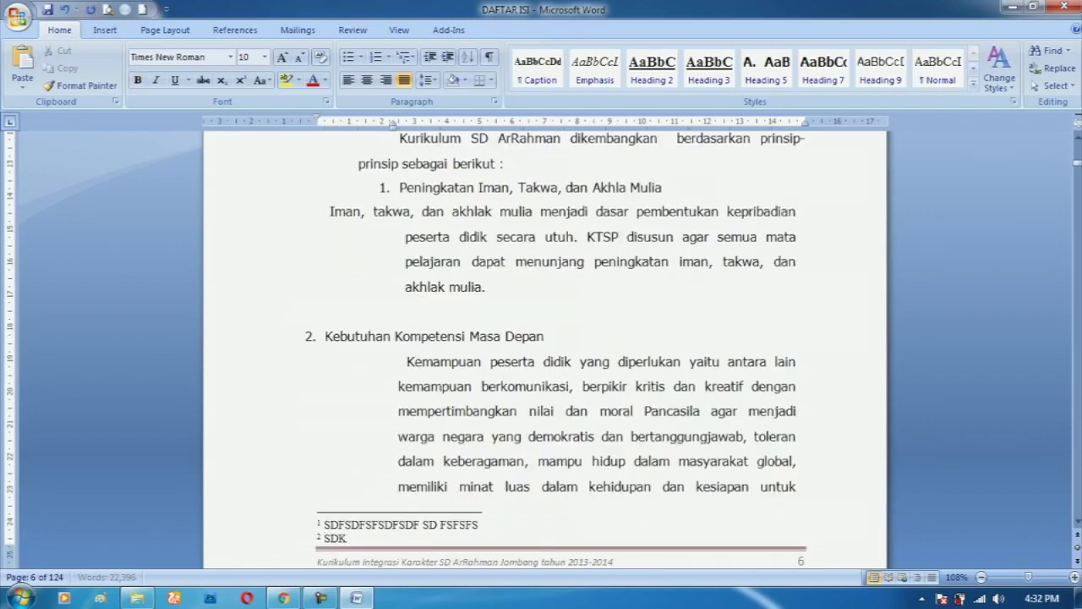
{"action": "type", "text": "FJS DKFJS DFKSDF SDKFJS DKFJASD FAJKJ"}
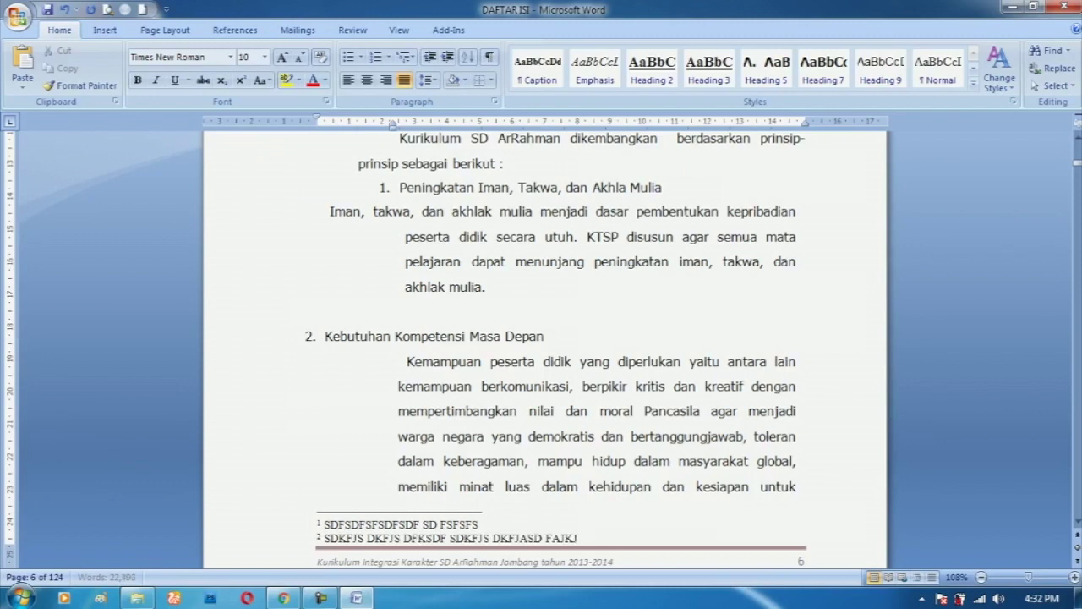
{"action": "type", "text": "jak djfkads fkads fjas"}
{"action": "scroll", "coordinate": [624, 314], "scroll_direction": "up", "scroll_amount": 5}
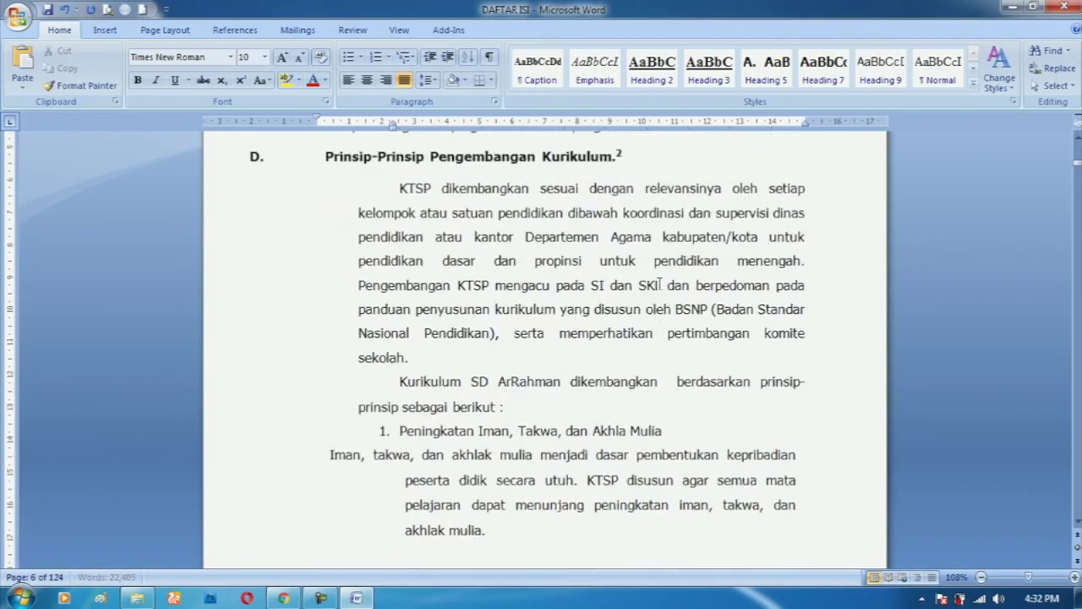
{"action": "scroll", "coordinate": [624, 314], "scroll_direction": "up", "scroll_amount": 3}
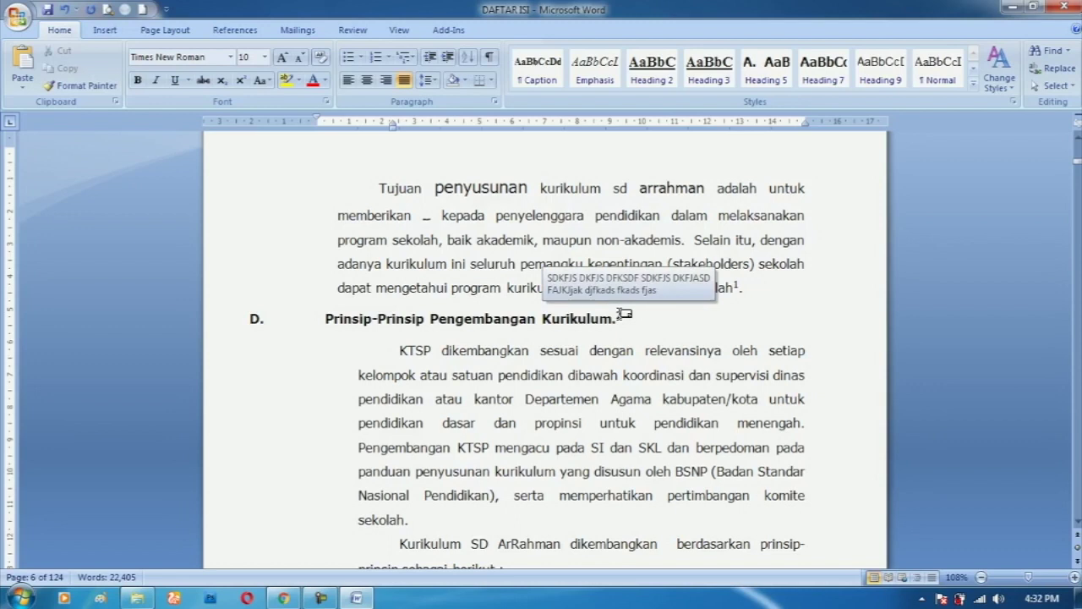
{"action": "left_click", "coordinate": [630, 318]}
{"action": "key", "text": "BackSpace"}
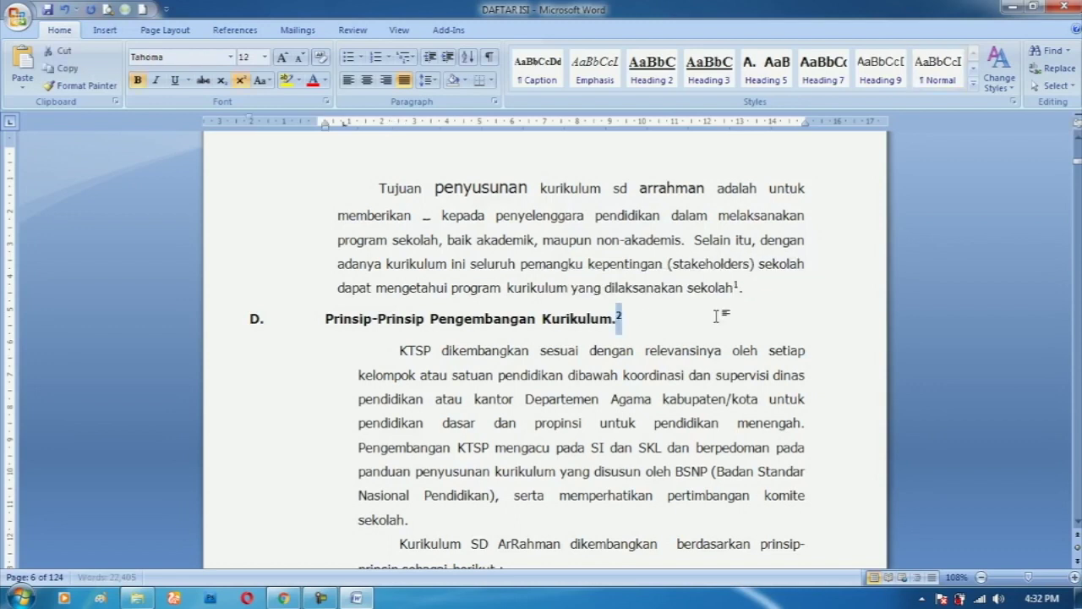
{"action": "key", "text": "BackSpace"}
{"action": "left_click", "coordinate": [744, 288]}
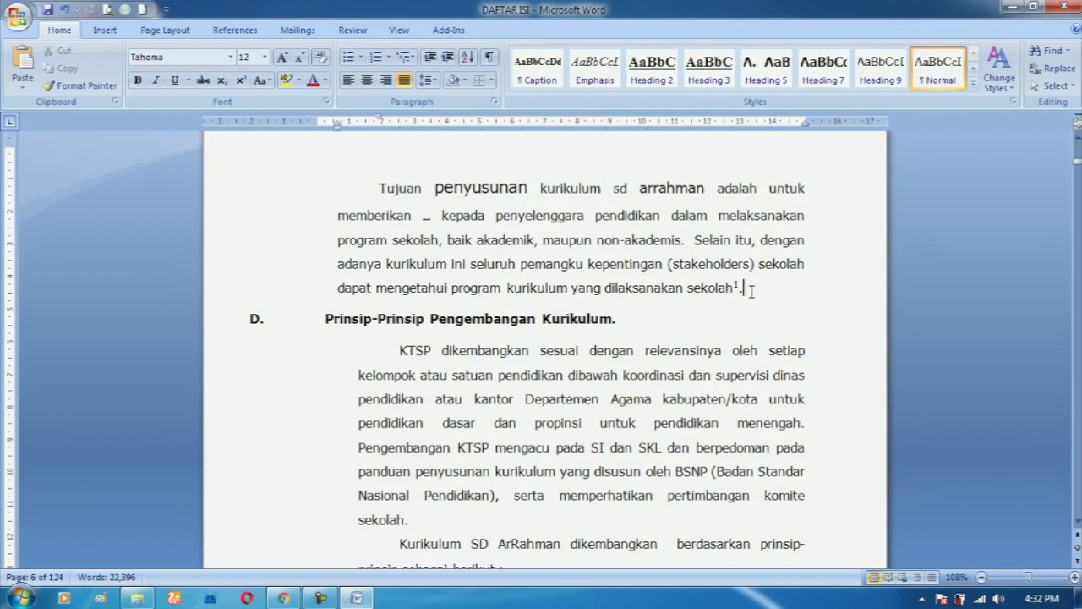
{"action": "key", "text": "BackSpace"}
{"action": "key", "text": "BackSpace"}
{"action": "key", "text": "BackSpace"}
{"action": "scroll", "coordinate": [736, 304], "scroll_direction": "down", "scroll_amount": 5}
{"action": "left_click", "coordinate": [165, 30]}
{"action": "scroll", "coordinate": [457, 355], "scroll_direction": "down", "scroll_amount": 5}
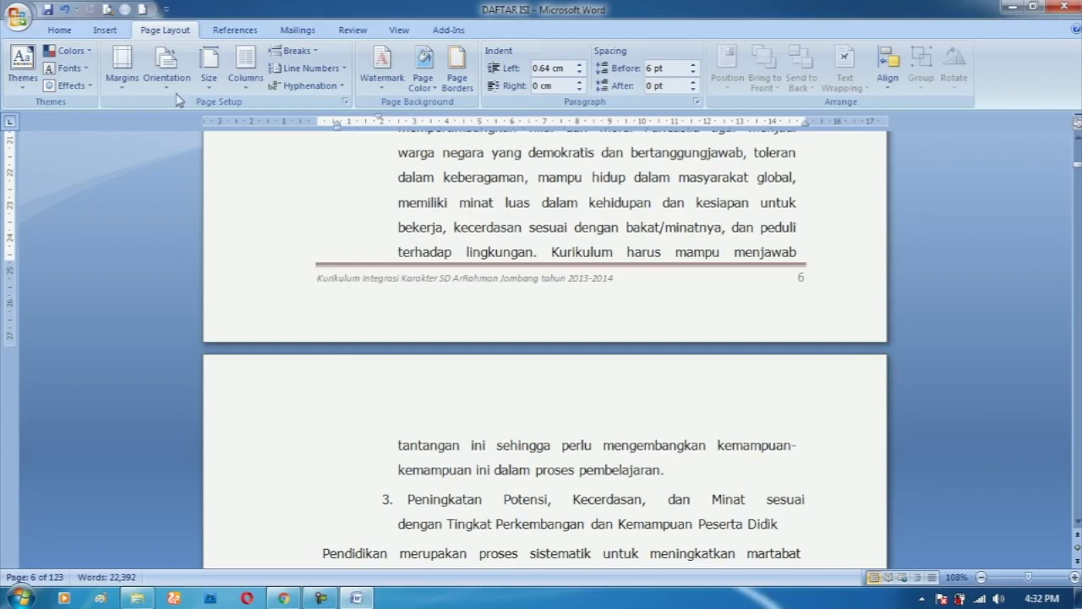
{"action": "left_click", "coordinate": [141, 10]}
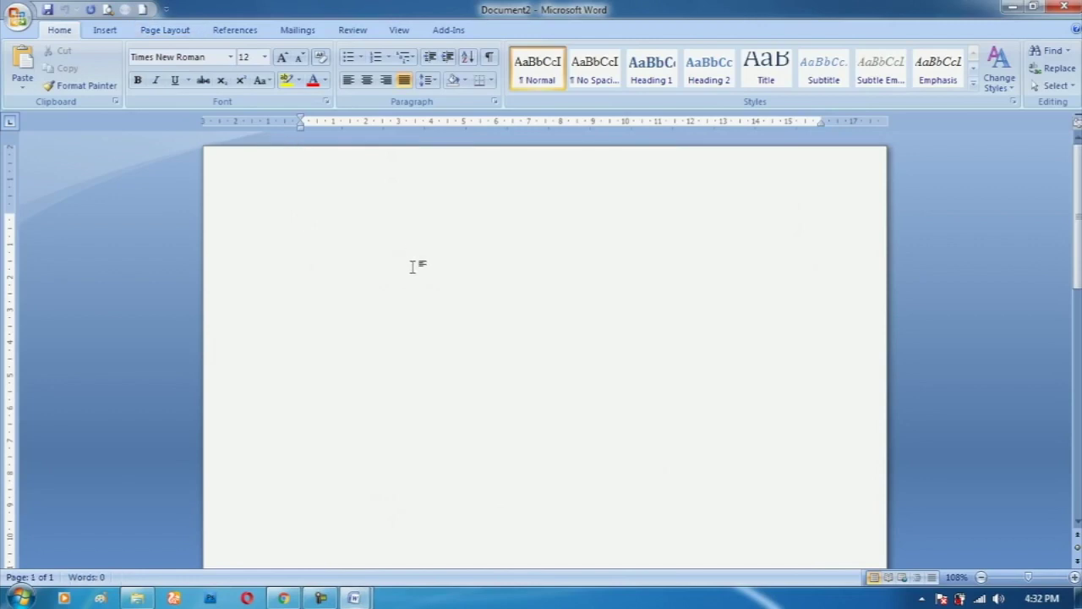
- Add a couple of new pages, then undo them
{"action": "scroll", "coordinate": [436, 266], "scroll_direction": "down", "scroll_amount": 1, "text": "ctrl"}
{"action": "scroll", "coordinate": [440, 266], "scroll_direction": "down", "scroll_amount": 4, "text": "ctrl"}
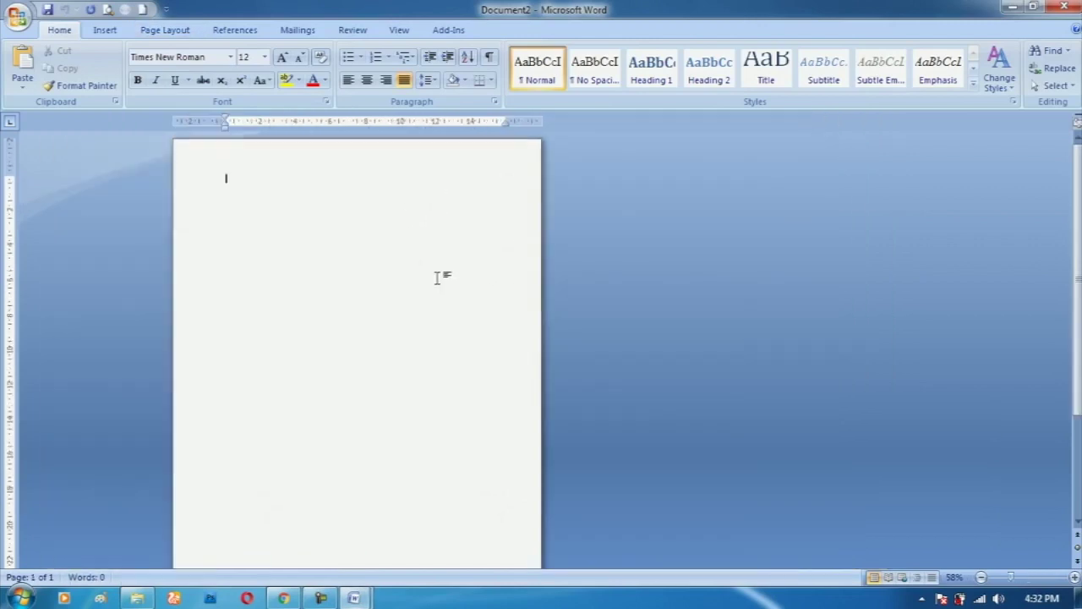
{"action": "scroll", "coordinate": [432, 289], "scroll_direction": "down", "scroll_amount": 3, "text": "ctrl"}
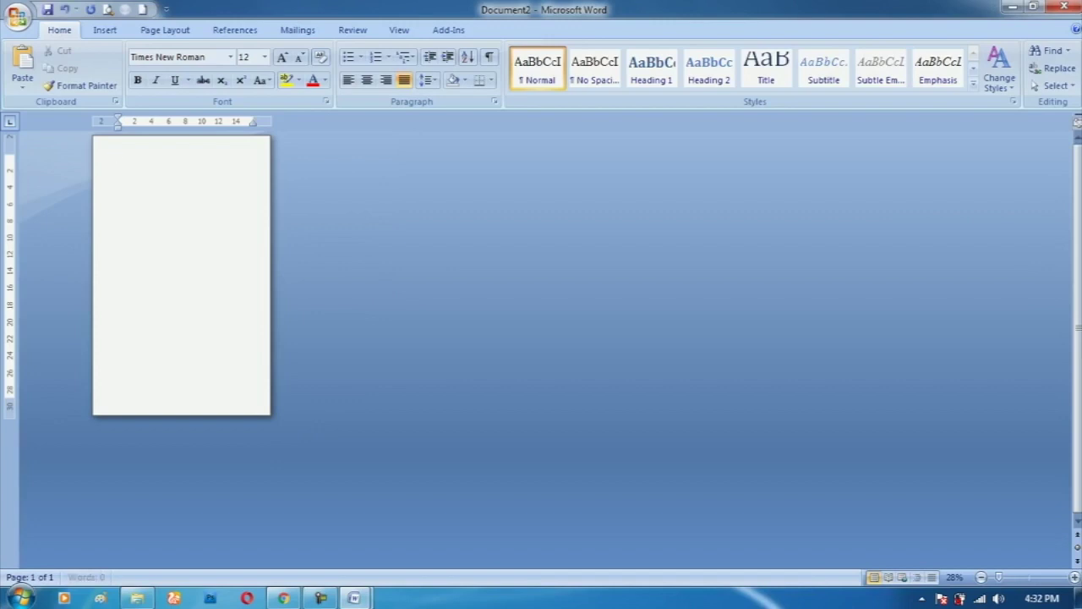
{"action": "key", "text": "Return"}
{"action": "key", "text": "Return"}
{"action": "key", "text": "Return"}
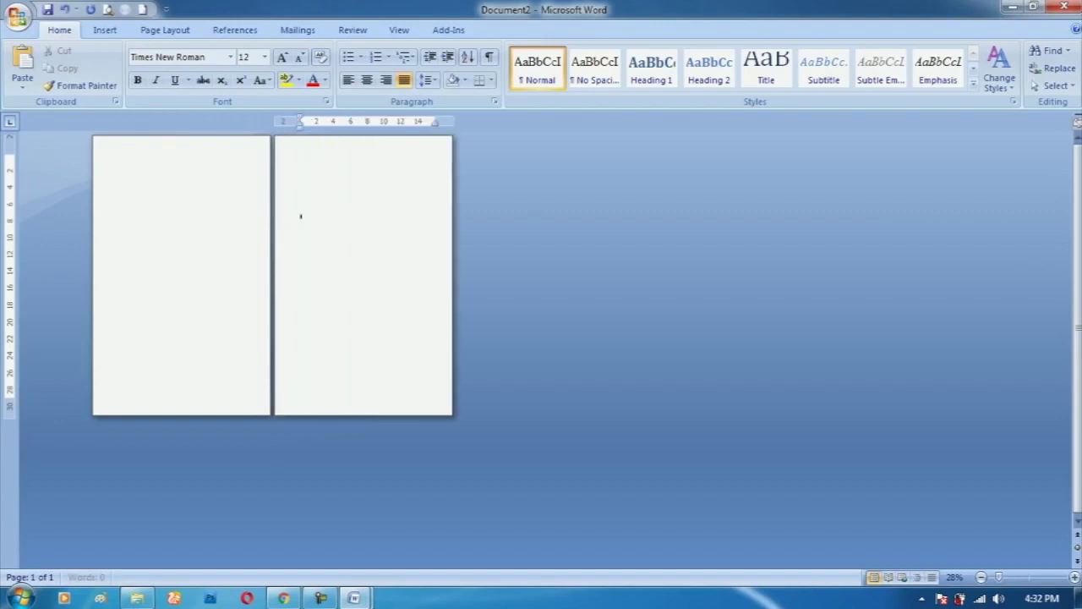
{"action": "key", "text": "ctrl+Return"}
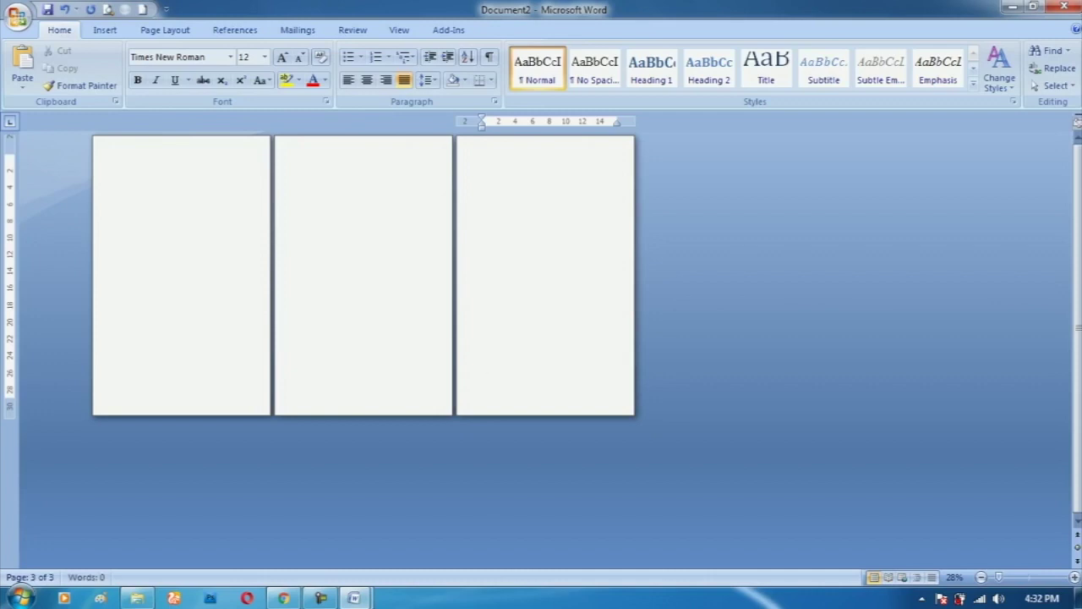
{"action": "key", "text": "ctrl+z"}
{"action": "key", "text": "ctrl+z"}
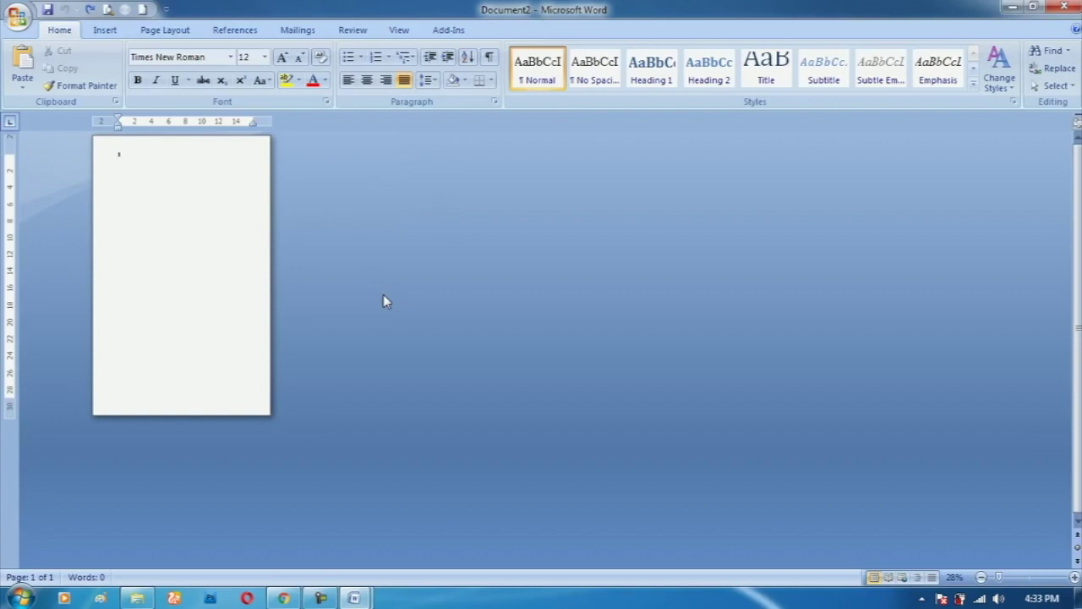
- Insert many blank pages with Ctrl+Enter, then select all and delete them
{"action": "key", "text": "ctrl+Return"}
{"action": "key", "text": "ctrl+Return"}
{"action": "key", "text": "ctrl+Return"}
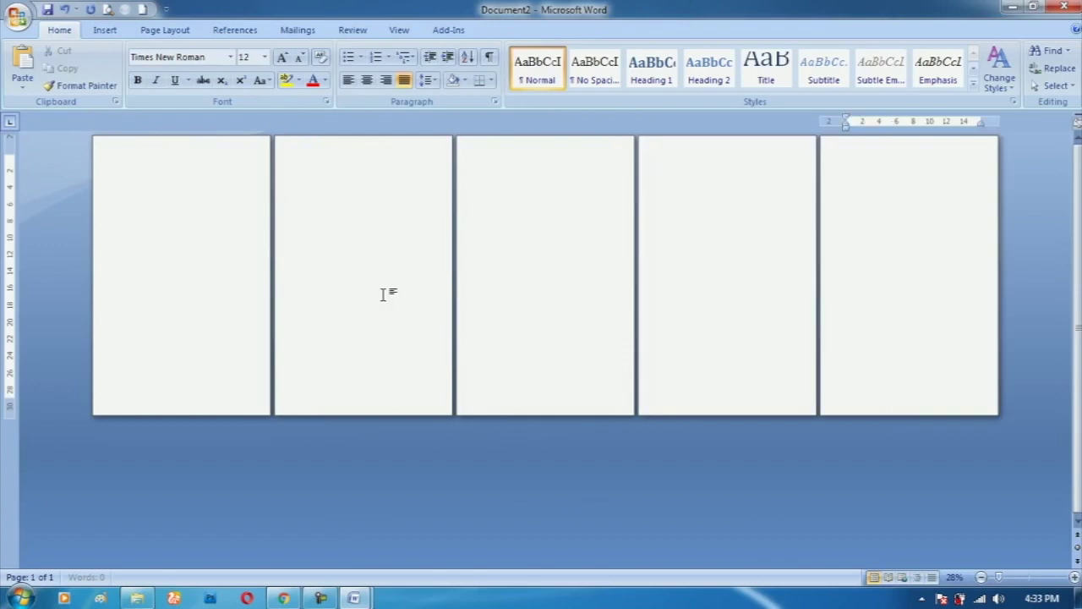
{"action": "key", "text": "ctrl+Return"}
{"action": "key", "text": "ctrl+Return"}
{"action": "key", "text": "ctrl+Return"}
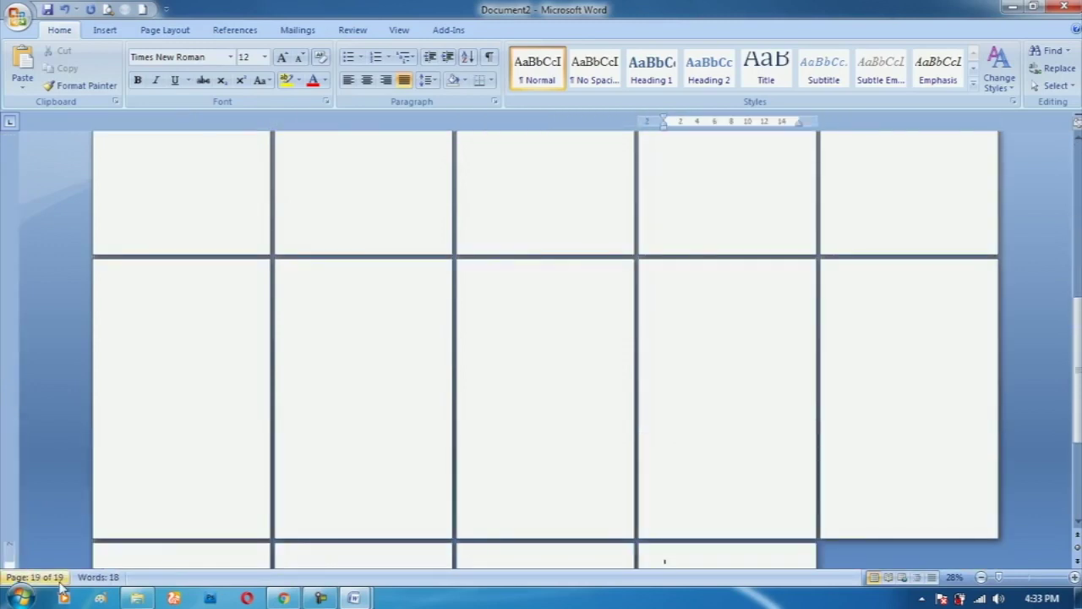
{"action": "scroll", "coordinate": [296, 490], "scroll_direction": "down", "scroll_amount": 2}
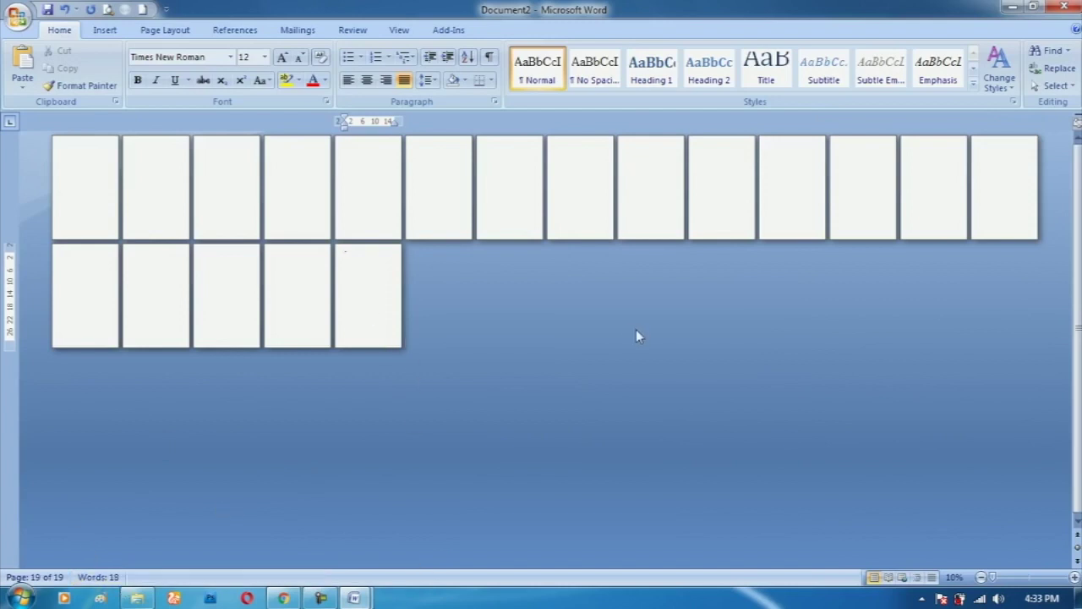
{"action": "key", "text": "ctrl+Return"}
{"action": "key", "text": "ctrl+Return"}
{"action": "key", "text": "ctrl+Return"}
{"action": "key", "text": "ctrl+Return"}
{"action": "key", "text": "ctrl+Return"}
{"action": "key", "text": "ctrl+Return"}
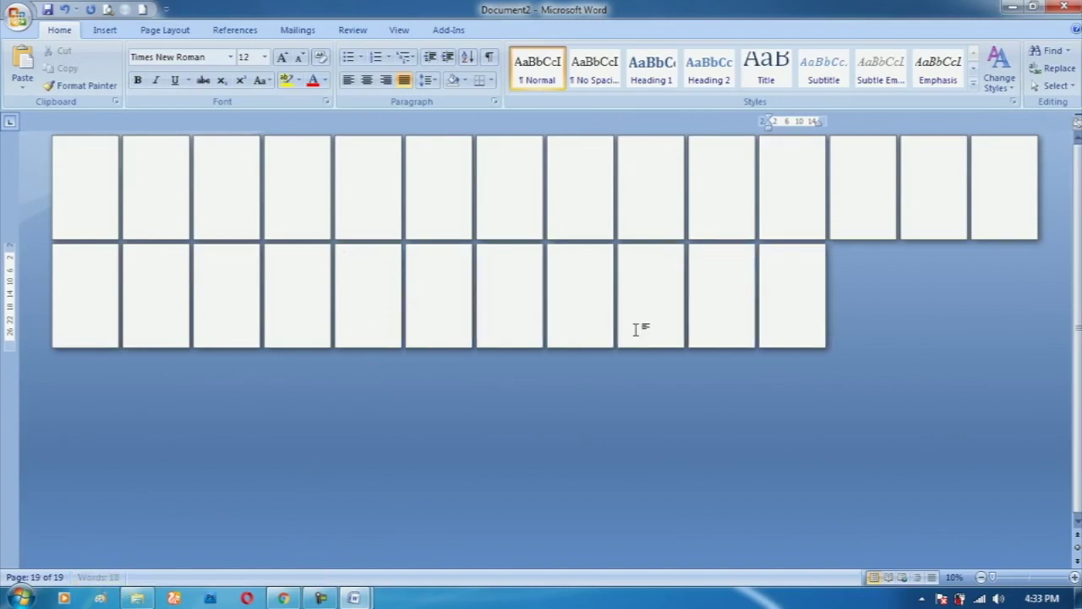
{"action": "key", "text": "ctrl+Return"}
{"action": "key", "text": "ctrl+Return"}
{"action": "key", "text": "ctrl+Return"}
{"action": "key", "text": "ctrl+Return"}
{"action": "key", "text": "ctrl+Return"}
{"action": "key", "text": "ctrl+Return"}
{"action": "key", "text": "ctrl+Return"}
{"action": "key", "text": "ctrl+Return"}
{"action": "key", "text": "ctrl+Return"}
{"action": "key", "text": "ctrl+Return"}
{"action": "key", "text": "ctrl+Return"}
{"action": "key", "text": "ctrl+Return"}
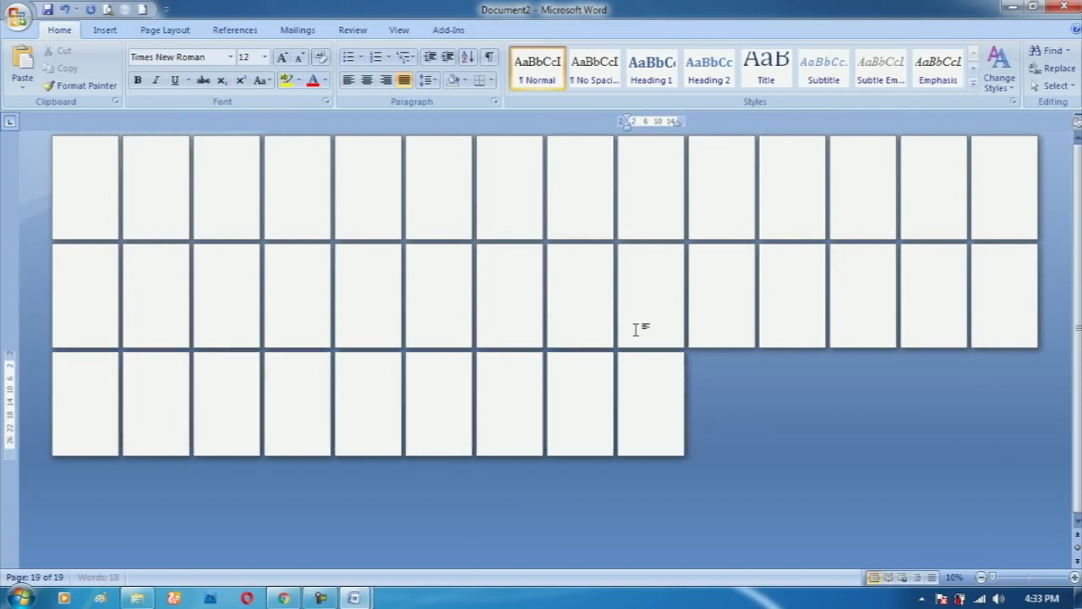
{"action": "key", "text": "ctrl+Return"}
{"action": "key", "text": "ctrl+Return"}
{"action": "key", "text": "ctrl+Return"}
{"action": "key", "text": "ctrl+Return"}
{"action": "key", "text": "ctrl+a"}
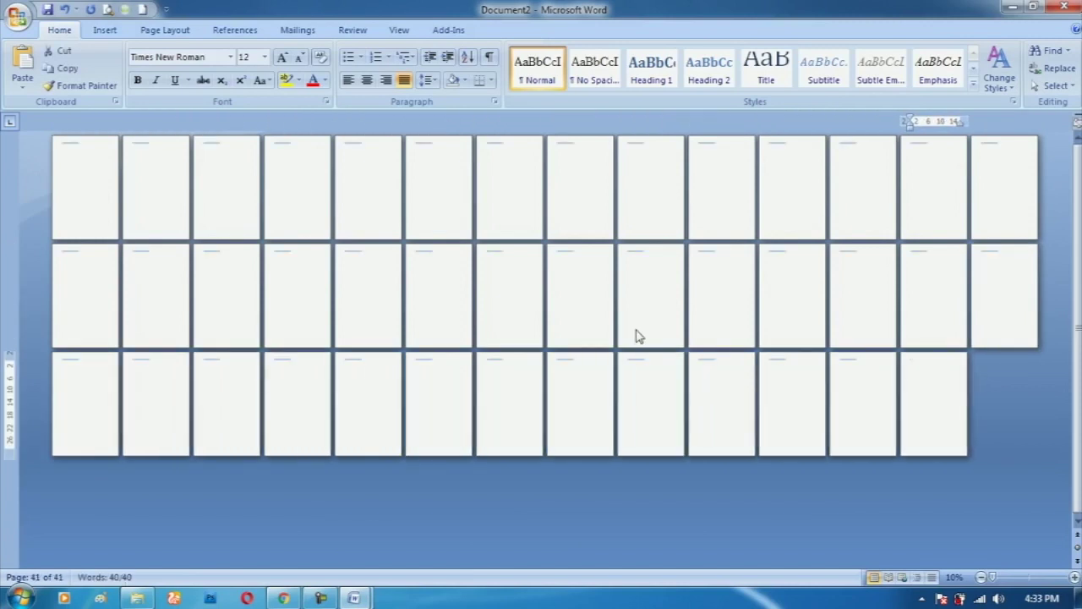
{"action": "key", "text": "Delete"}
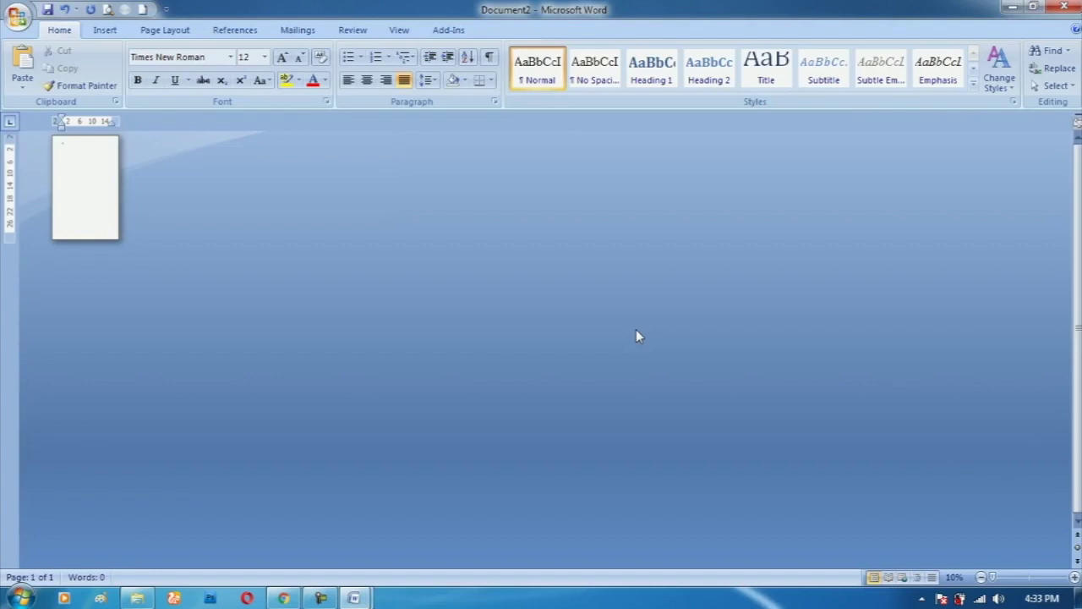
- Add another batch of page breaks and clear them all, leaving one blank page
{"action": "key", "text": "ctrl+Return"}
{"action": "key", "text": "ctrl+Return"}
{"action": "key", "text": "ctrl+Return"}
{"action": "key", "text": "ctrl+Return"}
{"action": "key", "text": "ctrl+Return"}
{"action": "key", "text": "ctrl+Return"}
{"action": "key", "text": "ctrl+Return"}
{"action": "key", "text": "ctrl+Return"}
{"action": "key", "text": "ctrl+Return"}
{"action": "key", "text": "ctrl+Return"}
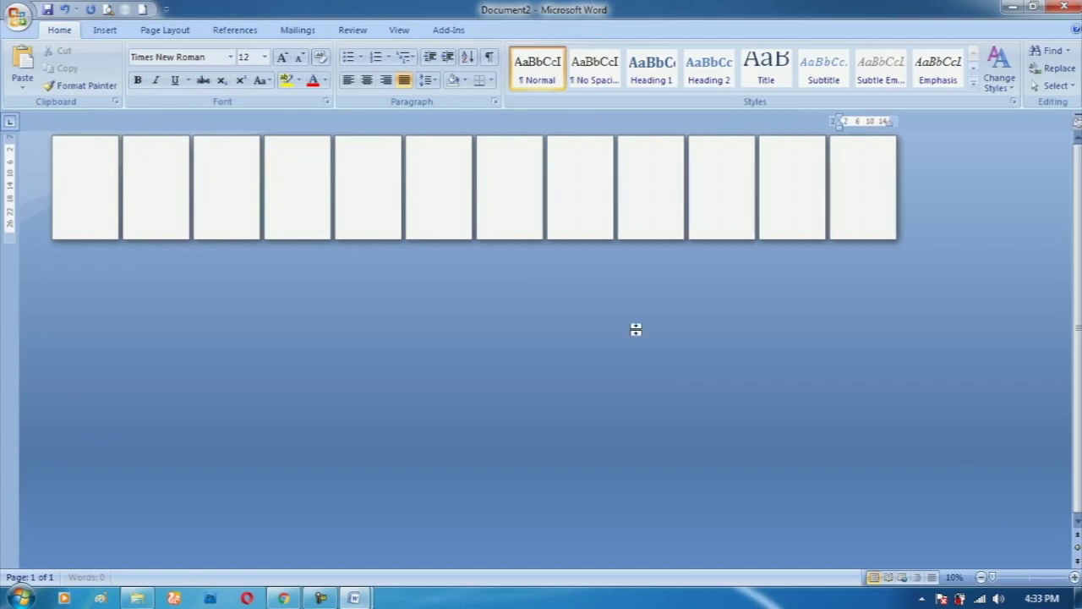
{"action": "key", "text": "ctrl+Return"}
{"action": "key", "text": "ctrl+Return"}
{"action": "key", "text": "ctrl+Return"}
{"action": "key", "text": "ctrl+Return"}
{"action": "key", "text": "ctrl+Return"}
{"action": "key", "text": "ctrl+Return"}
{"action": "key", "text": "ctrl+Return"}
{"action": "key", "text": "ctrl+Return"}
{"action": "key", "text": "ctrl+Return"}
{"action": "key", "text": "ctrl+Return"}
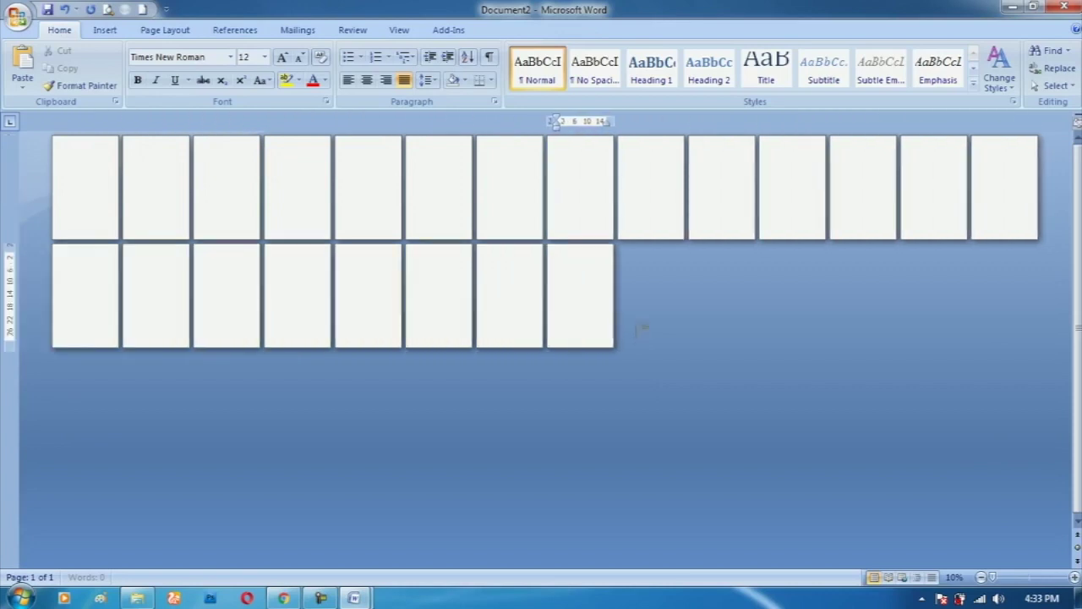
{"action": "key", "text": "ctrl+Return"}
{"action": "key", "text": "ctrl+Return"}
{"action": "key", "text": "ctrl+Return"}
{"action": "key", "text": "ctrl+Return"}
{"action": "key", "text": "ctrl+Return"}
{"action": "key", "text": "ctrl+Return"}
{"action": "key", "text": "ctrl+Return"}
{"action": "key", "text": "ctrl+Return"}
{"action": "key", "text": "ctrl+Return"}
{"action": "key", "text": "ctrl+Return"}
{"action": "key", "text": "ctrl+Return"}
{"action": "key", "text": "ctrl+Return"}
{"action": "key", "text": "ctrl+a"}
{"action": "key", "text": "Delete"}
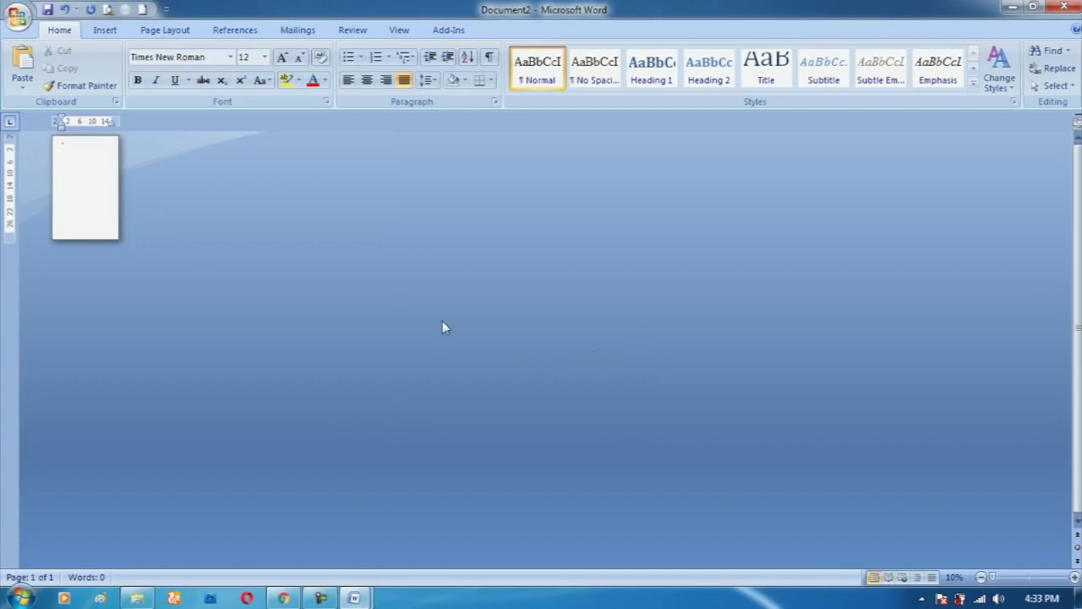
{"action": "scroll", "coordinate": [435, 321], "scroll_direction": "up", "scroll_amount": 8}
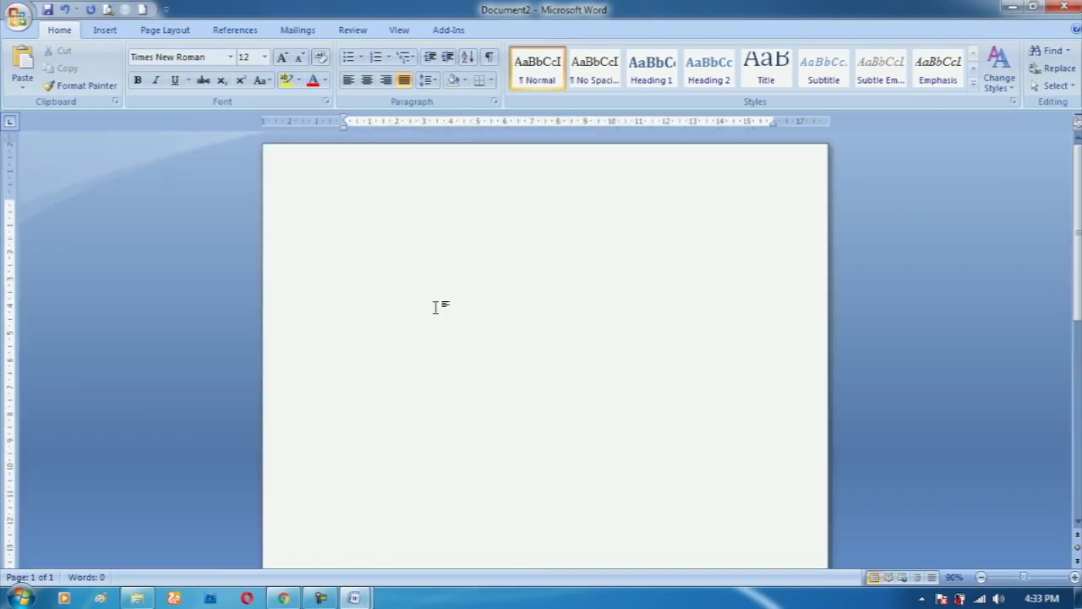
- Click-and-type filler words at upper left, right, centre and left-margin spots
{"action": "scroll", "coordinate": [434, 306], "scroll_direction": "up", "scroll_amount": 2}
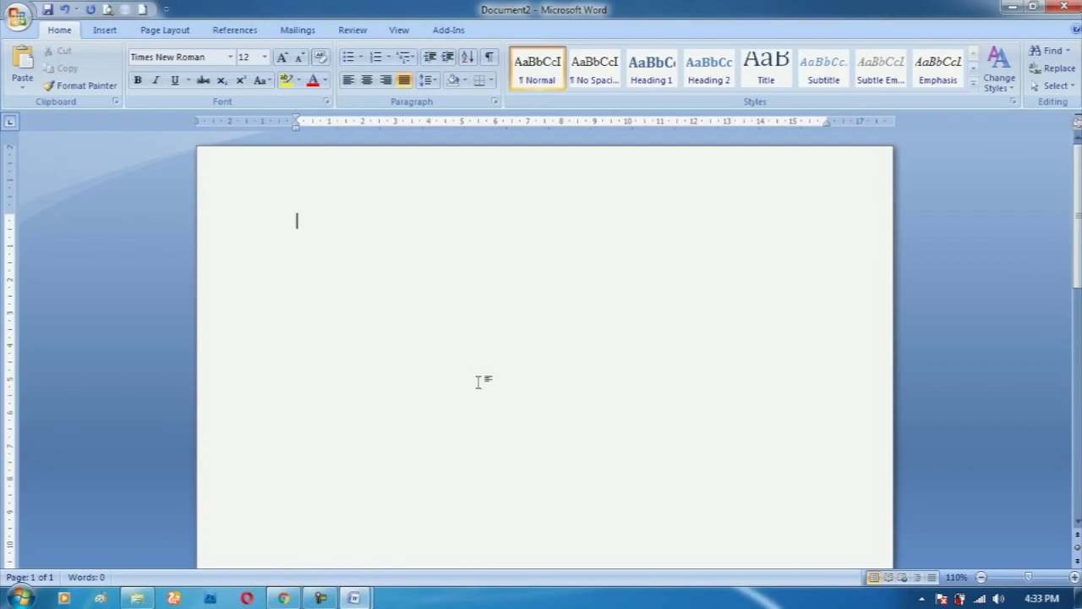
{"action": "double_click", "coordinate": [691, 373]}
{"action": "double_click", "coordinate": [339, 269]}
{"action": "type", "text": "sdfsdfsdfsdfsdfs"}
{"action": "double_click", "coordinate": [735, 269]}
{"action": "type", "text": "asdfsdfsd"}
{"action": "double_click", "coordinate": [534, 332]}
{"action": "type", "text": "asdfsadfsdfs"}
{"action": "double_click", "coordinate": [795, 353]}
{"action": "type", "text": "asdfsdfsd"}
{"action": "double_click", "coordinate": [341, 365]}
{"action": "type", "text": "asdfsdf"}
- Type text in the page header, then delete it and return to body text
{"action": "double_click", "coordinate": [572, 205]}
{"action": "type", "text": "asdfa"}
{"action": "double_click", "coordinate": [572, 247]}
{"action": "type", "text": "asdfsfsad"}
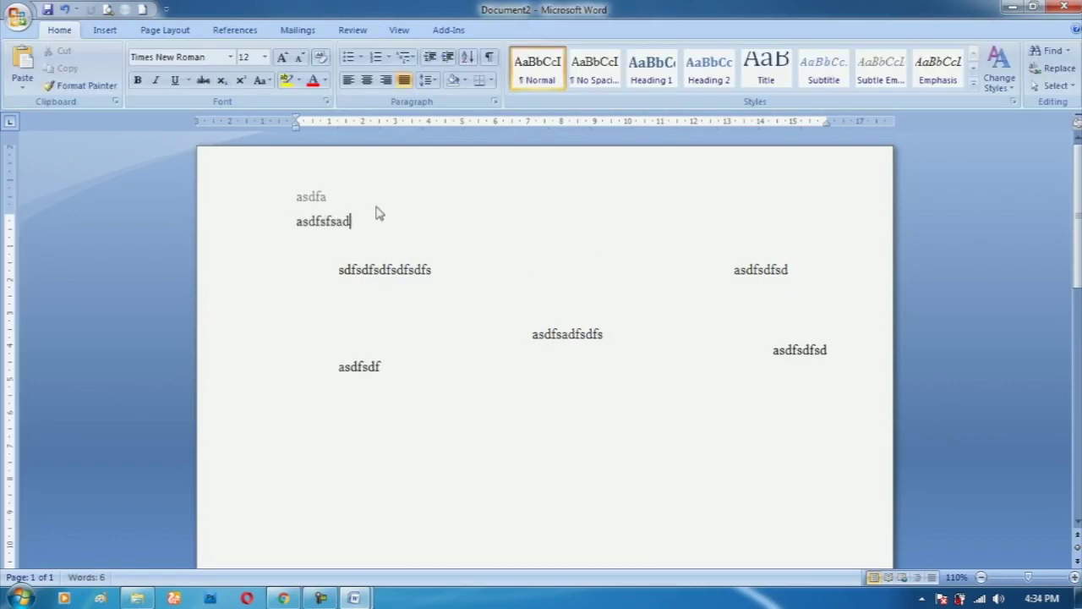
{"action": "double_click", "coordinate": [377, 207]}
{"action": "key", "text": "BackSpace"}
{"action": "key", "text": "BackSpace"}
{"action": "key", "text": "BackSpace"}
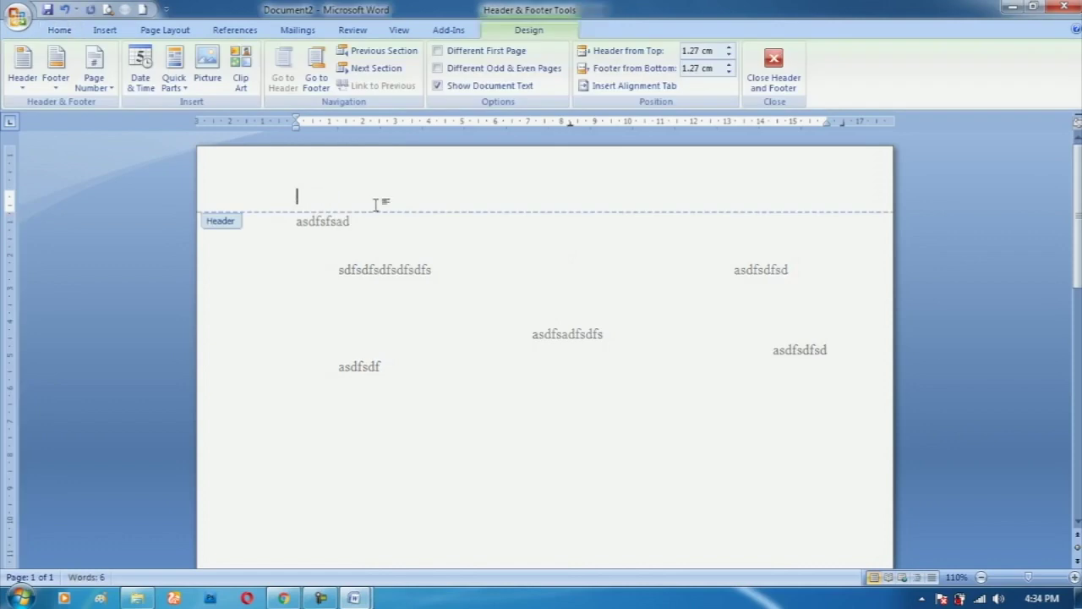
{"action": "double_click", "coordinate": [378, 215]}
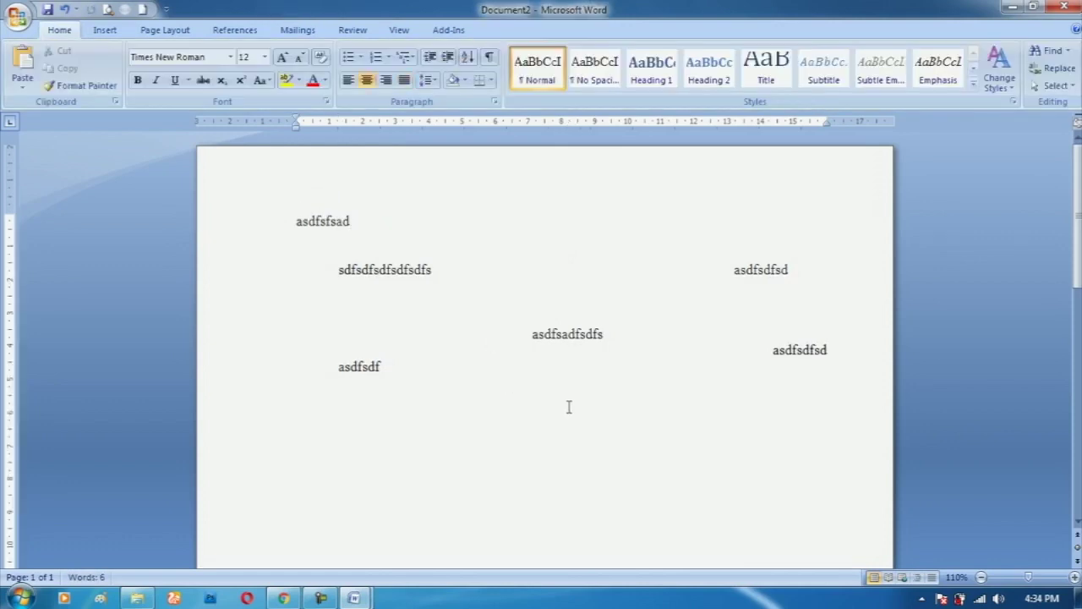
{"action": "type", "text": "zdfsdfsdfsdfsdfs"}
- Place more filler words at several empty spots on the right and left margin
{"action": "double_click", "coordinate": [706, 466]}
{"action": "type", "text": "asdfsdfs"}
{"action": "double_click", "coordinate": [701, 398]}
{"action": "type", "text": "asdfsd"}
{"action": "left_click", "coordinate": [382, 366]}
{"action": "type", "text": "asdfsd"}
{"action": "double_click", "coordinate": [708, 318]}
{"action": "type", "text": "asdfsad"}
{"action": "double_click", "coordinate": [669, 285]}
{"action": "type", "text": "asfsad"}
{"action": "double_click", "coordinate": [648, 236]}
{"action": "type", "text": "asfsadf"}
- Add filler words further down the page, plus two new lines of text
{"action": "scroll", "coordinate": [452, 338], "scroll_direction": "down", "scroll_amount": 5}
{"action": "double_click", "coordinate": [455, 313]}
{"action": "type", "text": "asdfsad"}
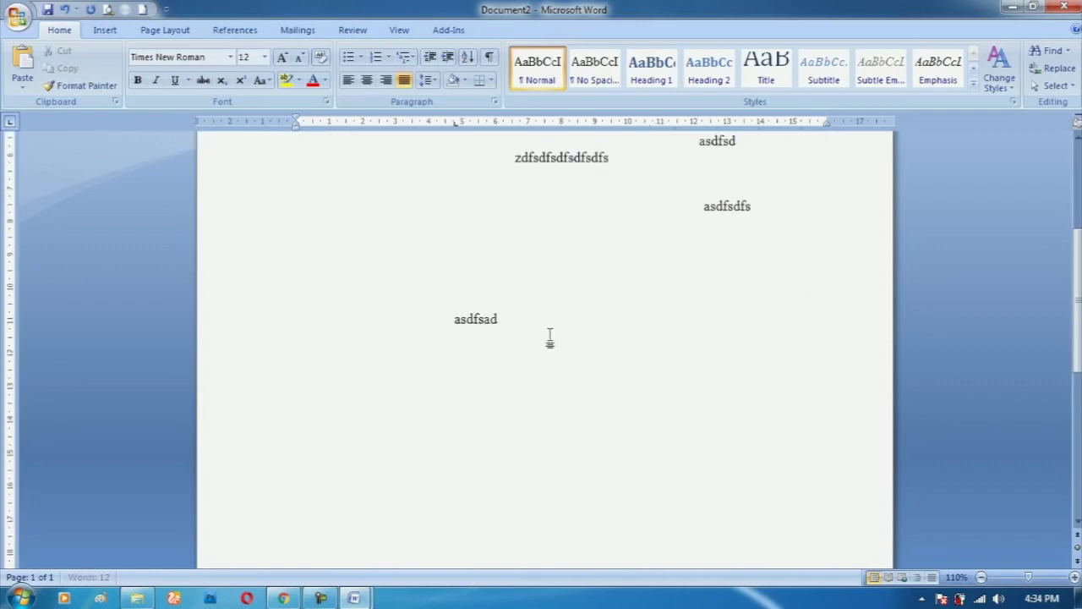
{"action": "scroll", "coordinate": [629, 354], "scroll_direction": "down", "scroll_amount": 4}
{"action": "double_click", "coordinate": [733, 403]}
{"action": "type", "text": "asdfsad"}
{"action": "scroll", "coordinate": [812, 474], "scroll_direction": "up", "scroll_amount": 3}
{"action": "scroll", "coordinate": [812, 474], "scroll_direction": "down", "scroll_amount": 3}
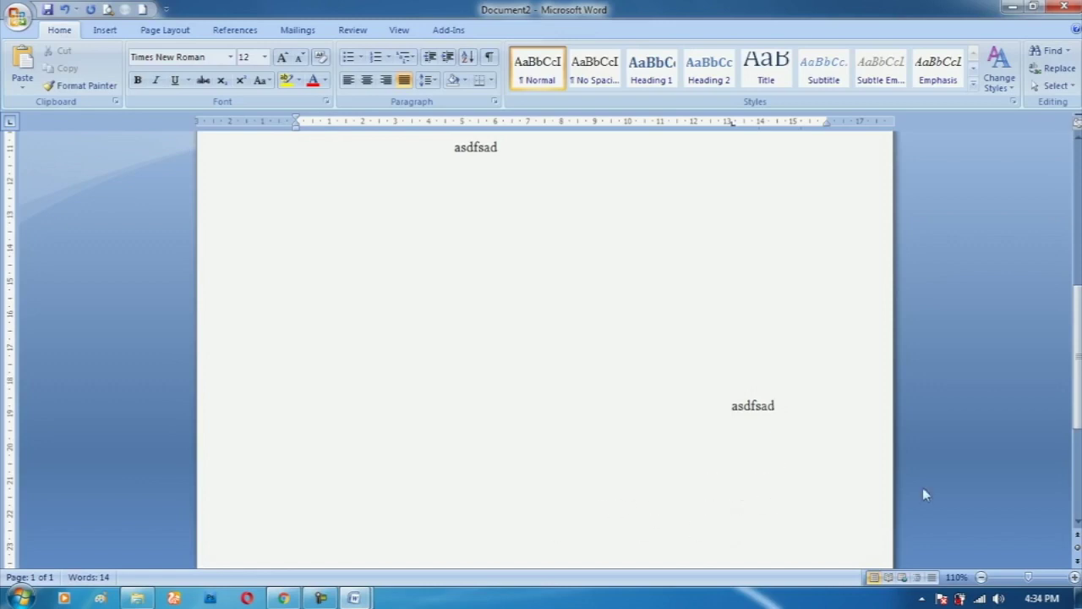
{"action": "key", "text": "Return"}
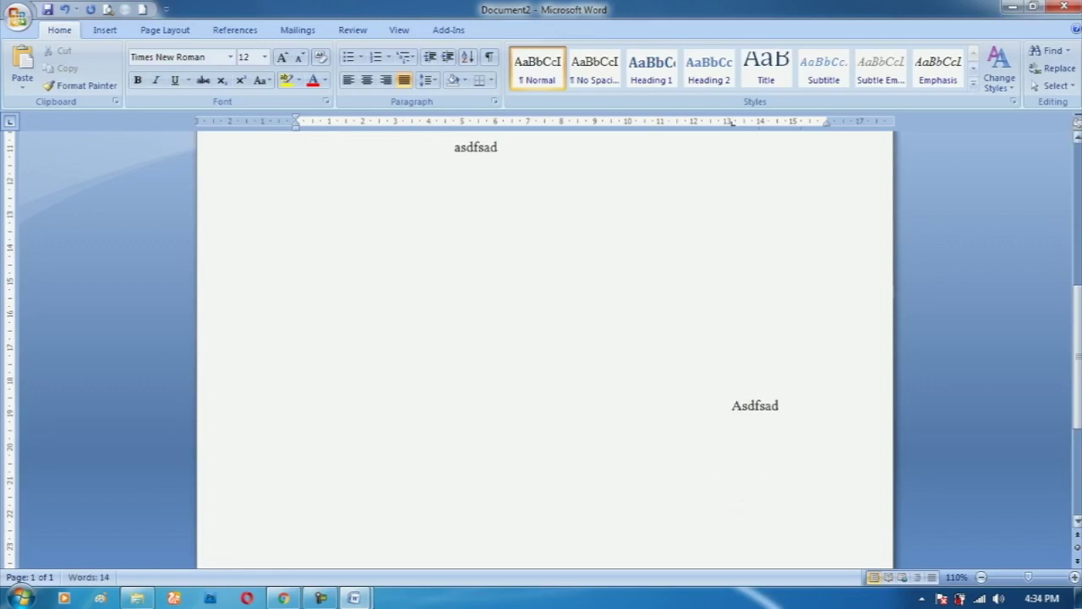
{"action": "type", "text": "asdkfjdskf ds"}
{"action": "key", "text": "Return"}
{"action": "type", "text": "kasdjfksdjfksdjfsdkjf"}
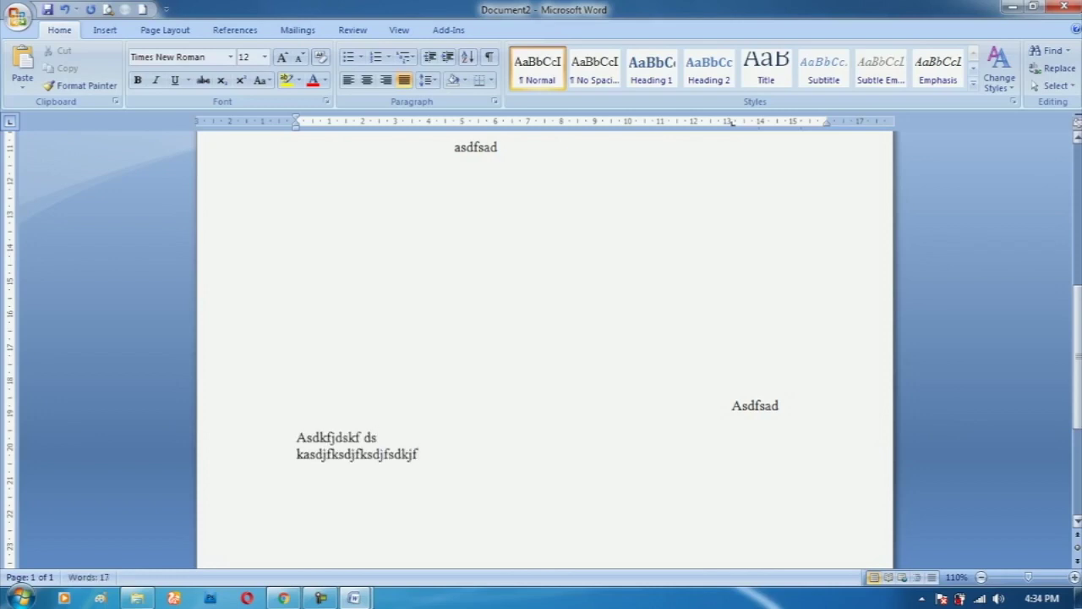
- Add filler text near the bottom right and bottom left of the page
{"action": "double_click", "coordinate": [714, 505]}
{"action": "type", "text": "asdfdsfadsfadsfasdfsadf"}
{"action": "double_click", "coordinate": [297, 519]}
{"action": "type", "text": "sdfsdfsdfasdfasdfasdfasdf"}
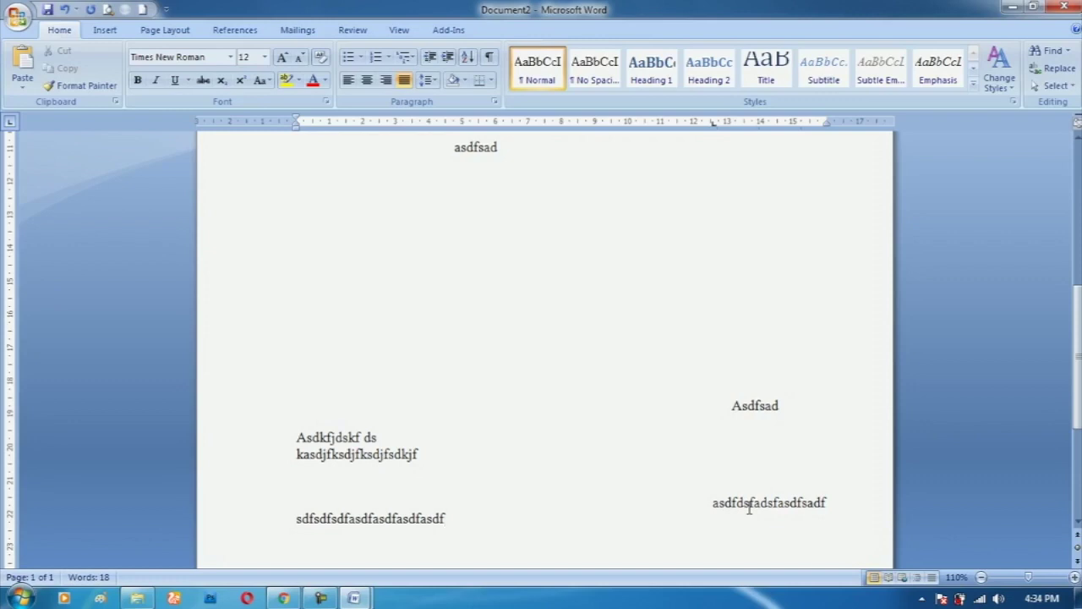
- Switch to the DAFTAR ISI document and pick up formatting with the Home tab's Format Painter
{"action": "mouse_move", "coordinate": [355, 598]}
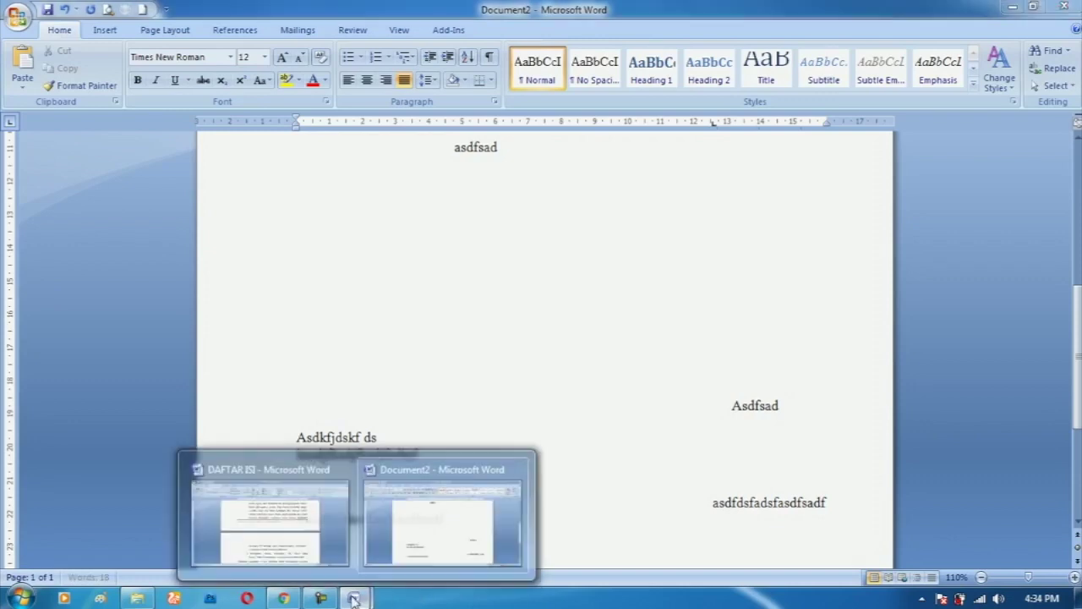
{"action": "left_click", "coordinate": [282, 527]}
{"action": "scroll", "coordinate": [945, 335], "scroll_direction": "up", "scroll_amount": 1}
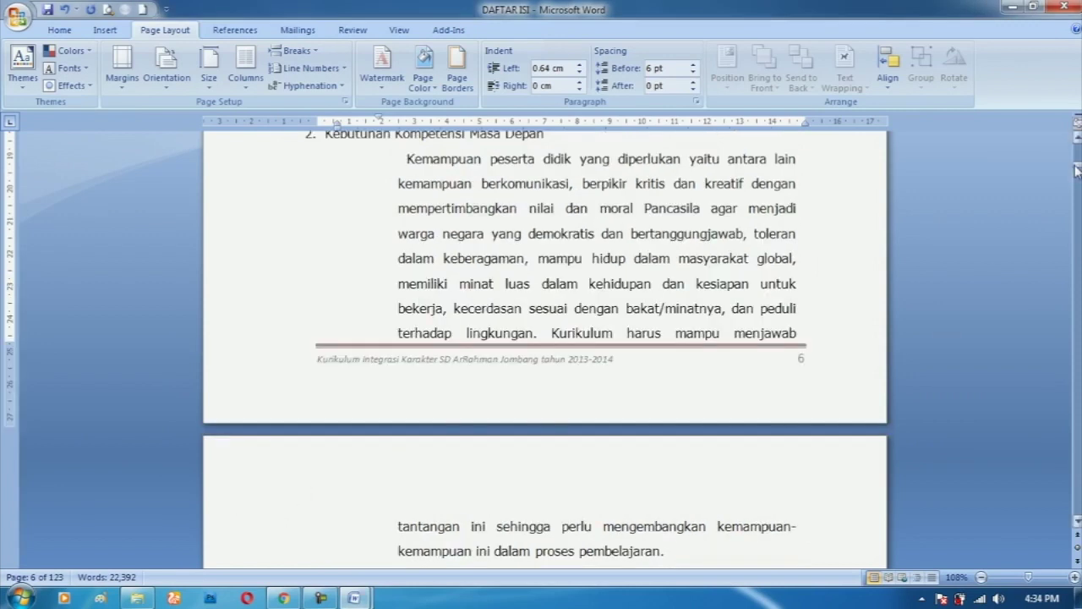
{"action": "left_click_drag", "start_coordinate": [1077, 166], "coordinate": [1076, 136]}
{"action": "left_click", "coordinate": [59, 29]}
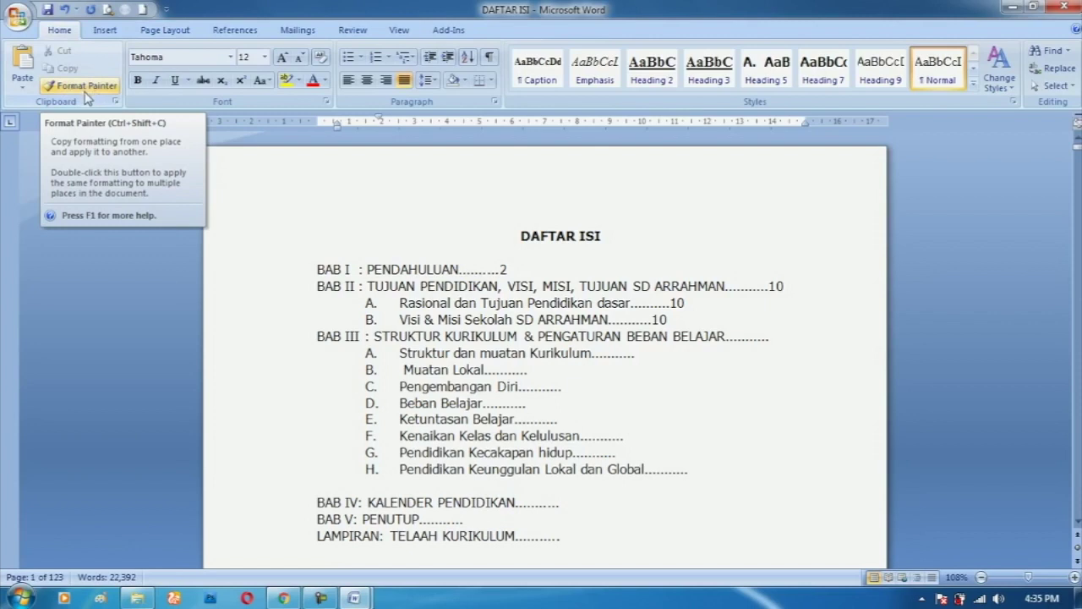
{"action": "left_click", "coordinate": [87, 91]}
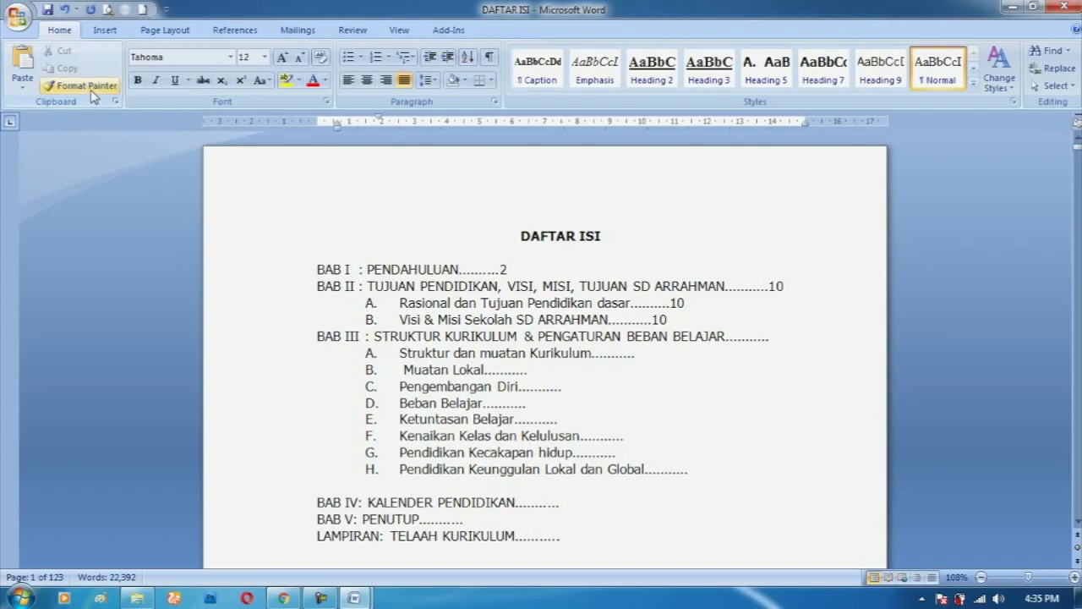
- Indent the Kurikulum paragraph's first line far to the right using the ruler marker
{"action": "scroll", "coordinate": [459, 319], "scroll_direction": "down", "scroll_amount": 15}
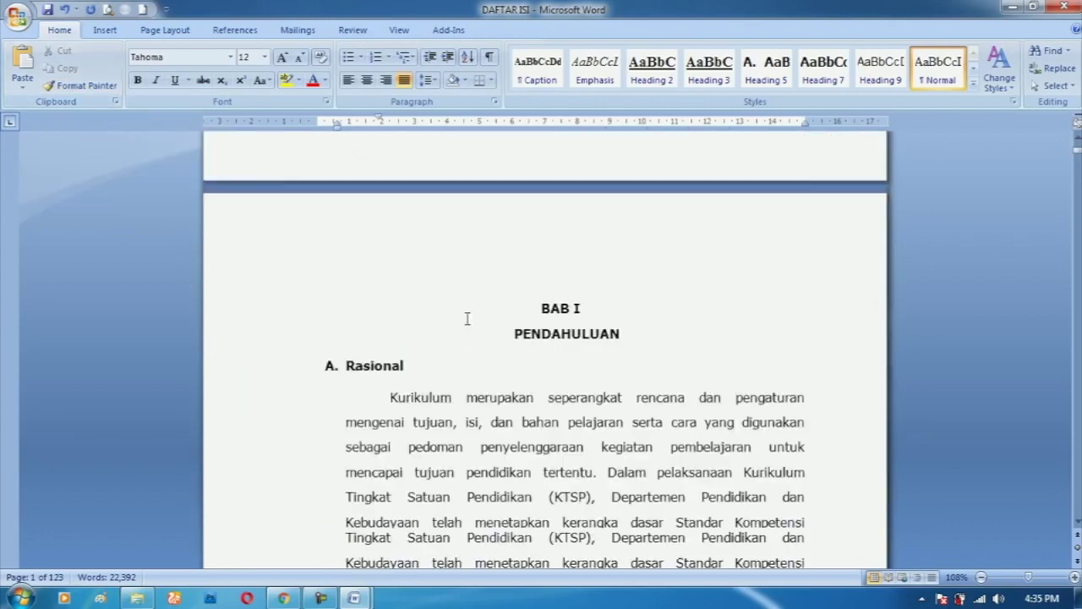
{"action": "scroll", "coordinate": [467, 318], "scroll_direction": "down", "scroll_amount": 2}
{"action": "left_click", "coordinate": [391, 235]}
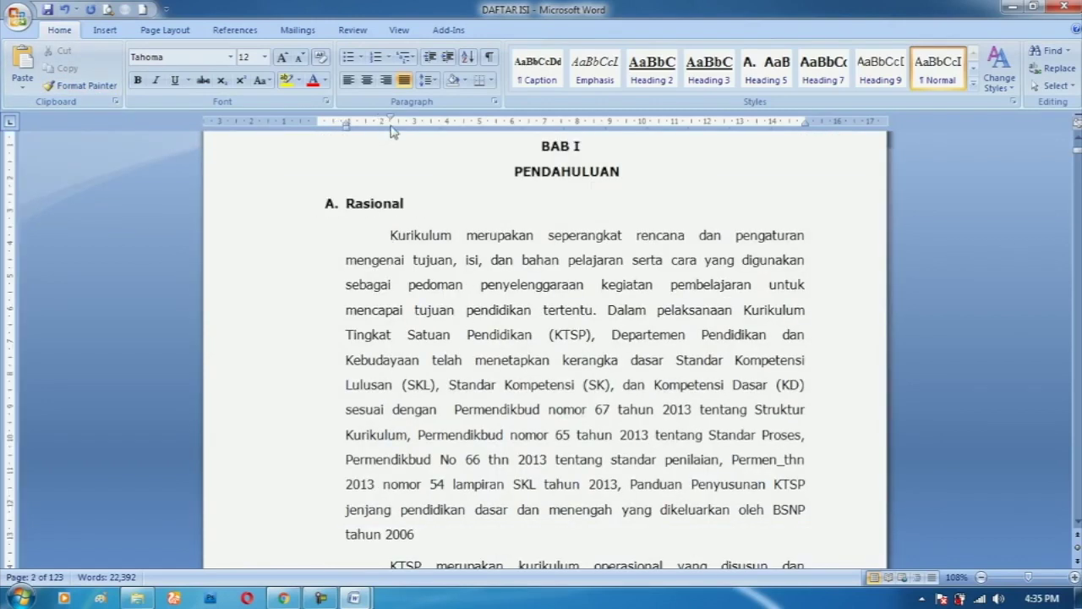
{"action": "left_click_drag", "start_coordinate": [390, 122], "coordinate": [625, 122]}
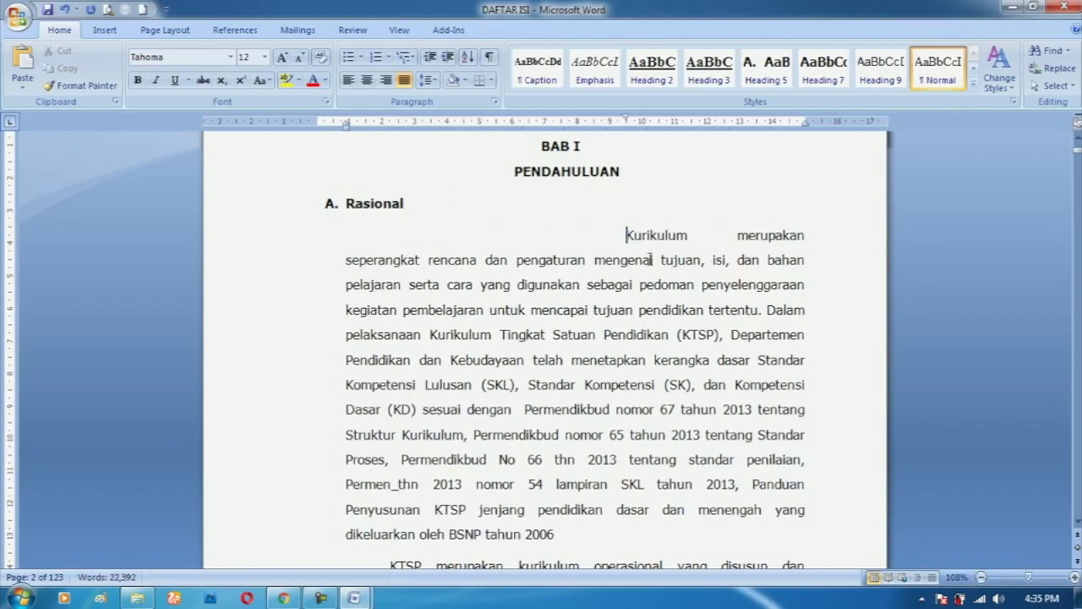
- Select the opening lines of the Rasional paragraph, then deselect them
{"action": "scroll", "coordinate": [527, 237], "scroll_direction": "down", "scroll_amount": 1}
{"action": "scroll", "coordinate": [524, 406], "scroll_direction": "down", "scroll_amount": 1}
{"action": "scroll", "coordinate": [522, 454], "scroll_direction": "down", "scroll_amount": 3}
{"action": "scroll", "coordinate": [524, 457], "scroll_direction": "down", "scroll_amount": 3}
{"action": "scroll", "coordinate": [553, 459], "scroll_direction": "up", "scroll_amount": 7}
{"action": "scroll", "coordinate": [592, 372], "scroll_direction": "up", "scroll_amount": 2}
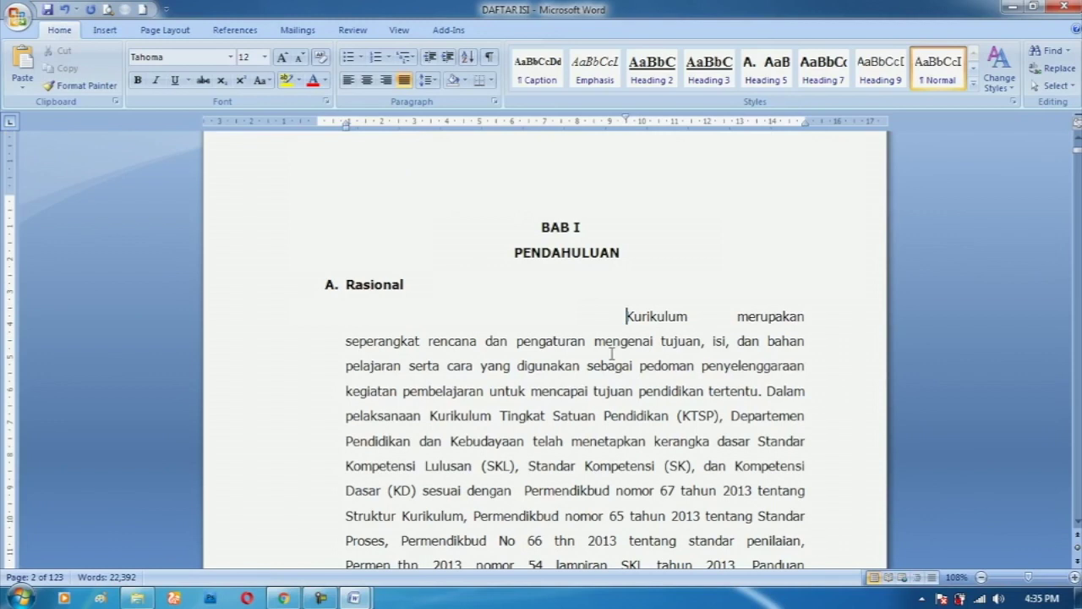
{"action": "scroll", "coordinate": [718, 392], "scroll_direction": "up", "scroll_amount": 1}
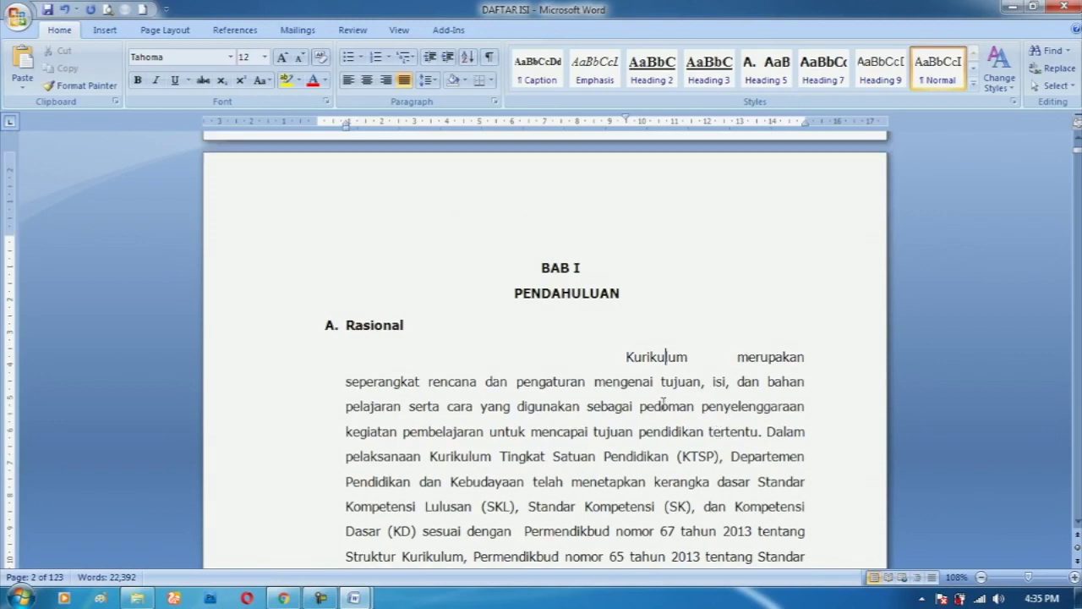
{"action": "left_click_drag", "start_coordinate": [628, 357], "coordinate": [808, 480]}
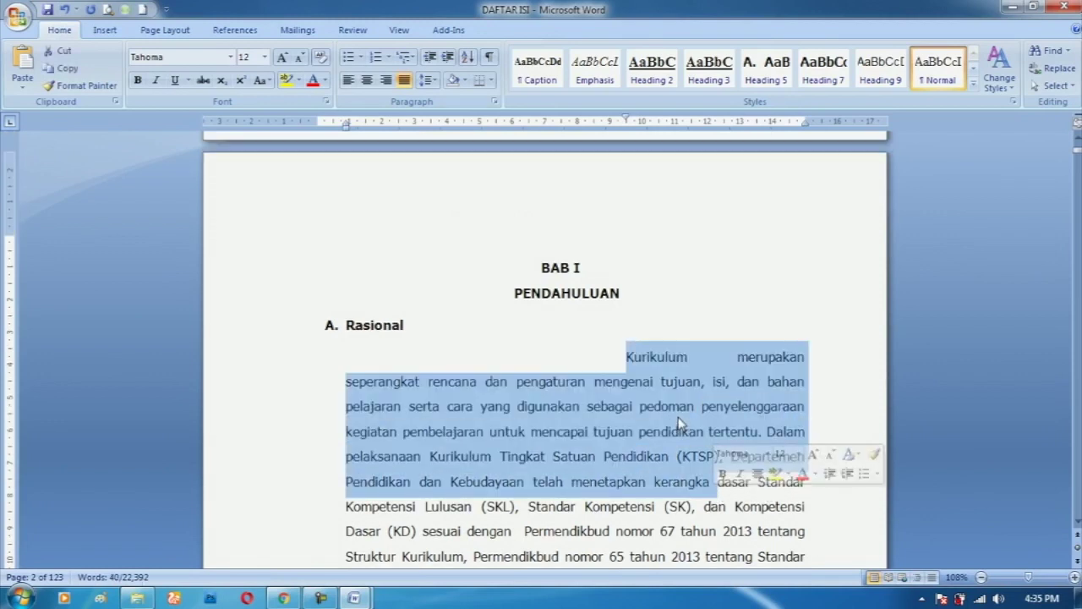
{"action": "left_click", "coordinate": [680, 407]}
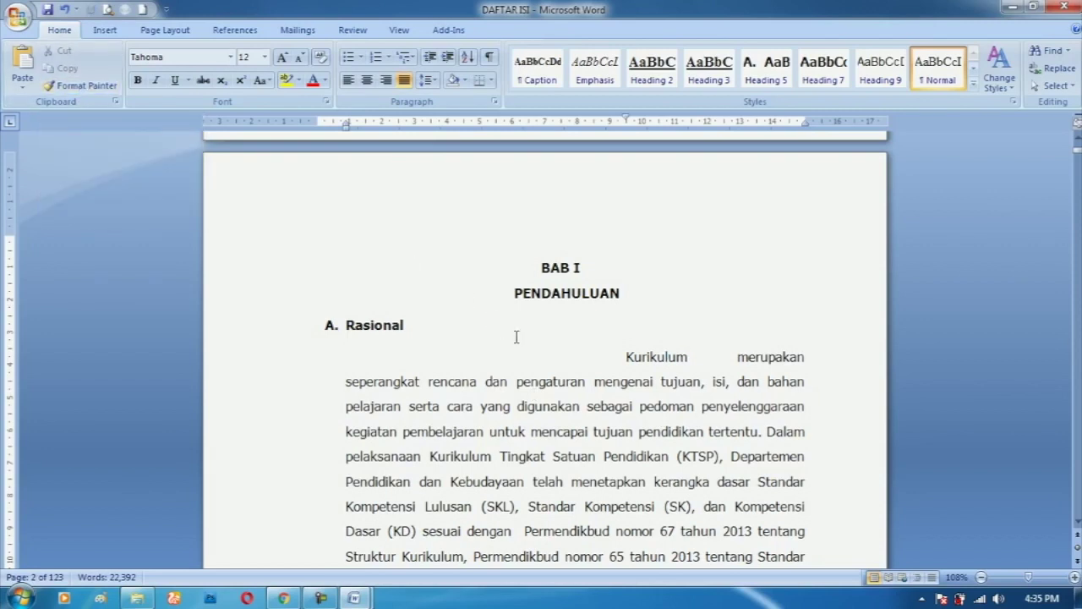
- Push the KTSP paragraph's first line further right with a Tab
{"action": "scroll", "coordinate": [515, 337], "scroll_direction": "down", "scroll_amount": 4}
{"action": "left_click", "coordinate": [528, 363]}
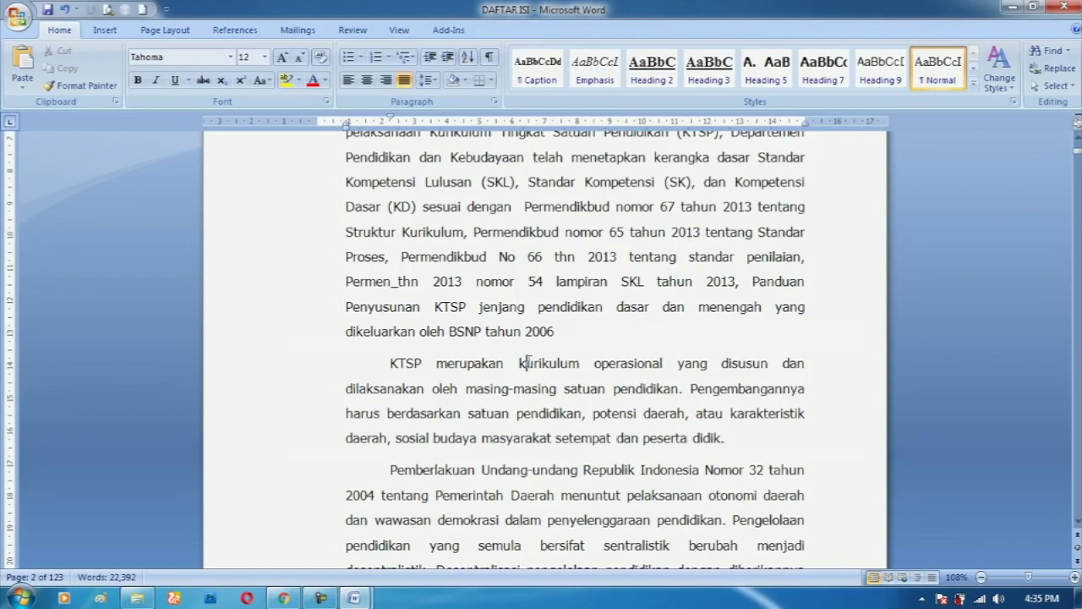
{"action": "key", "text": "Tab"}
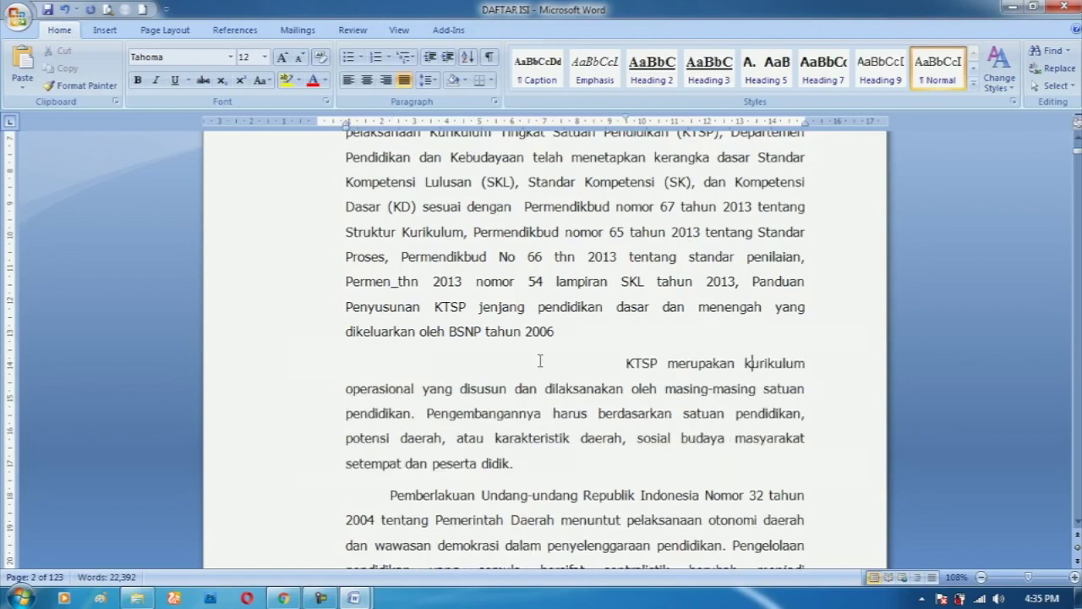
{"action": "scroll", "coordinate": [527, 357], "scroll_direction": "down", "scroll_amount": 2, "text": "ctrl"}
{"action": "scroll", "coordinate": [527, 341], "scroll_direction": "up", "scroll_amount": 3}
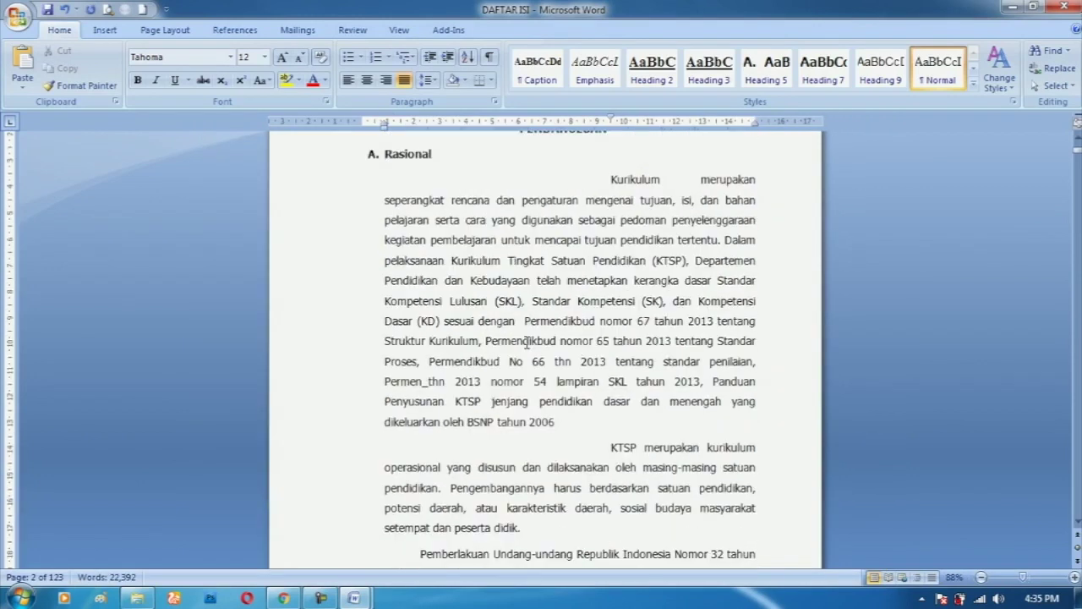
{"action": "scroll", "coordinate": [527, 341], "scroll_direction": "up", "scroll_amount": 2}
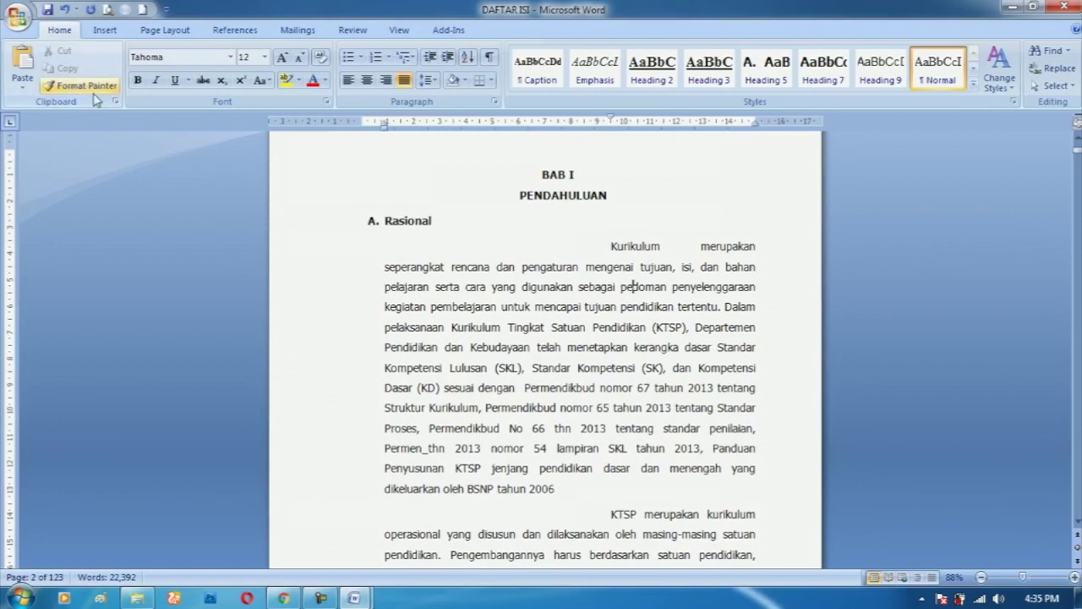
{"action": "scroll", "coordinate": [112, 105], "scroll_direction": "down", "scroll_amount": 3}
{"action": "scroll", "coordinate": [465, 274], "scroll_direction": "down", "scroll_amount": 4}
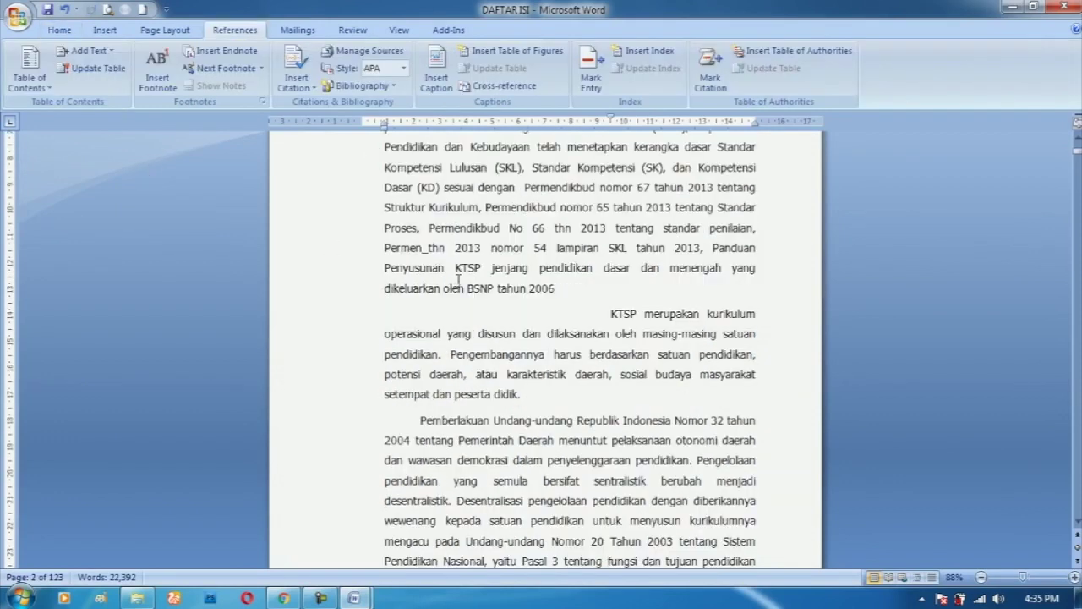
{"action": "scroll", "coordinate": [466, 275], "scroll_direction": "down", "scroll_amount": 2}
- Select the paragraphs from Pemberlakuan to menyenangkan and reset their character formatting with Ctrl+Space
{"action": "mouse_move", "coordinate": [421, 254]}
{"action": "left_mouse_down"}
{"action": "mouse_move", "coordinate": [616, 600]}
{"action": "mouse_move", "coordinate": [729, 281]}
{"action": "left_mouse_up"}
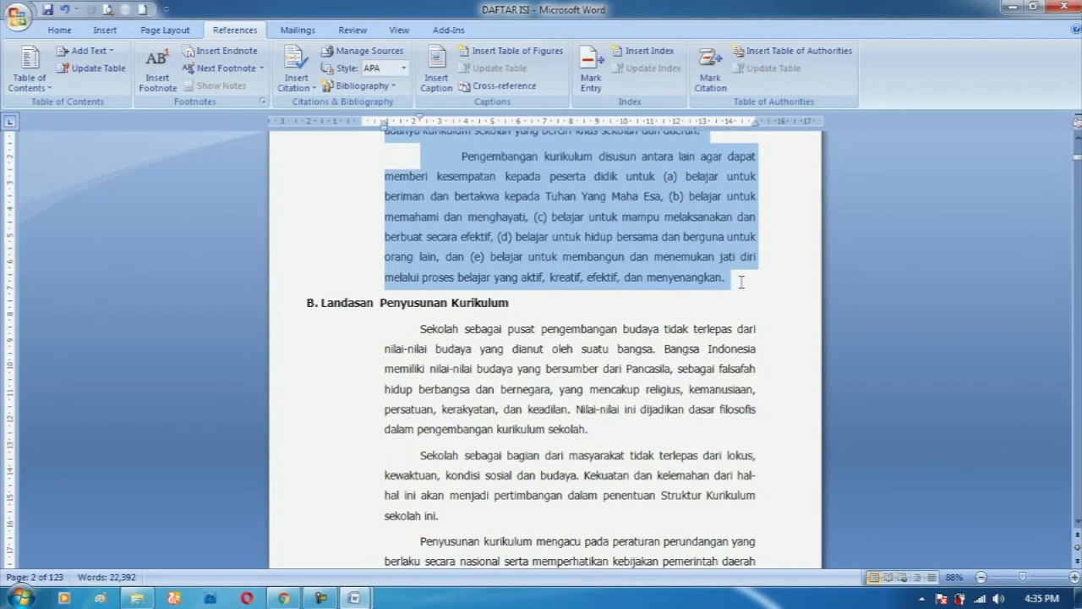
{"action": "scroll", "coordinate": [719, 280], "scroll_direction": "up", "scroll_amount": 2}
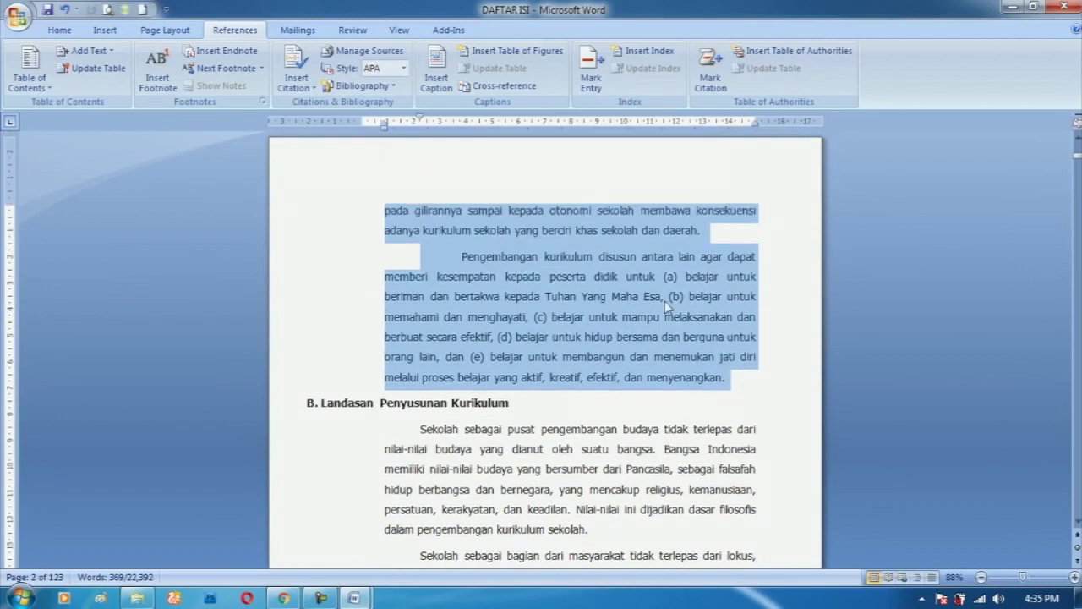
{"action": "key", "text": "ctrl+space"}
{"action": "scroll", "coordinate": [666, 306], "scroll_direction": "up", "scroll_amount": 3}
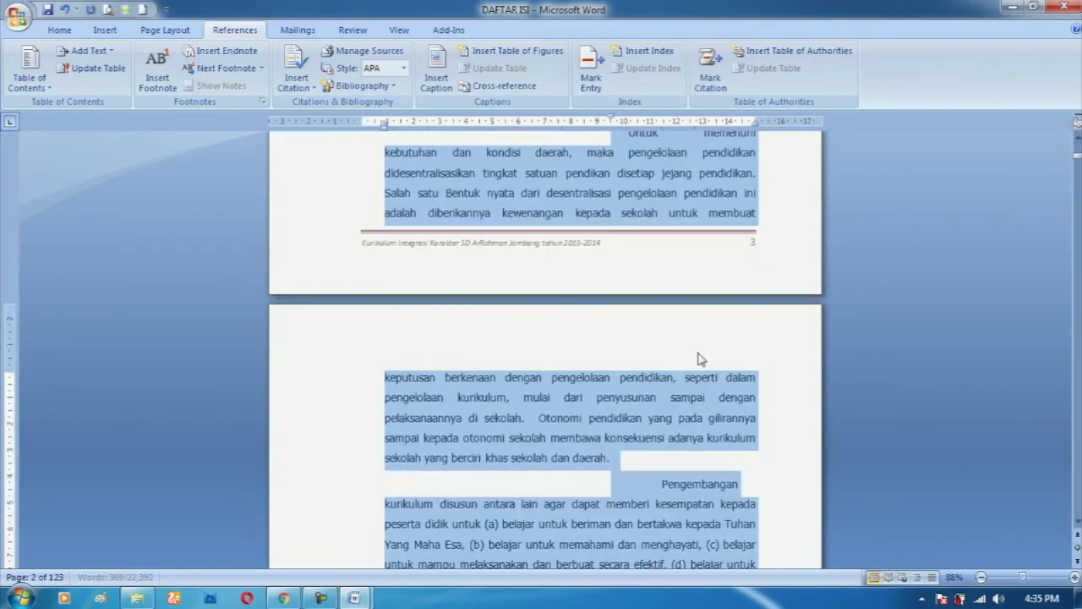
{"action": "scroll", "coordinate": [668, 305], "scroll_direction": "up", "scroll_amount": 3}
{"action": "scroll", "coordinate": [677, 303], "scroll_direction": "up", "scroll_amount": 3}
{"action": "scroll", "coordinate": [682, 302], "scroll_direction": "up", "scroll_amount": 3}
{"action": "scroll", "coordinate": [683, 302], "scroll_direction": "up", "scroll_amount": 6}
{"action": "scroll", "coordinate": [682, 302], "scroll_direction": "up", "scroll_amount": 6}
{"action": "scroll", "coordinate": [683, 305], "scroll_direction": "up", "scroll_amount": 3}
{"action": "scroll", "coordinate": [683, 305], "scroll_direction": "down", "scroll_amount": 1}
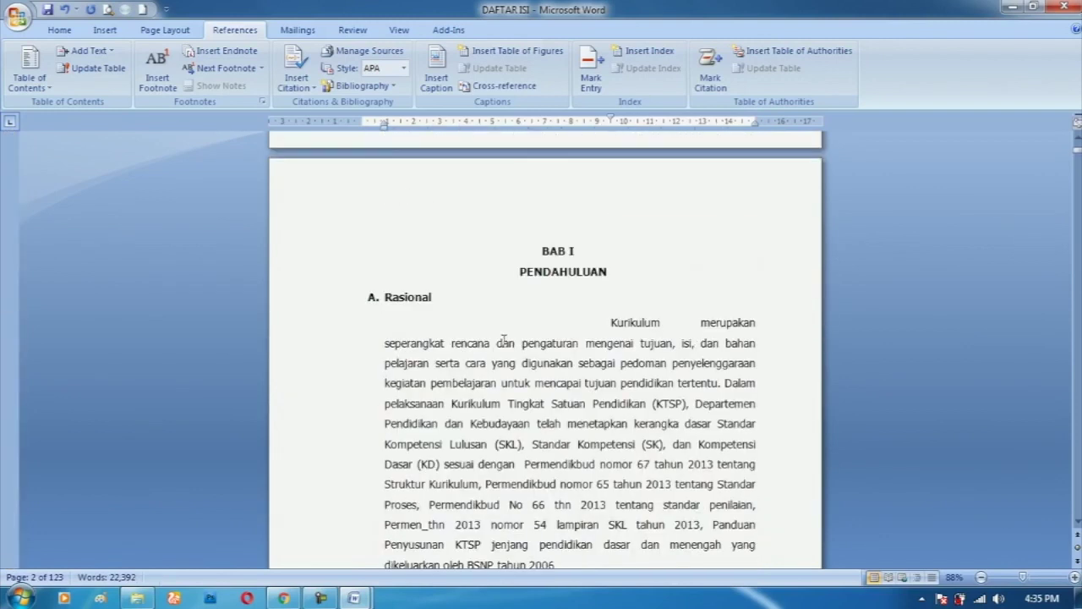
- Pull the Kurikulum paragraph's first-line indent back out to the left margin
{"action": "left_click", "coordinate": [609, 322]}
{"action": "left_click_drag", "start_coordinate": [611, 121], "coordinate": [343, 120]}
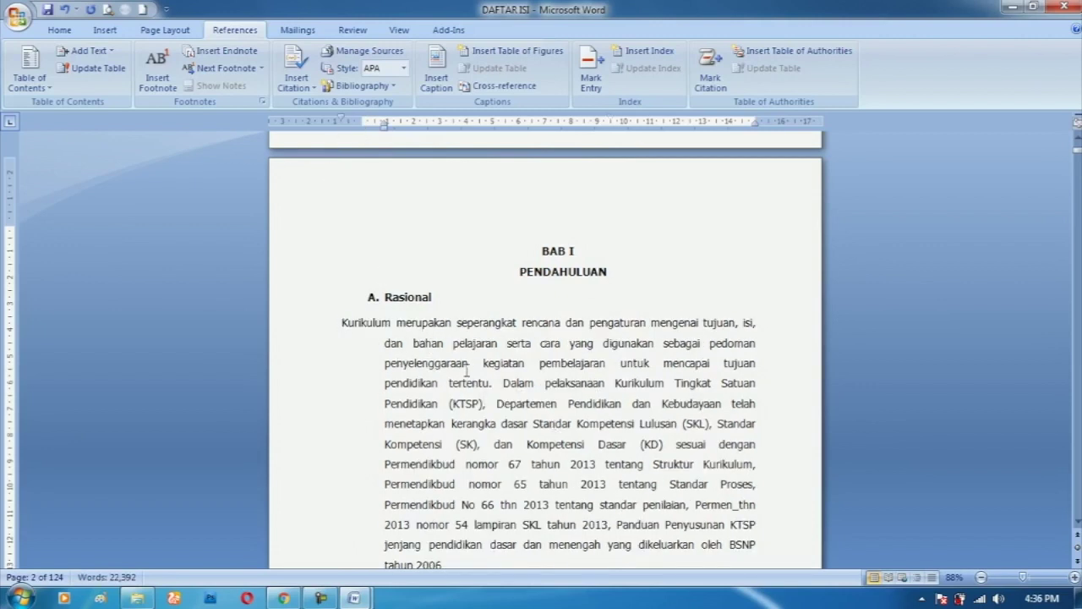
{"action": "left_click", "coordinate": [423, 322]}
{"action": "scroll", "coordinate": [388, 288], "scroll_direction": "down", "scroll_amount": 5}
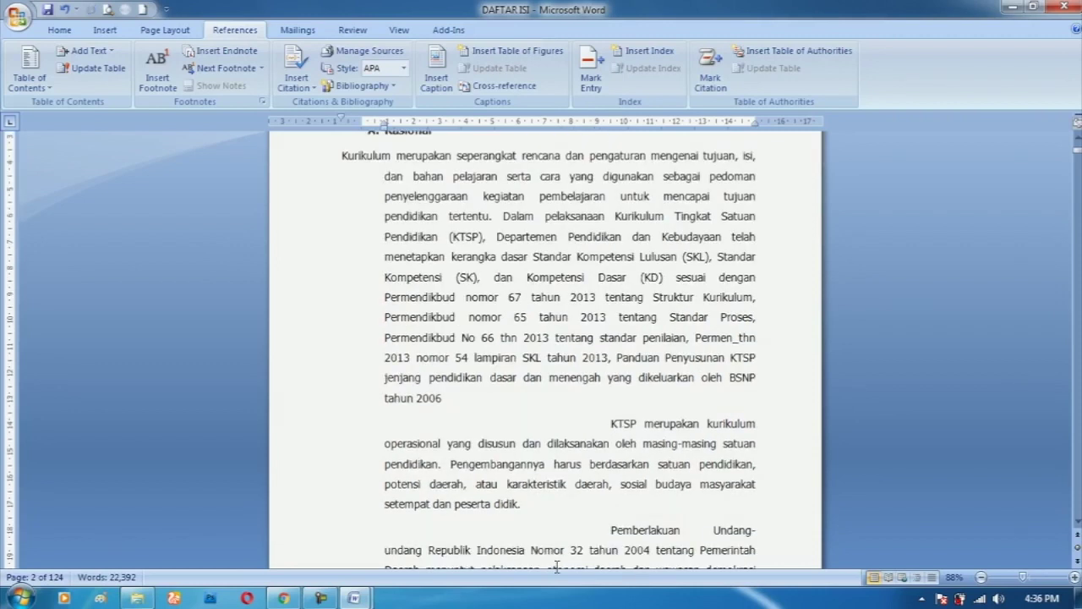
{"action": "scroll", "coordinate": [508, 288], "scroll_direction": "down", "scroll_amount": 1}
{"action": "mouse_move", "coordinate": [611, 213]}
{"action": "left_mouse_down"}
{"action": "mouse_move", "coordinate": [756, 461]}
{"action": "mouse_move", "coordinate": [712, 210]}
{"action": "left_mouse_up"}
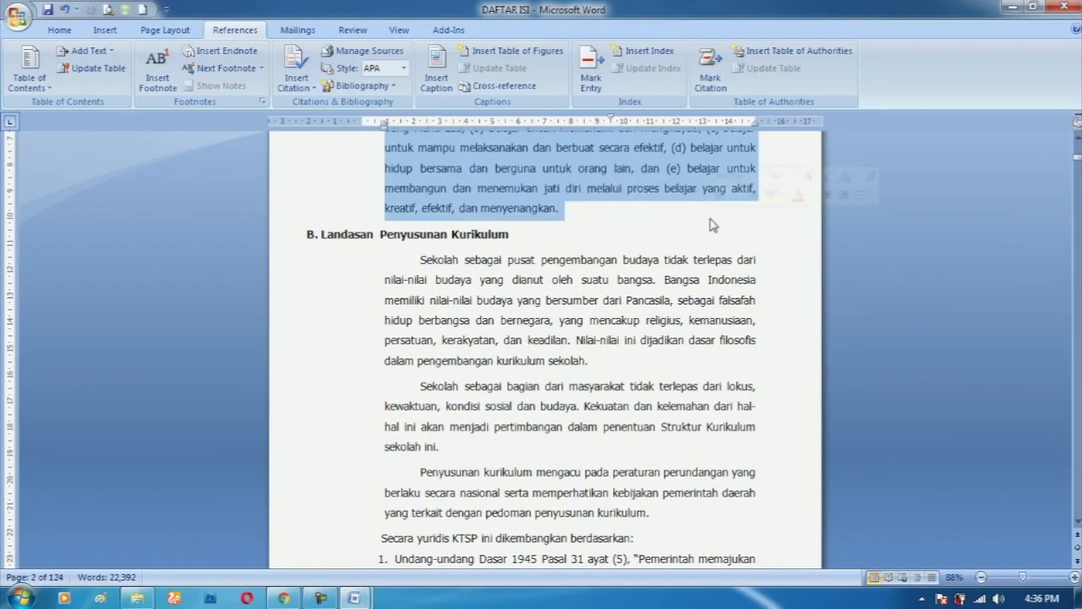
- Italicize the word kurikulum in the KTSP paragraph
{"action": "scroll", "coordinate": [712, 215], "scroll_direction": "down", "scroll_amount": 2}
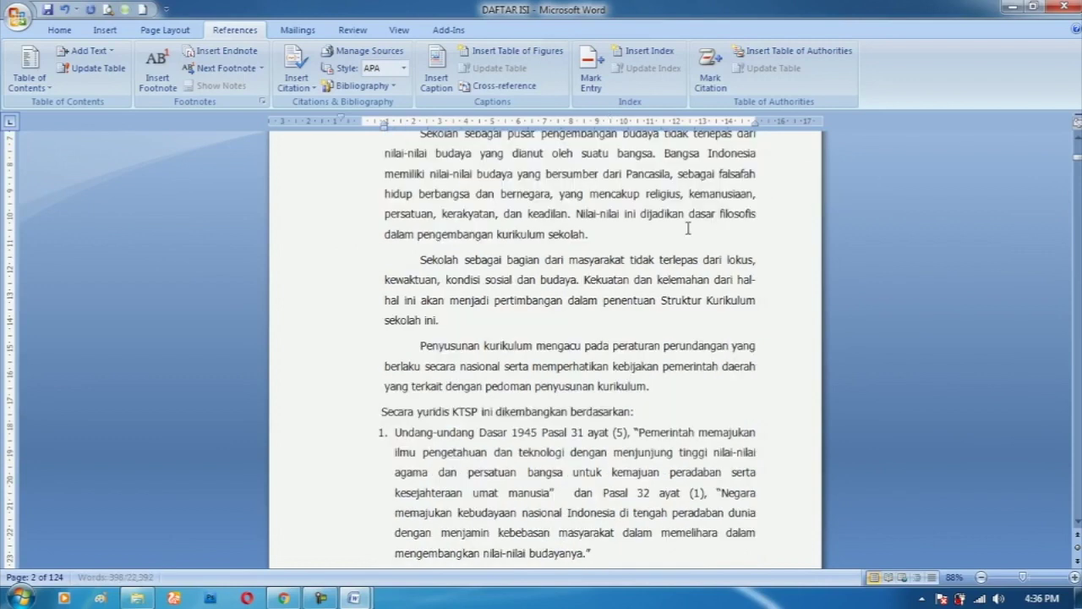
{"action": "scroll", "coordinate": [711, 218], "scroll_direction": "up", "scroll_amount": 3}
{"action": "scroll", "coordinate": [592, 270], "scroll_direction": "up", "scroll_amount": 4}
{"action": "scroll", "coordinate": [429, 340], "scroll_direction": "up", "scroll_amount": 4}
{"action": "scroll", "coordinate": [429, 340], "scroll_direction": "up", "scroll_amount": 3}
{"action": "scroll", "coordinate": [429, 340], "scroll_direction": "up", "scroll_amount": 3}
{"action": "scroll", "coordinate": [422, 338], "scroll_direction": "up", "scroll_amount": 3}
{"action": "scroll", "coordinate": [397, 332], "scroll_direction": "up", "scroll_amount": 3}
{"action": "scroll", "coordinate": [398, 332], "scroll_direction": "up", "scroll_amount": 5}
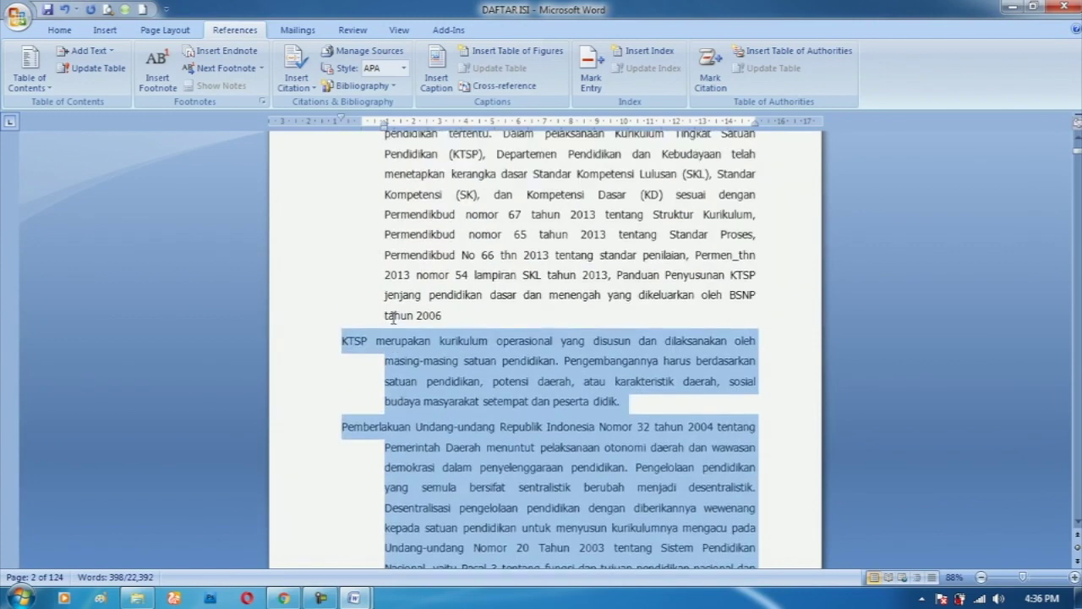
{"action": "scroll", "coordinate": [389, 334], "scroll_direction": "up", "scroll_amount": 1}
{"action": "scroll", "coordinate": [364, 339], "scroll_direction": "up", "scroll_amount": 1}
{"action": "scroll", "coordinate": [338, 349], "scroll_direction": "down", "scroll_amount": 3}
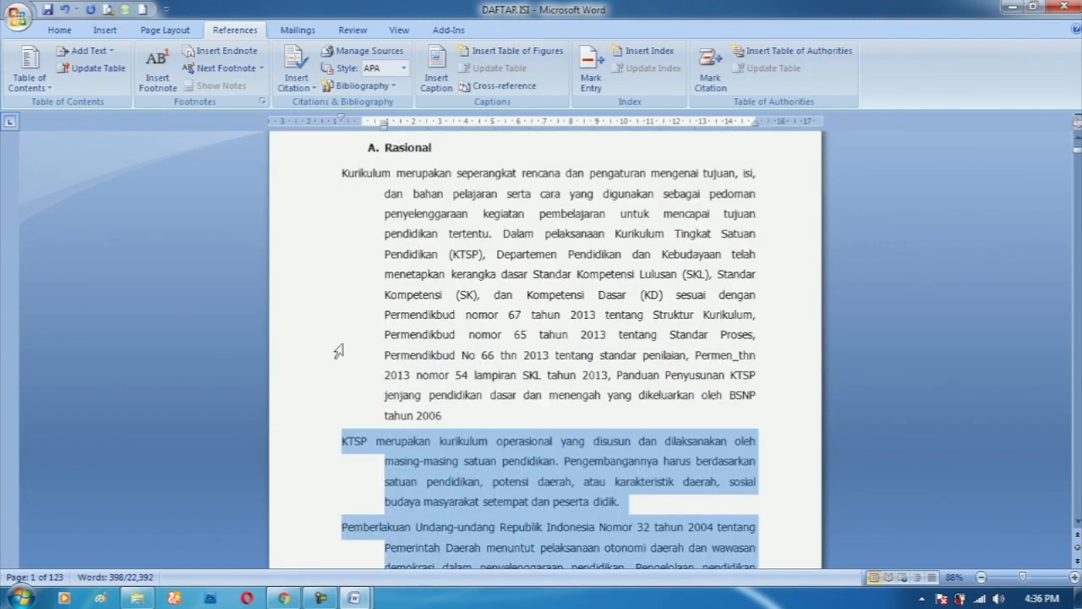
{"action": "scroll", "coordinate": [347, 347], "scroll_direction": "down", "scroll_amount": 1}
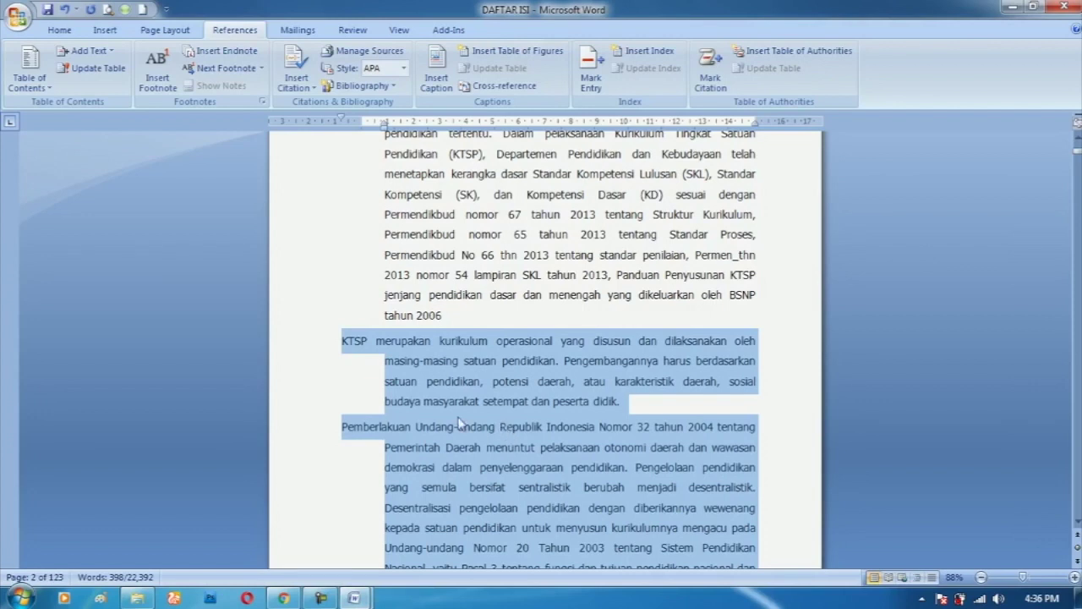
{"action": "left_click", "coordinate": [370, 342]}
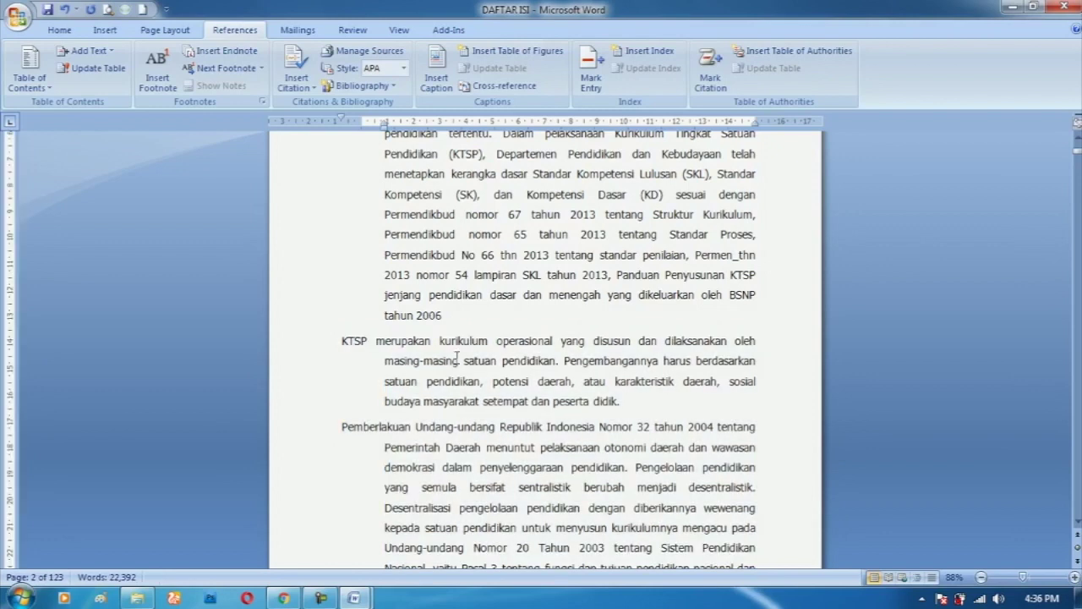
{"action": "left_click_drag", "start_coordinate": [440, 342], "coordinate": [489, 342]}
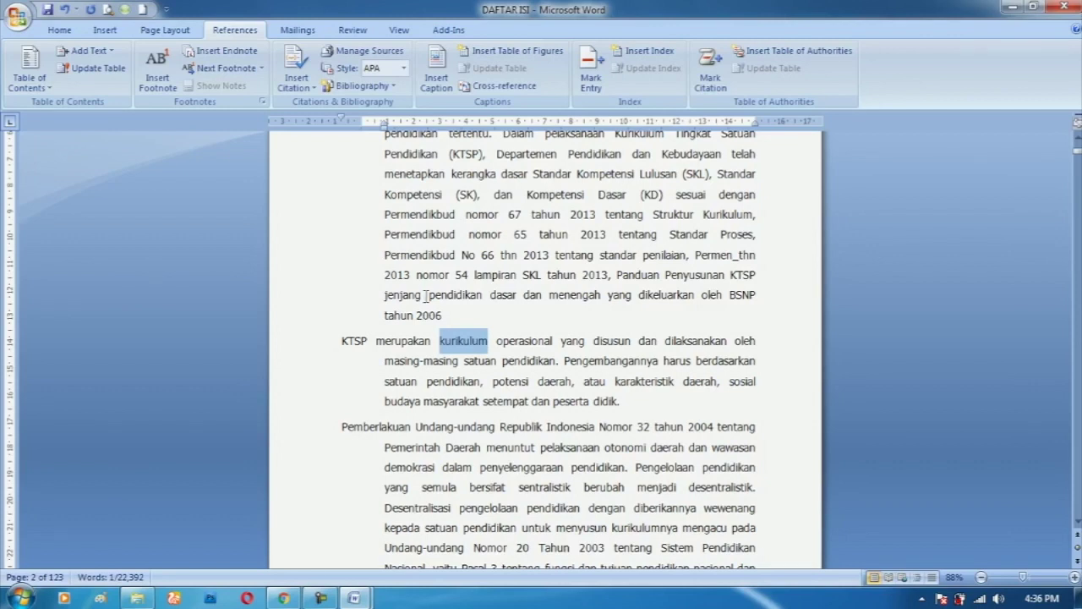
{"action": "left_click", "coordinate": [501, 319]}
- Undo the italic on kurikulum and start a Find search for 'kurikulum'
{"action": "key", "text": "ctrl+z"}
{"action": "left_click", "coordinate": [473, 315]}
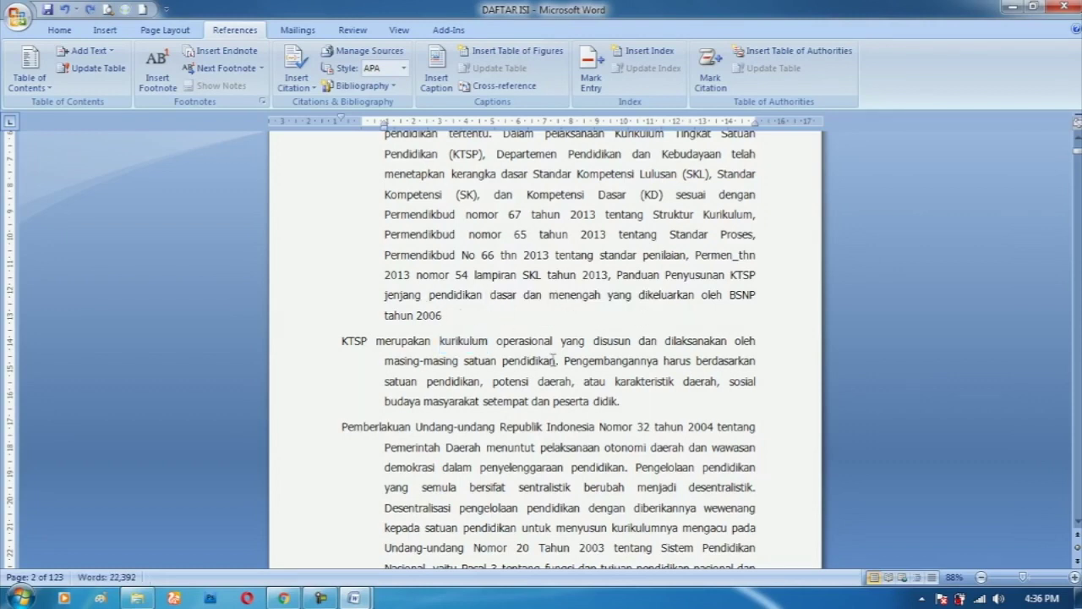
{"action": "key", "text": "ctrl+f"}
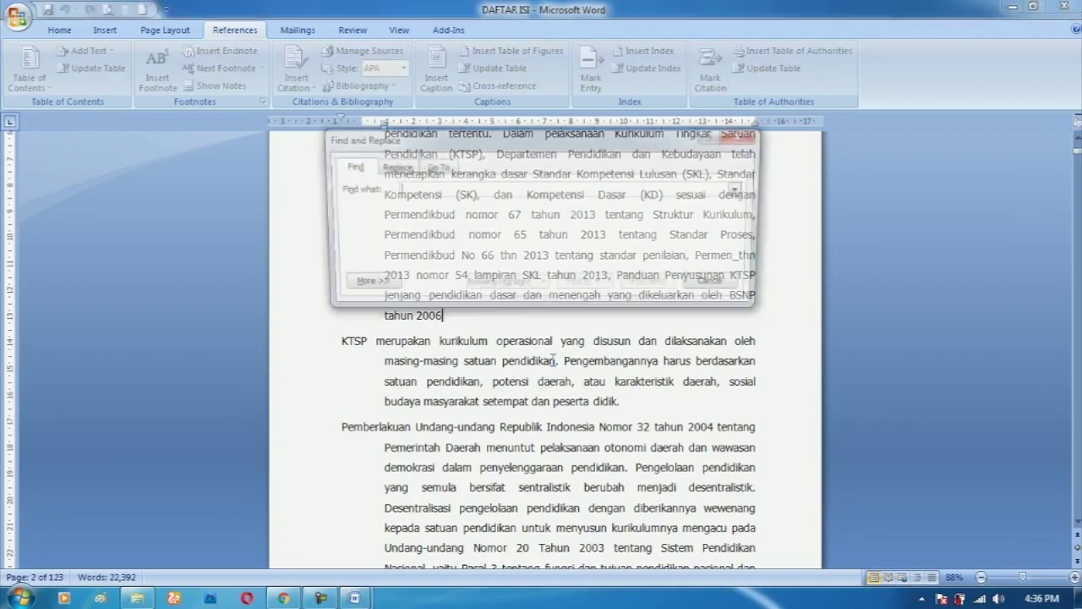
{"action": "type", "text": "kurikulum"}
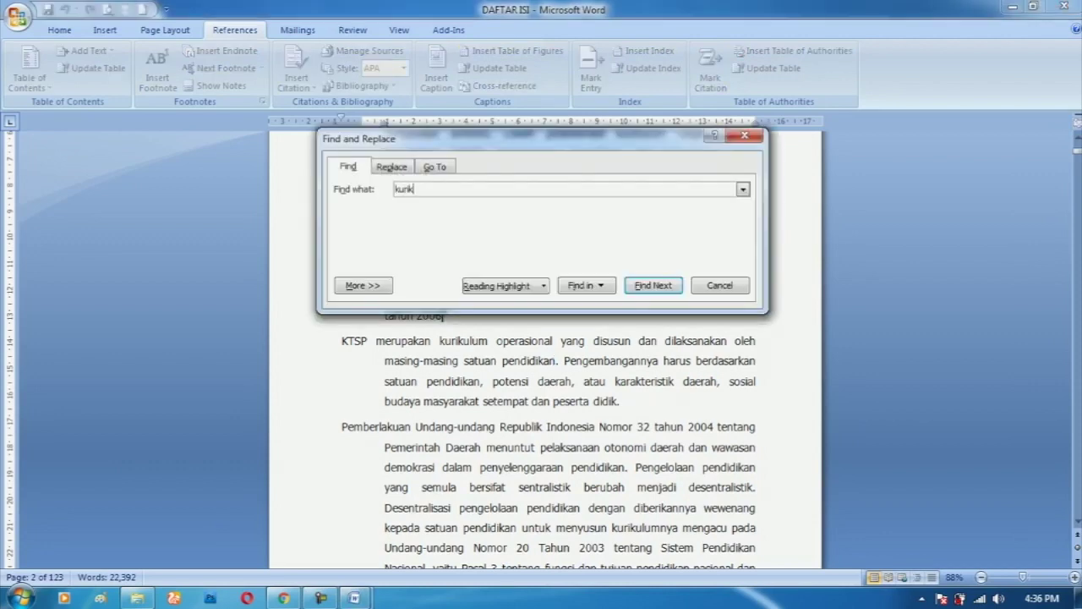
- Step through the kurikulum matches into page 4, then close the search window
{"action": "left_click", "coordinate": [668, 286]}
{"action": "left_click", "coordinate": [668, 286]}
{"action": "left_click", "coordinate": [669, 286]}
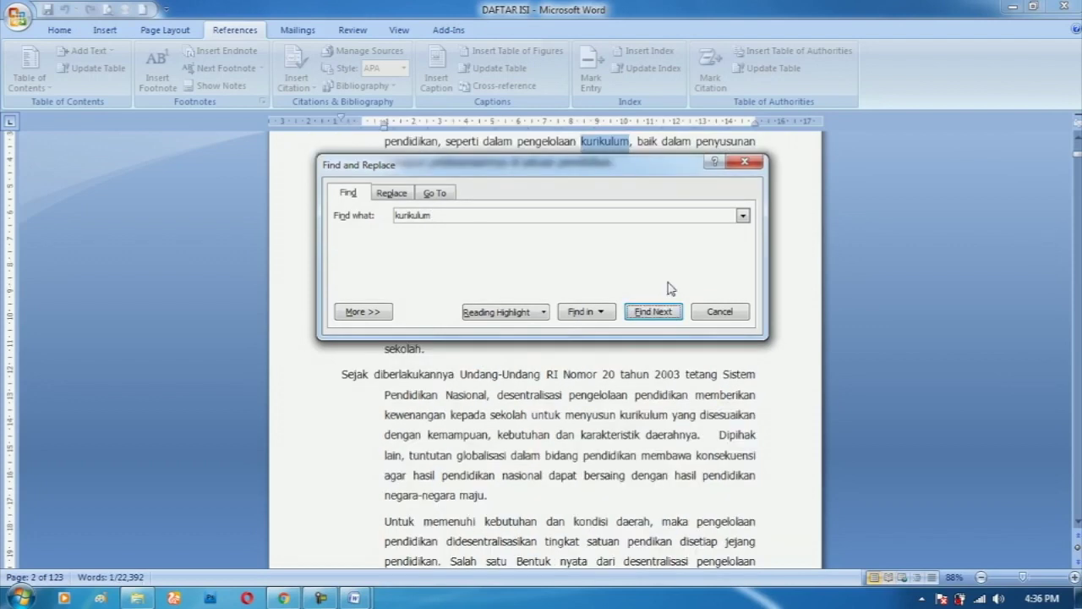
{"action": "left_click", "coordinate": [657, 313]}
{"action": "left_click", "coordinate": [657, 320]}
{"action": "left_click", "coordinate": [657, 319]}
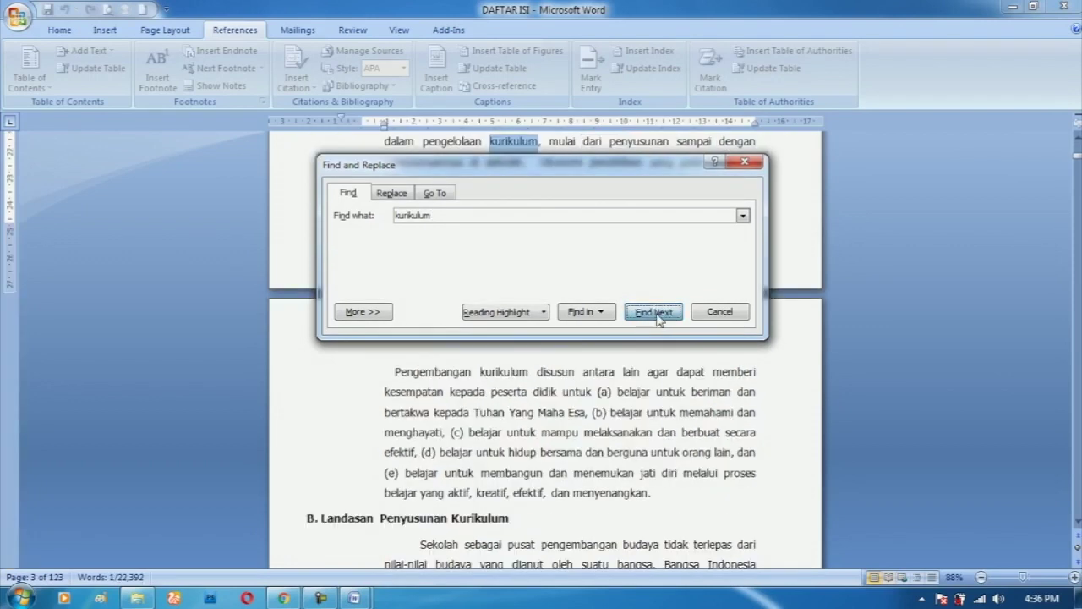
{"action": "left_click", "coordinate": [656, 356]}
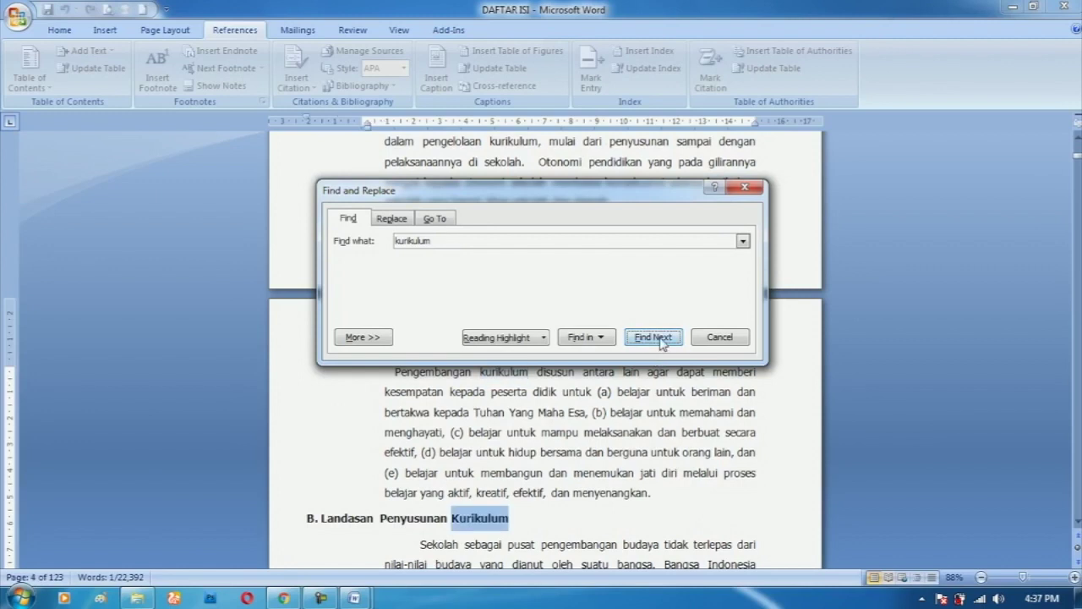
{"action": "left_click", "coordinate": [657, 355]}
{"action": "left_click", "coordinate": [656, 355]}
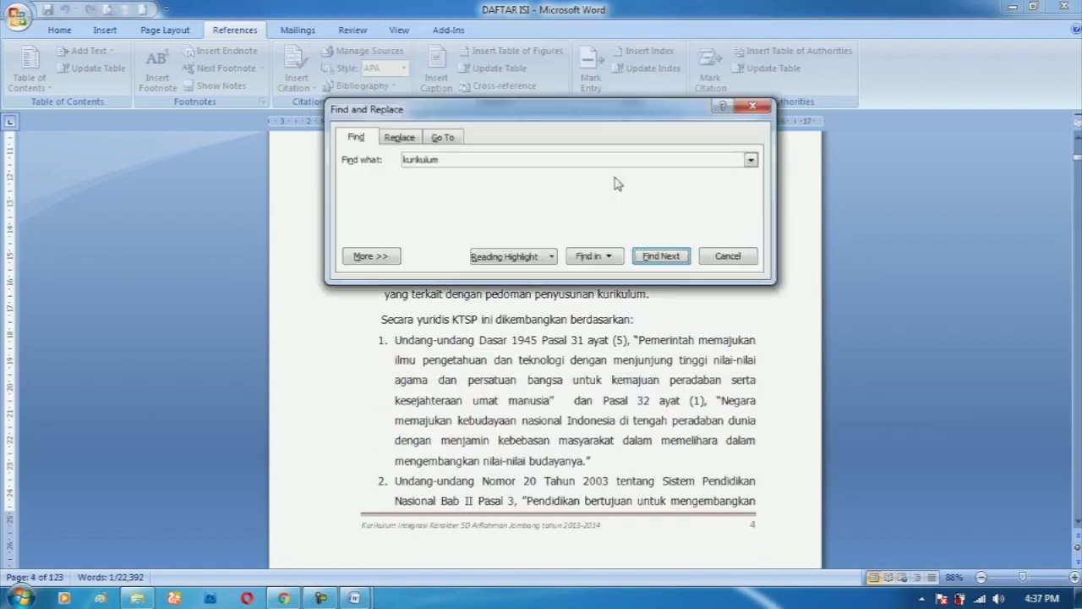
{"action": "left_click", "coordinate": [673, 424]}
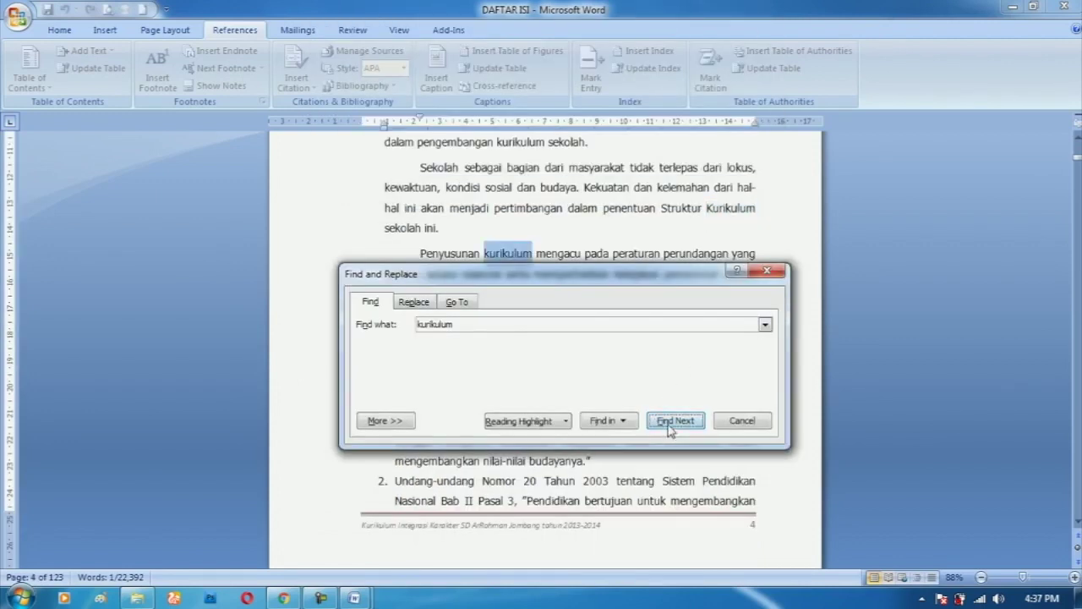
{"action": "left_click", "coordinate": [673, 424]}
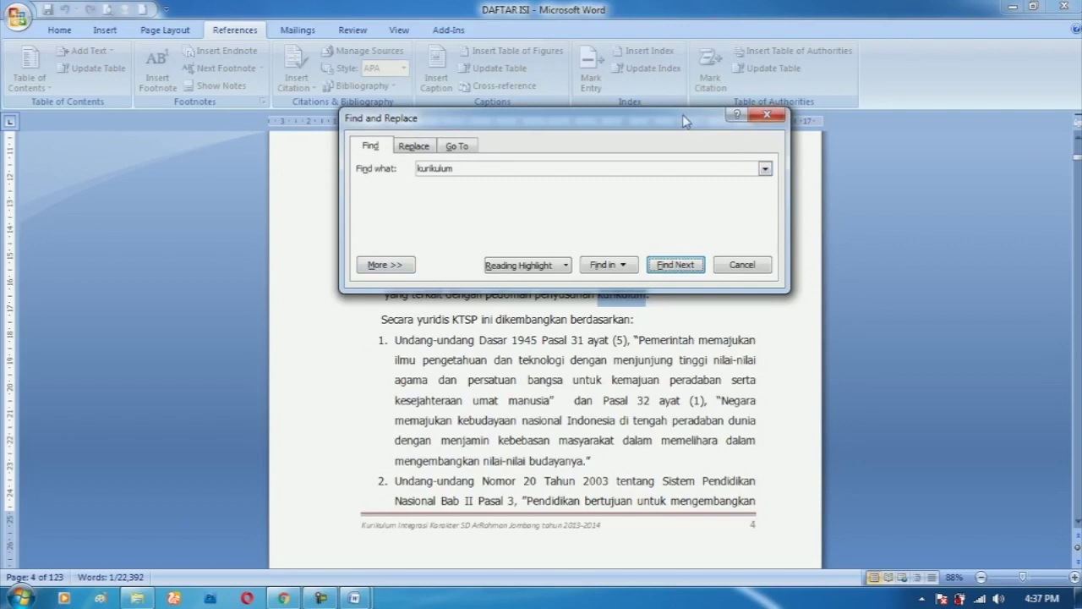
{"action": "left_click_drag", "start_coordinate": [757, 117], "coordinate": [771, 242]}
{"action": "left_click", "coordinate": [779, 240]}
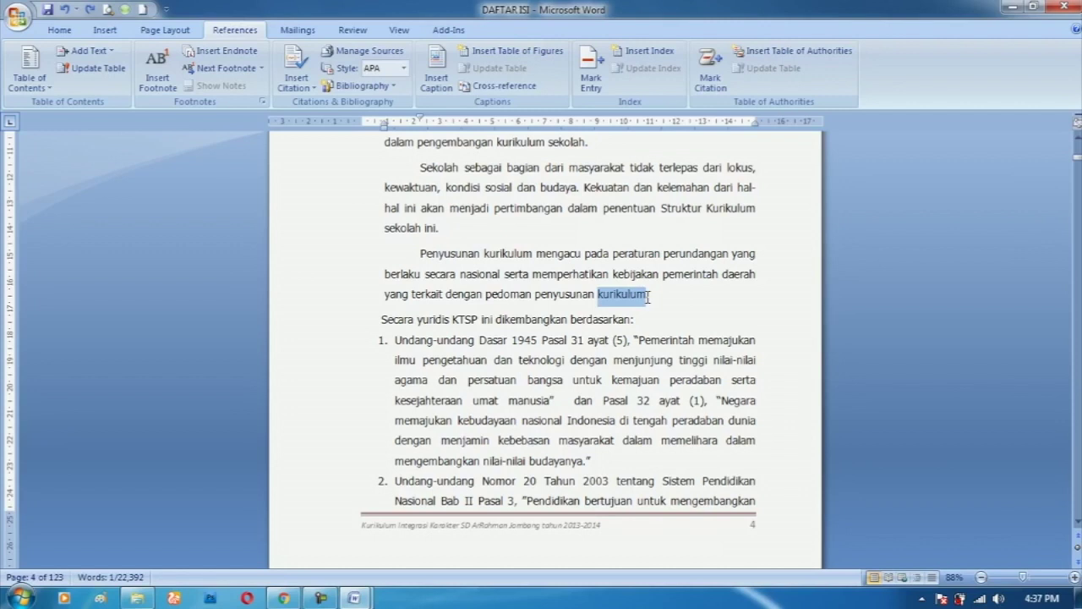
- Select the word 'kurikulum' in the document text
{"action": "left_click", "coordinate": [637, 296]}
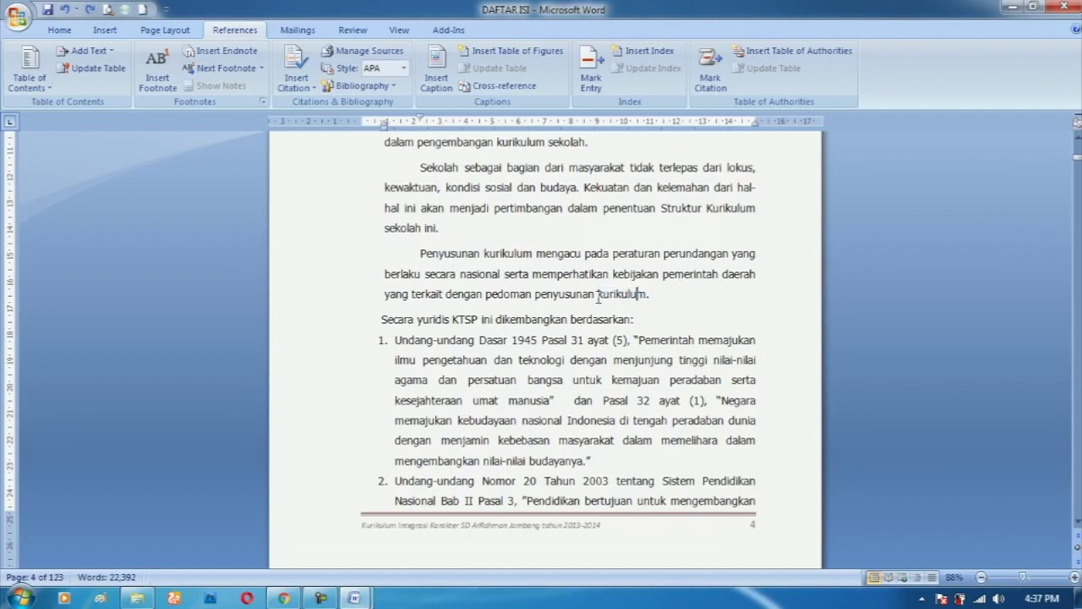
{"action": "left_click_drag", "start_coordinate": [599, 296], "coordinate": [647, 296]}
{"action": "left_click", "coordinate": [655, 295]}
{"action": "left_click_drag", "start_coordinate": [647, 295], "coordinate": [599, 296]}
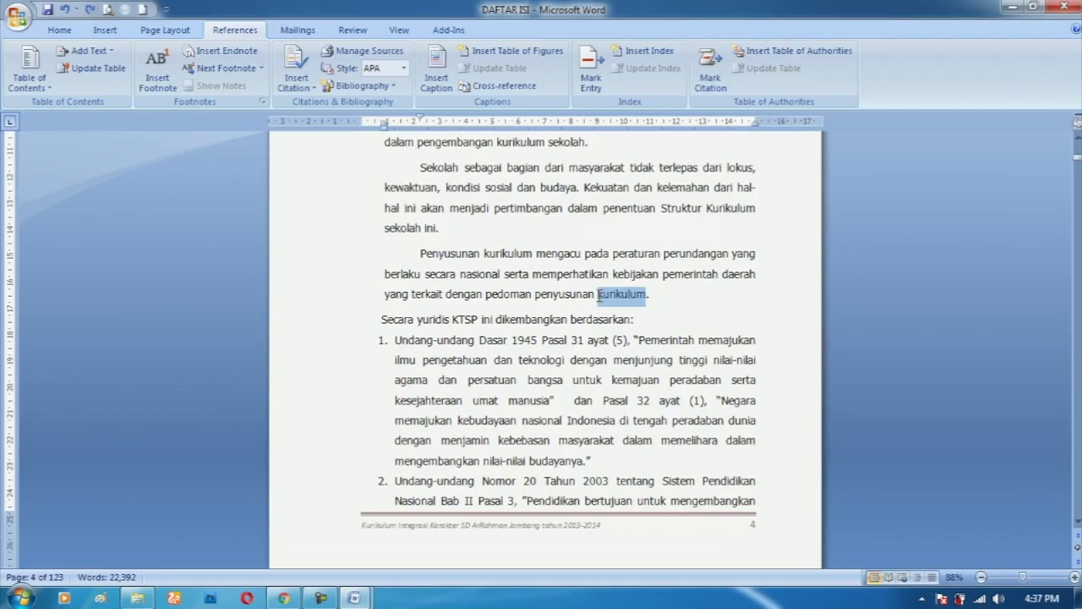
{"action": "left_click", "coordinate": [590, 276]}
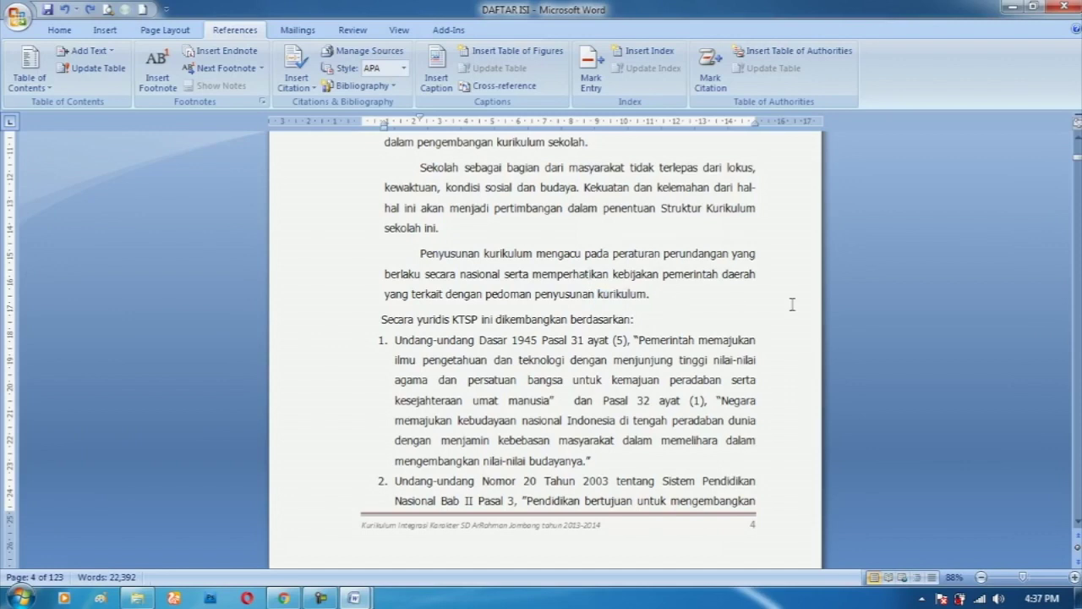
- Replace all occurrences of 'kurikulum' with 'ACUAN PENDIDIKAN' (139 replacements)
{"action": "key", "text": "ctrl+h"}
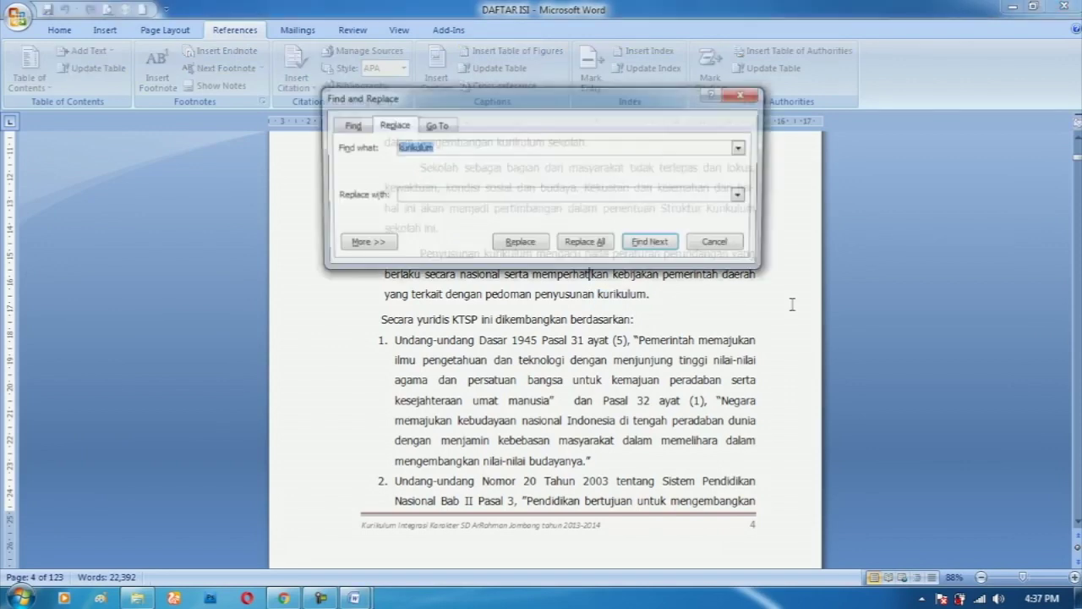
{"action": "left_click", "coordinate": [445, 150]}
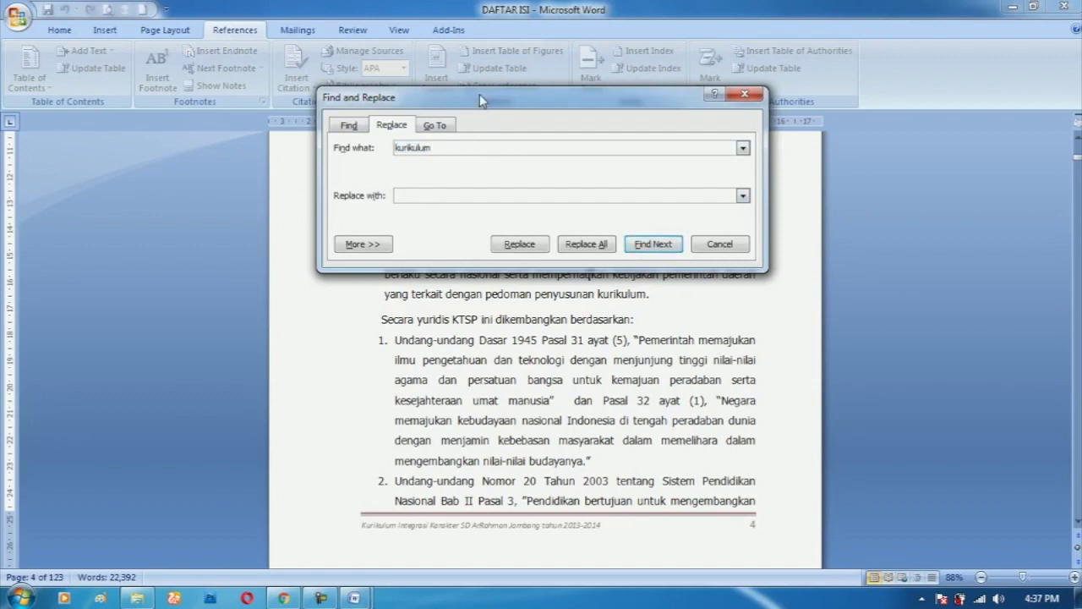
{"action": "left_click_drag", "start_coordinate": [479, 94], "coordinate": [572, 298]}
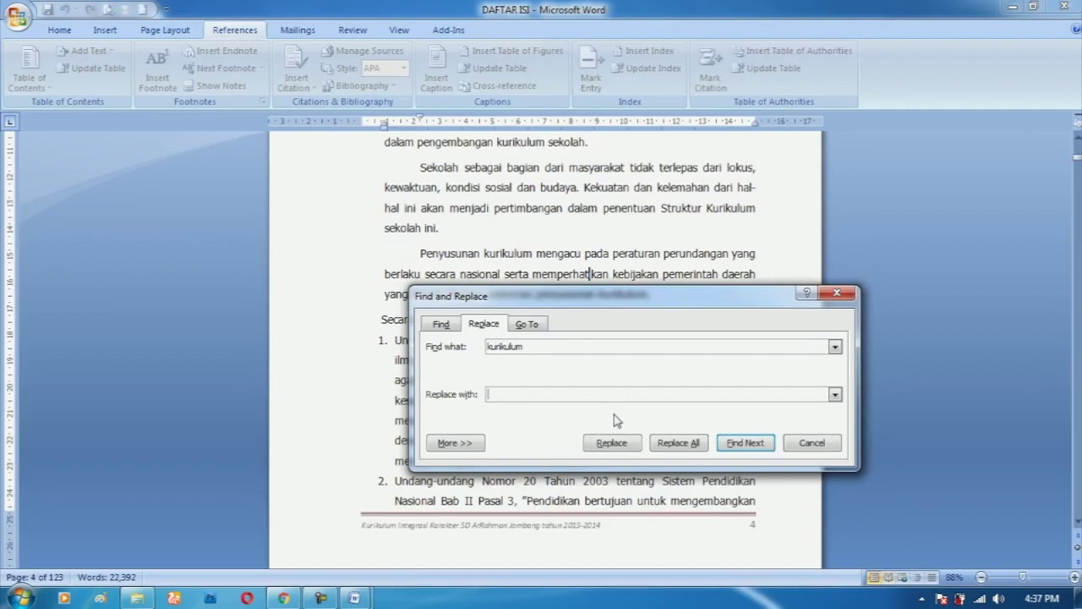
{"action": "type", "text": "SFUR"}
{"action": "key", "text": "BackSpace"}
{"action": "key", "text": "BackSpace"}
{"action": "key", "text": "BackSpace"}
{"action": "key", "text": "BackSpace"}
{"action": "type", "text": "AN PENDIDIKAN"}
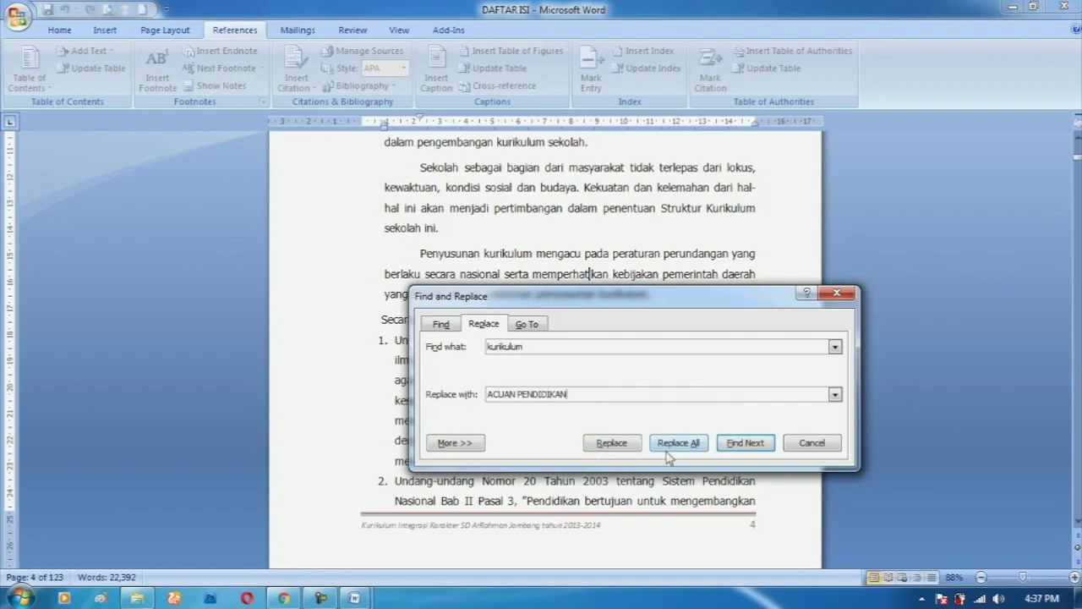
{"action": "left_click", "coordinate": [612, 443]}
{"action": "left_click", "coordinate": [673, 366]}
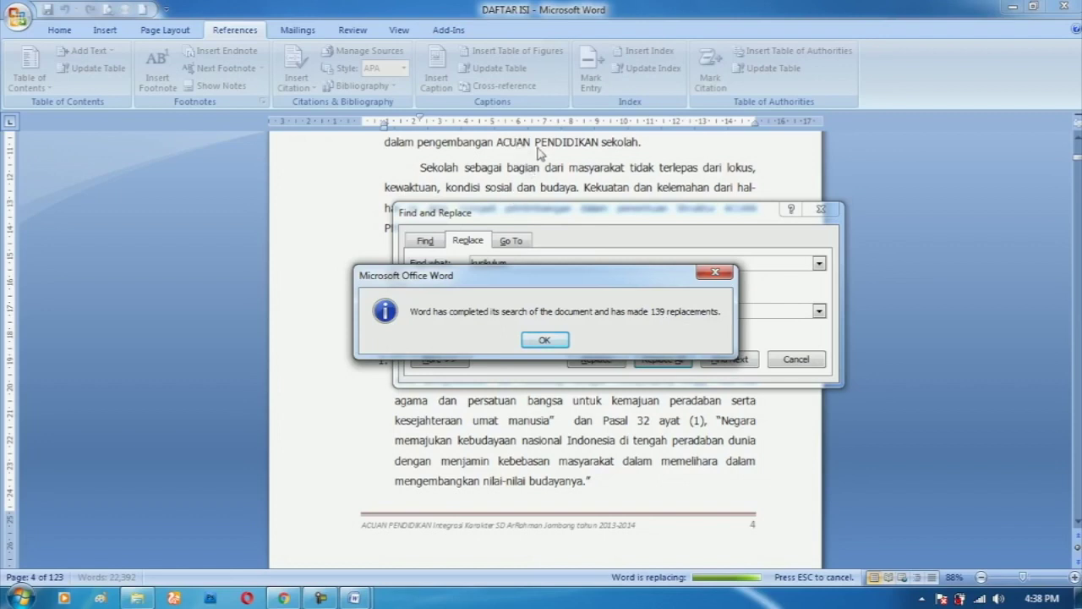
- Dismiss the 139-replacements message and rerun Replace All, which reports 0 replacements
{"action": "left_click", "coordinate": [544, 342]}
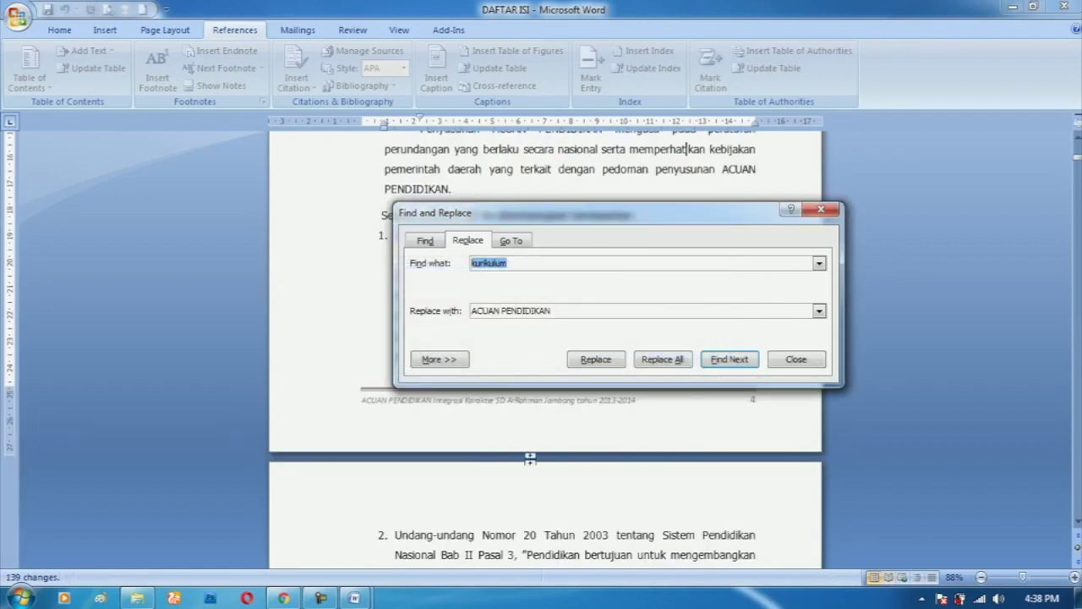
{"action": "left_click", "coordinate": [668, 361]}
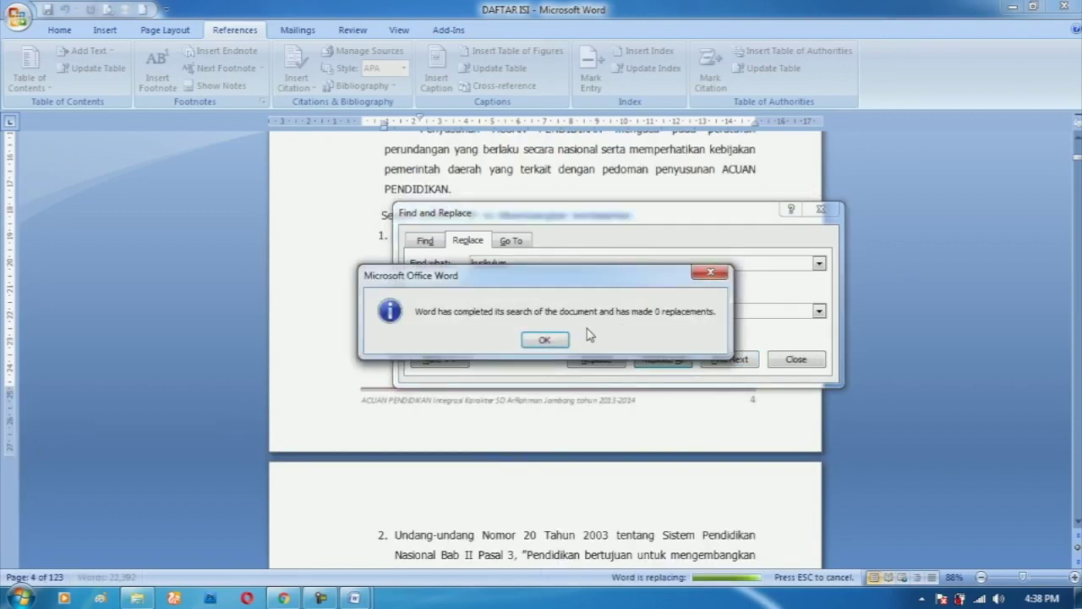
{"action": "left_click", "coordinate": [545, 341]}
{"action": "left_click", "coordinate": [793, 359]}
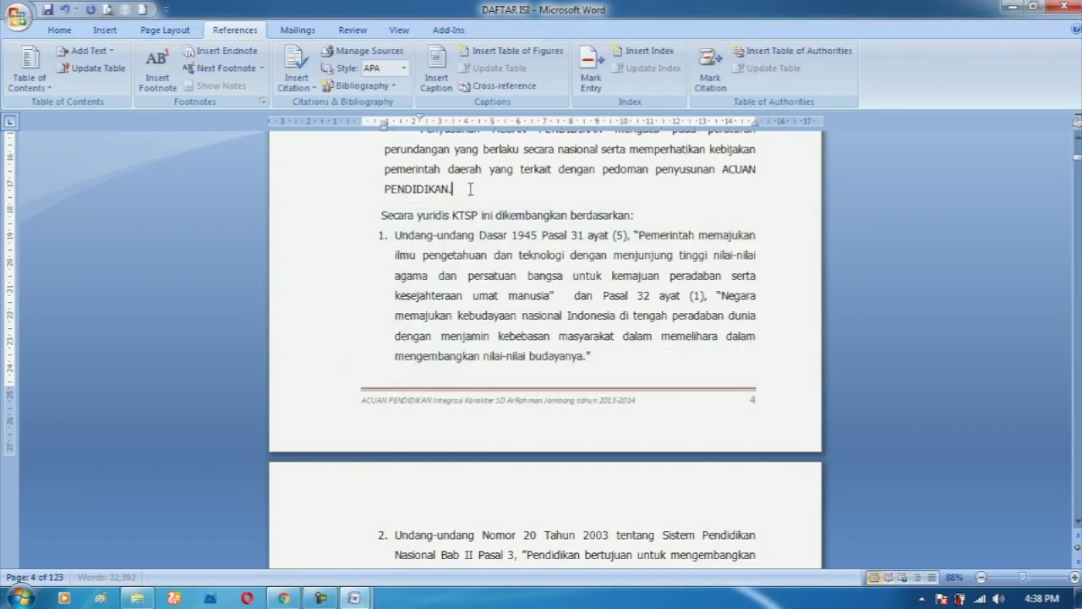
- Confirm Find reports 'kurikulum' not found, then undo the replacement
{"action": "key", "text": "ctrl+f"}
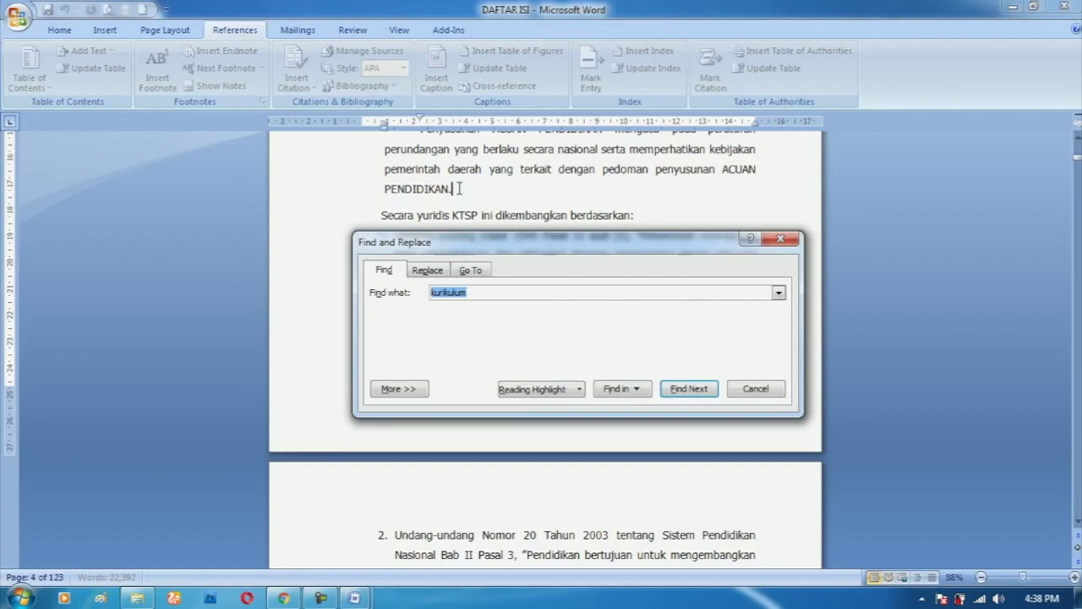
{"action": "left_click", "coordinate": [491, 294]}
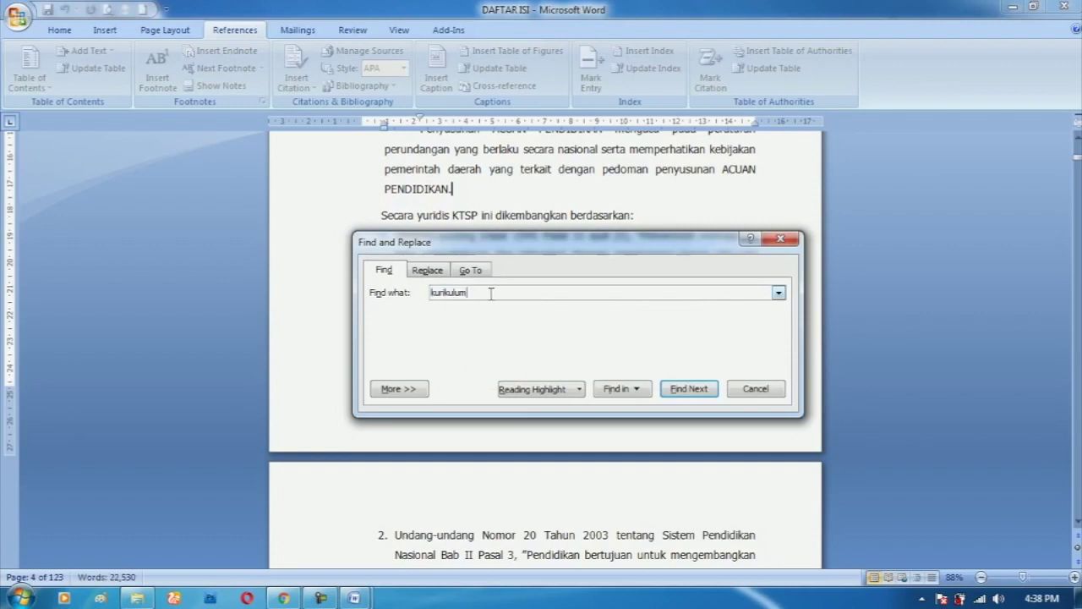
{"action": "left_click", "coordinate": [689, 389]}
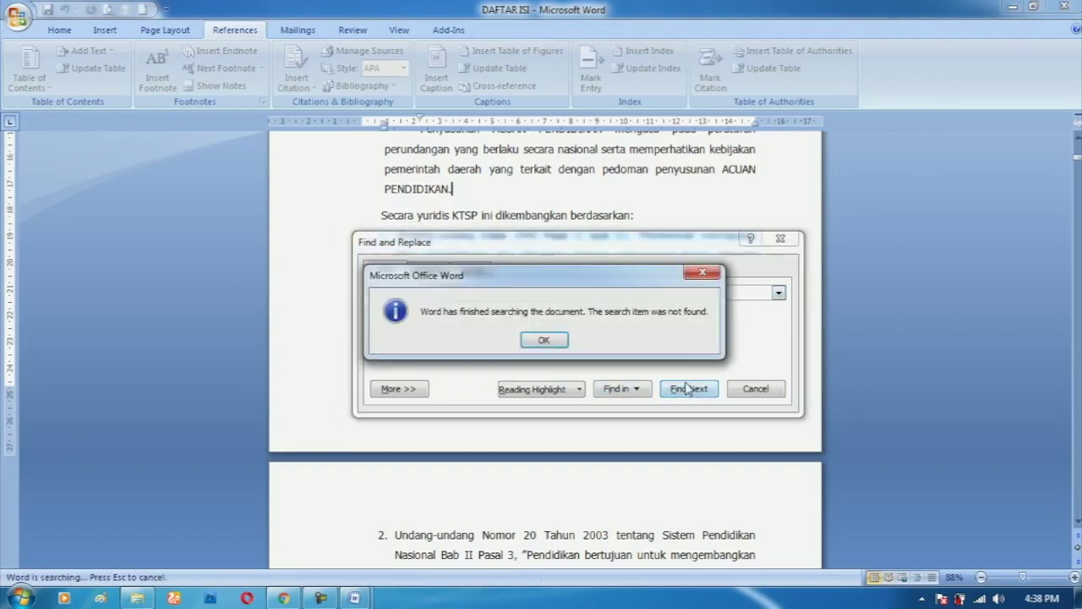
{"action": "left_click", "coordinate": [556, 342]}
{"action": "left_click", "coordinate": [779, 240]}
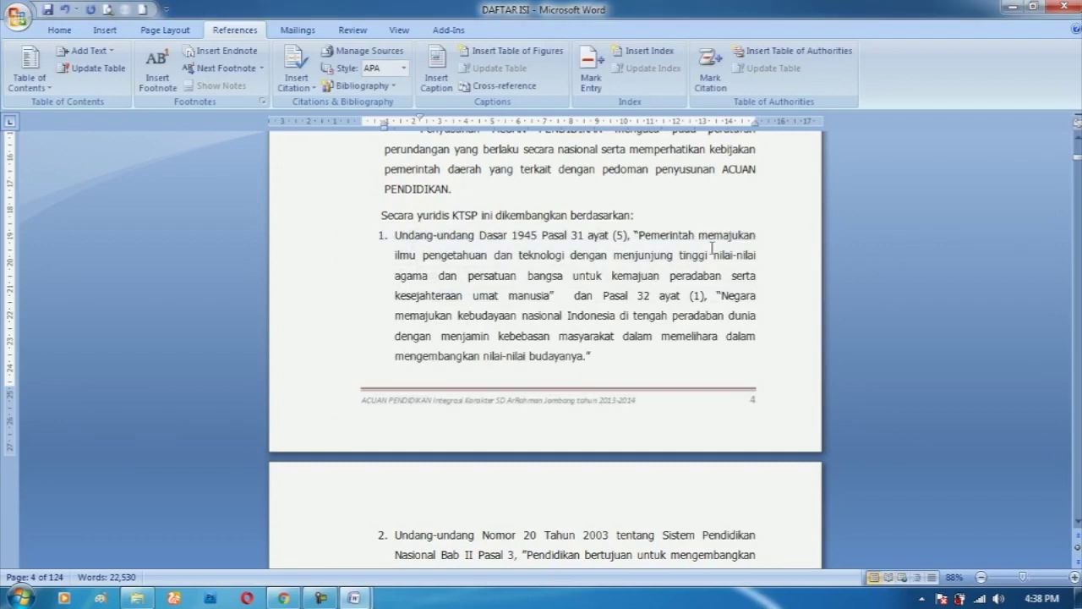
{"action": "key", "text": "ctrl+z"}
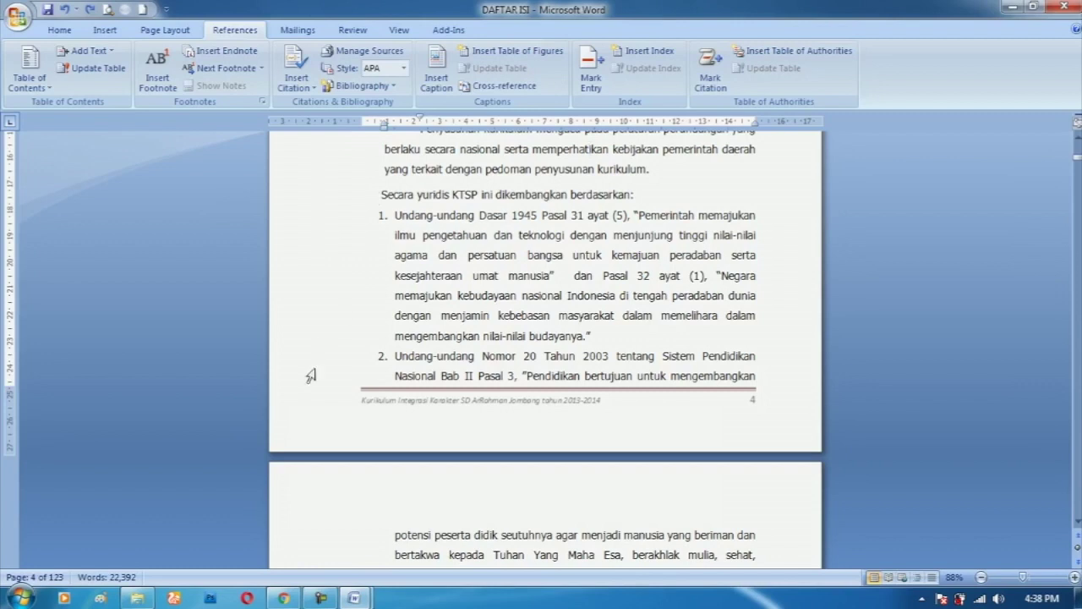
- In Chrome, select the Indonesian independence article text starting from 'Proklamasi'
{"action": "left_click", "coordinate": [284, 598]}
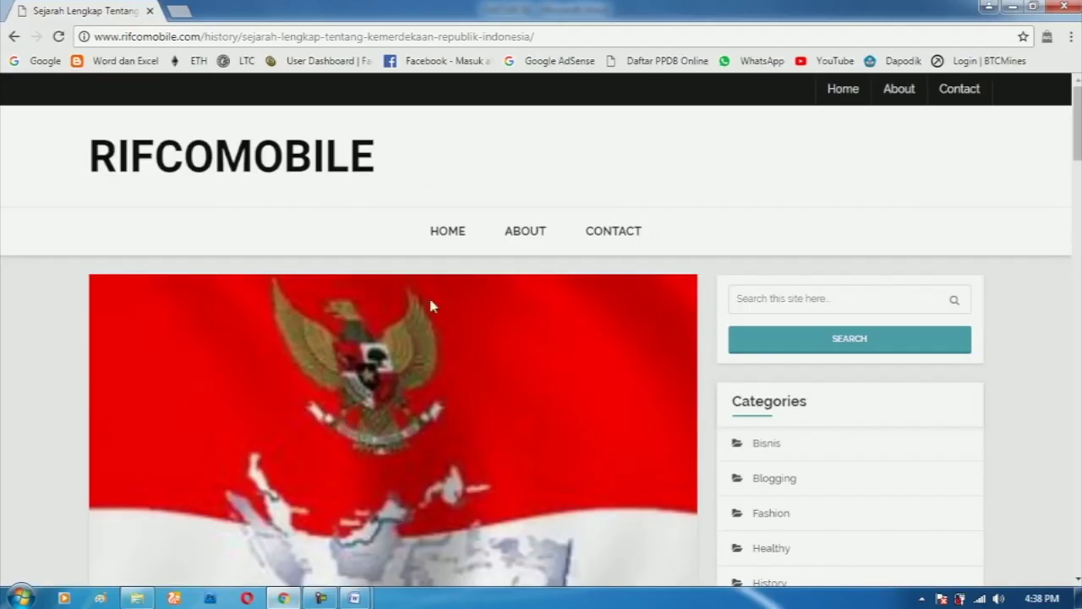
{"action": "scroll", "coordinate": [474, 320], "scroll_direction": "down", "scroll_amount": 9}
{"action": "scroll", "coordinate": [626, 320], "scroll_direction": "up", "scroll_amount": 4}
{"action": "scroll", "coordinate": [417, 347], "scroll_direction": "down", "scroll_amount": 2}
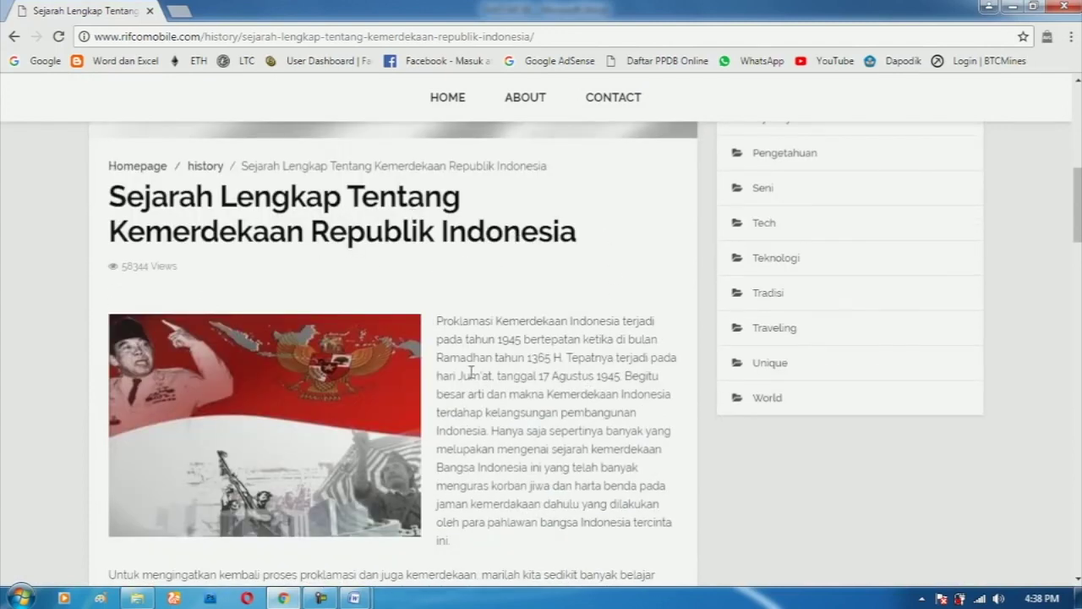
{"action": "left_click_drag", "start_coordinate": [436, 324], "coordinate": [603, 558]}
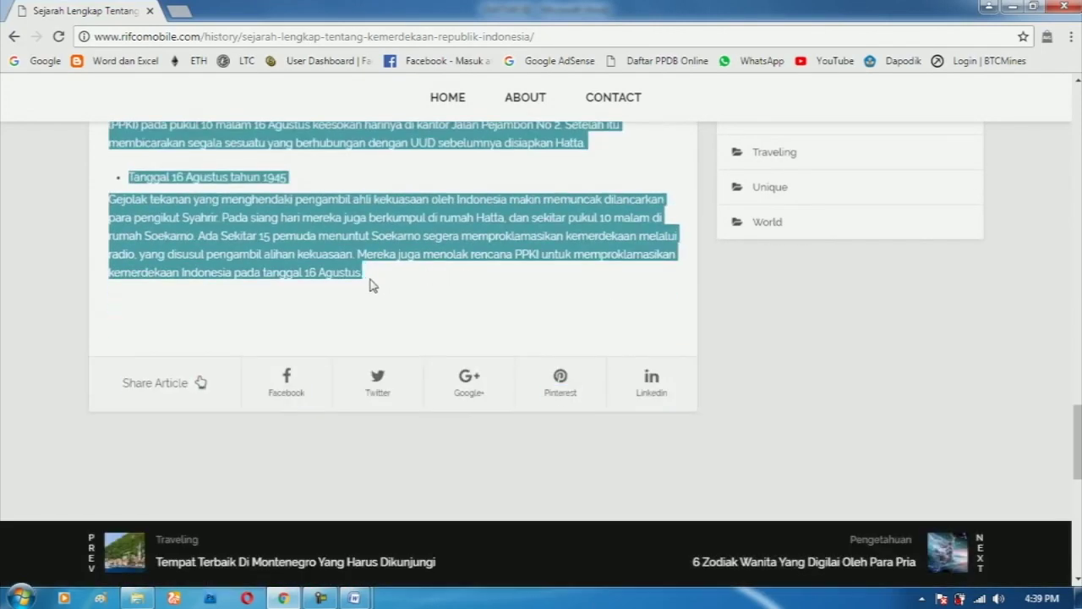
{"action": "left_click_drag", "start_coordinate": [603, 557], "coordinate": [386, 335]}
{"action": "scroll", "coordinate": [386, 335], "scroll_direction": "up", "scroll_amount": 3}
{"action": "scroll", "coordinate": [226, 204], "scroll_direction": "up", "scroll_amount": 5}
- Copy the selected article text and switch to the blank Word Document3
{"action": "right_click", "coordinate": [269, 150]}
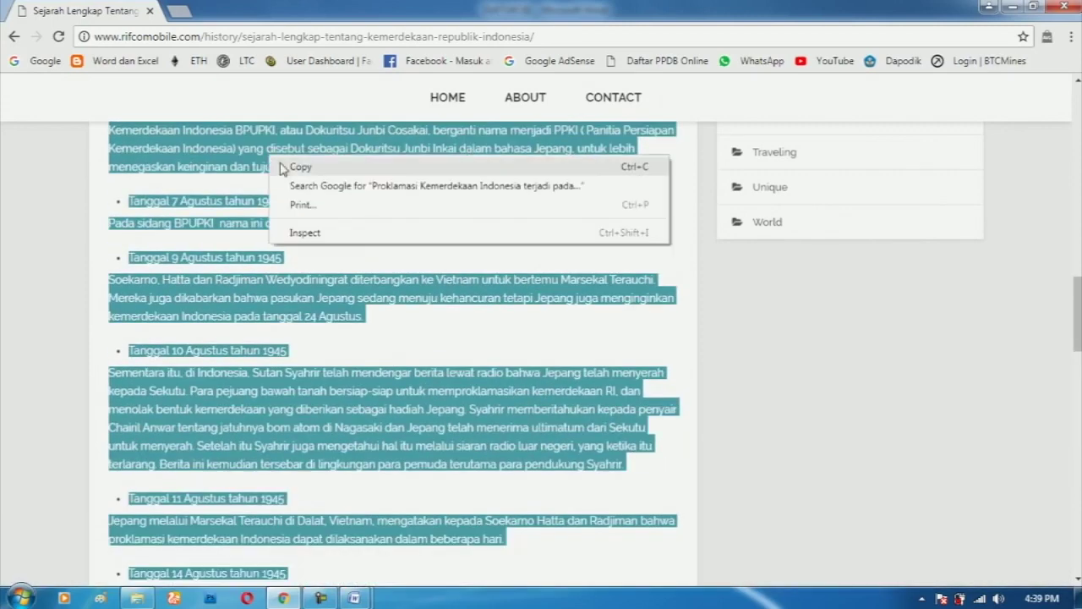
{"action": "left_click", "coordinate": [309, 171]}
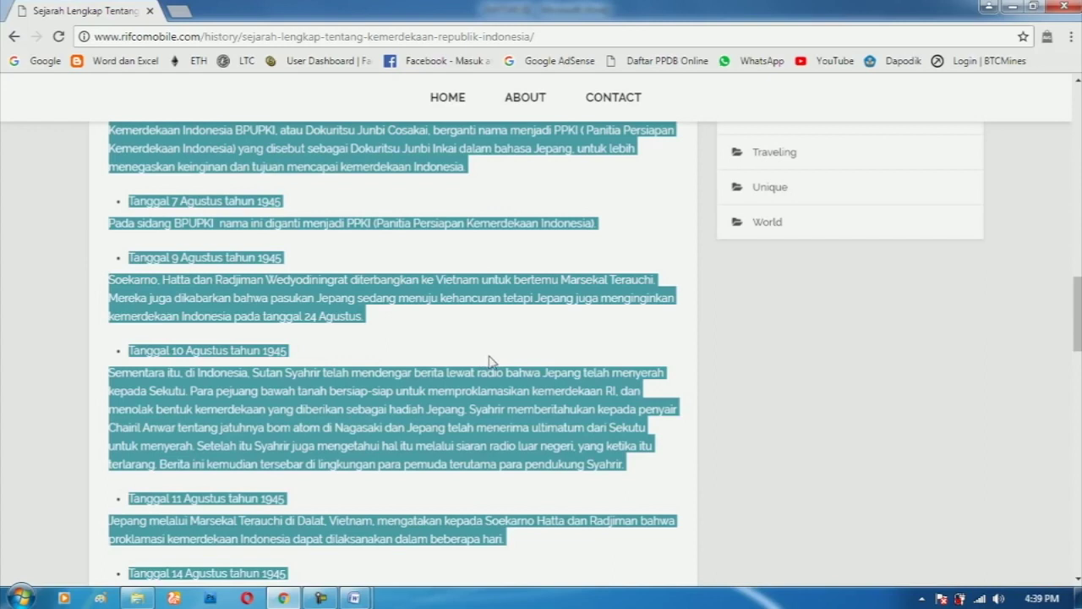
{"action": "key", "text": "alt+Tab"}
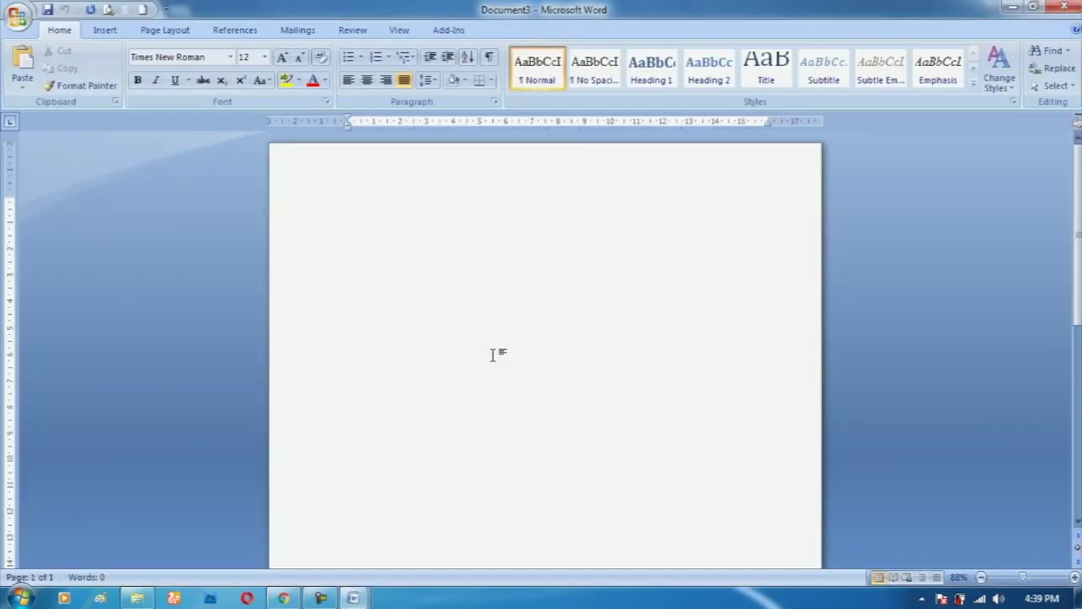
- Paste the Indonesian independence article into Document3 (788 words) and select all of it
{"action": "scroll", "coordinate": [493, 354], "scroll_direction": "up", "scroll_amount": 1}
{"action": "scroll", "coordinate": [493, 354], "scroll_direction": "up", "scroll_amount": 1}
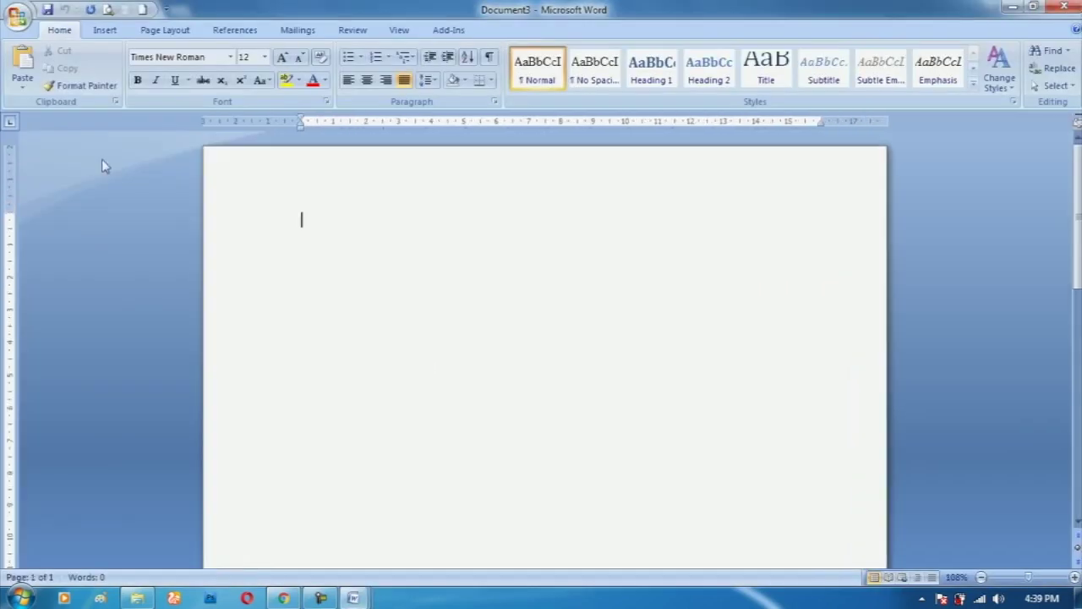
{"action": "left_click", "coordinate": [24, 63]}
{"action": "scroll", "coordinate": [523, 245], "scroll_direction": "up", "scroll_amount": 5}
{"action": "scroll", "coordinate": [523, 245], "scroll_direction": "up", "scroll_amount": 5}
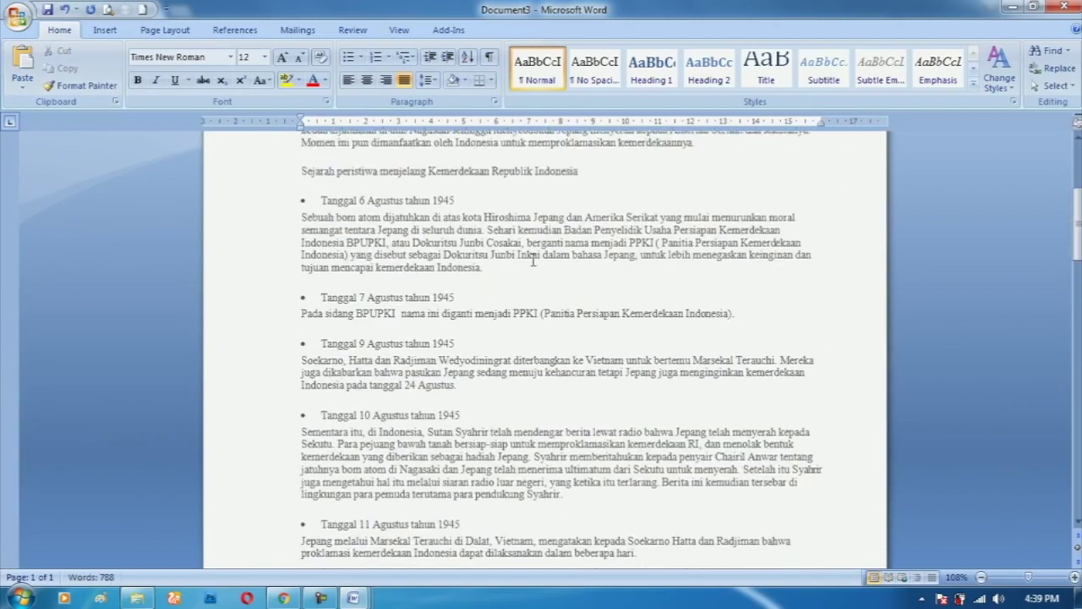
{"action": "scroll", "coordinate": [523, 245], "scroll_direction": "up", "scroll_amount": 5}
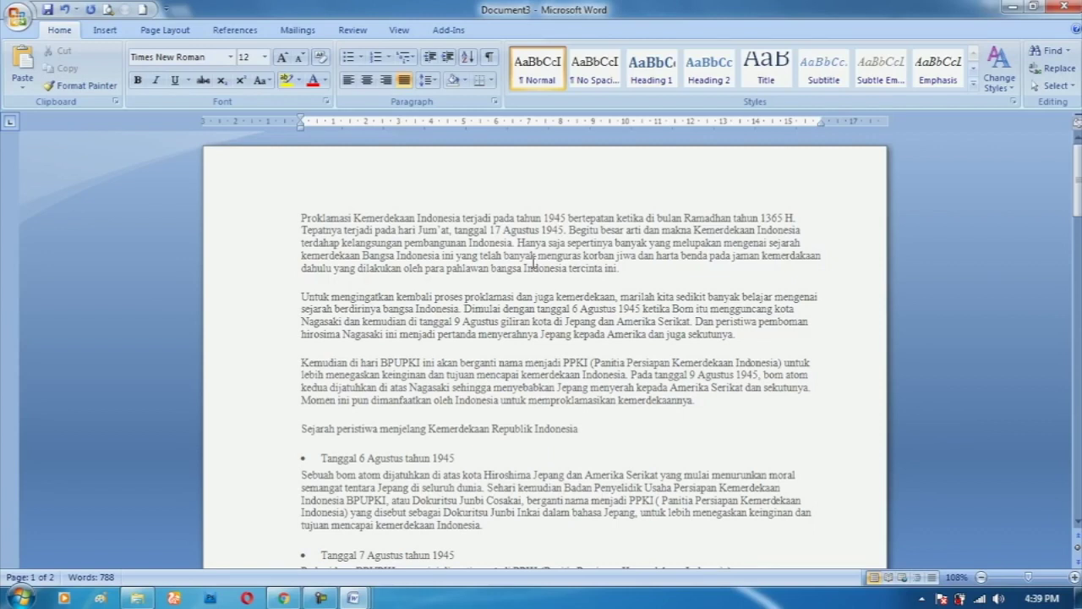
{"action": "key", "text": "ctrl+a"}
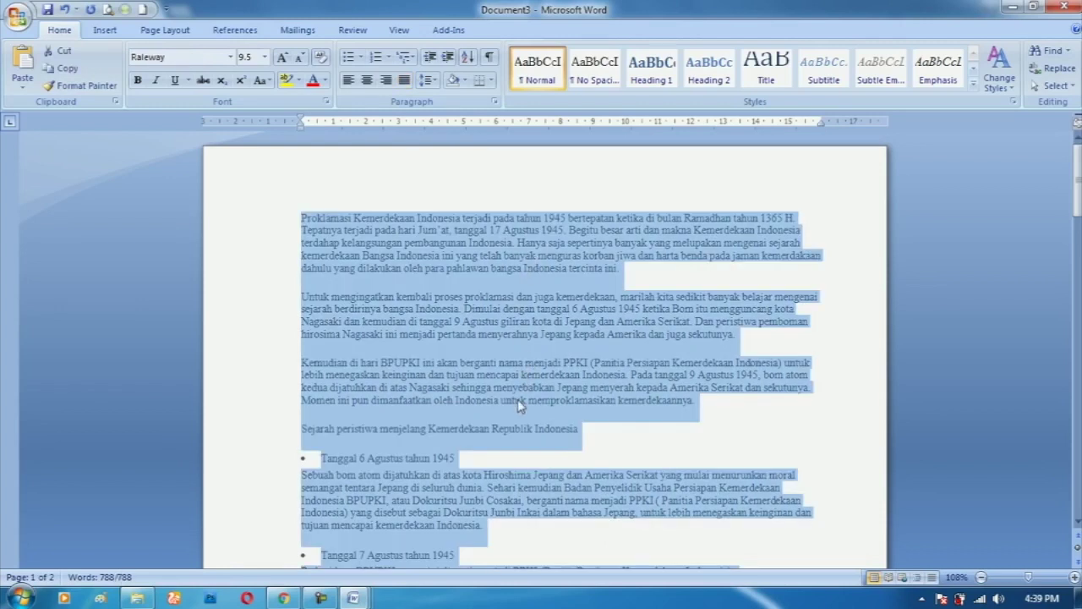
- Try the pasted text in Times New Roman 12, then revert it to Raleway 9.5
{"action": "key", "text": "ctrl+space"}
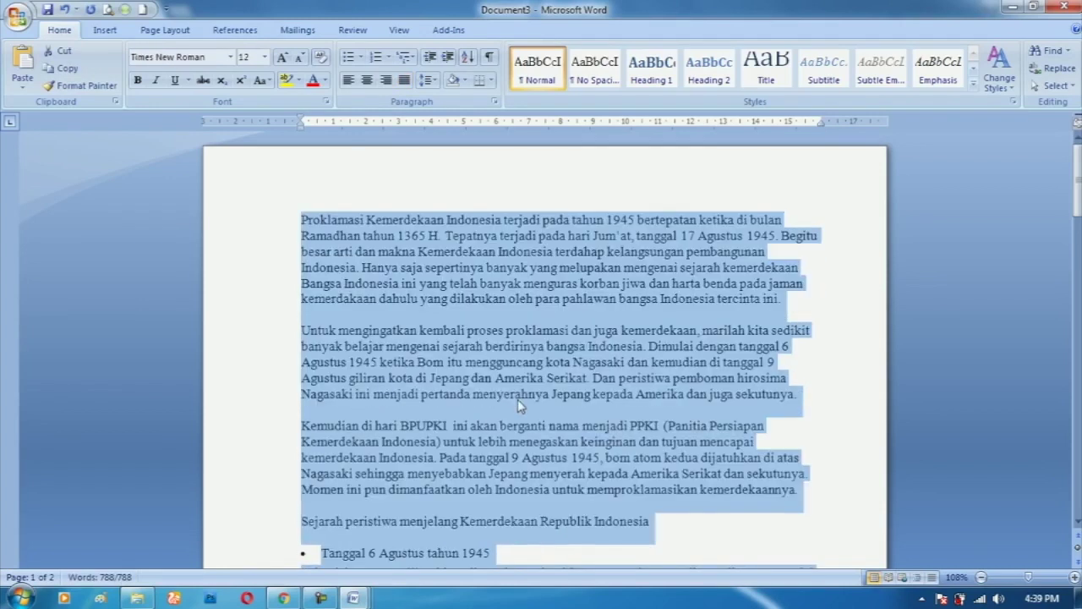
{"action": "scroll", "coordinate": [517, 399], "scroll_direction": "down", "scroll_amount": 1}
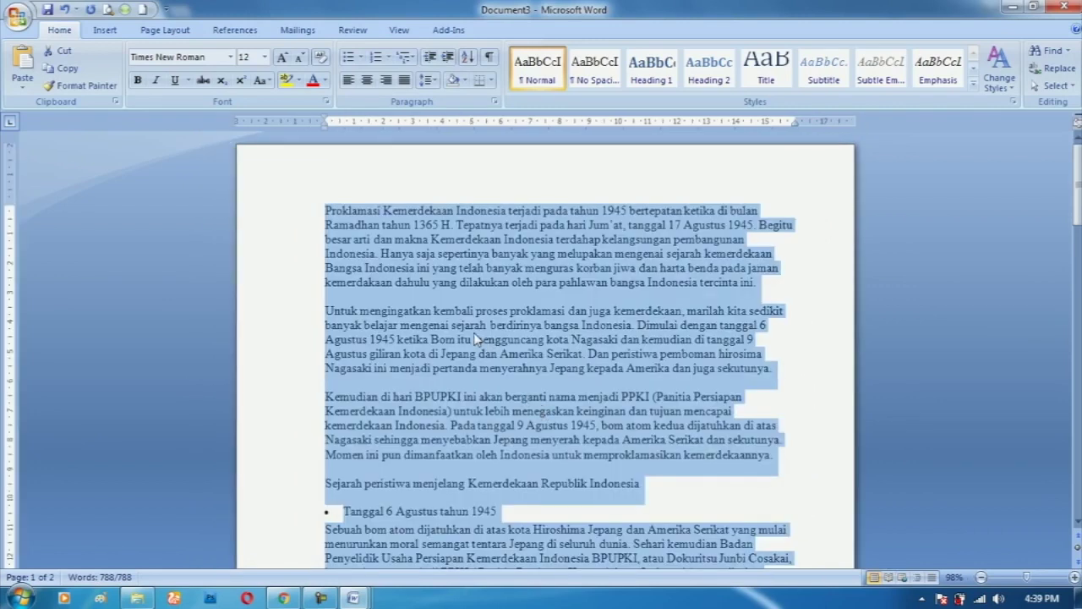
{"action": "key", "text": "ctrl+z"}
{"action": "left_click", "coordinate": [473, 279]}
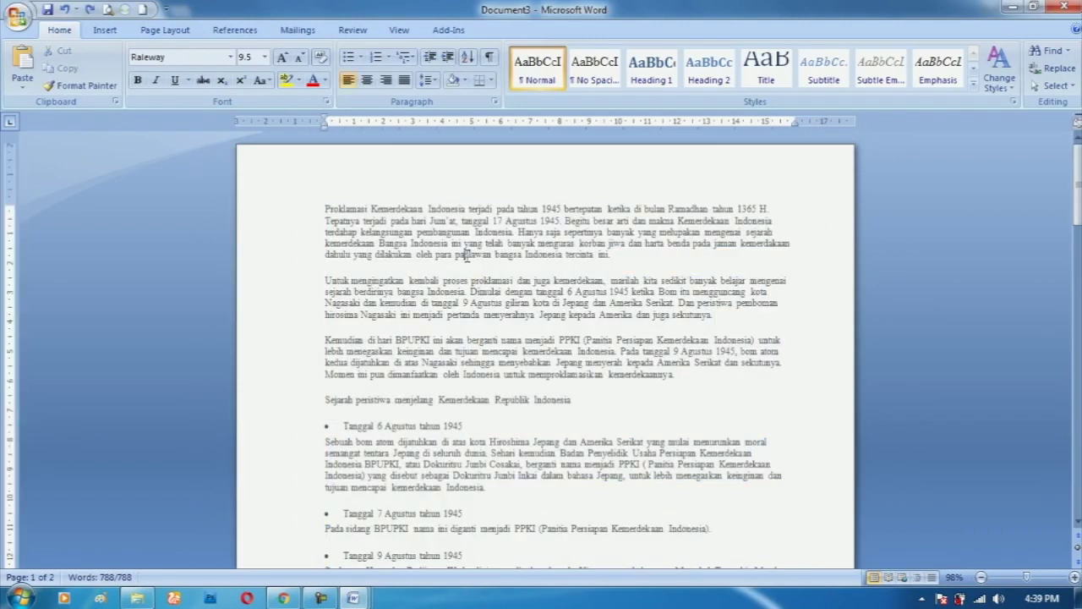
{"action": "scroll", "coordinate": [698, 273], "scroll_direction": "down", "scroll_amount": 10}
{"action": "scroll", "coordinate": [714, 351], "scroll_direction": "down", "scroll_amount": 5}
{"action": "scroll", "coordinate": [698, 372], "scroll_direction": "down", "scroll_amount": 5}
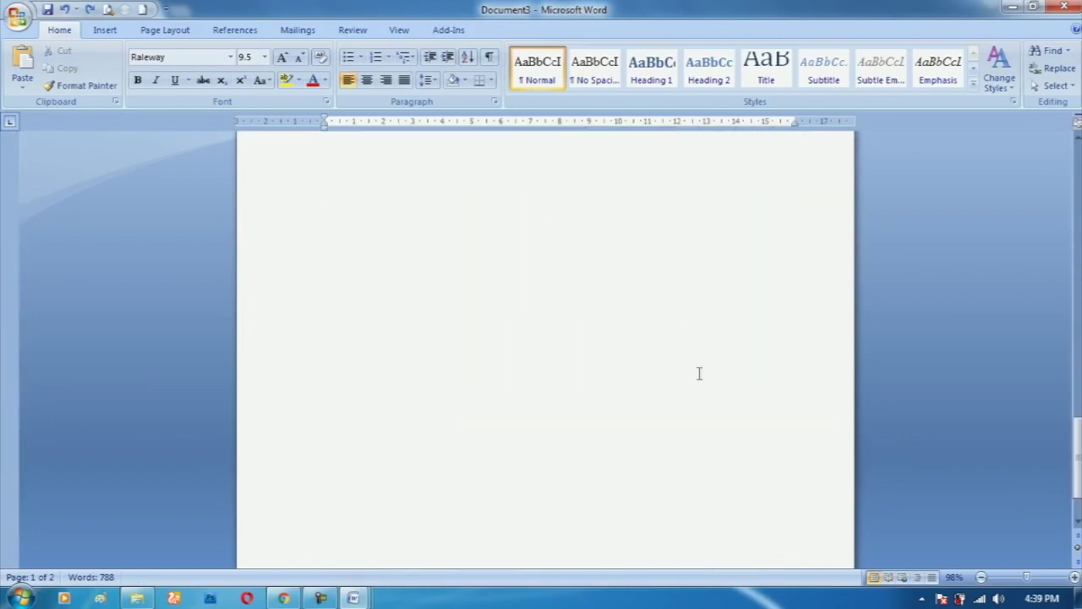
{"action": "scroll", "coordinate": [815, 360], "scroll_direction": "up", "scroll_amount": 4}
{"action": "scroll", "coordinate": [717, 308], "scroll_direction": "up", "scroll_amount": 6}
{"action": "scroll", "coordinate": [717, 308], "scroll_direction": "up", "scroll_amount": 10}
{"action": "scroll", "coordinate": [548, 317], "scroll_direction": "up", "scroll_amount": 1}
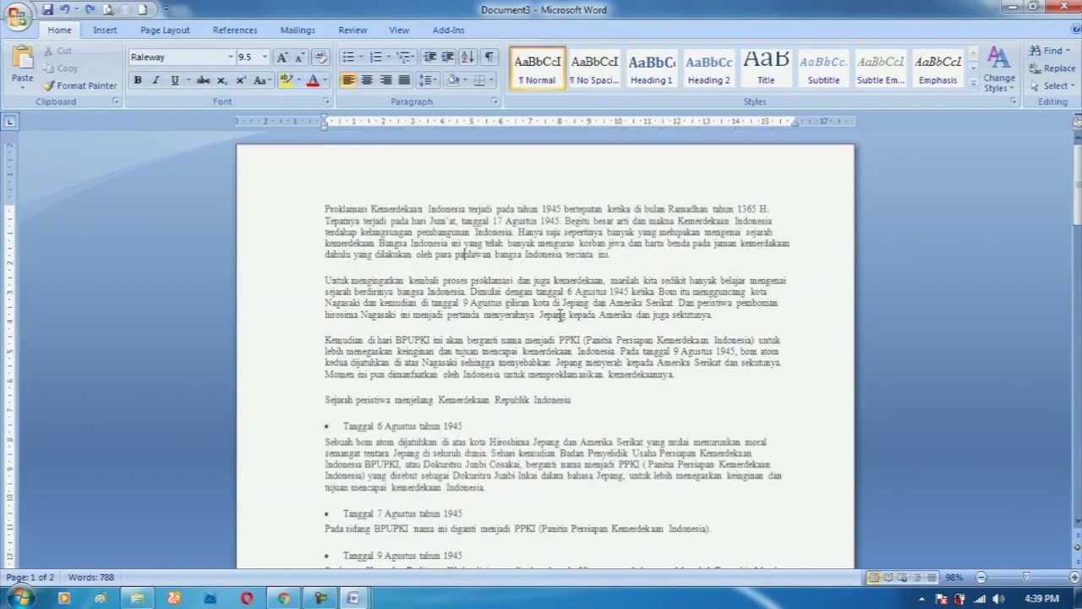
- Apply Times New Roman 12 to the whole text again, then undo back to Raleway 9.5
{"action": "key", "text": "ctrl+a"}
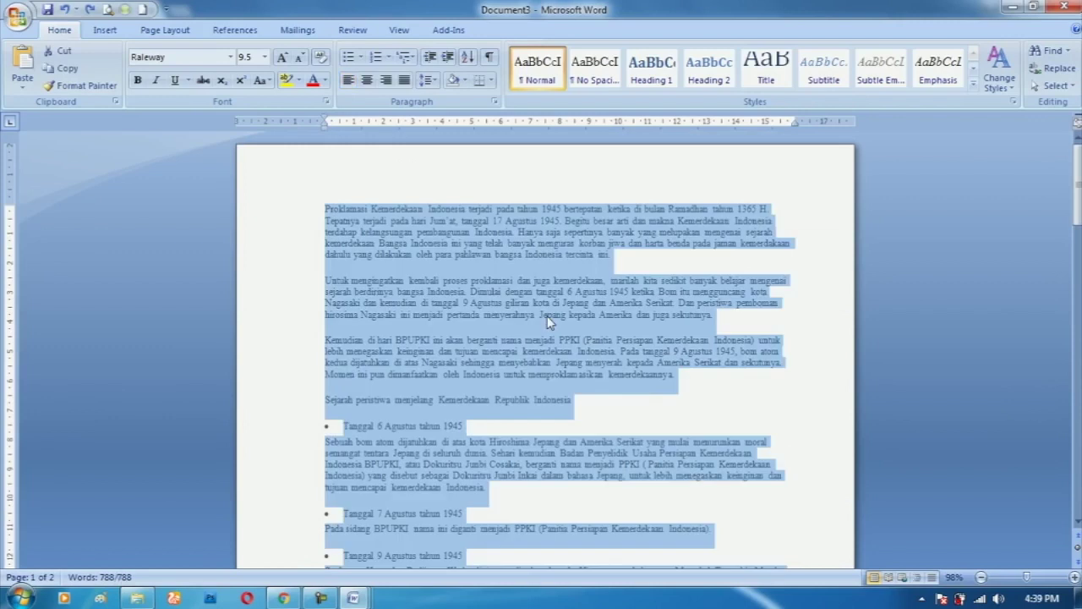
{"action": "key", "text": "ctrl+space"}
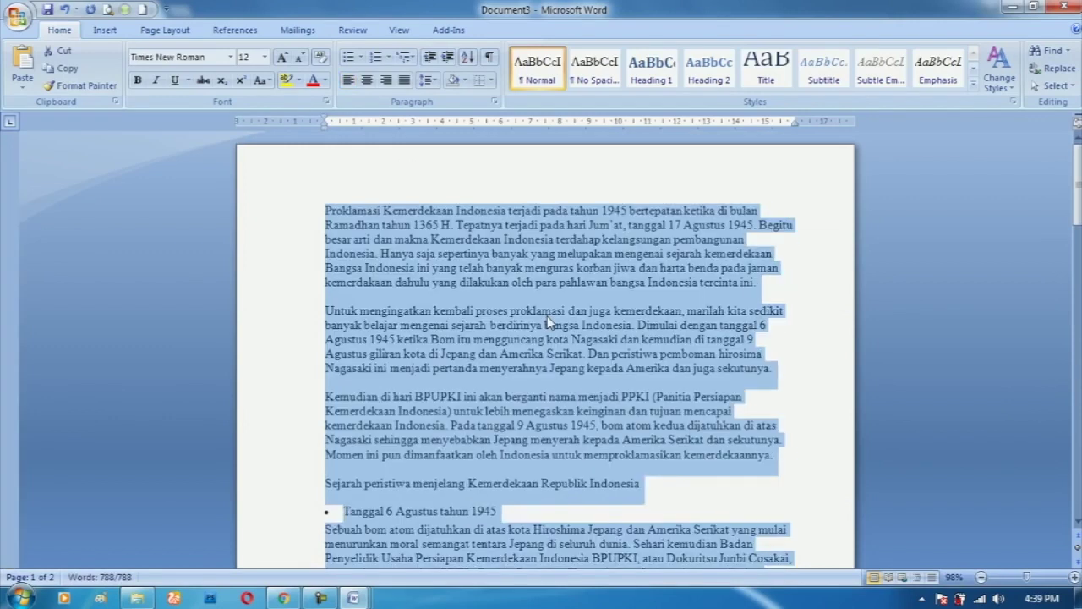
{"action": "left_click", "coordinate": [461, 231]}
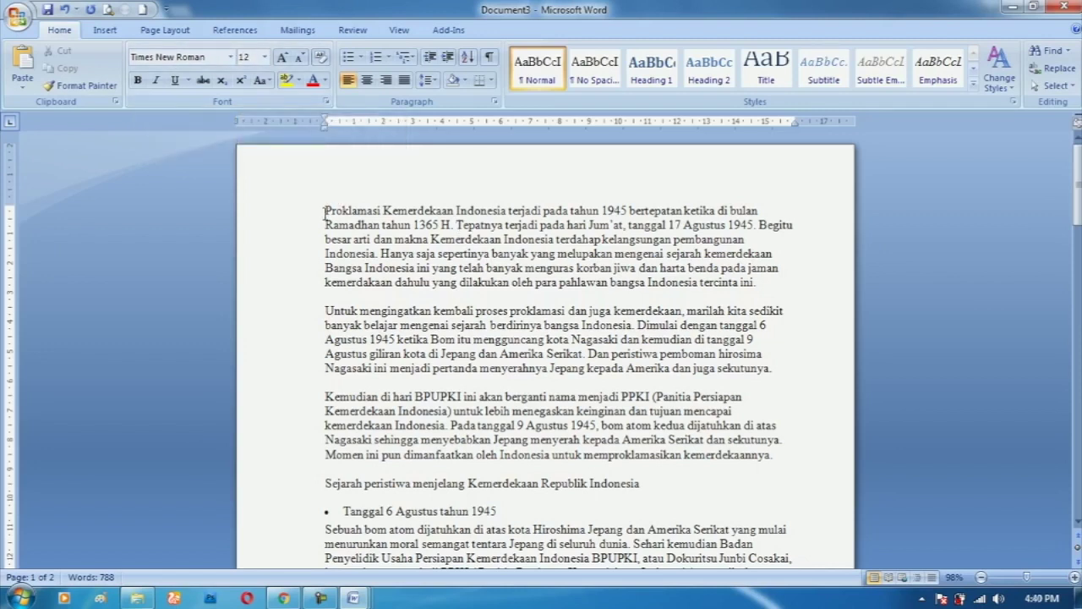
{"action": "key", "text": "ctrl+a"}
{"action": "key", "text": "ctrl+z"}
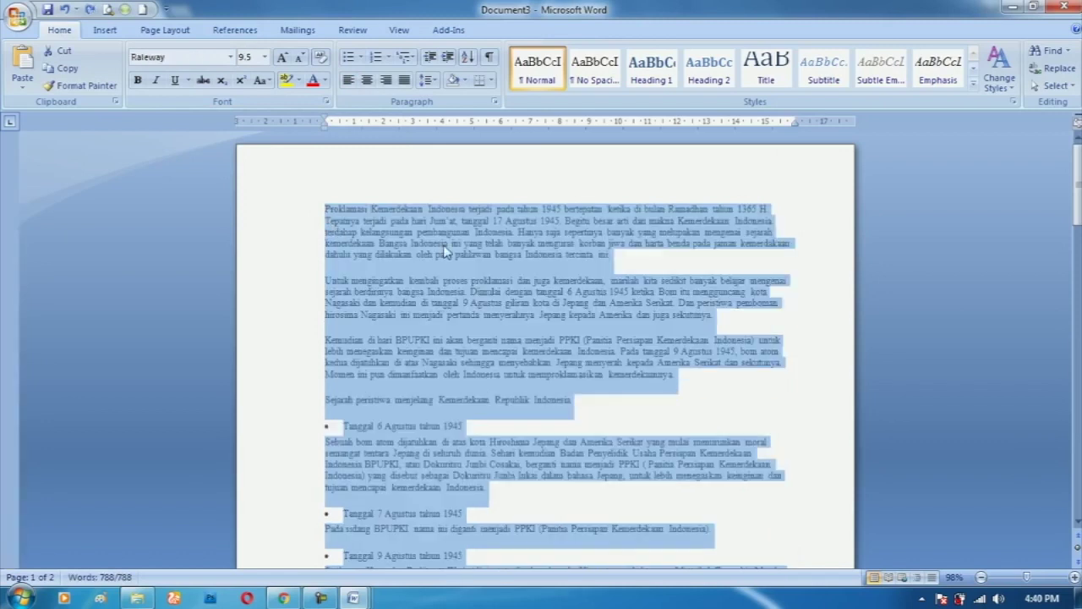
{"action": "left_click", "coordinate": [443, 243]}
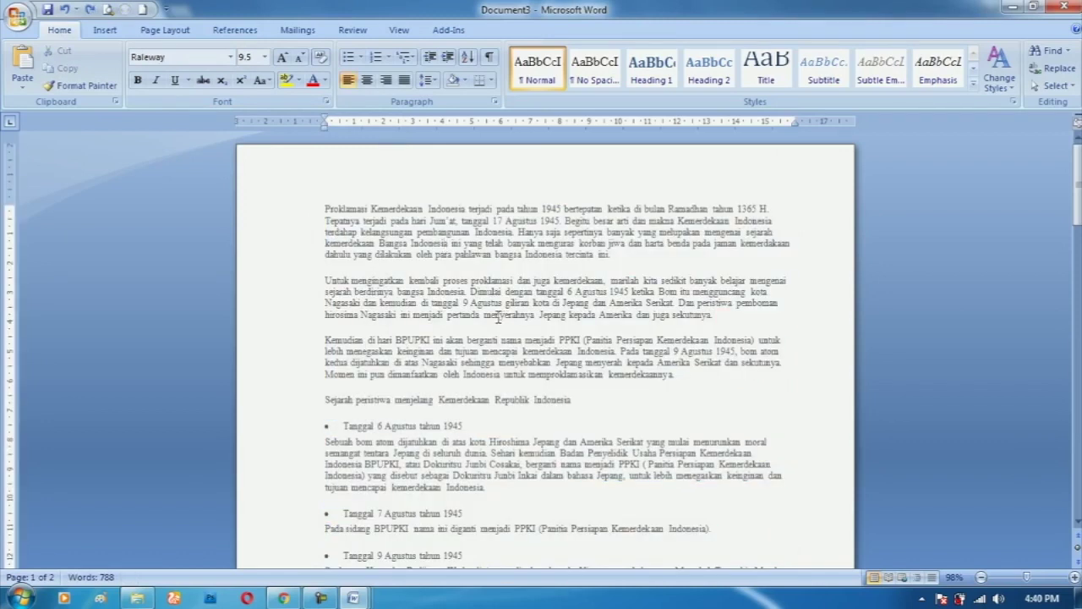
- Select all the text and delete it, leaving Document3 blank with 0 words
{"action": "key", "text": "ctrl+a"}
{"action": "key", "text": "ctrl+z"}
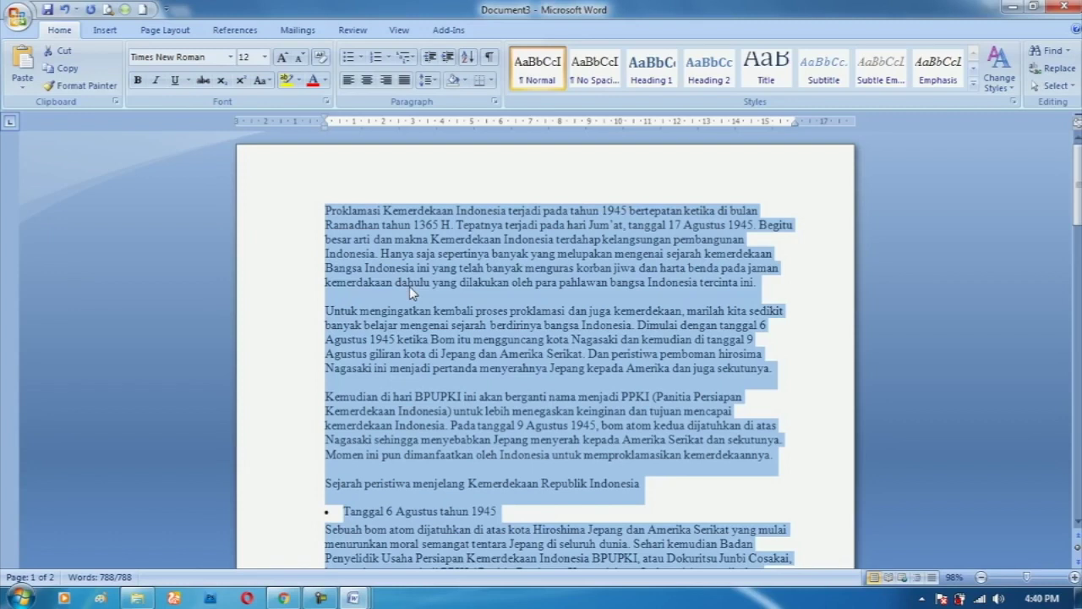
{"action": "key", "text": "Delete"}
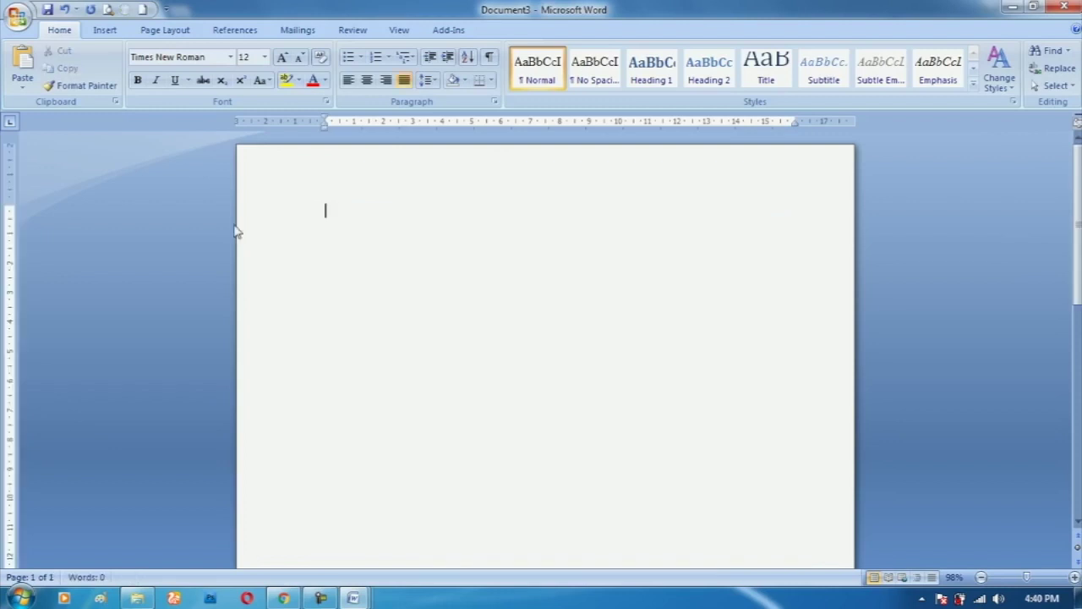
- Insert a table of 9 columns and 7 rows from the Insert table grid
{"action": "left_click", "coordinate": [112, 32]}
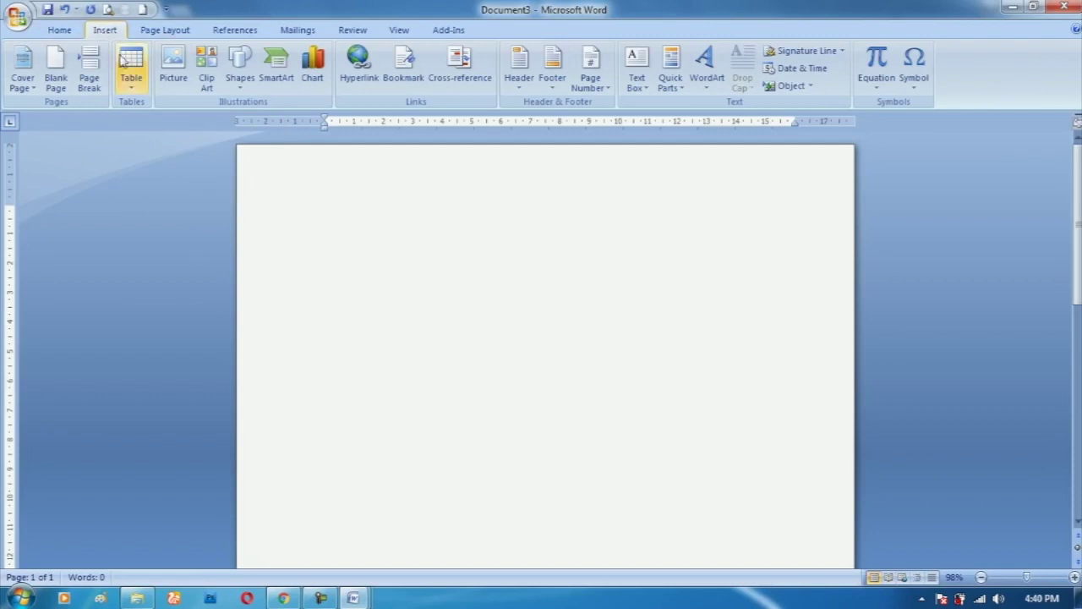
{"action": "left_click", "coordinate": [131, 80]}
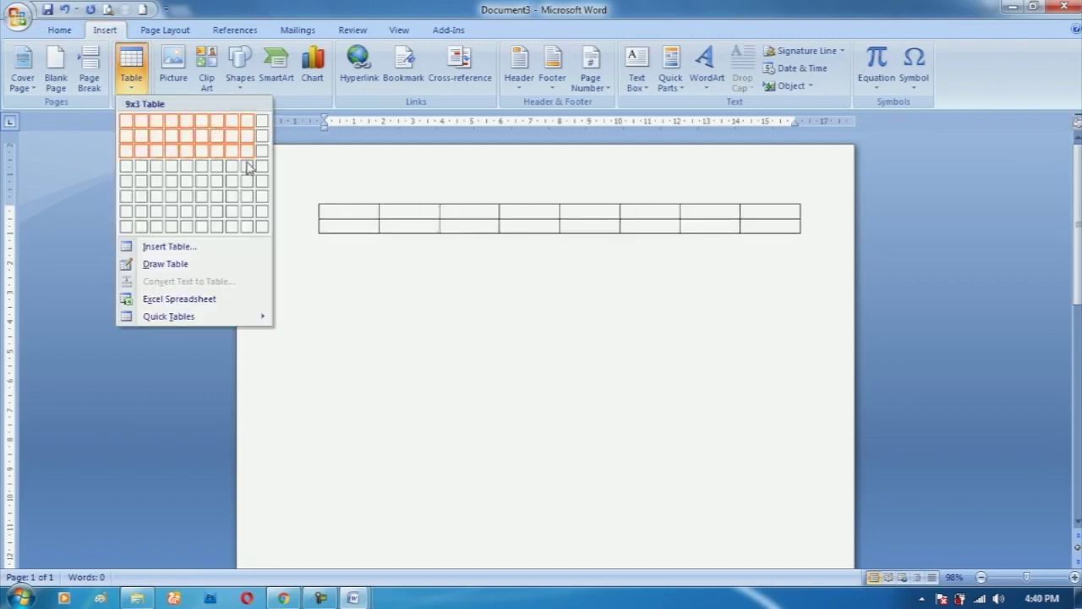
{"action": "left_click", "coordinate": [252, 213]}
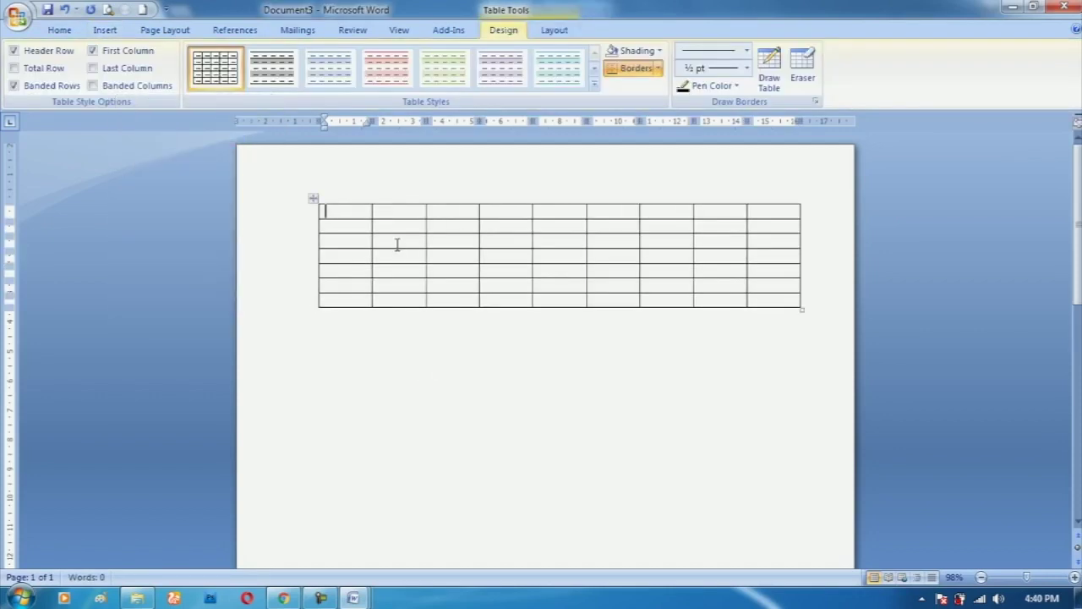
- Type 1 through 9 across the first row's cells, then undo the numbers
{"action": "type", "text": "1"}
{"action": "key", "text": "Tab"}
{"action": "type", "text": "2"}
{"action": "key", "text": "Tab"}
{"action": "type", "text": "3"}
{"action": "key", "text": "Tab"}
{"action": "type", "text": "4"}
{"action": "key", "text": "Tab"}
{"action": "type", "text": "5\t6\t7\t8"}
{"action": "key", "text": "Tab"}
{"action": "type", "text": "9"}
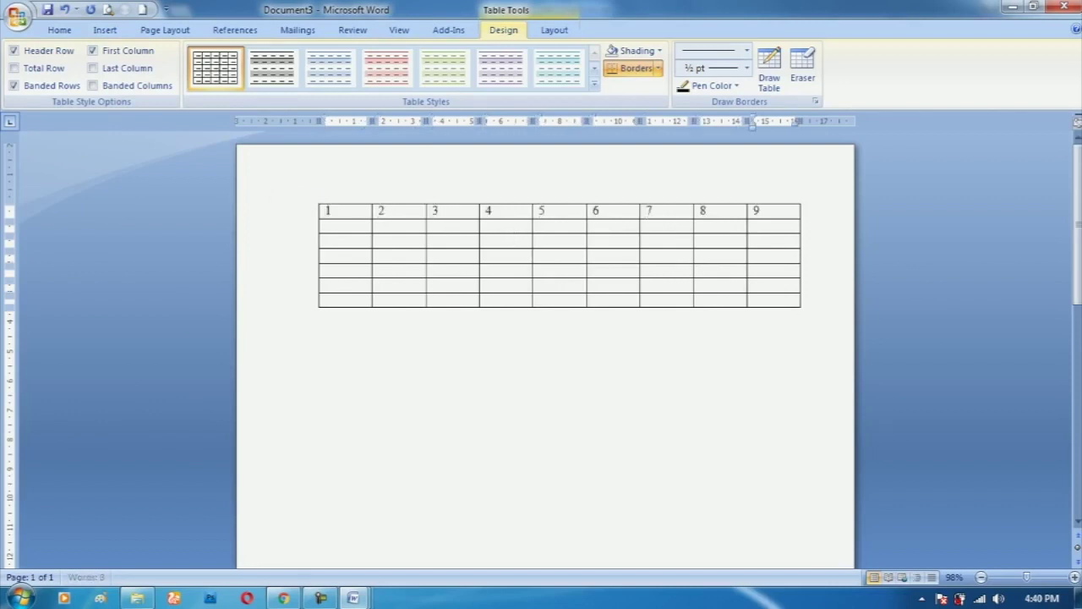
{"action": "key", "text": "ctrl+z"}
{"action": "key", "text": "ctrl+z"}
{"action": "key", "text": "ctrl+z"}
{"action": "key", "text": "ctrl+z"}
{"action": "key", "text": "ctrl+z"}
{"action": "key", "text": "ctrl+z"}
{"action": "key", "text": "ctrl+z"}
{"action": "key", "text": "ctrl+z"}
{"action": "key", "text": "ctrl+z"}
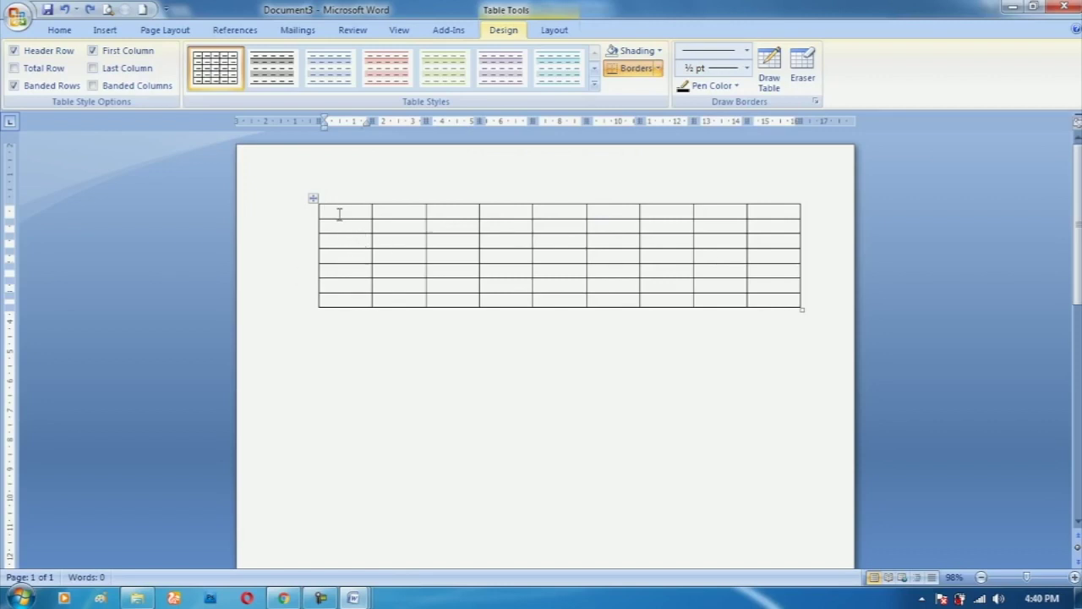
- Number the table's header row a. through i. with the Numbering list
{"action": "left_click_drag", "start_coordinate": [331, 209], "coordinate": [767, 200]}
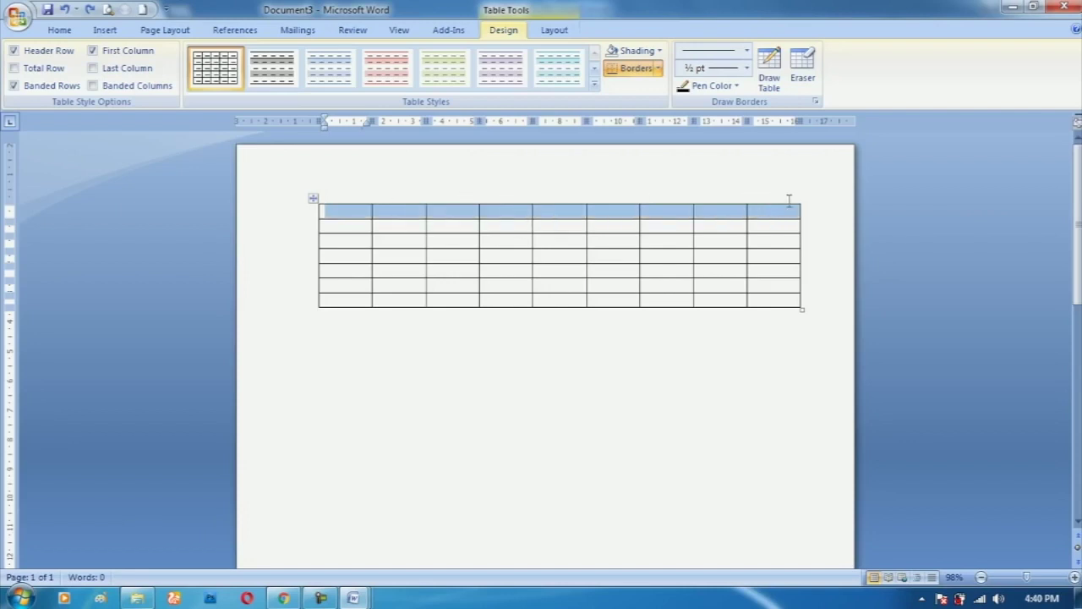
{"action": "left_click", "coordinate": [62, 30]}
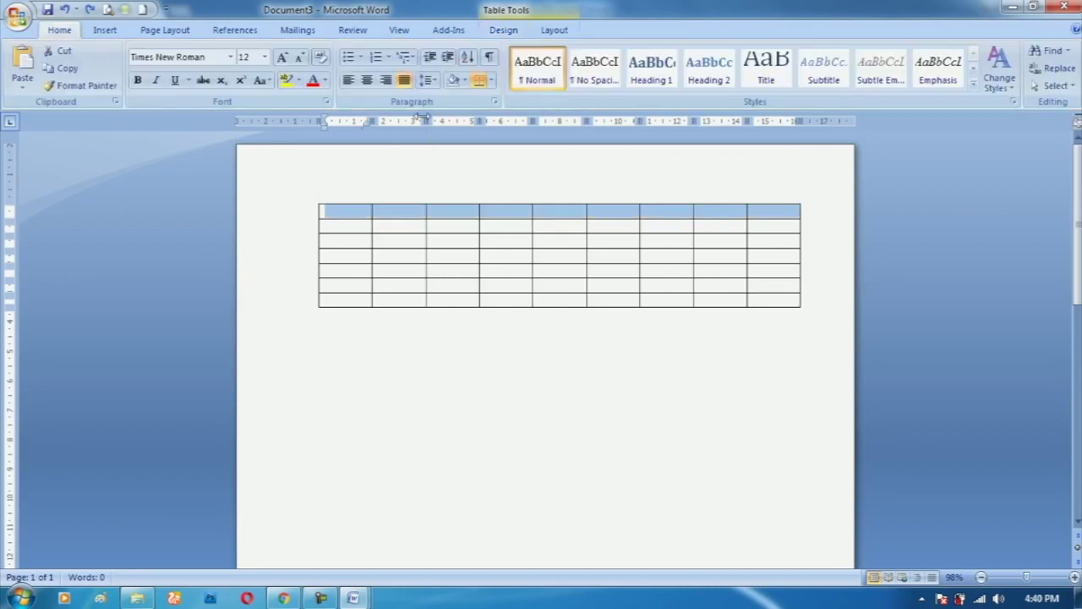
{"action": "left_click", "coordinate": [388, 56]}
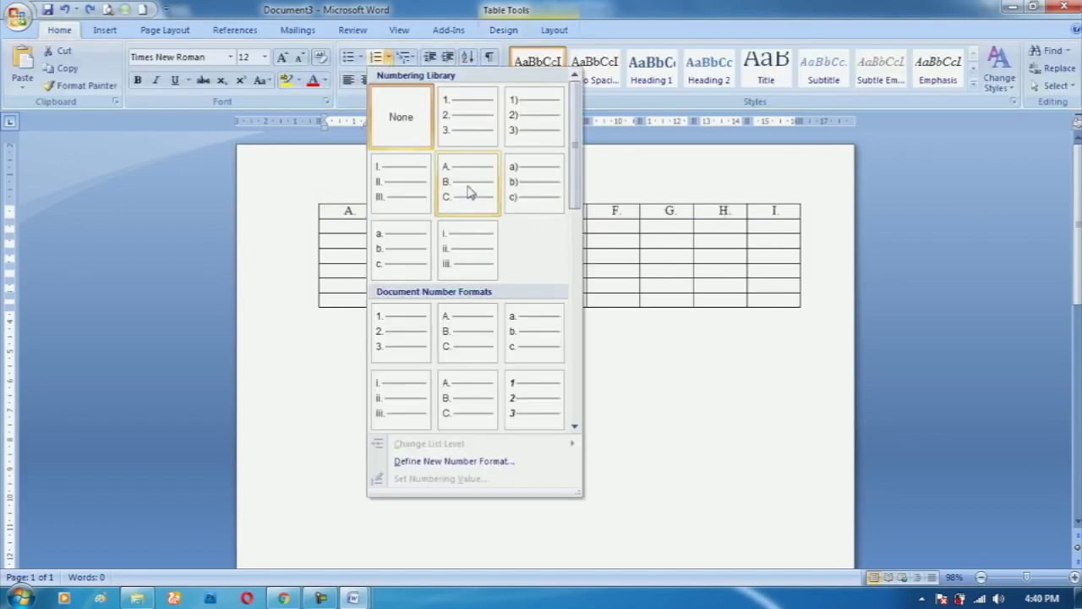
{"action": "left_click", "coordinate": [399, 251]}
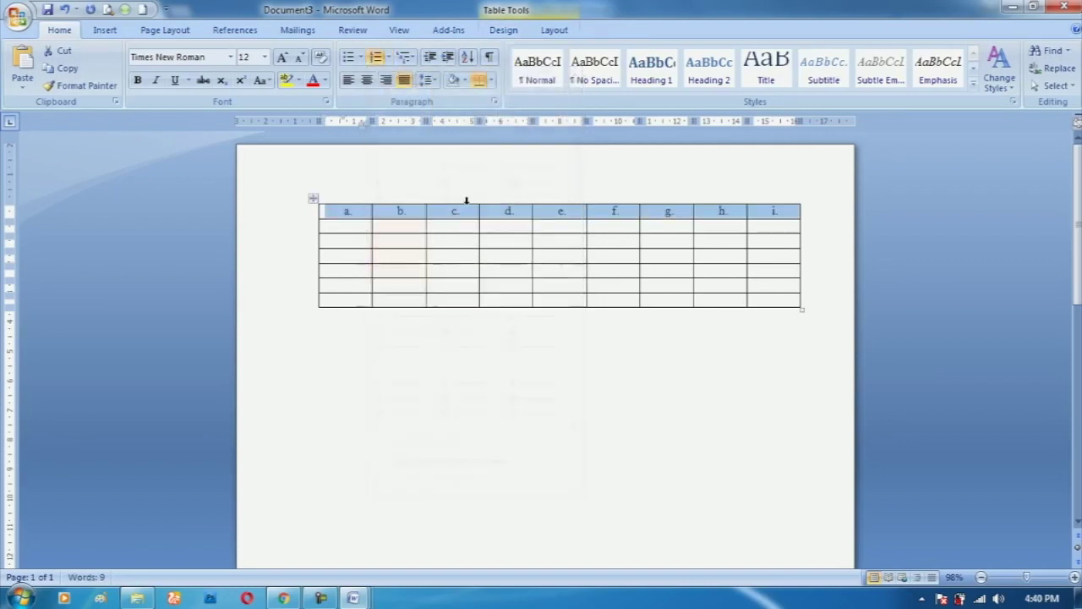
- Number the first column's rows 2–7 as 1. to 6., then undo the table numbering
{"action": "left_click", "coordinate": [343, 225]}
{"action": "left_click_drag", "start_coordinate": [342, 225], "coordinate": [357, 298]}
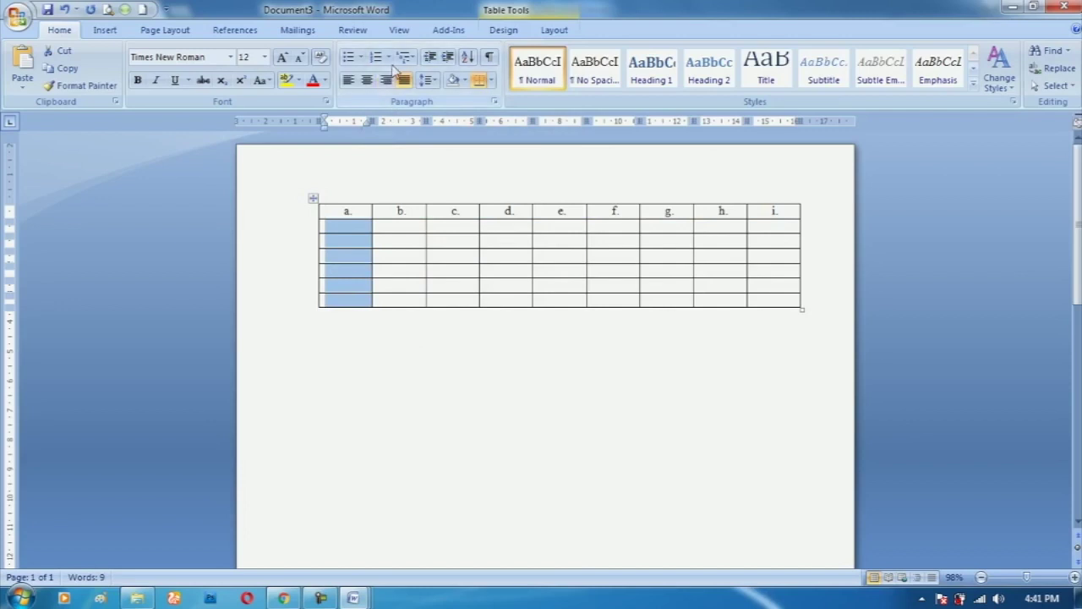
{"action": "left_click", "coordinate": [386, 57]}
{"action": "left_click", "coordinate": [451, 208]}
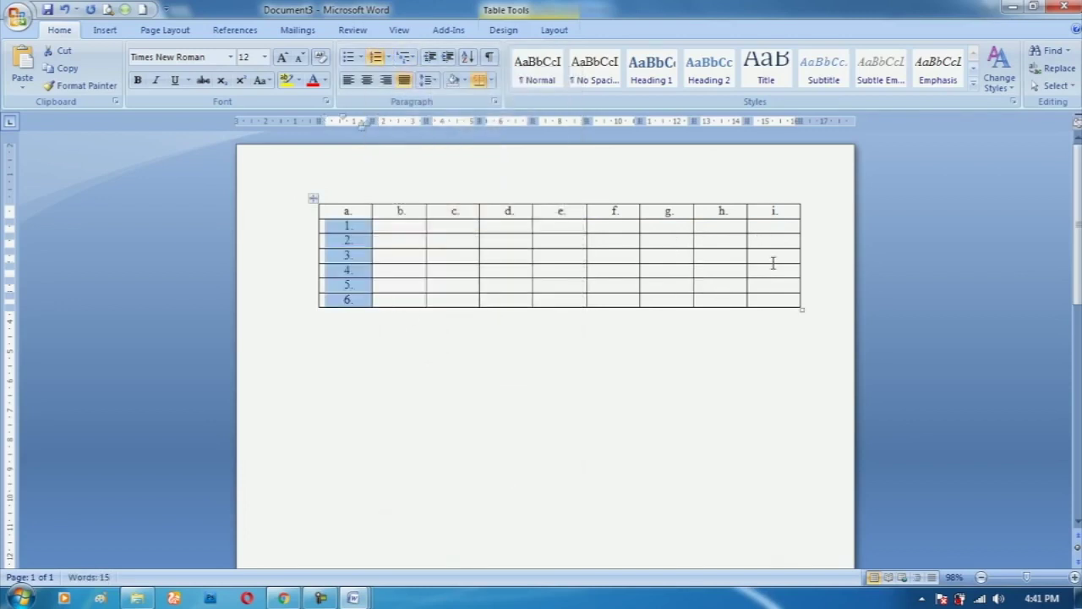
{"action": "key", "text": "ctrl+z"}
{"action": "key", "text": "ctrl+z"}
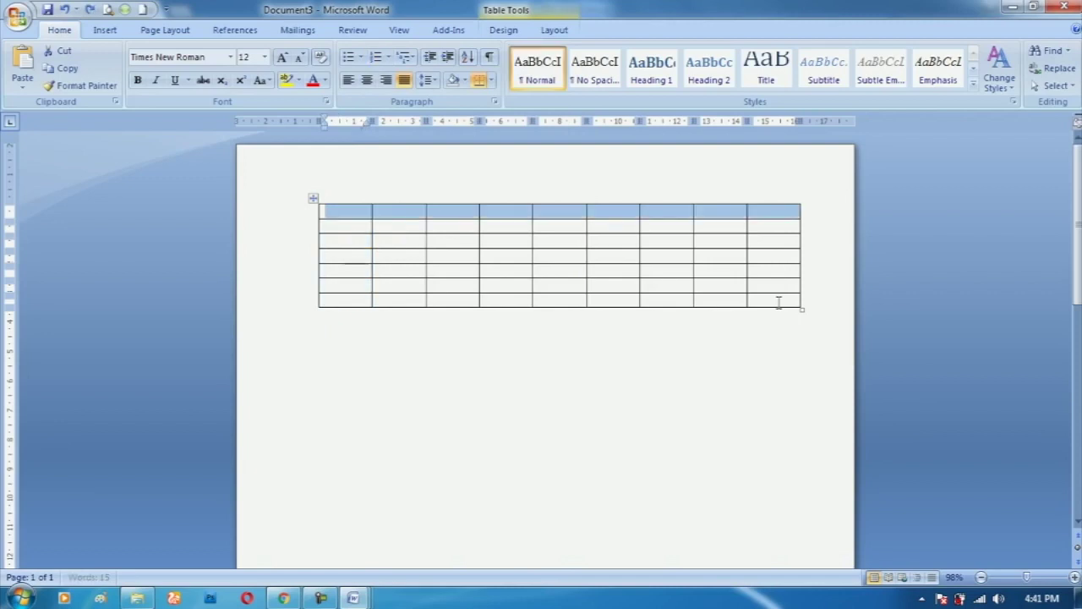
{"action": "left_click", "coordinate": [776, 300]}
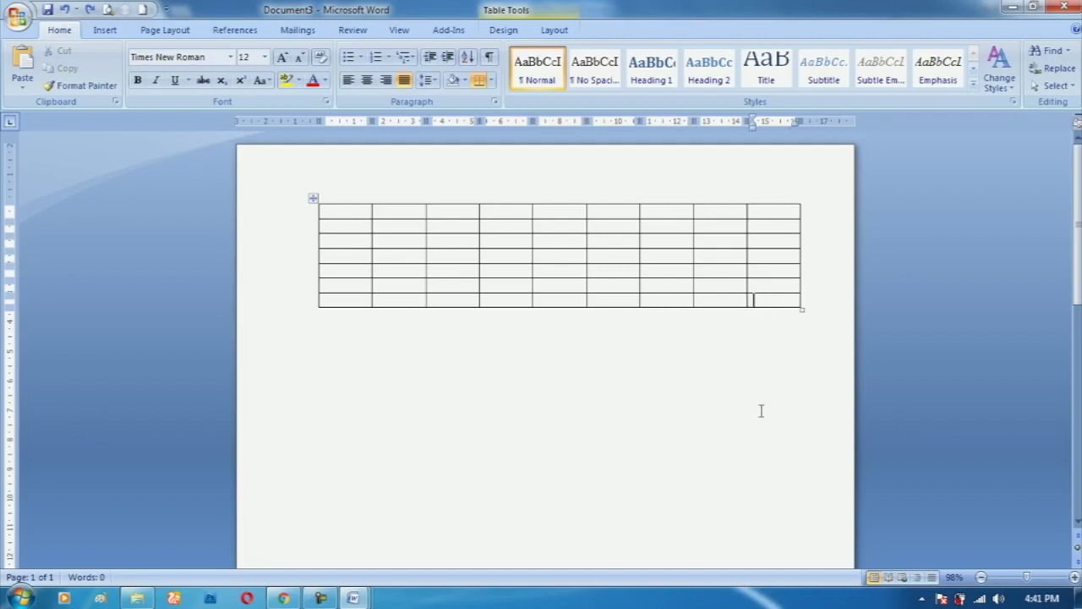
- Add rows to the table and number the header row 1. to 9
{"action": "key", "text": "Tab"}
{"action": "key", "text": "Tab"}
{"action": "key", "text": "Tab"}
{"action": "key", "text": "Tab"}
{"action": "key", "text": "Tab"}
{"action": "key", "text": "Tab"}
{"action": "key", "text": "Tab"}
{"action": "key", "text": "Tab"}
{"action": "key", "text": "Tab"}
{"action": "key", "text": "Tab"}
{"action": "key", "text": "Tab"}
{"action": "key", "text": "Tab"}
{"action": "key", "text": "Tab"}
{"action": "key", "text": "Tab"}
{"action": "key", "text": "Tab"}
{"action": "key", "text": "Tab"}
{"action": "key", "text": "Tab"}
{"action": "key", "text": "Tab"}
{"action": "key", "text": "Tab"}
{"action": "key", "text": "Tab"}
{"action": "key", "text": "Tab"}
{"action": "key", "text": "Tab"}
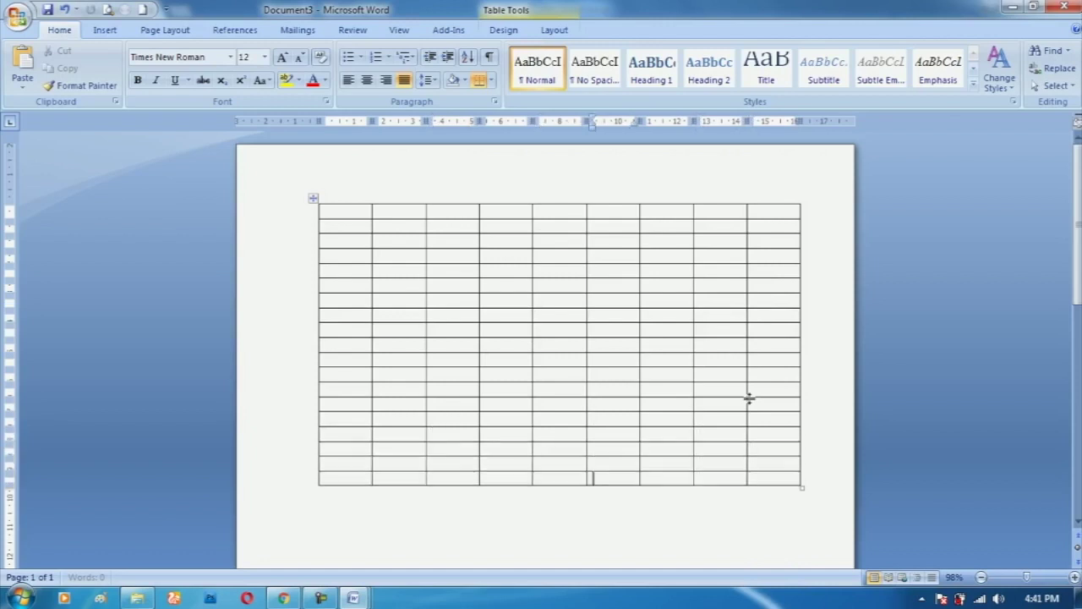
{"action": "key", "text": "Tab"}
{"action": "key", "text": "Tab"}
{"action": "key", "text": "Tab"}
{"action": "key", "text": "Tab"}
{"action": "key", "text": "Tab"}
{"action": "key", "text": "Tab"}
{"action": "key", "text": "Tab"}
{"action": "key", "text": "Tab"}
{"action": "key", "text": "Tab"}
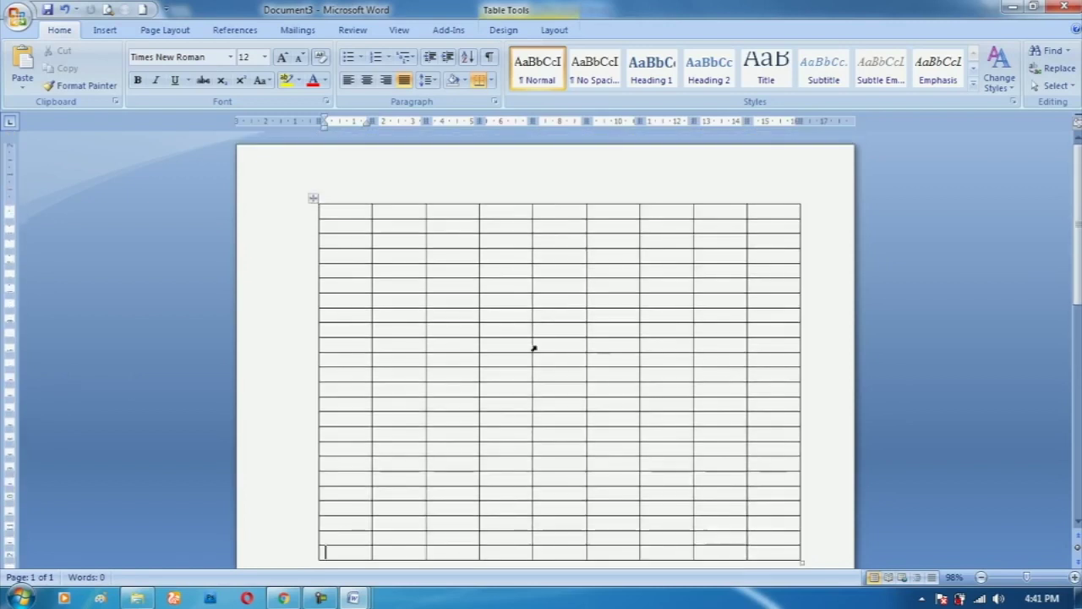
{"action": "left_click_drag", "start_coordinate": [361, 210], "coordinate": [774, 210]}
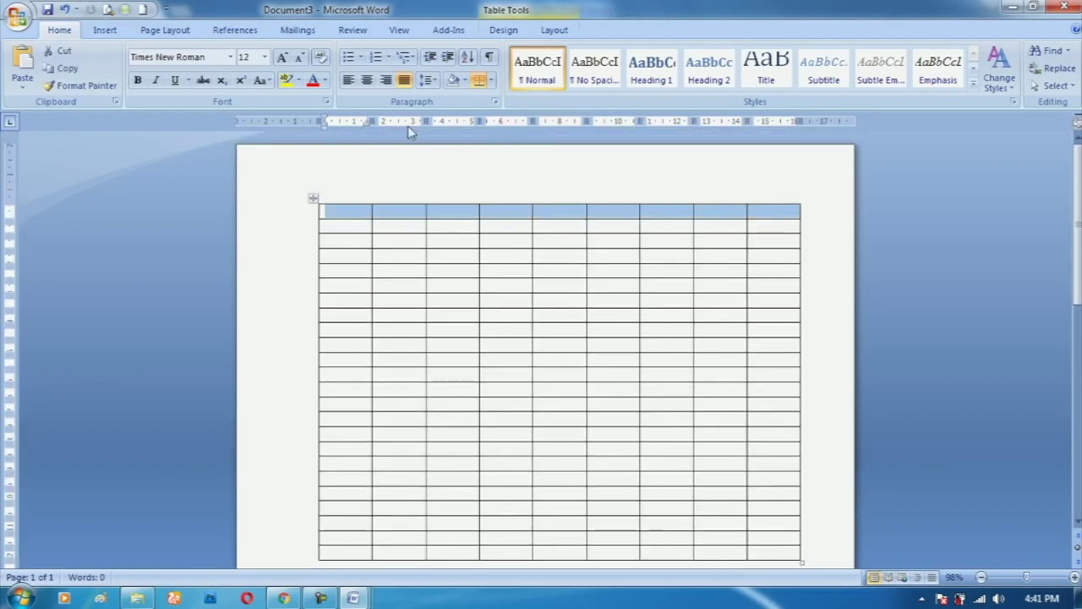
{"action": "left_click", "coordinate": [388, 57]}
{"action": "left_click", "coordinate": [401, 123]}
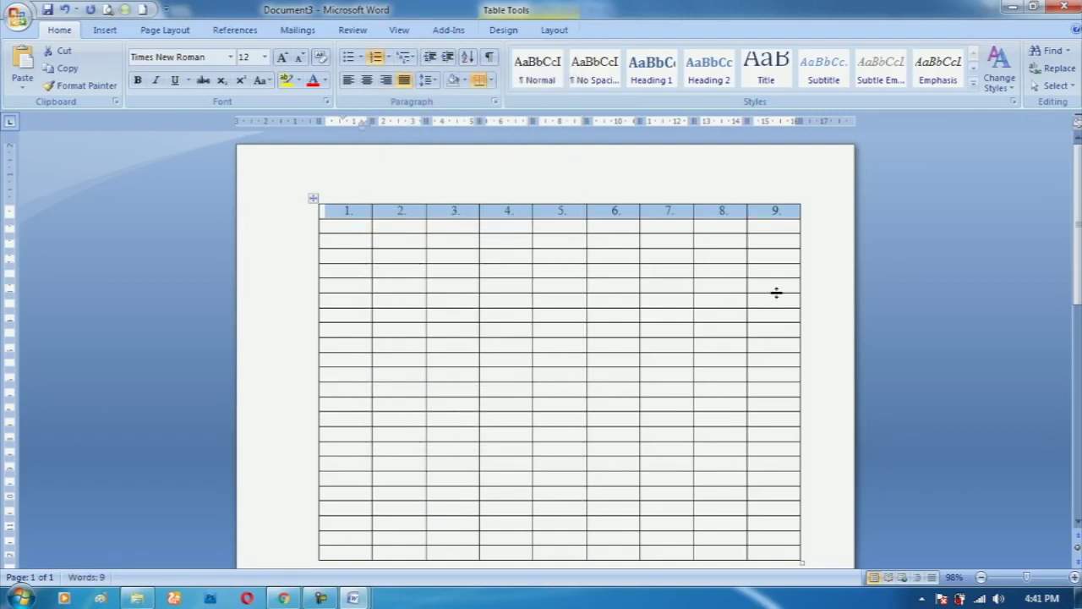
- Letter the first column below the header A. through W
{"action": "scroll", "coordinate": [414, 347], "scroll_direction": "down", "scroll_amount": 1}
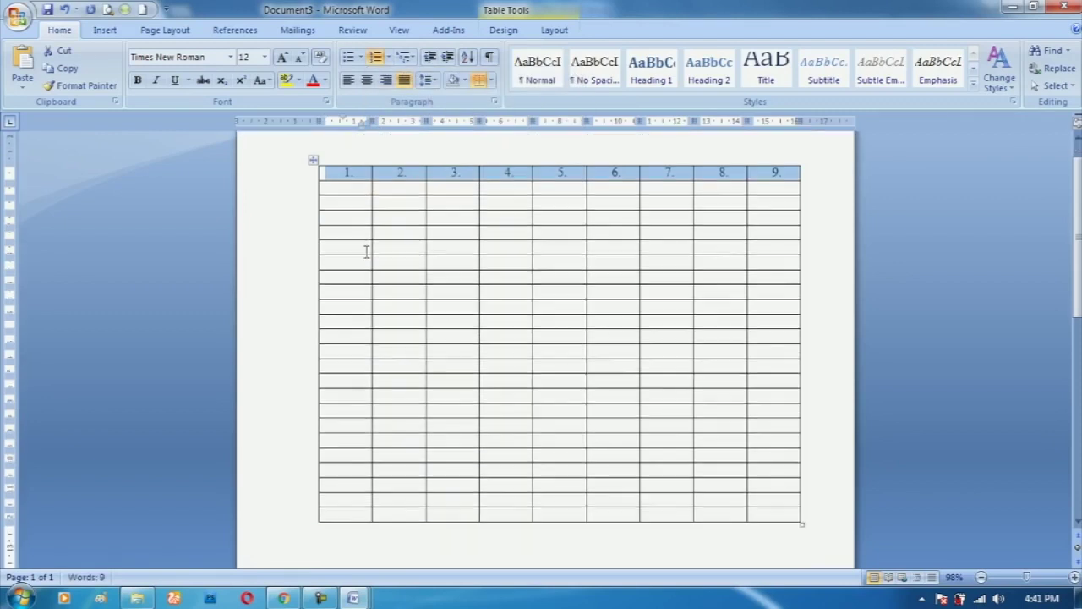
{"action": "left_click", "coordinate": [344, 188]}
{"action": "left_click_drag", "start_coordinate": [343, 188], "coordinate": [362, 510]}
{"action": "left_click", "coordinate": [388, 56]}
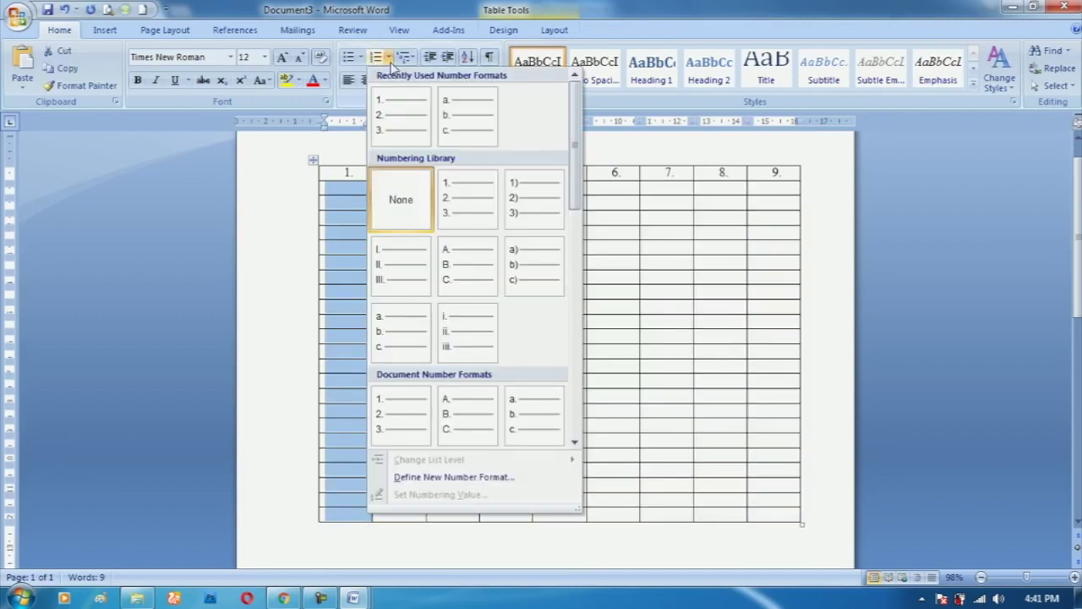
{"action": "left_click", "coordinate": [486, 282]}
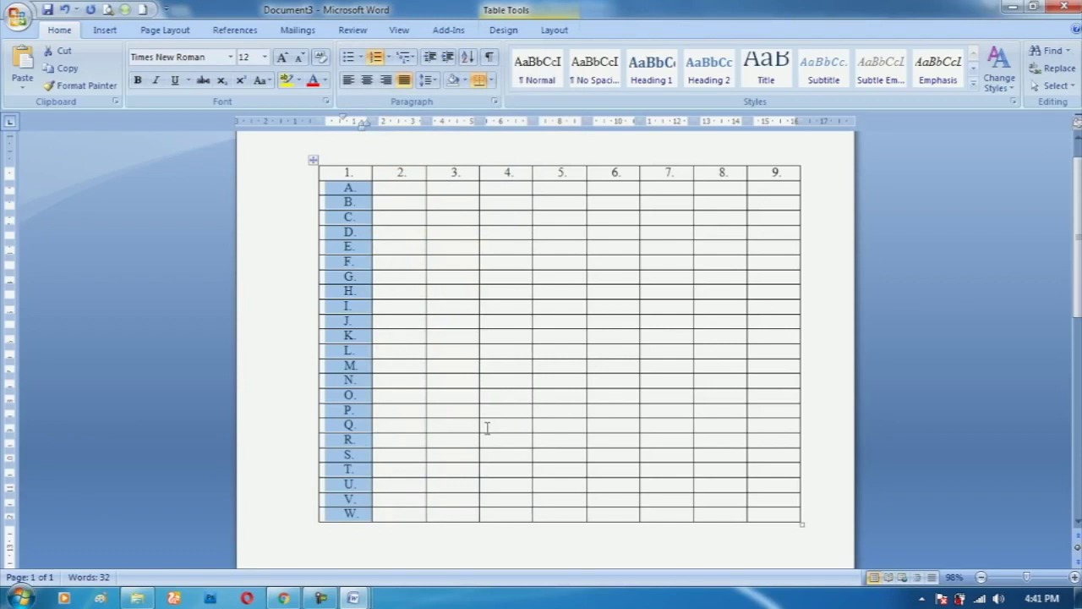
{"action": "left_click_drag", "start_coordinate": [401, 188], "coordinate": [782, 187]}
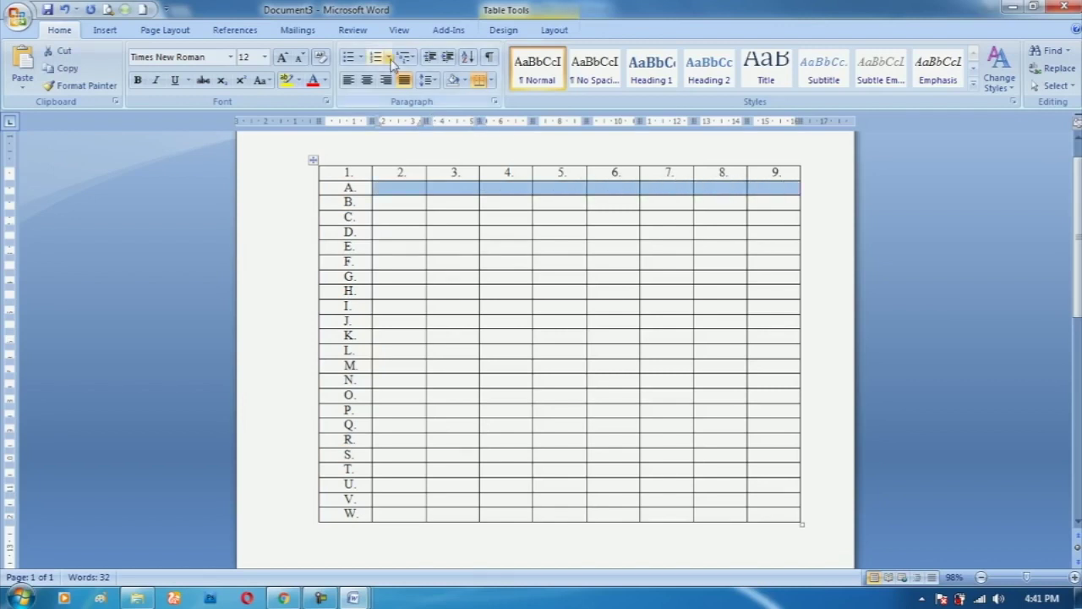
- Letter row A's inner cells a) to h) and continue the lettering through rows C–N
{"action": "left_click", "coordinate": [389, 59]}
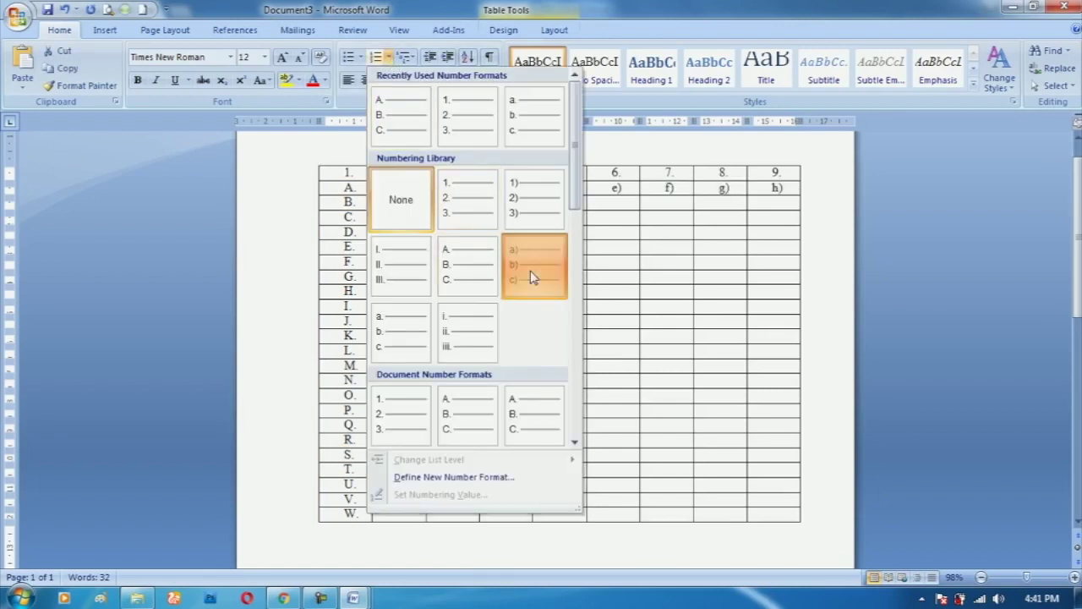
{"action": "left_click", "coordinate": [531, 276]}
{"action": "mouse_move", "coordinate": [411, 217]}
{"action": "left_mouse_down"}
{"action": "mouse_move", "coordinate": [811, 377]}
{"action": "mouse_move", "coordinate": [795, 383]}
{"action": "left_mouse_up"}
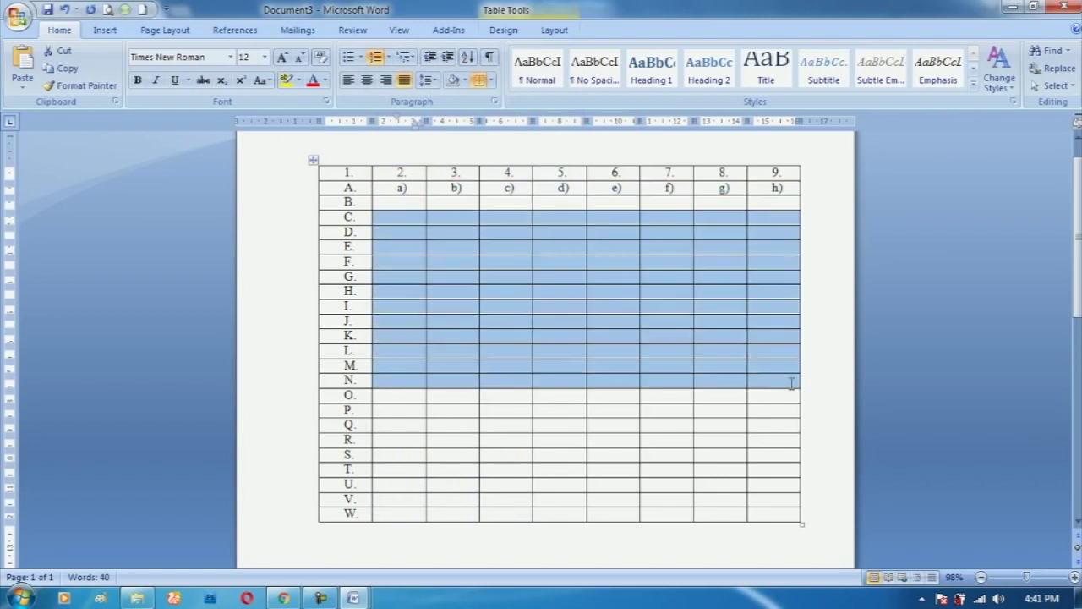
{"action": "left_click", "coordinate": [375, 59]}
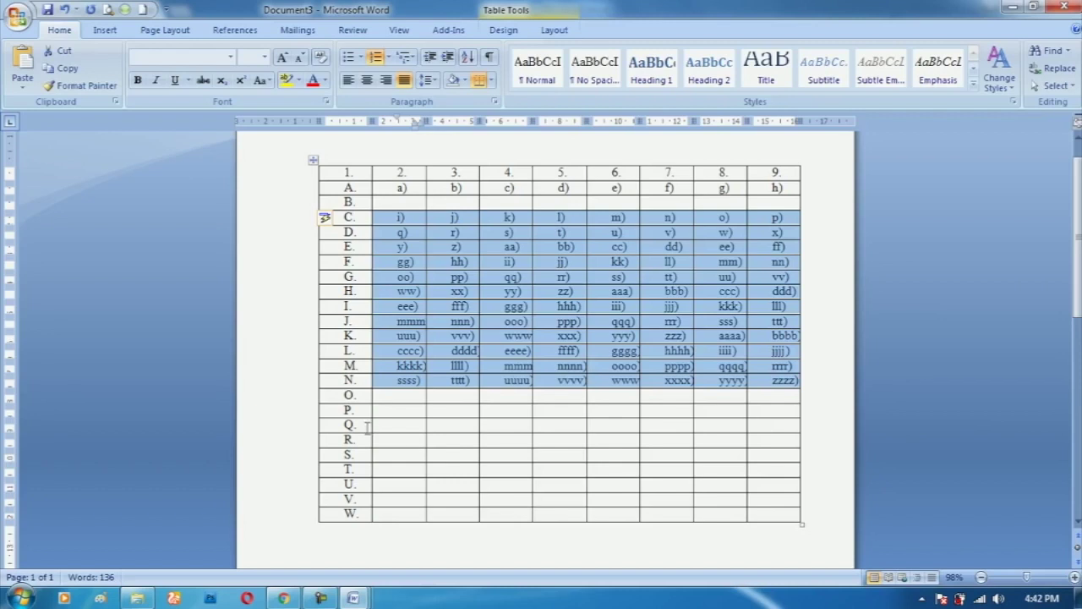
- Delete and restore the rows C–N lettering a few times, then close Document3
{"action": "key", "text": "Delete"}
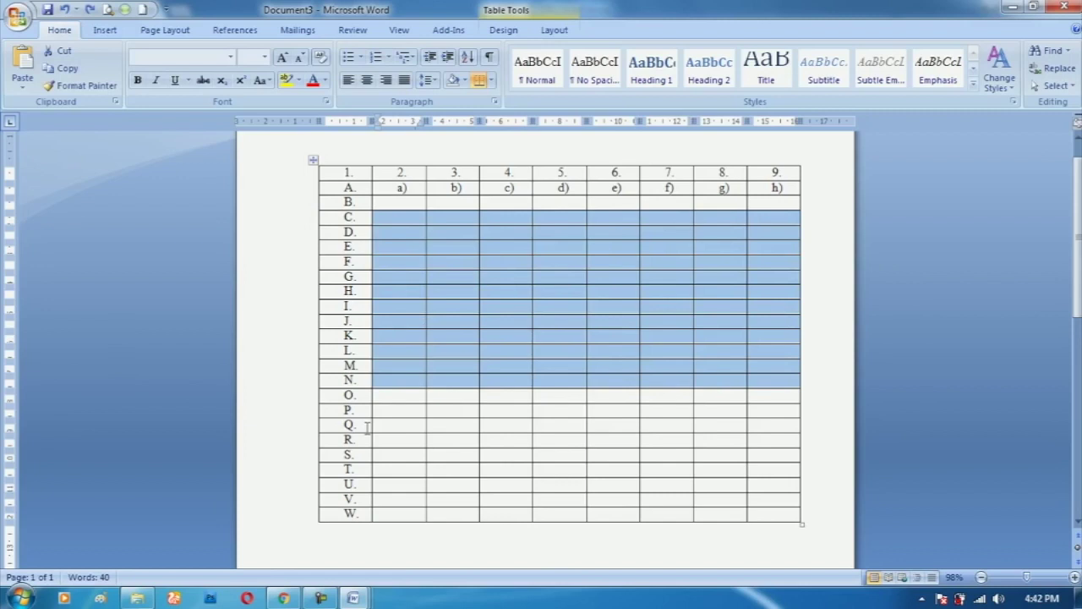
{"action": "key", "text": "ctrl+z"}
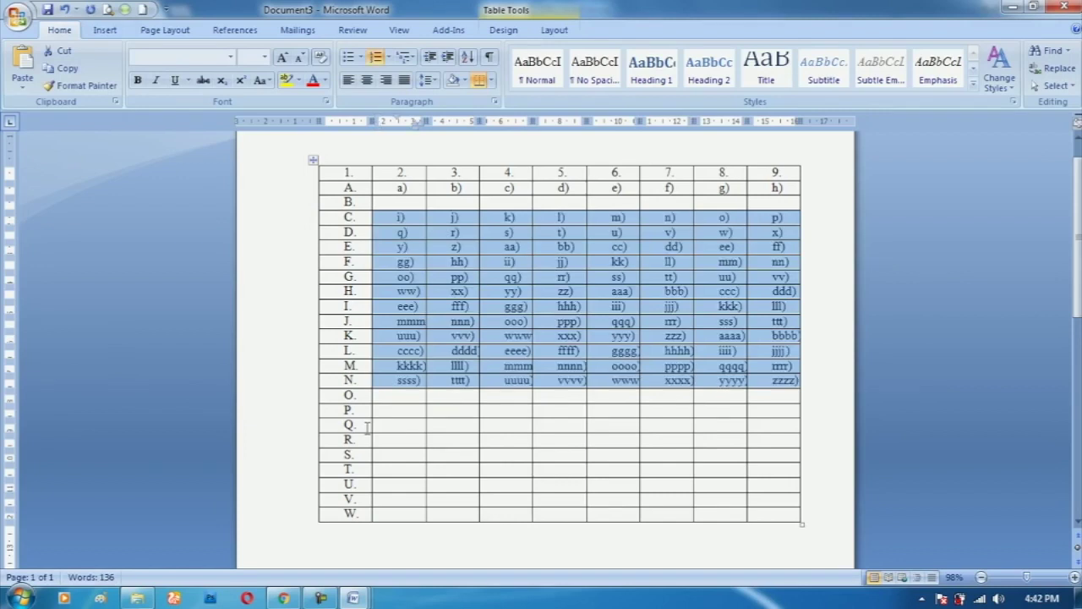
{"action": "key", "text": "Delete"}
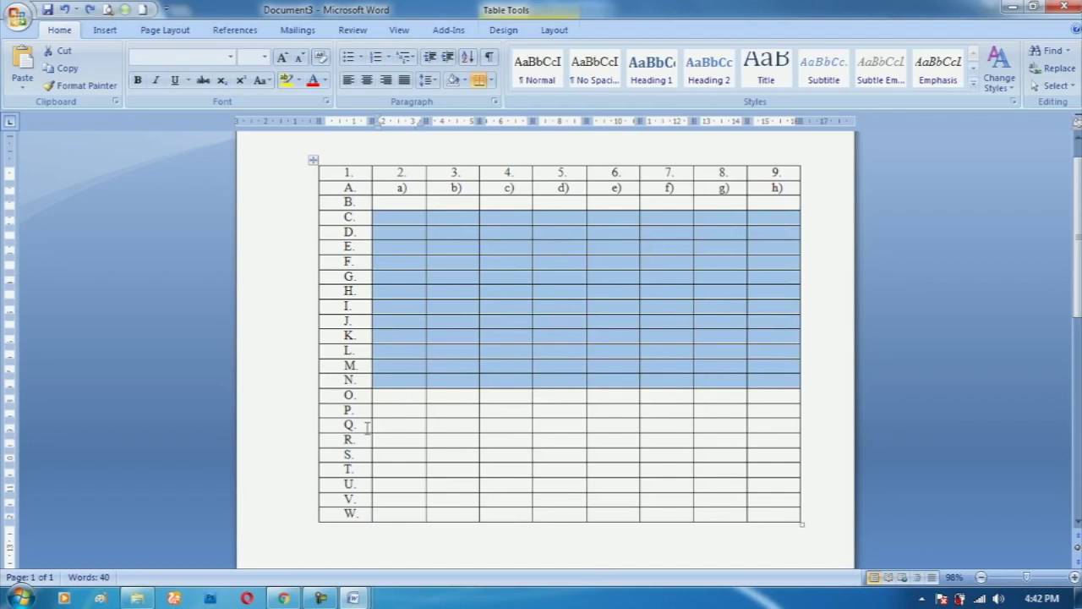
{"action": "key", "text": "ctrl+z"}
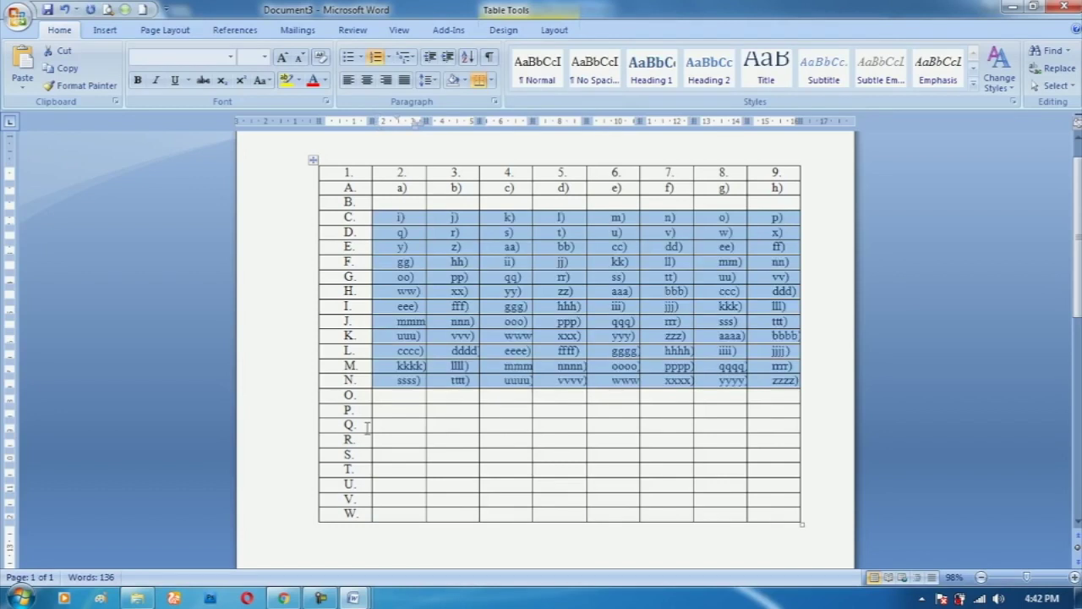
{"action": "key", "text": "Delete"}
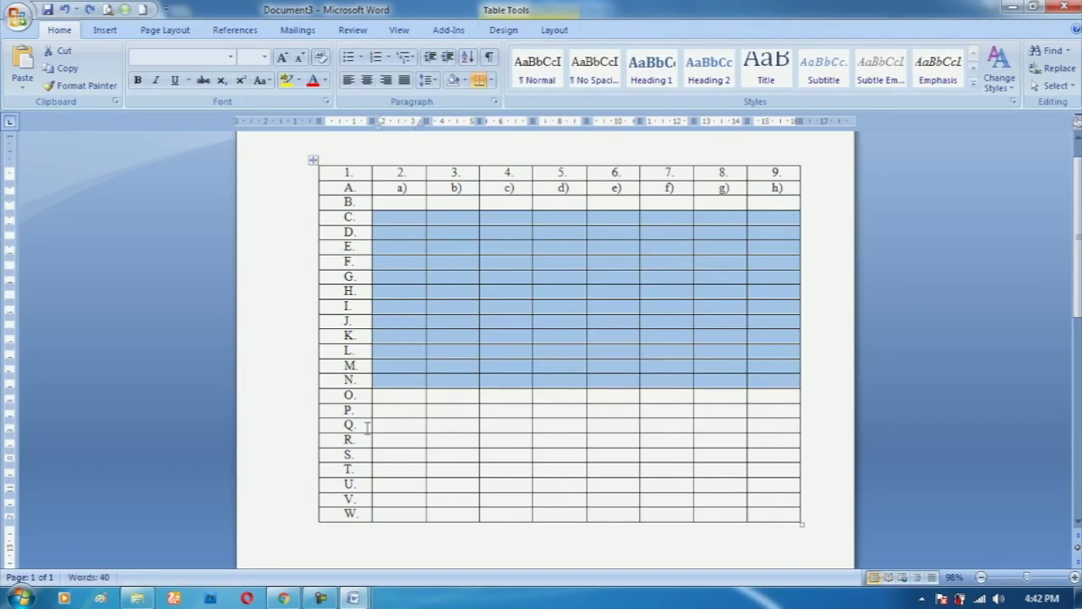
{"action": "key", "text": "ctrl+z"}
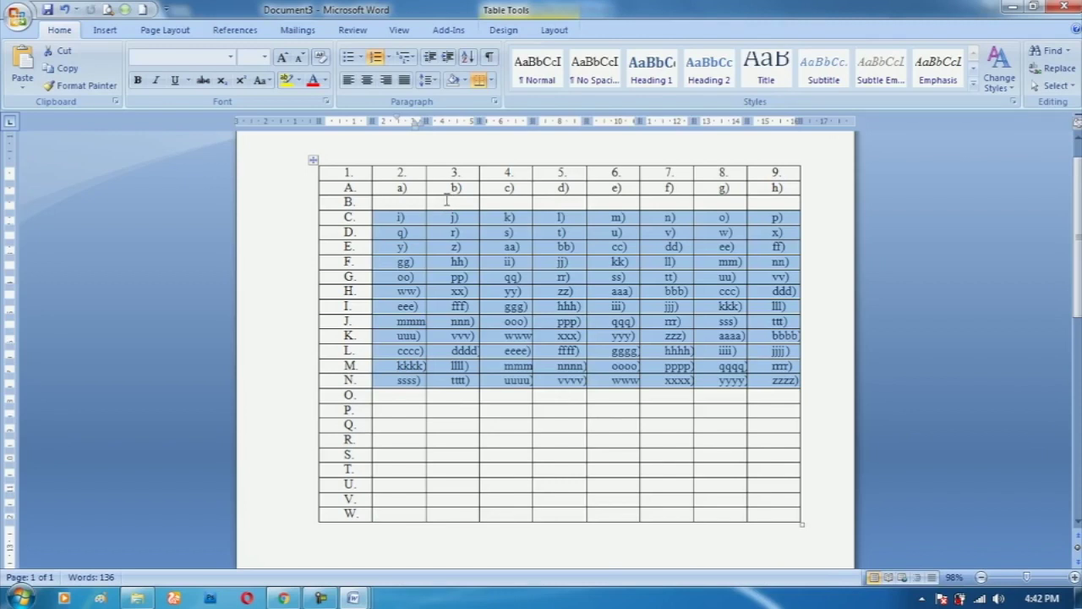
{"action": "left_click", "coordinate": [446, 200]}
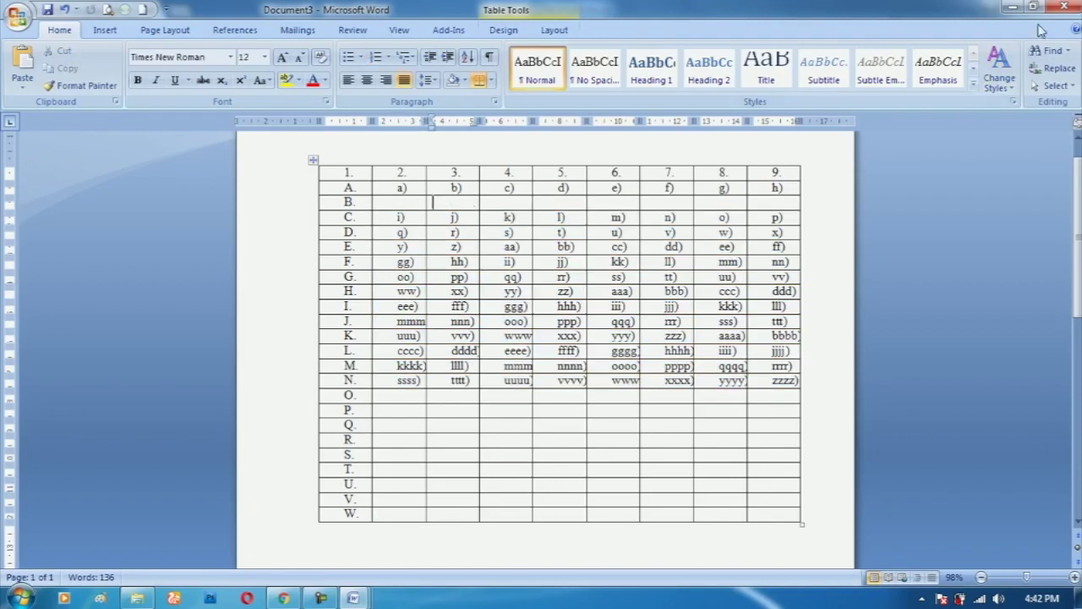
{"action": "left_click", "coordinate": [1063, 6]}
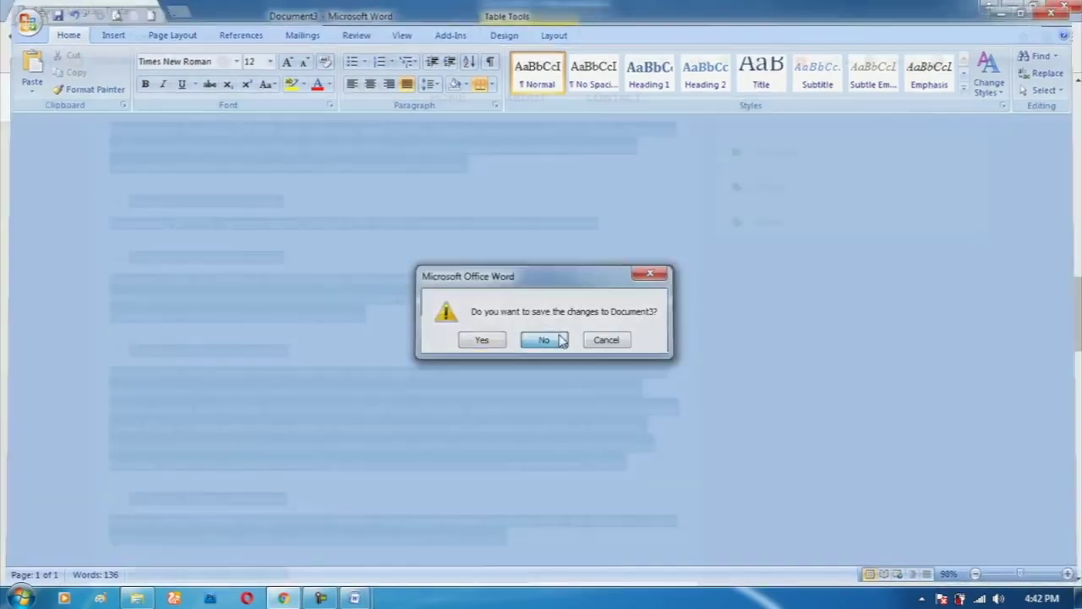
- Close Document3 and Document2 without saving, minimizing the browser, DAFTAR ISI and Documents windows
{"action": "left_click", "coordinate": [562, 340]}
{"action": "left_click", "coordinate": [1007, 9]}
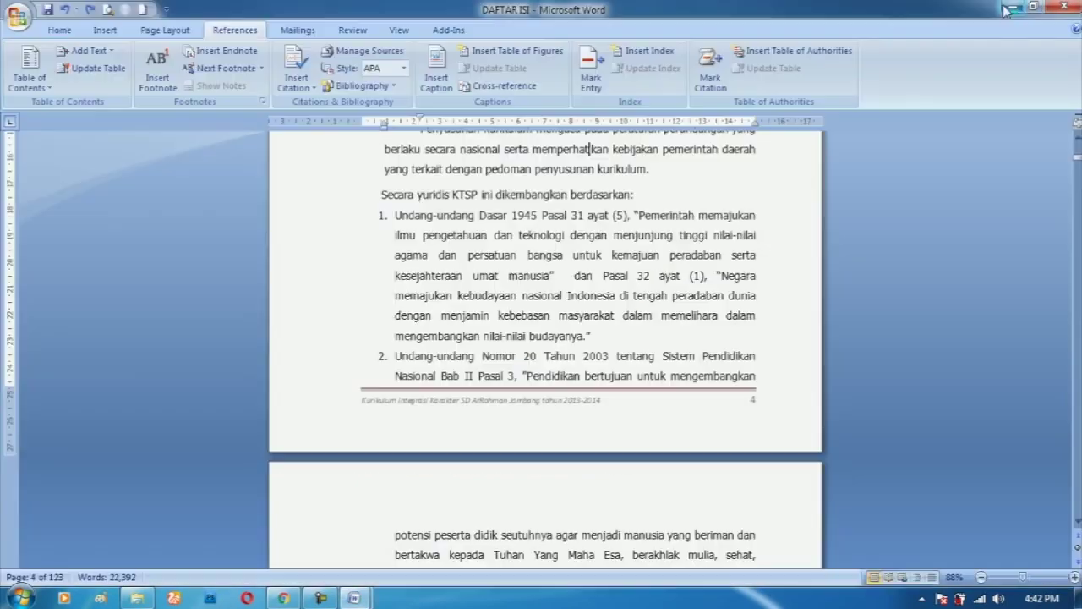
{"action": "left_click", "coordinate": [1012, 8]}
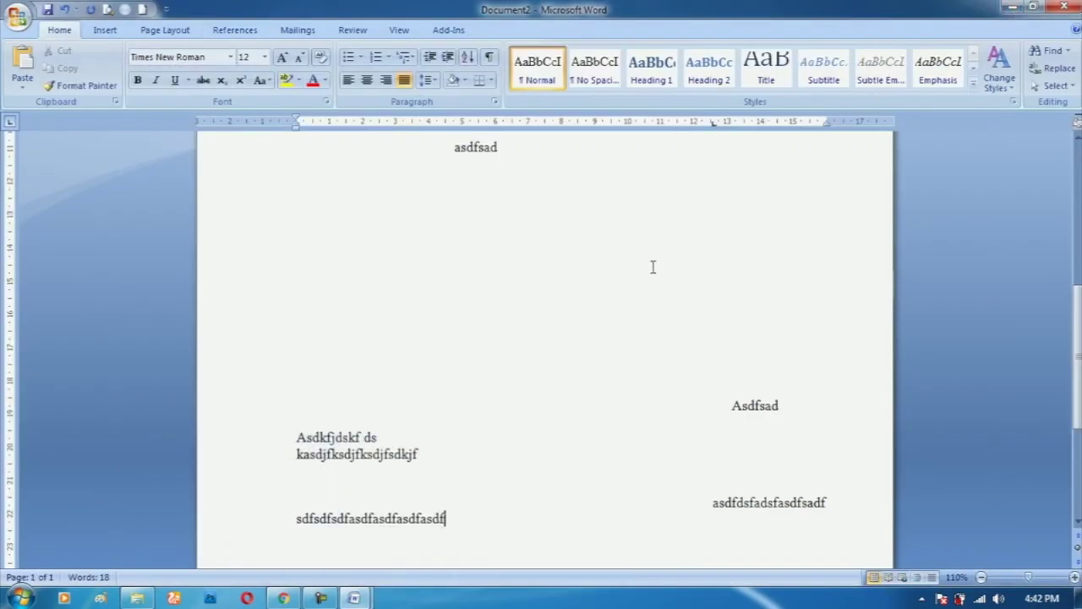
{"action": "left_click", "coordinate": [1063, 7]}
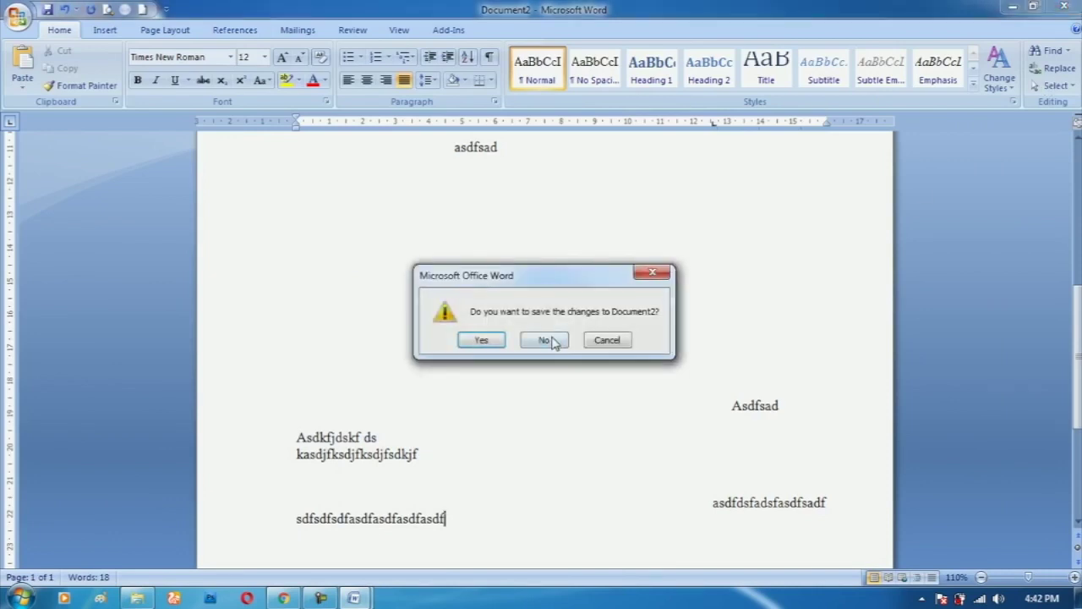
{"action": "left_click", "coordinate": [554, 340]}
{"action": "left_click", "coordinate": [1009, 10]}
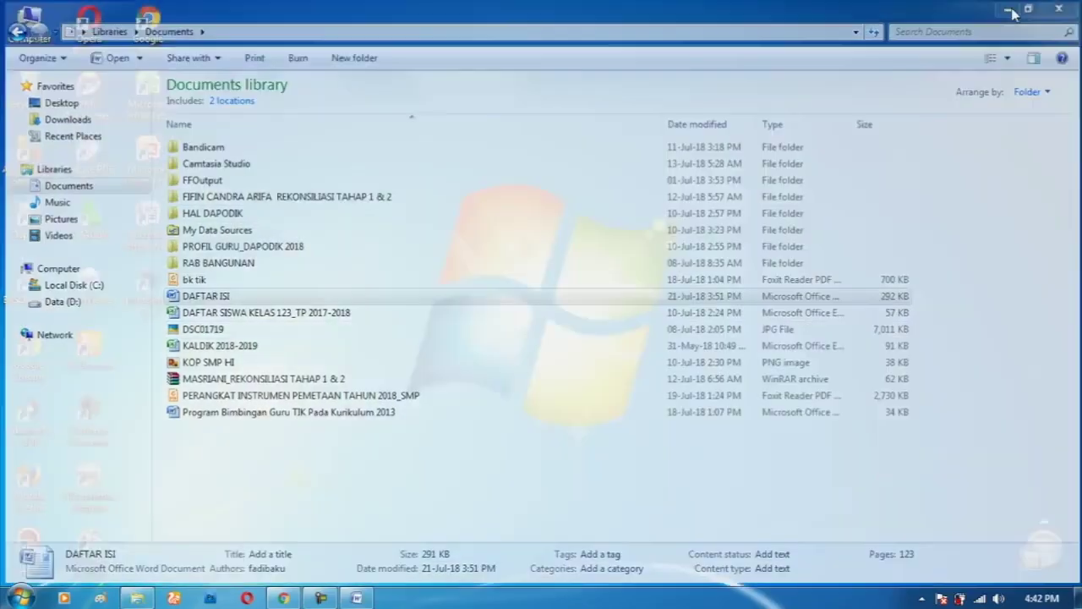